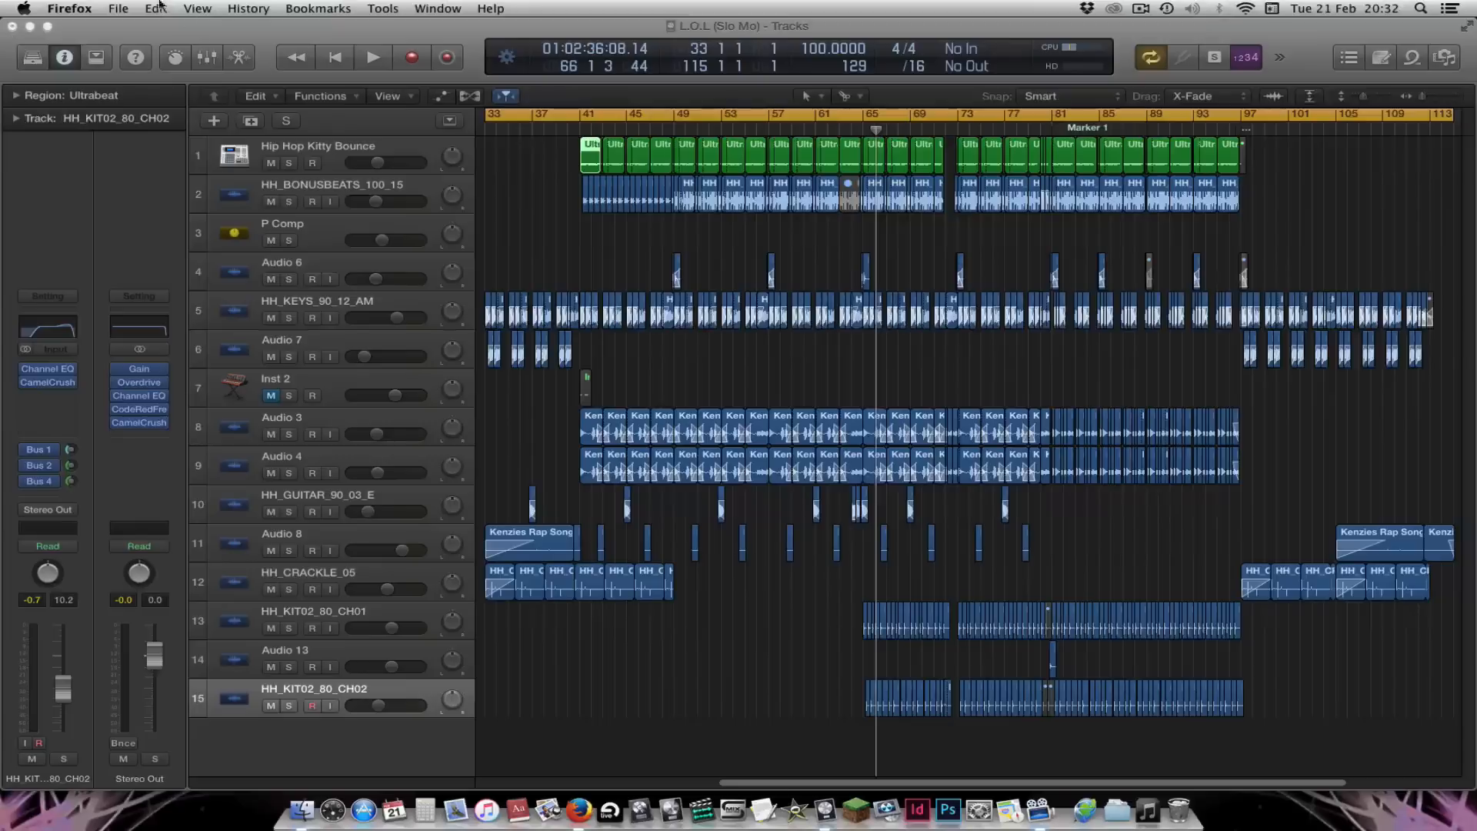
Switch to Logic Pro X and play the song at several points between bars 33 and 66, stopping playback at the end
left_click(69, 8)
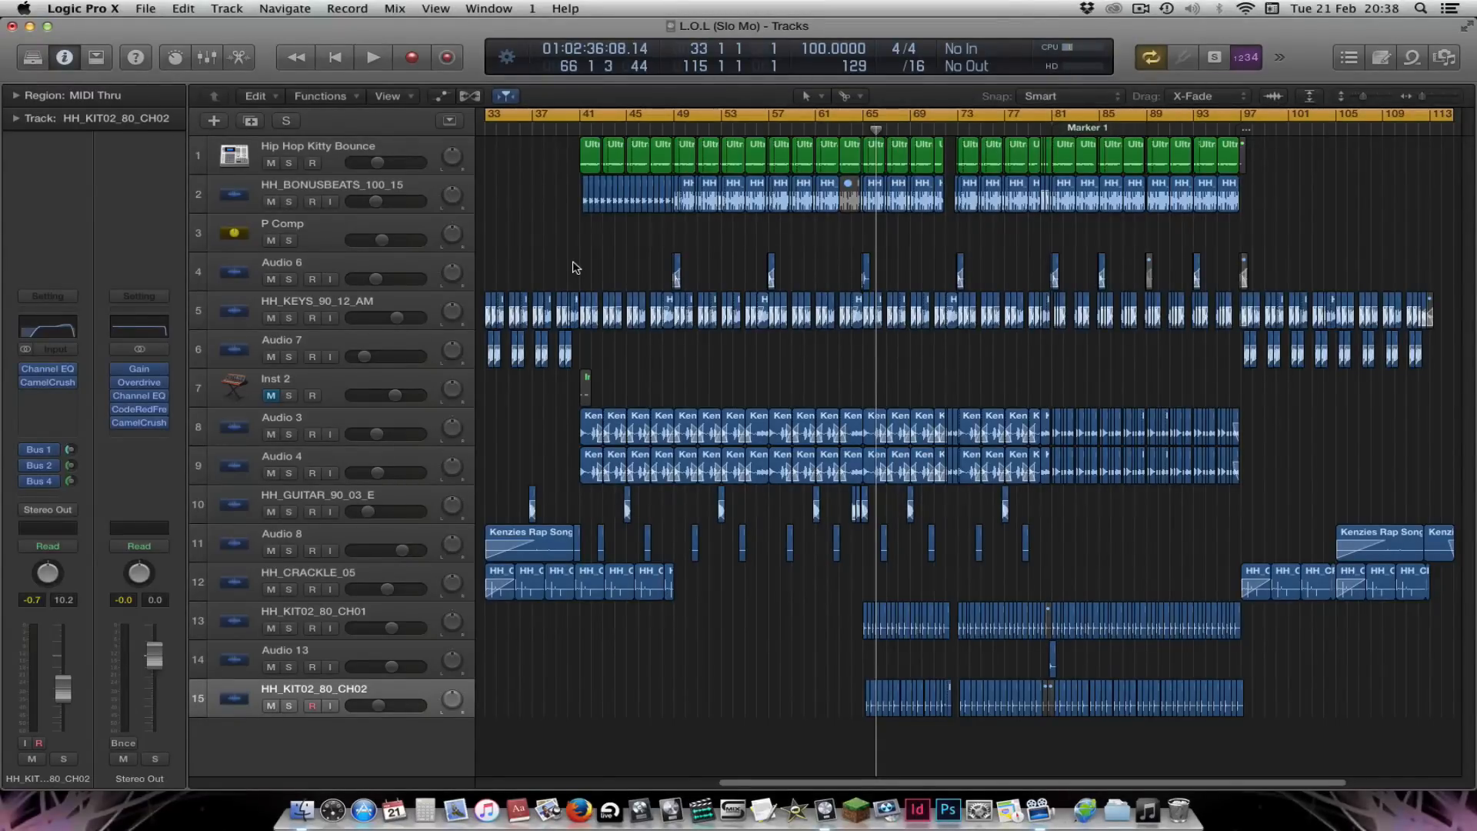
key("space")
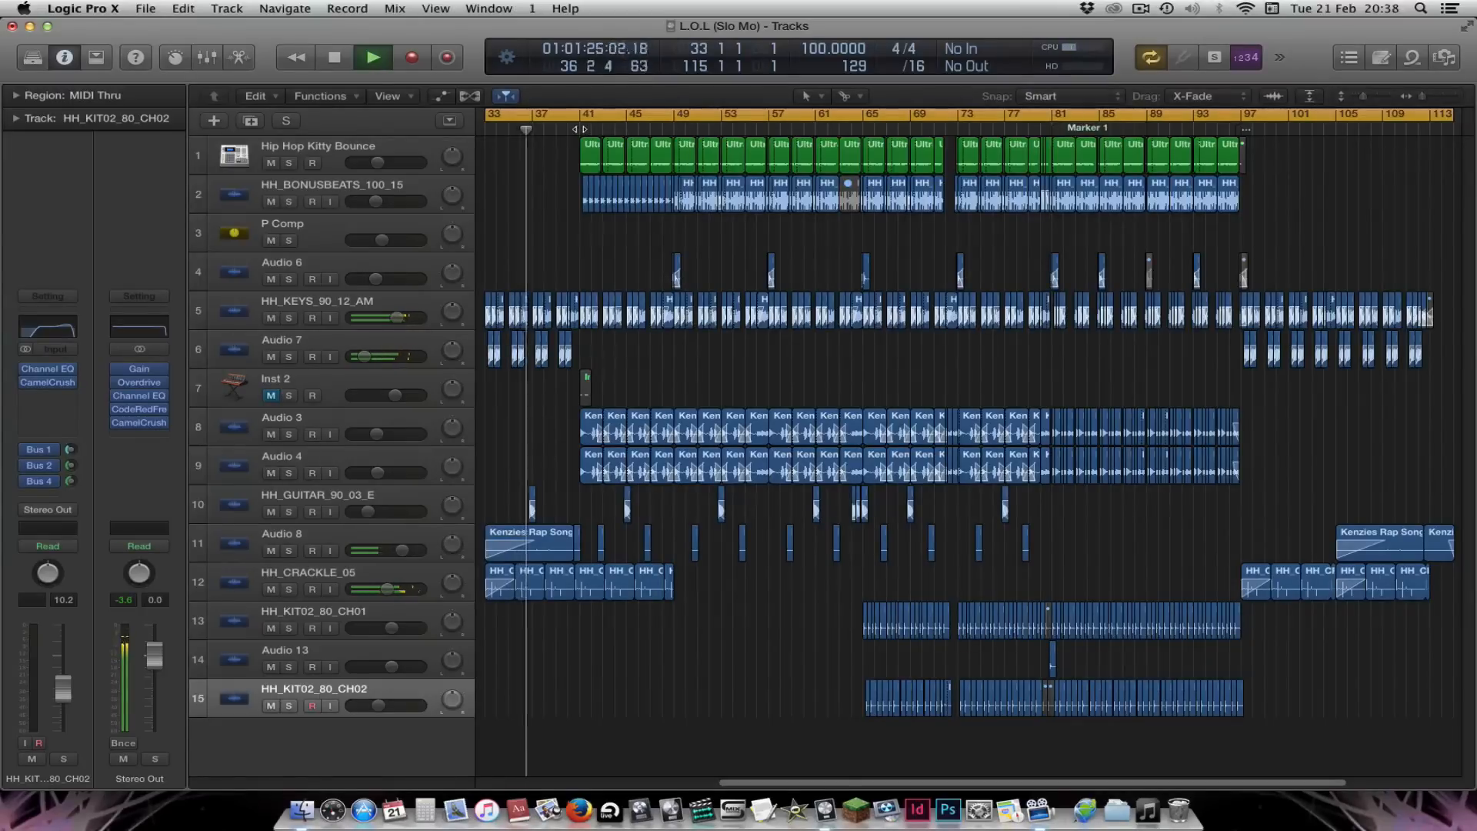
left_click(581, 129)
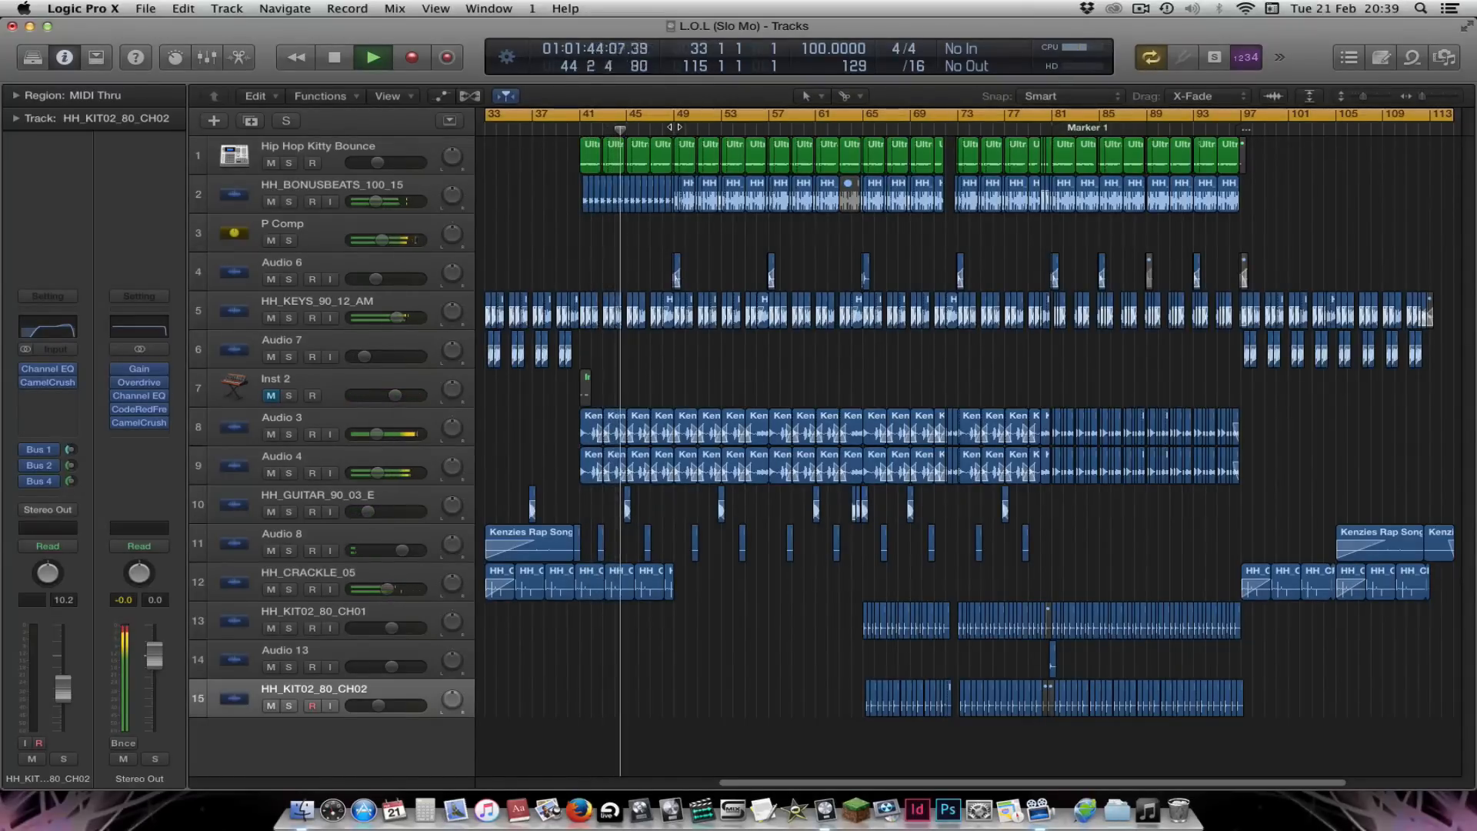
left_click(675, 127)
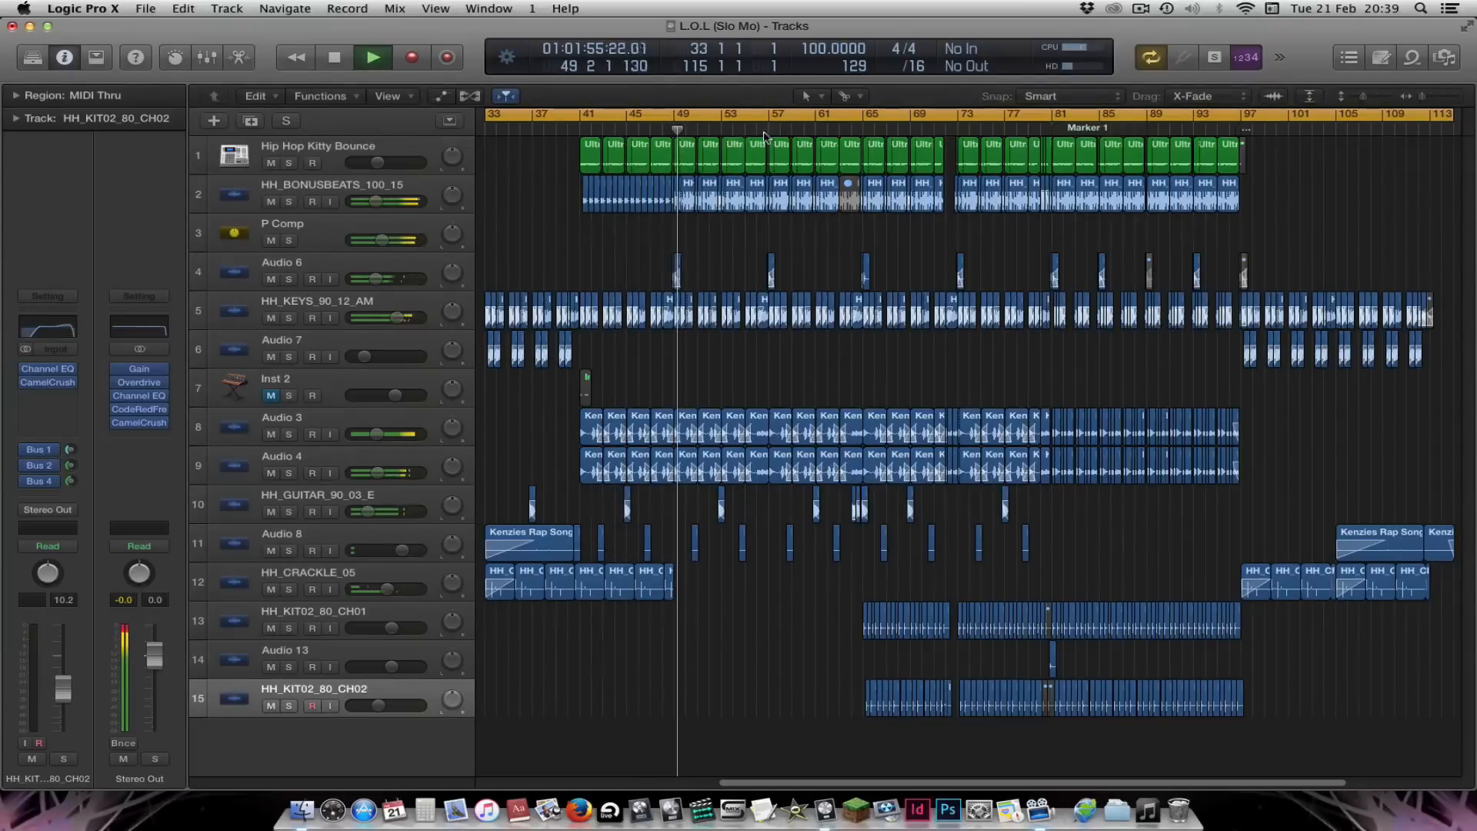
left_click(852, 128)
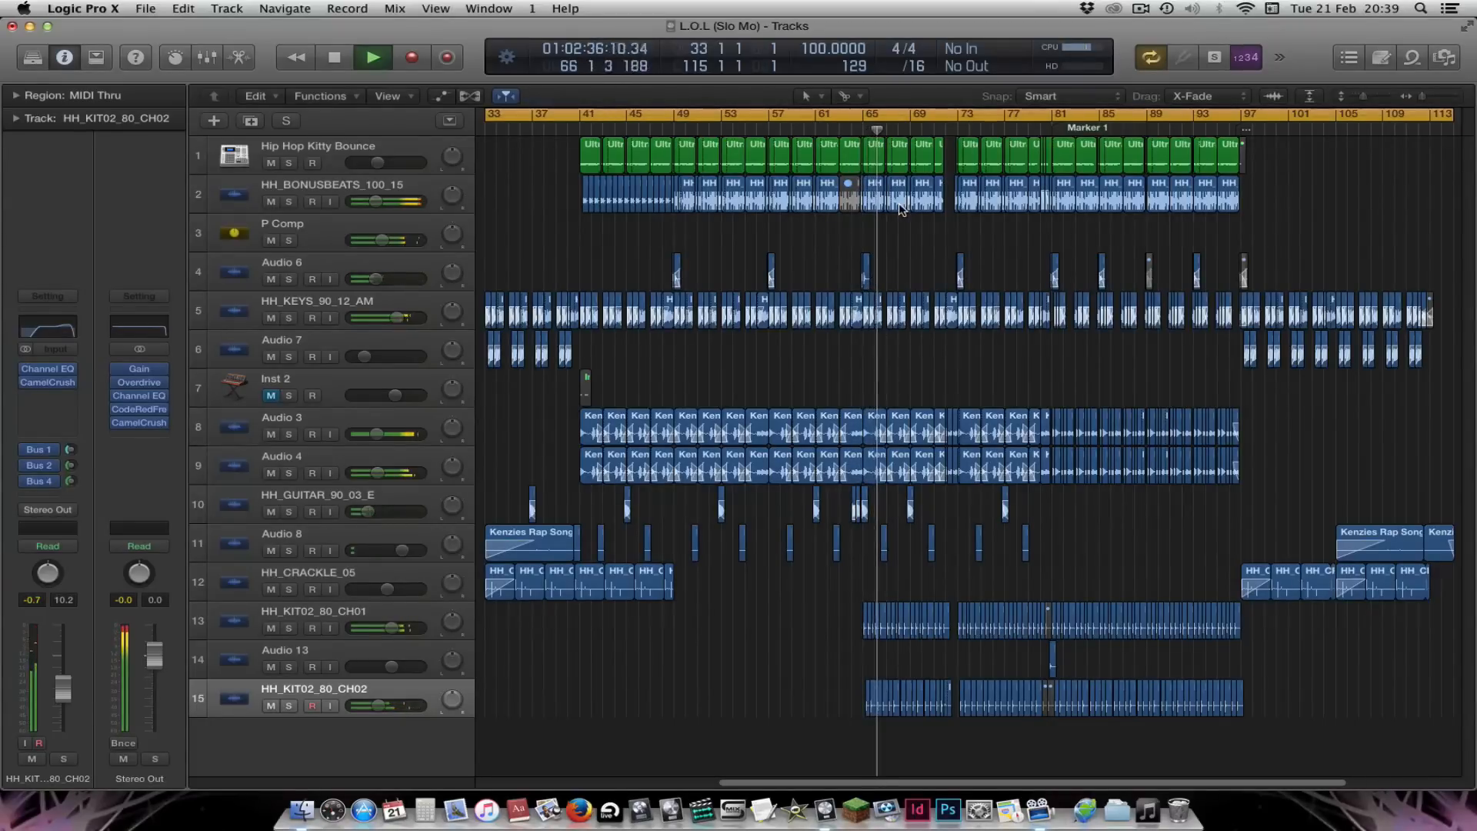
key("space")
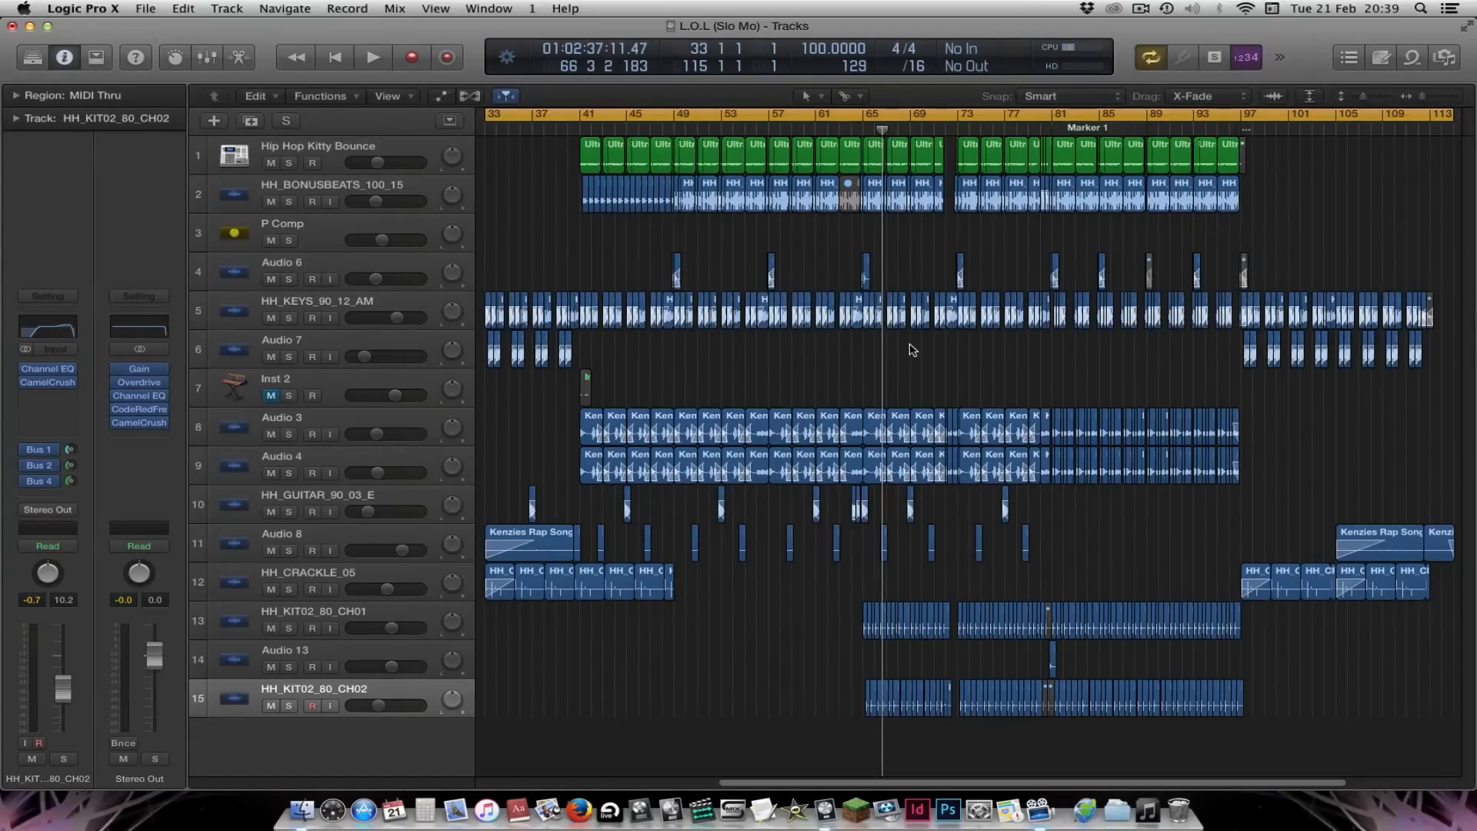
Create one new software instrument track with the default patch below the HH_KIT02_80_CH02 track
key("x")
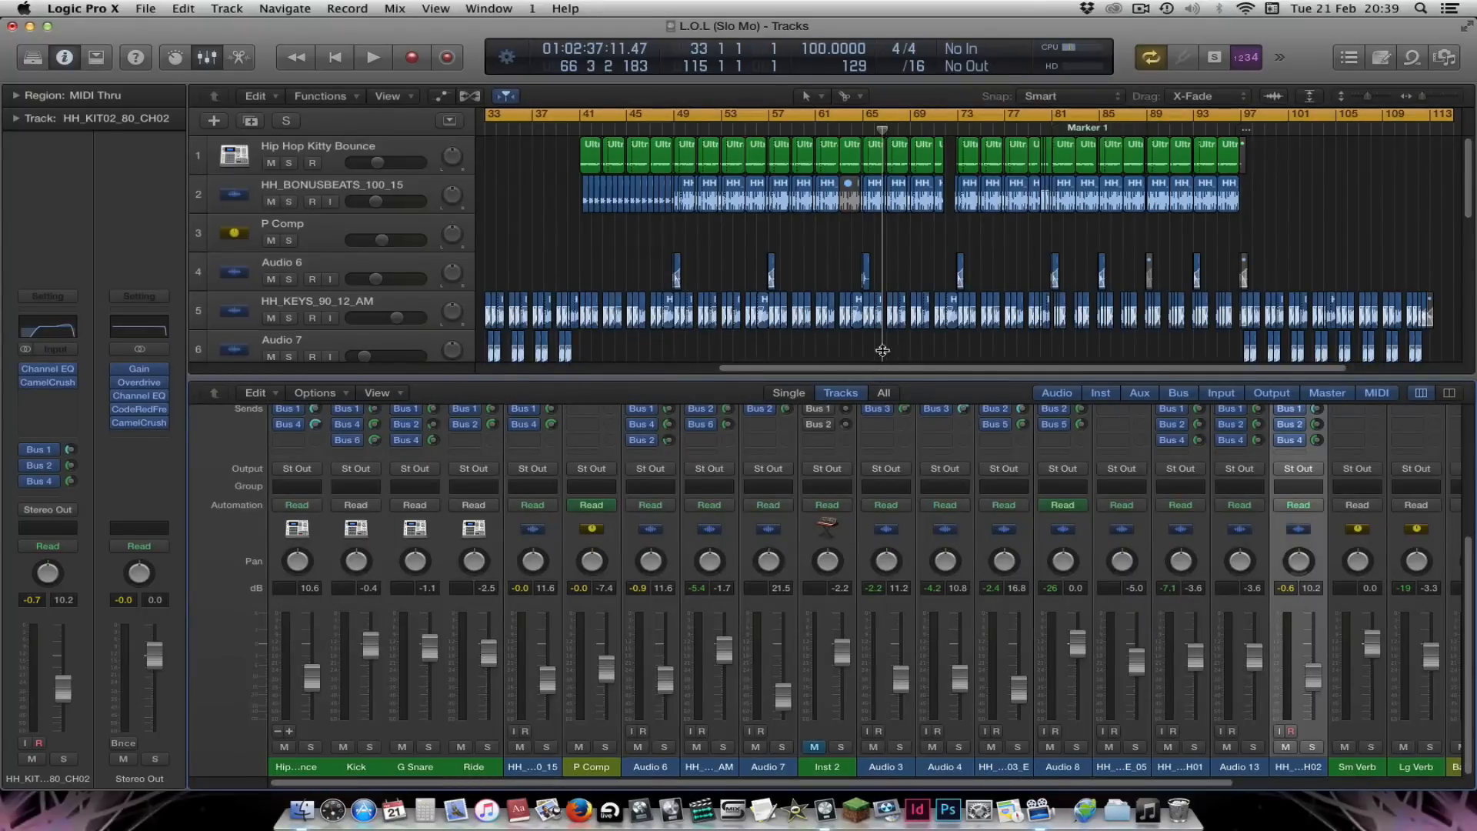
key("x")
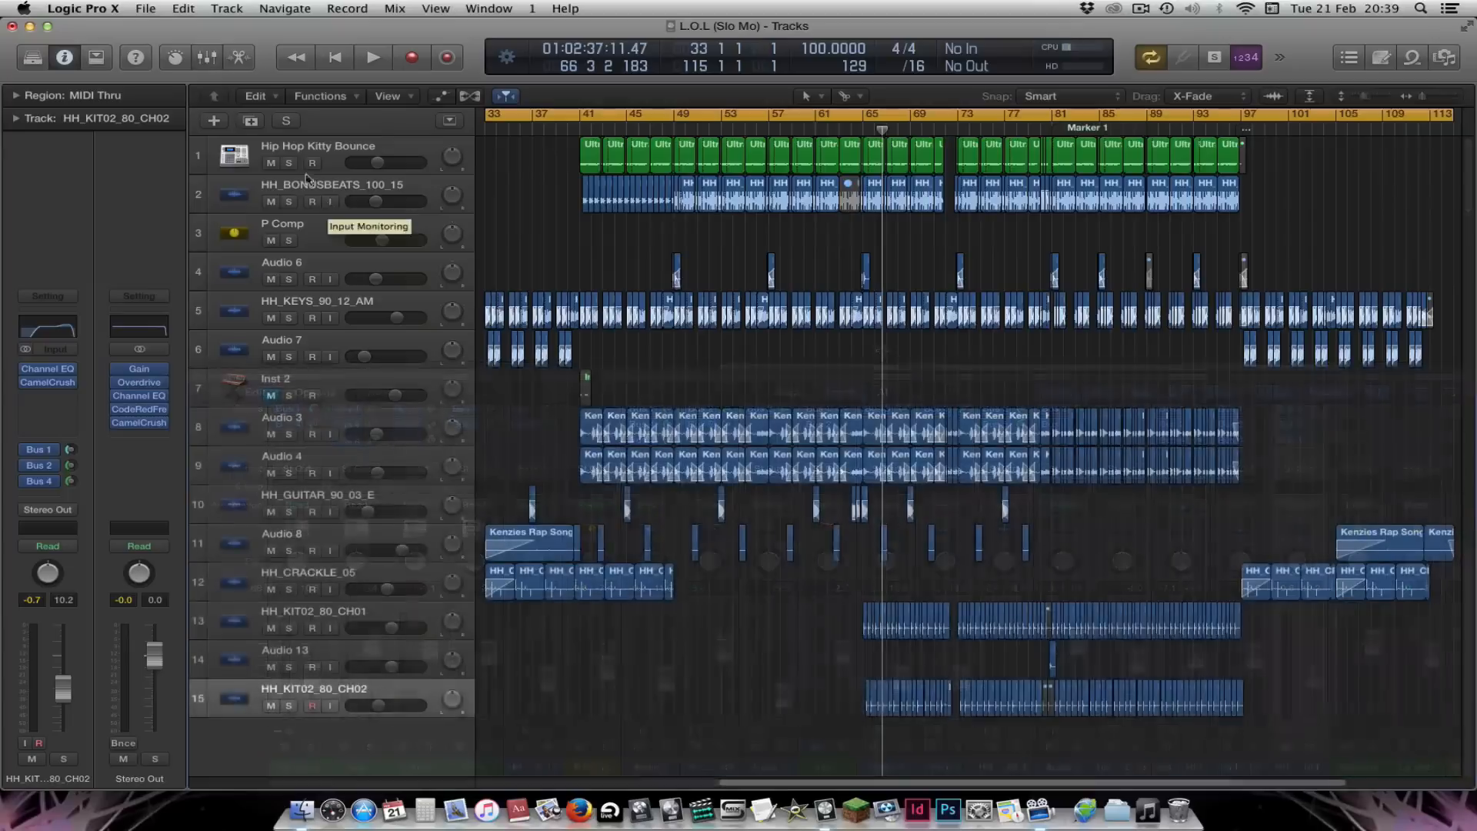
left_click(215, 120)
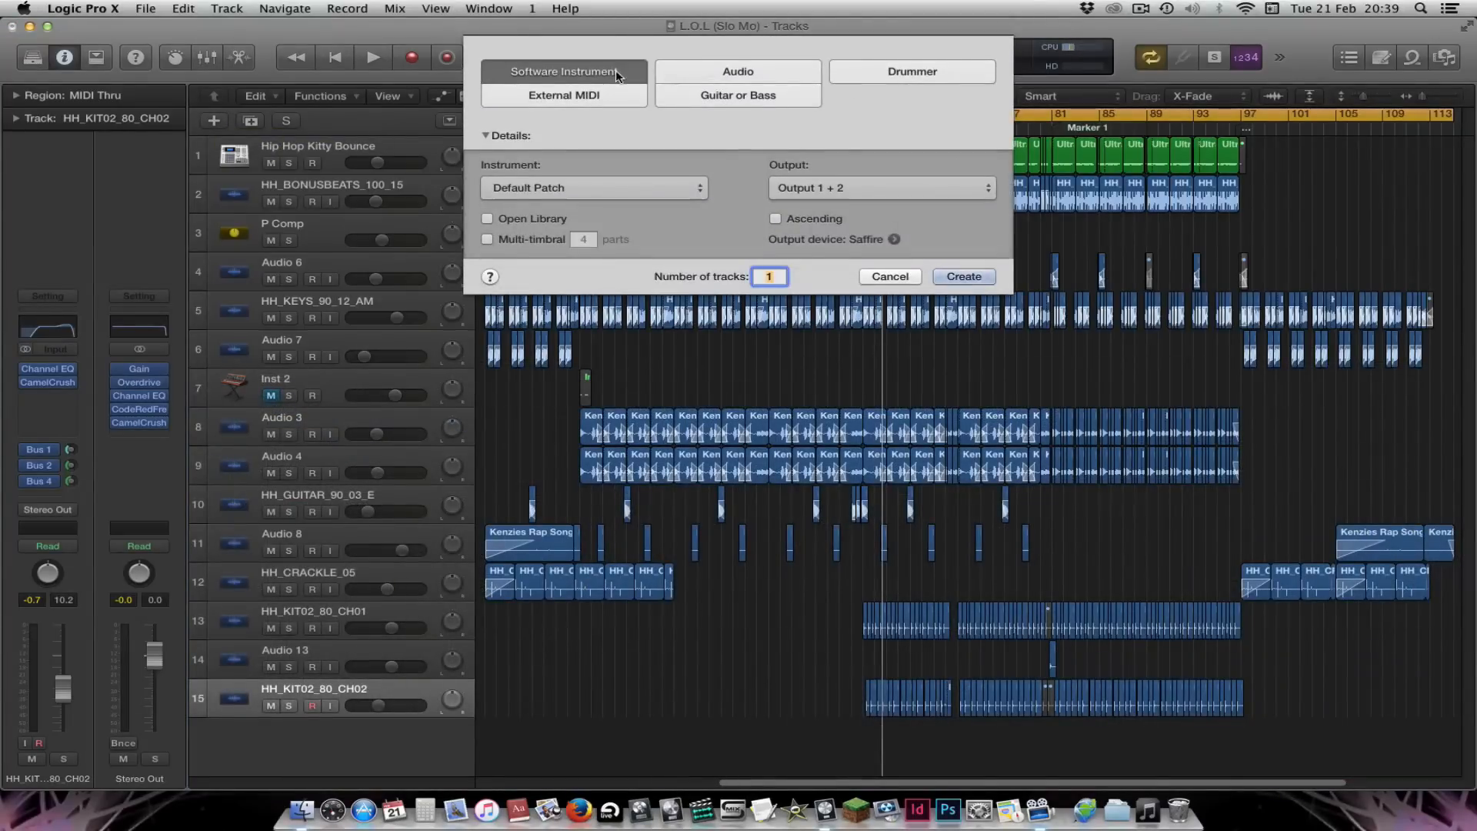
left_click(963, 276)
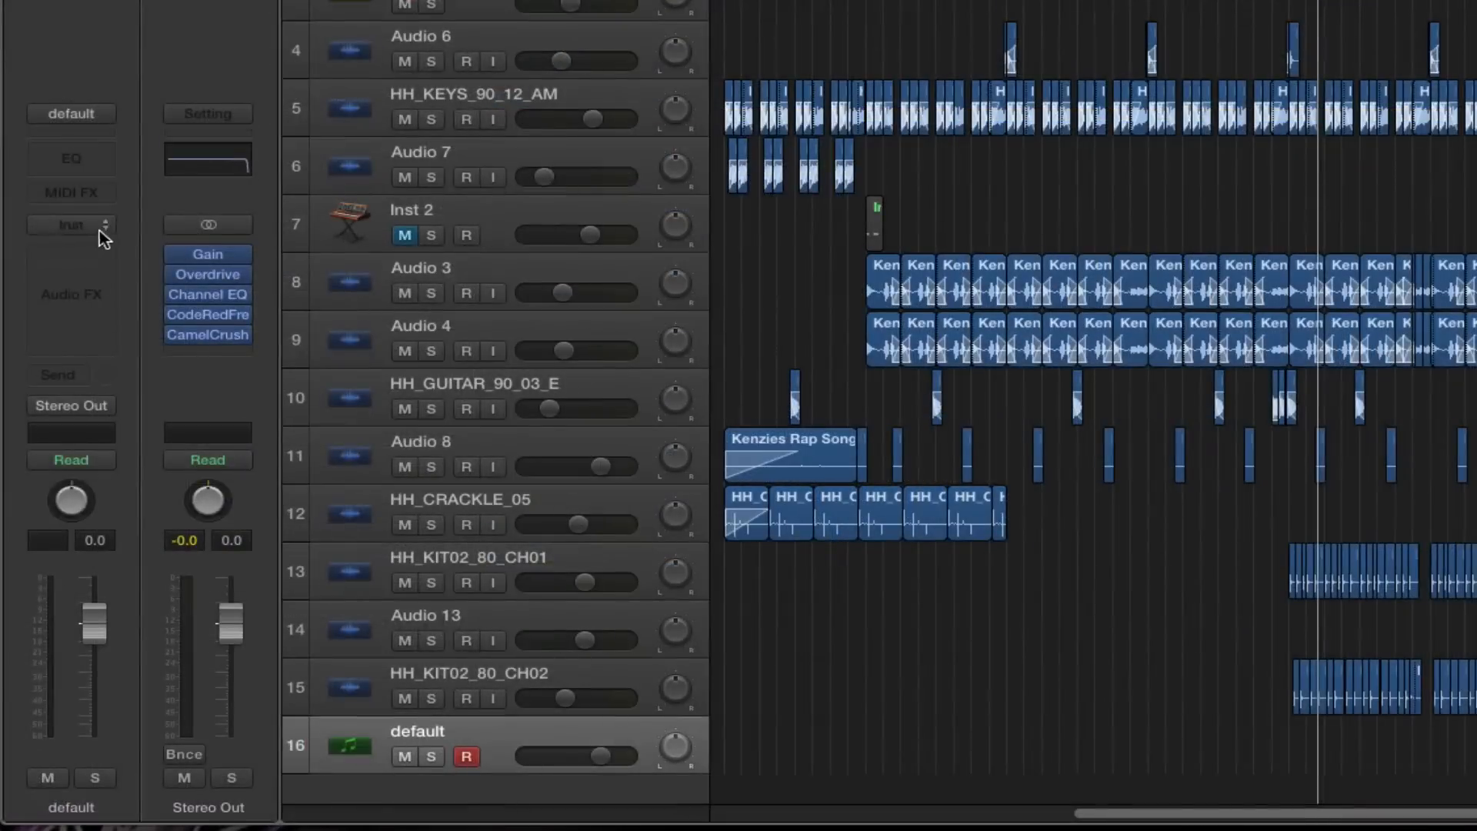
Insert a mono Test Oscillator as the instrument on the new track
left_click(102, 225)
mouse_move(150, 569)
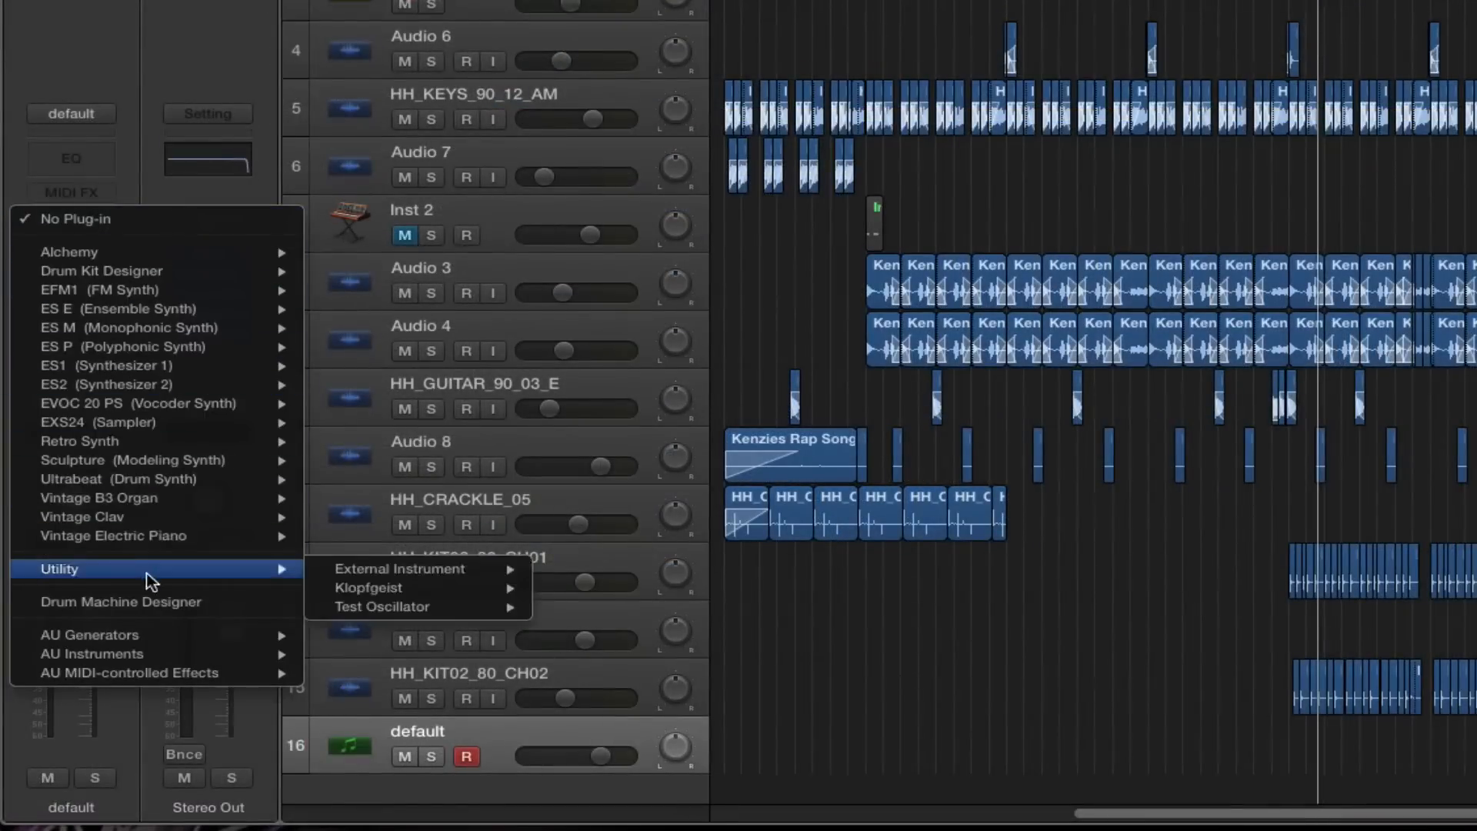
mouse_move(423, 607)
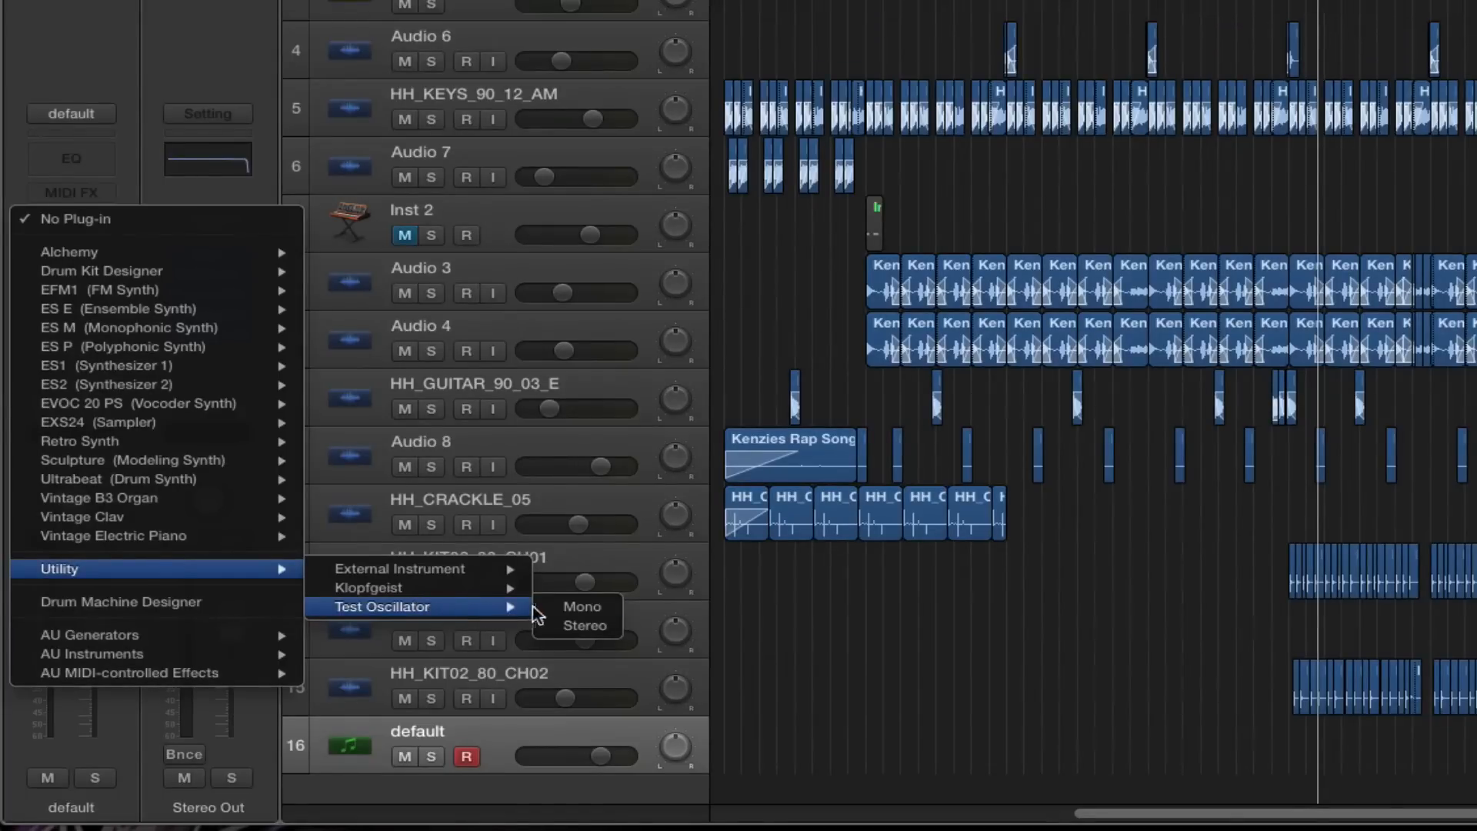
left_click(582, 606)
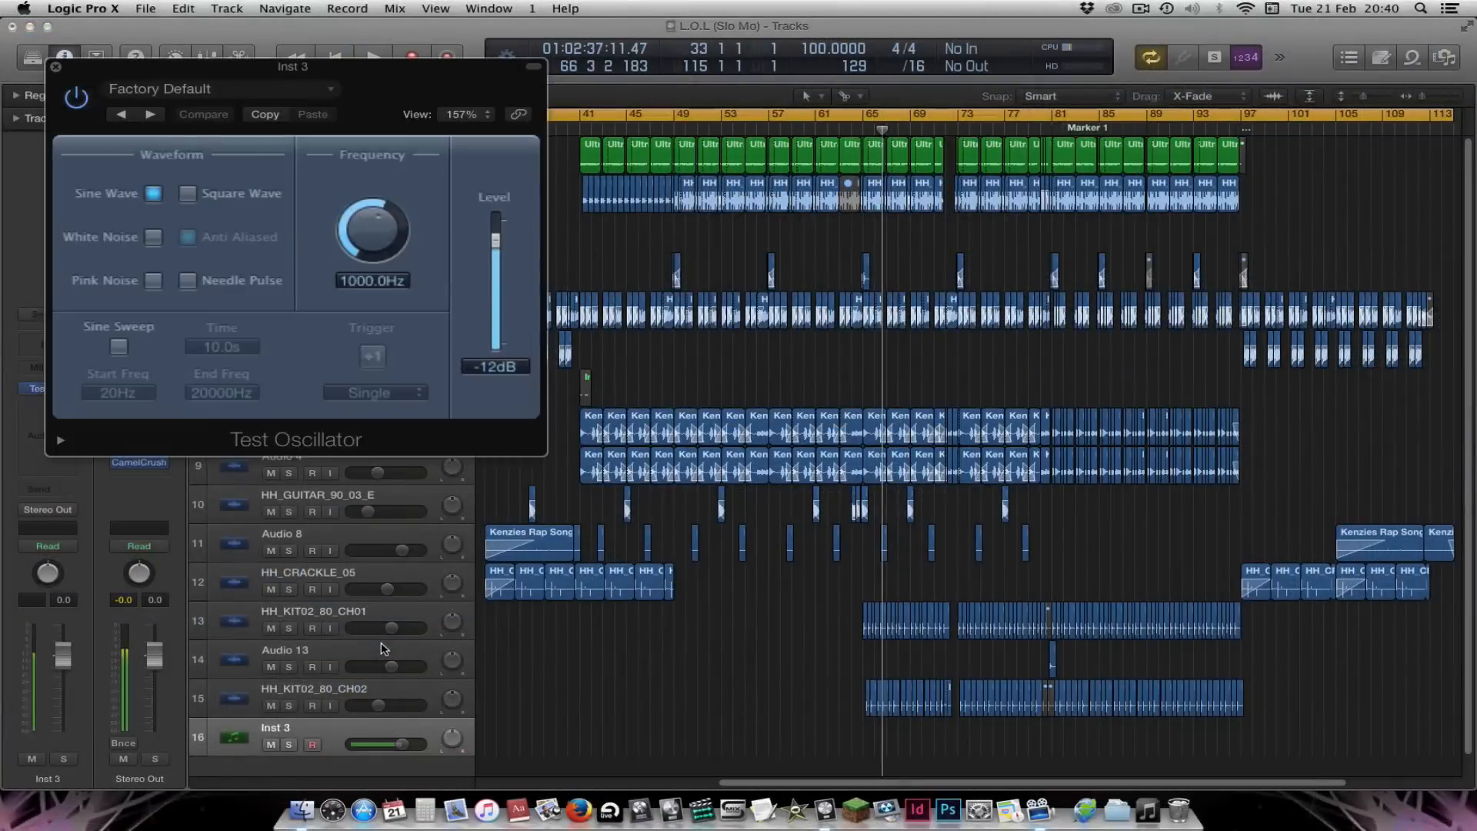
Bypass the Test Oscillator, set its waveform to Pink Noise and briefly audition it from the channel strip
left_click(72, 97)
left_click_drag(252, 68, 763, 181)
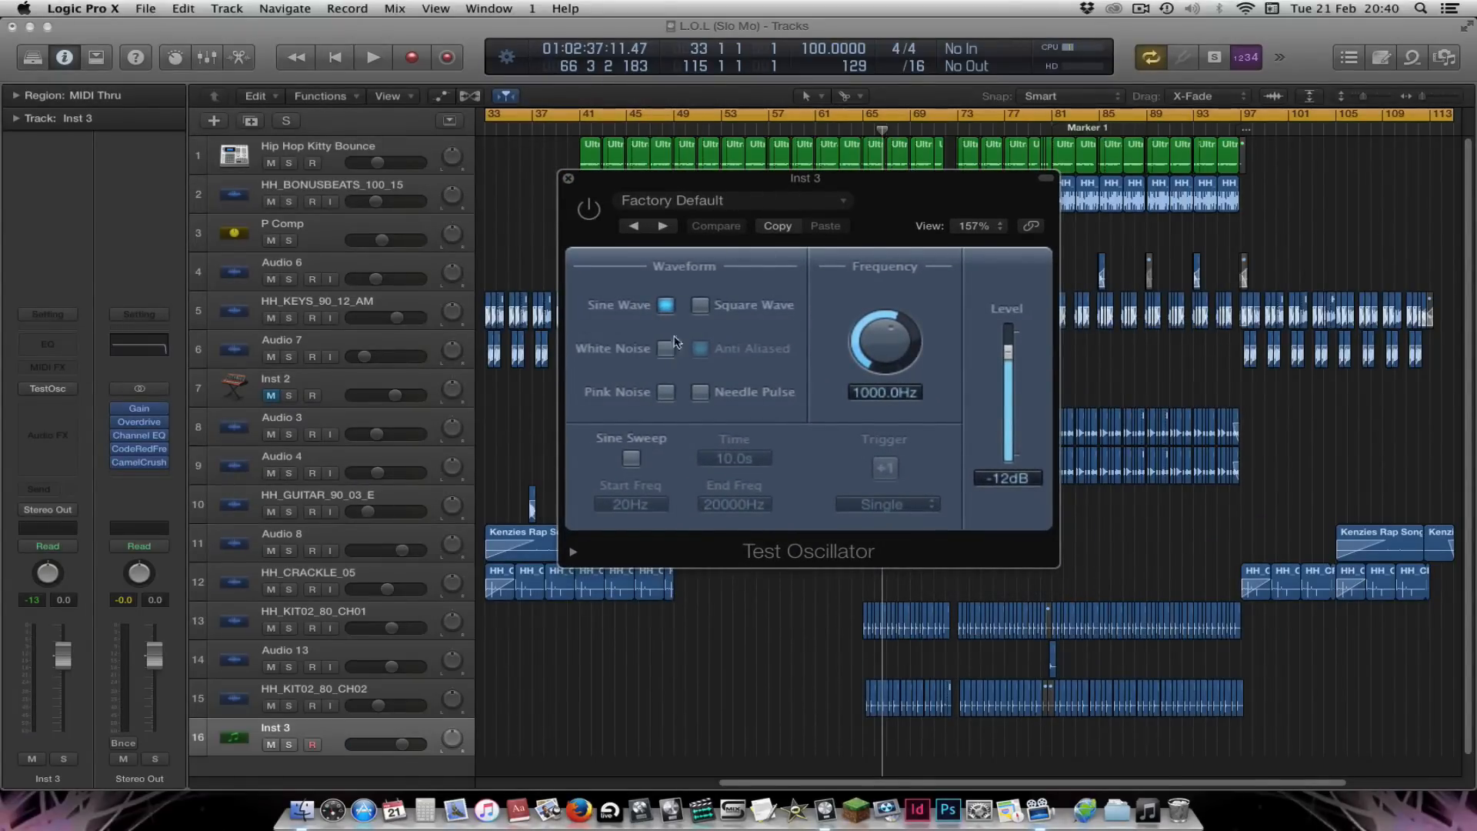
left_click(666, 395)
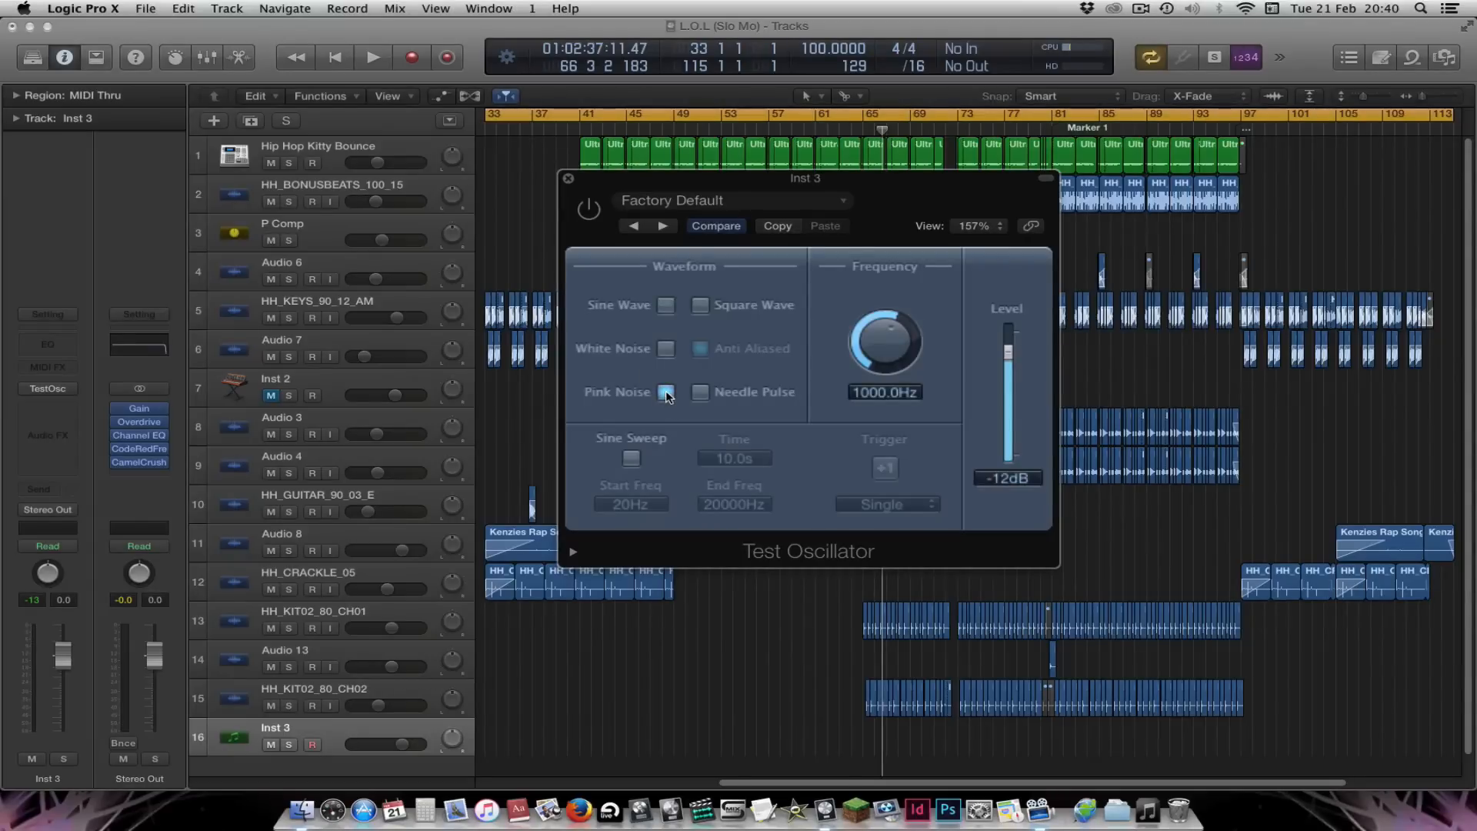
left_click(568, 179)
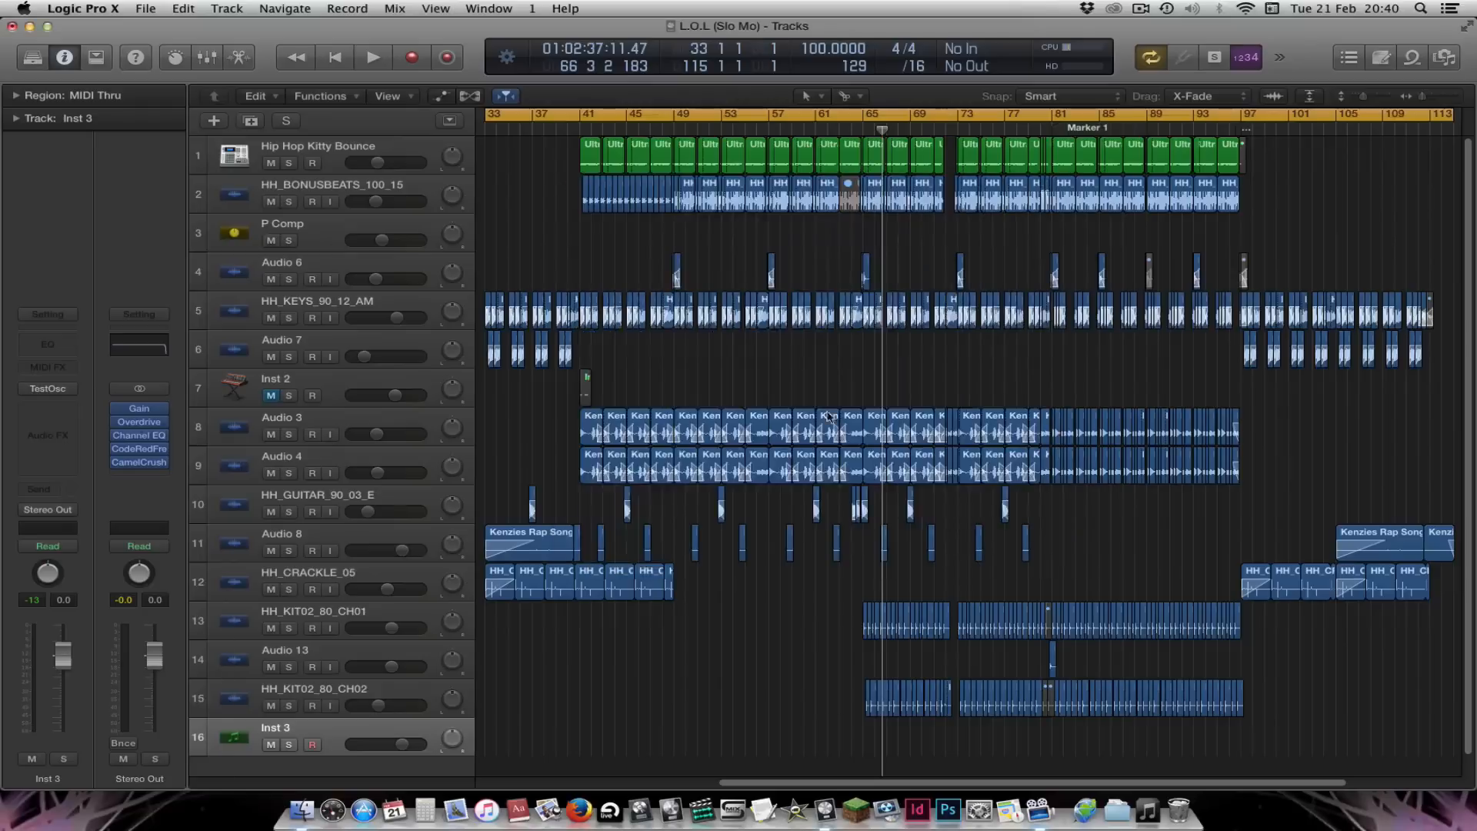
mouse_move(28, 392)
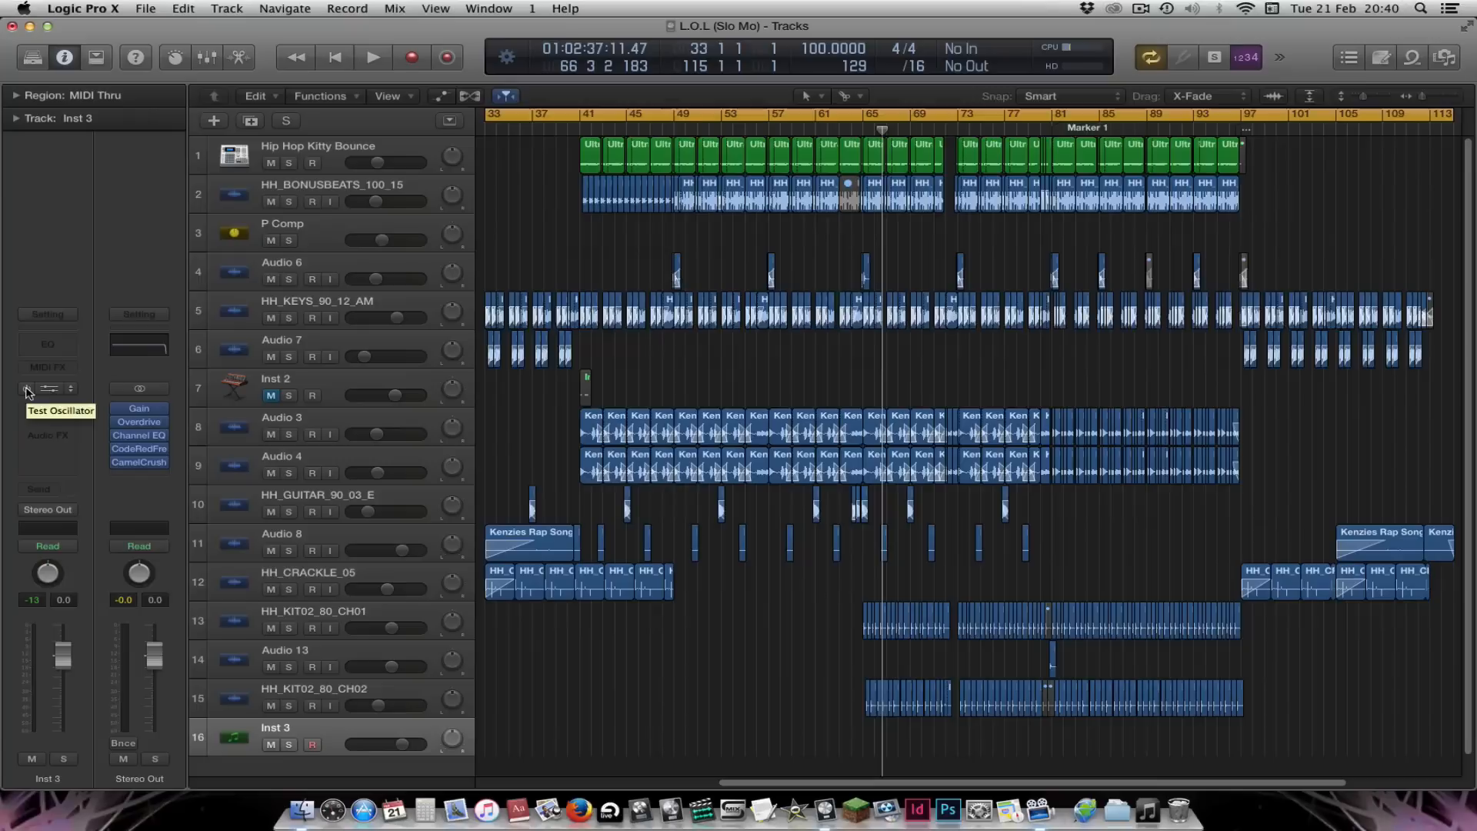
left_click(27, 389)
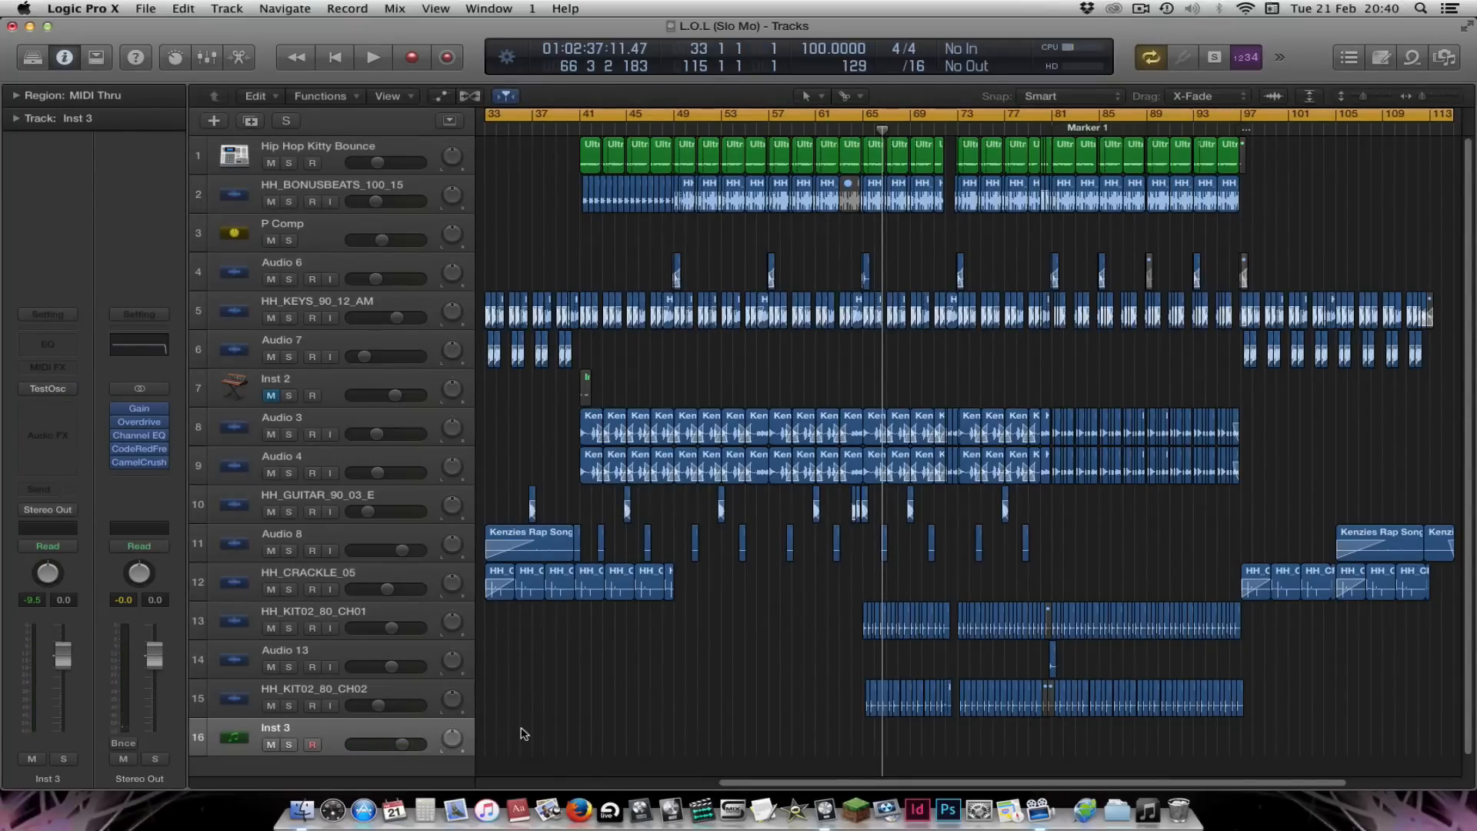
Look over the mixer channels and the tracks' automation lanes, hiding both views again
key("x")
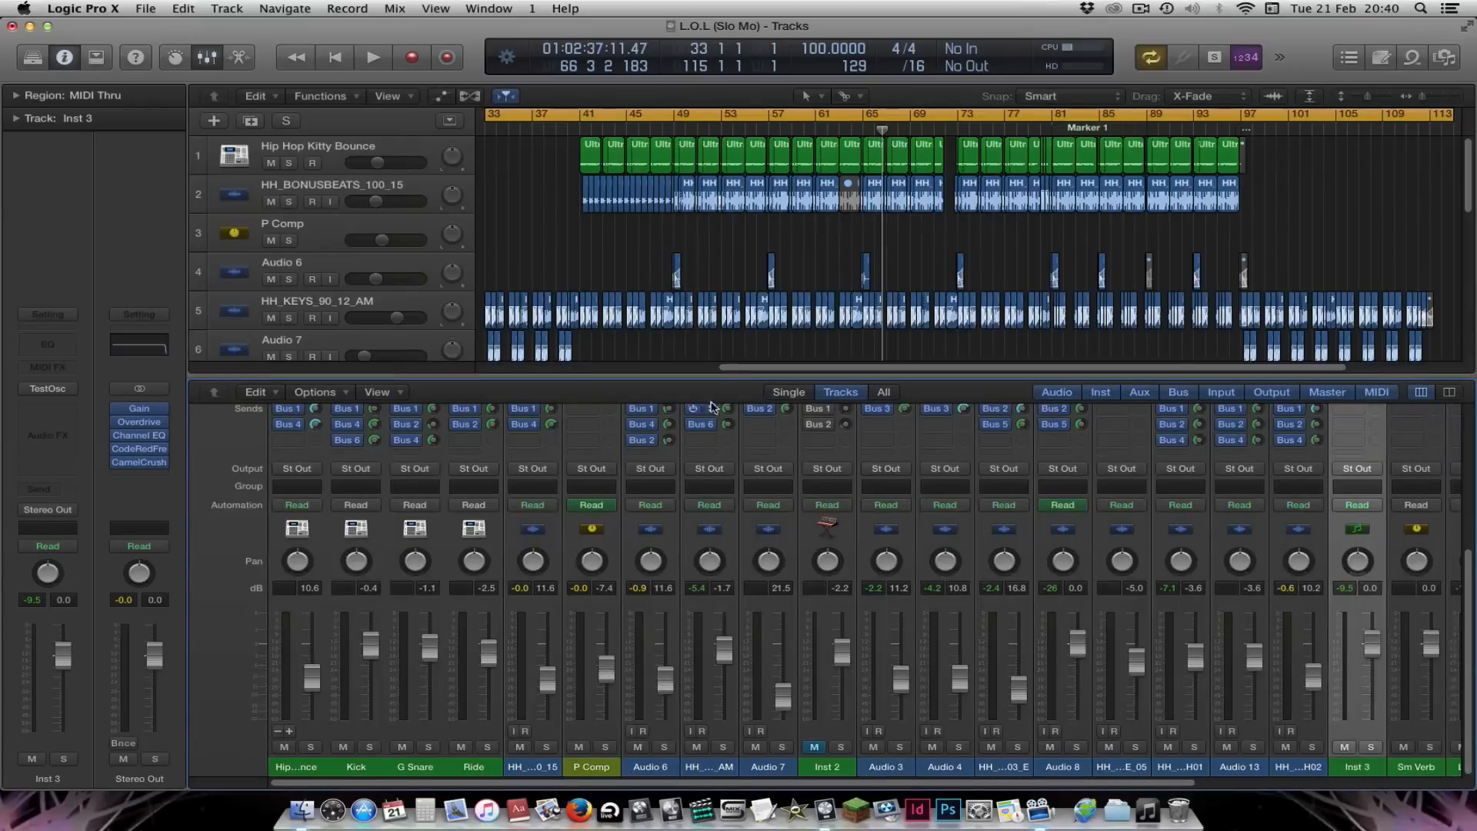
key("x")
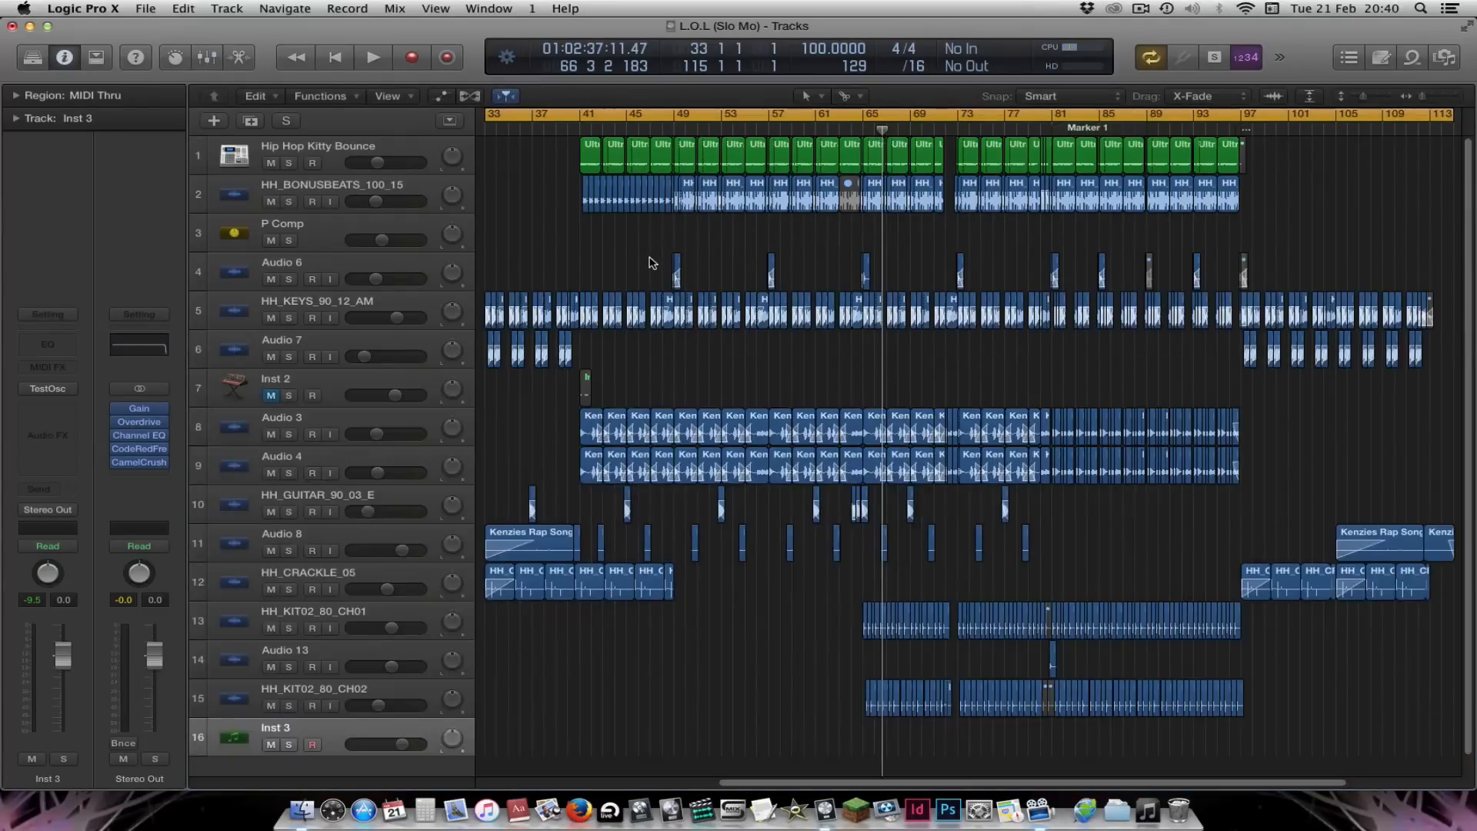
key("a")
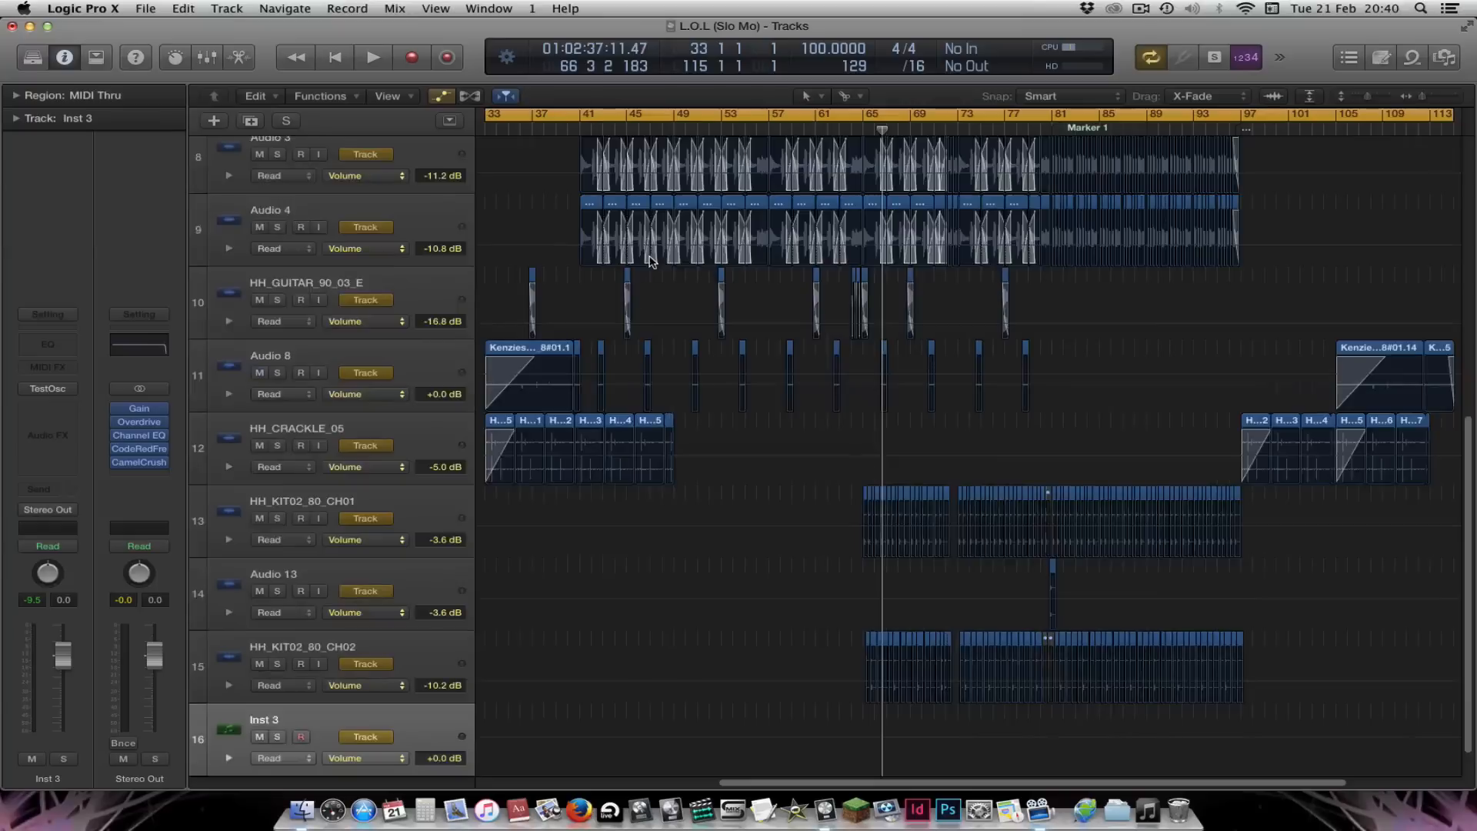
scroll(543, 300, "up", 7)
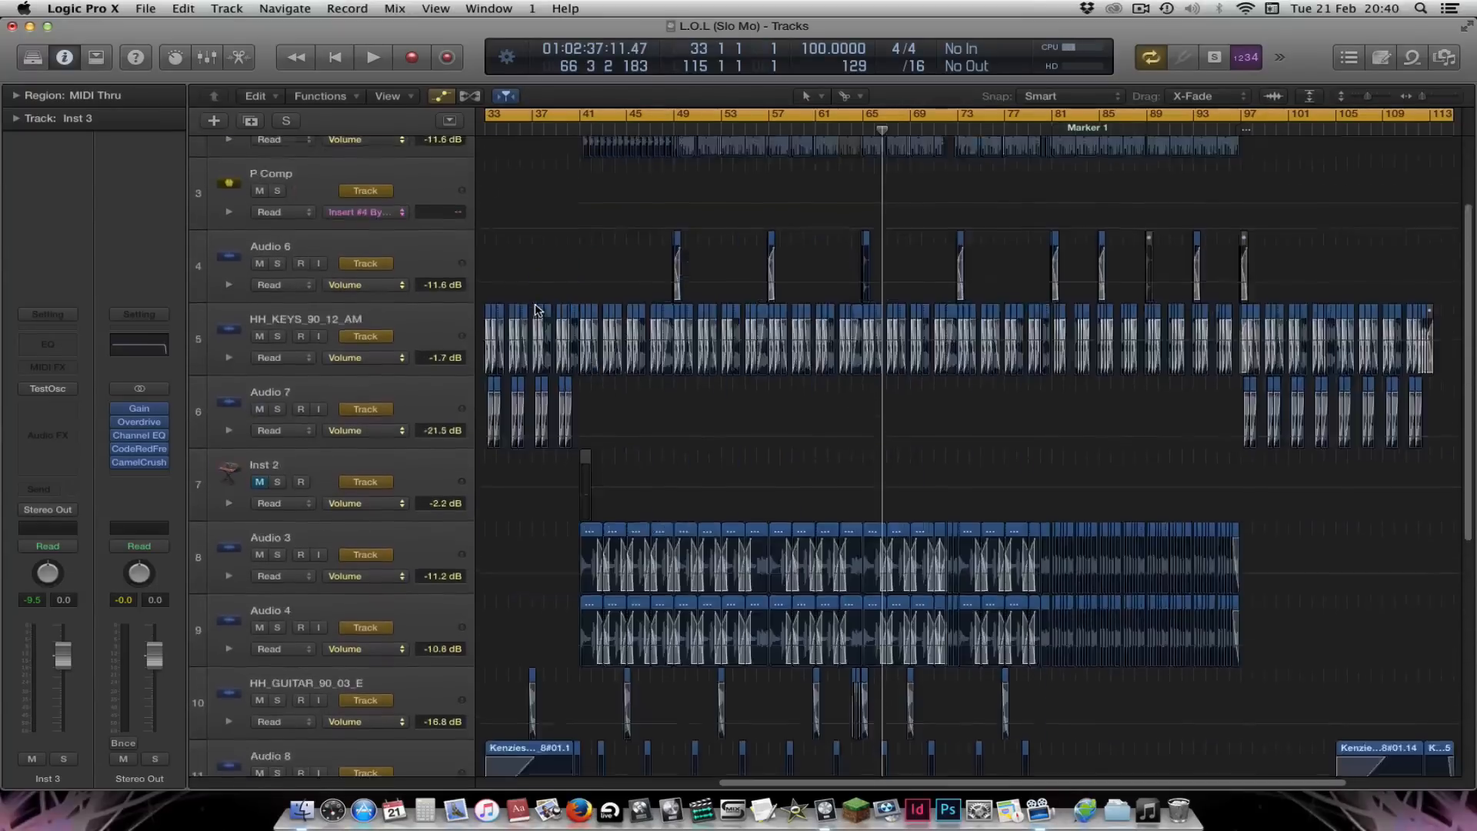
scroll(543, 300, "down", 7)
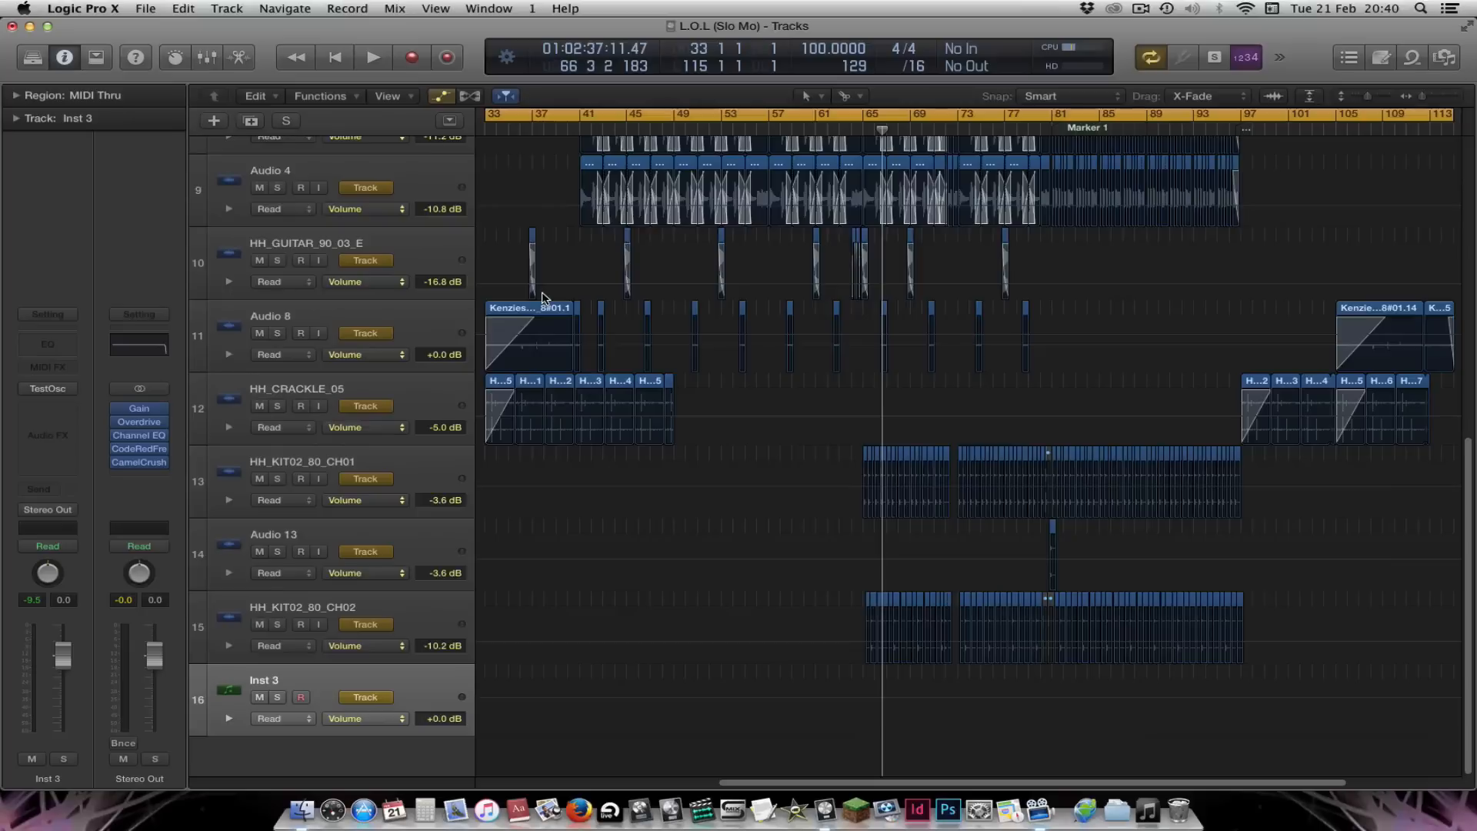
key("a")
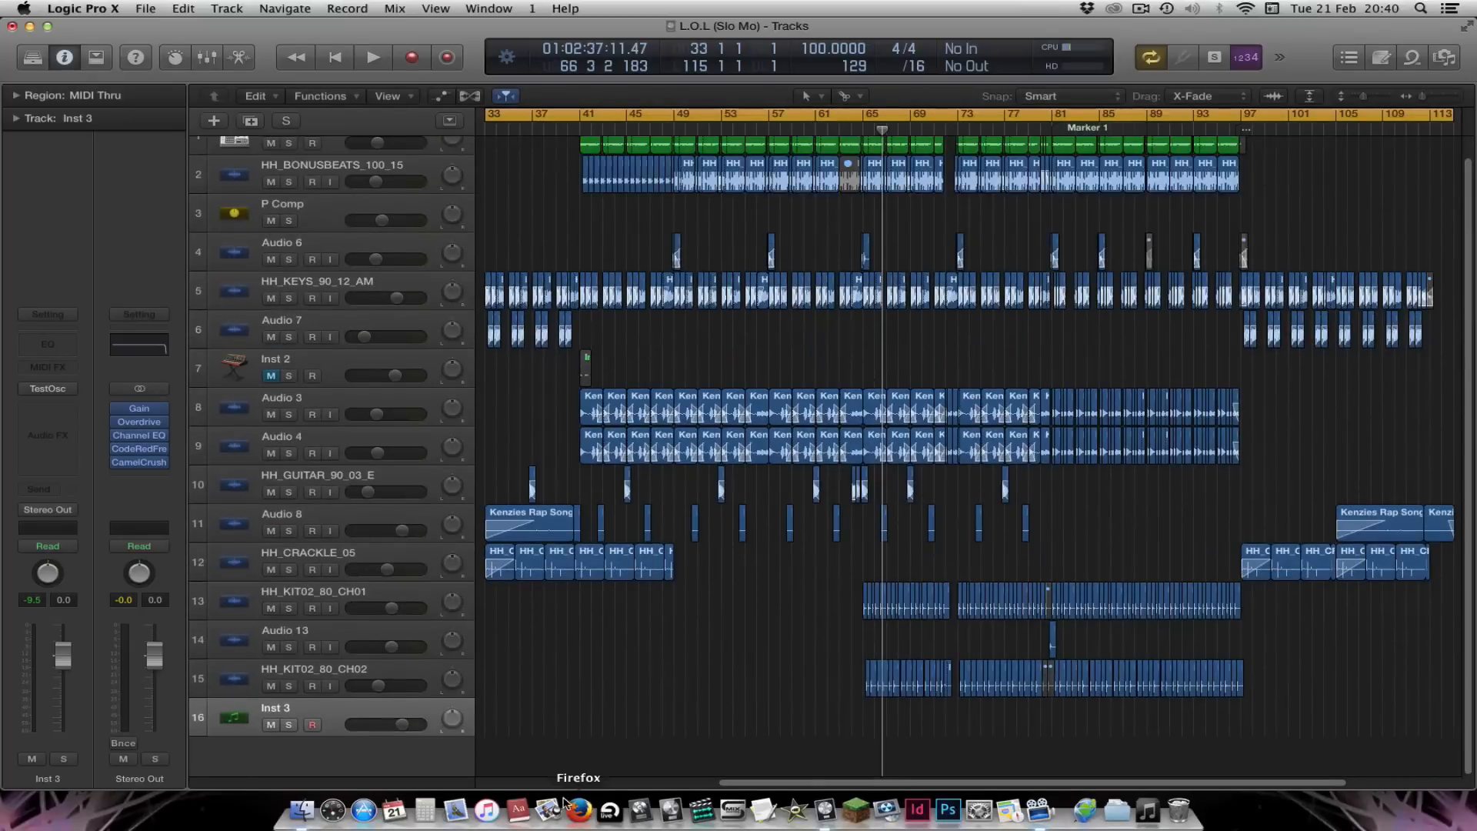
Select all mixer channels from Hip Hop Kitty Bounce through Kick Click and lower their volume faders to -∞
key("x")
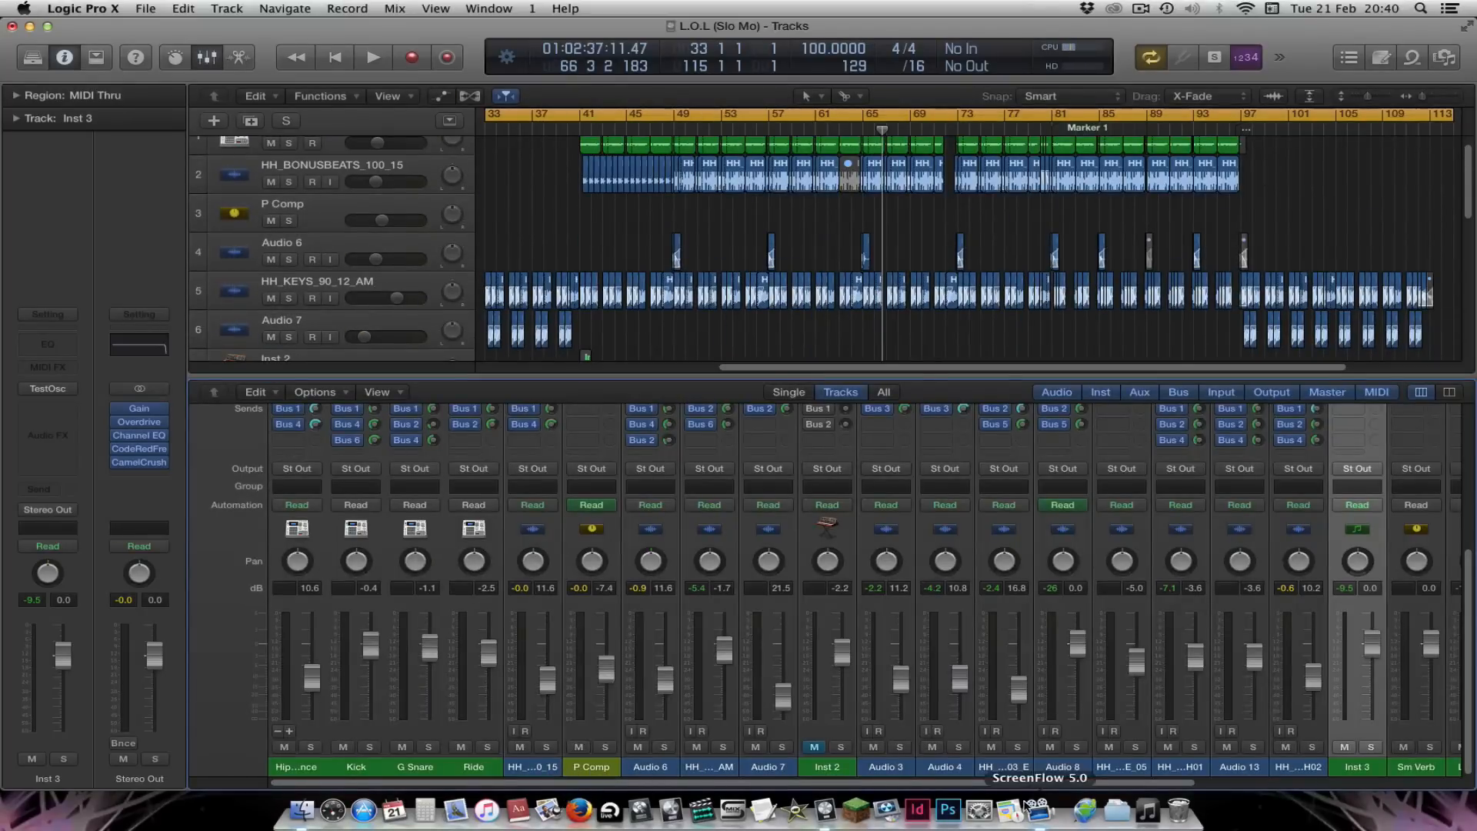
left_click_drag(951, 783, 1474, 777)
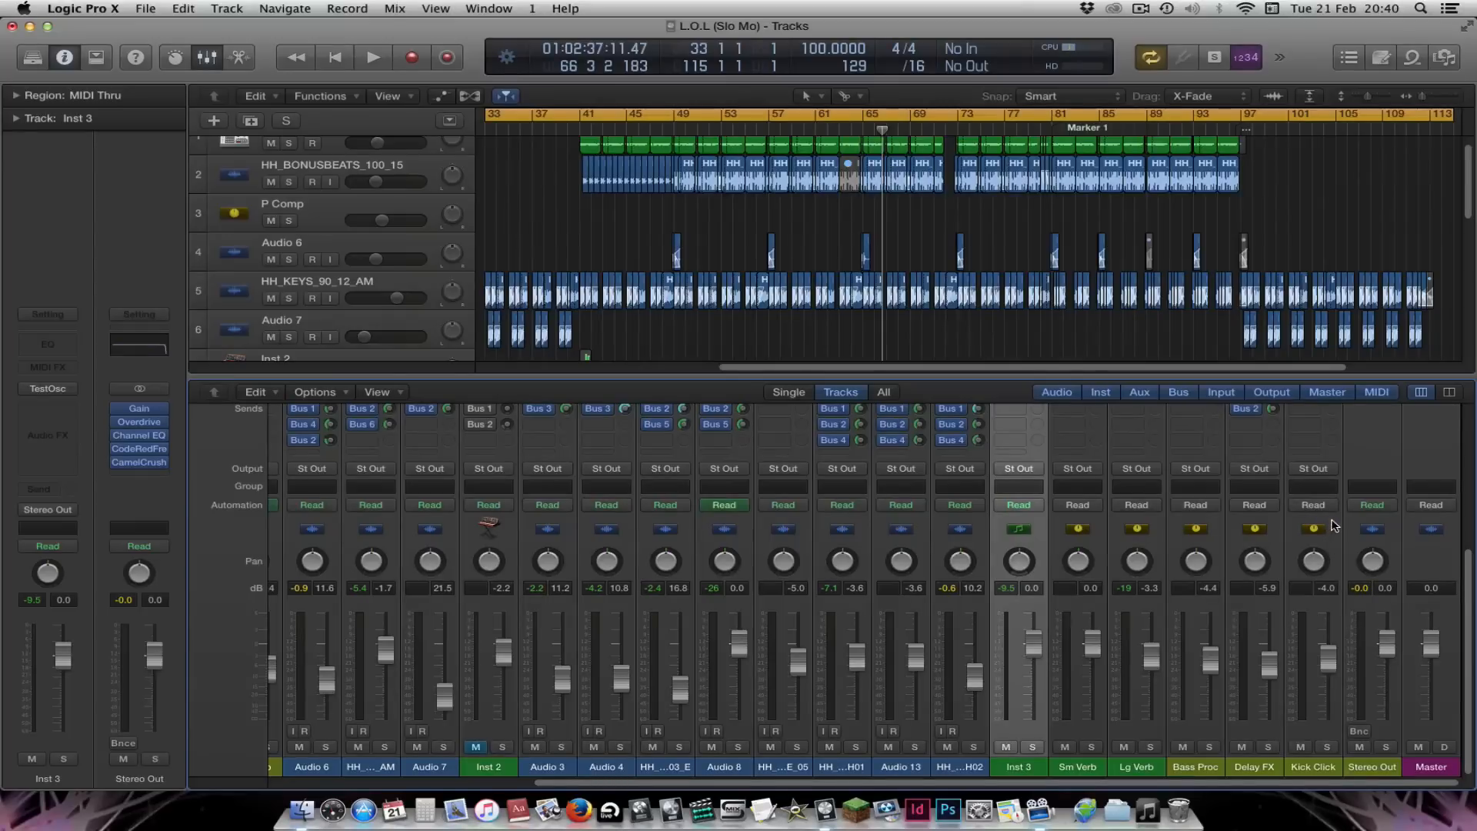
left_click_drag(1335, 526, 4, 545)
left_click_drag(366, 648, 371, 828)
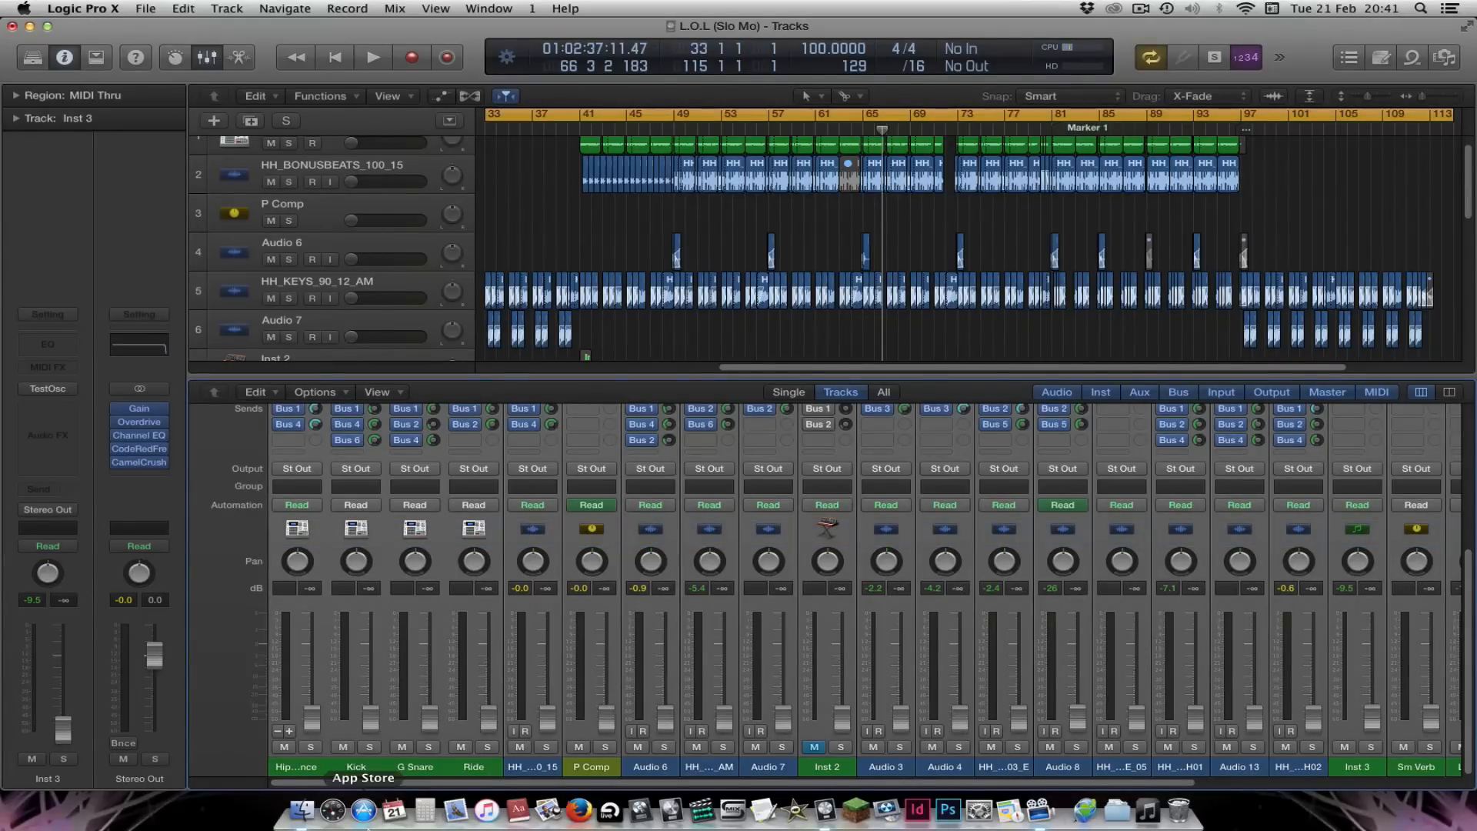
left_click(324, 526)
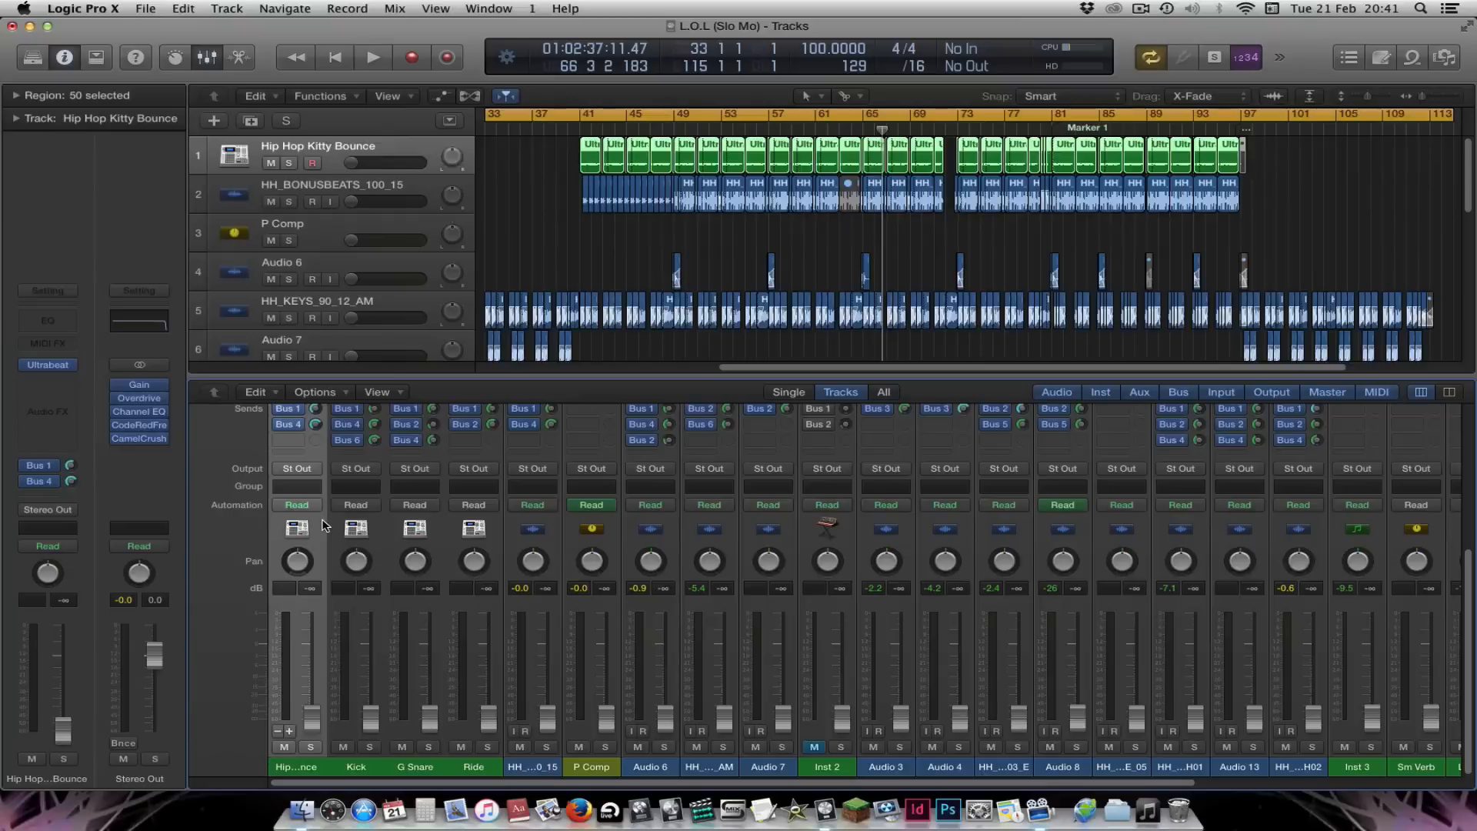
Rename the Test Oscillator's Inst 3 channel as "pink noise"
scroll(320, 316, "down", 10)
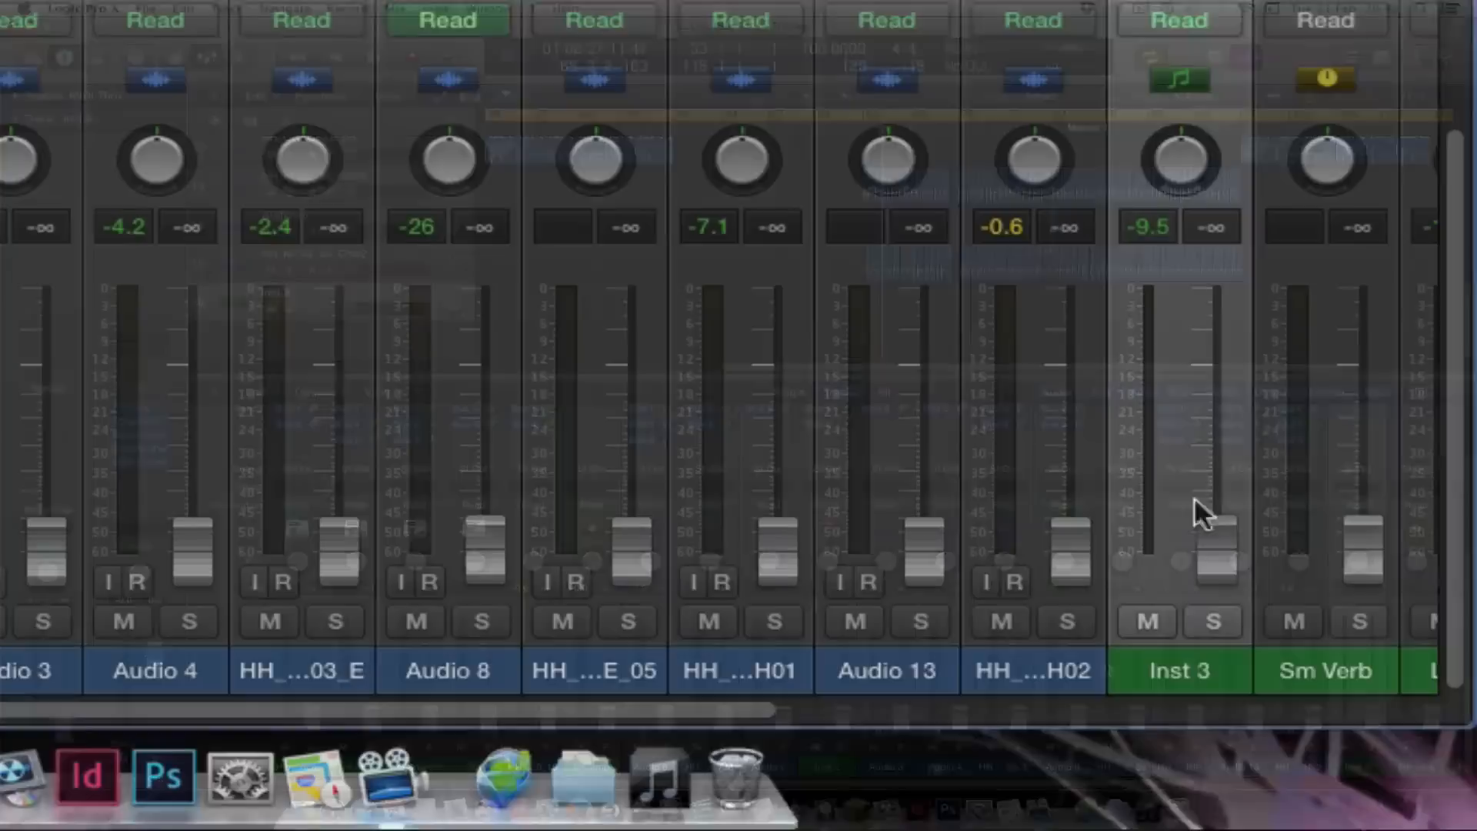
double_click(1192, 671)
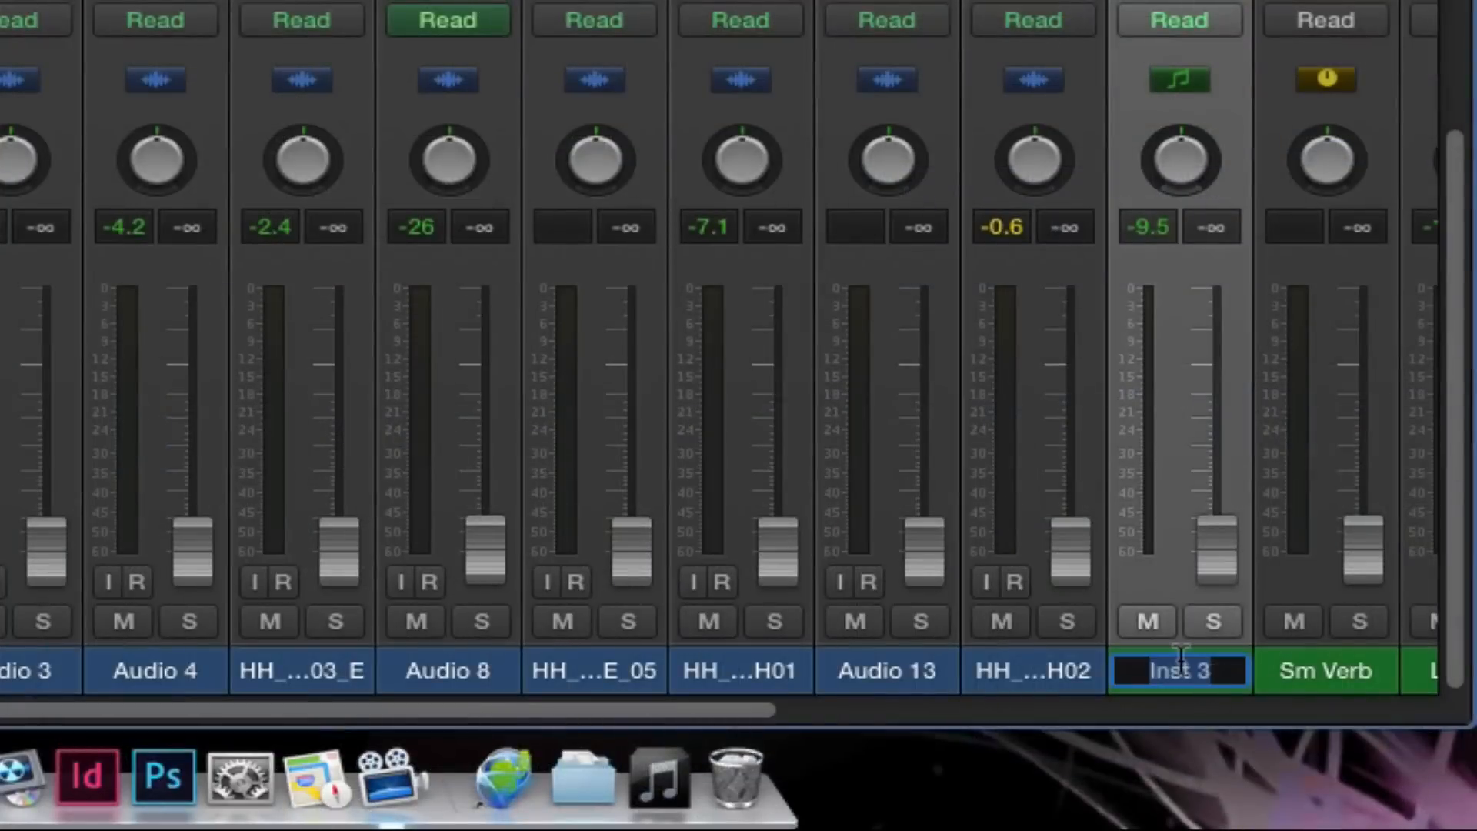
type("pim")
key("BackSpace")
type("nk")
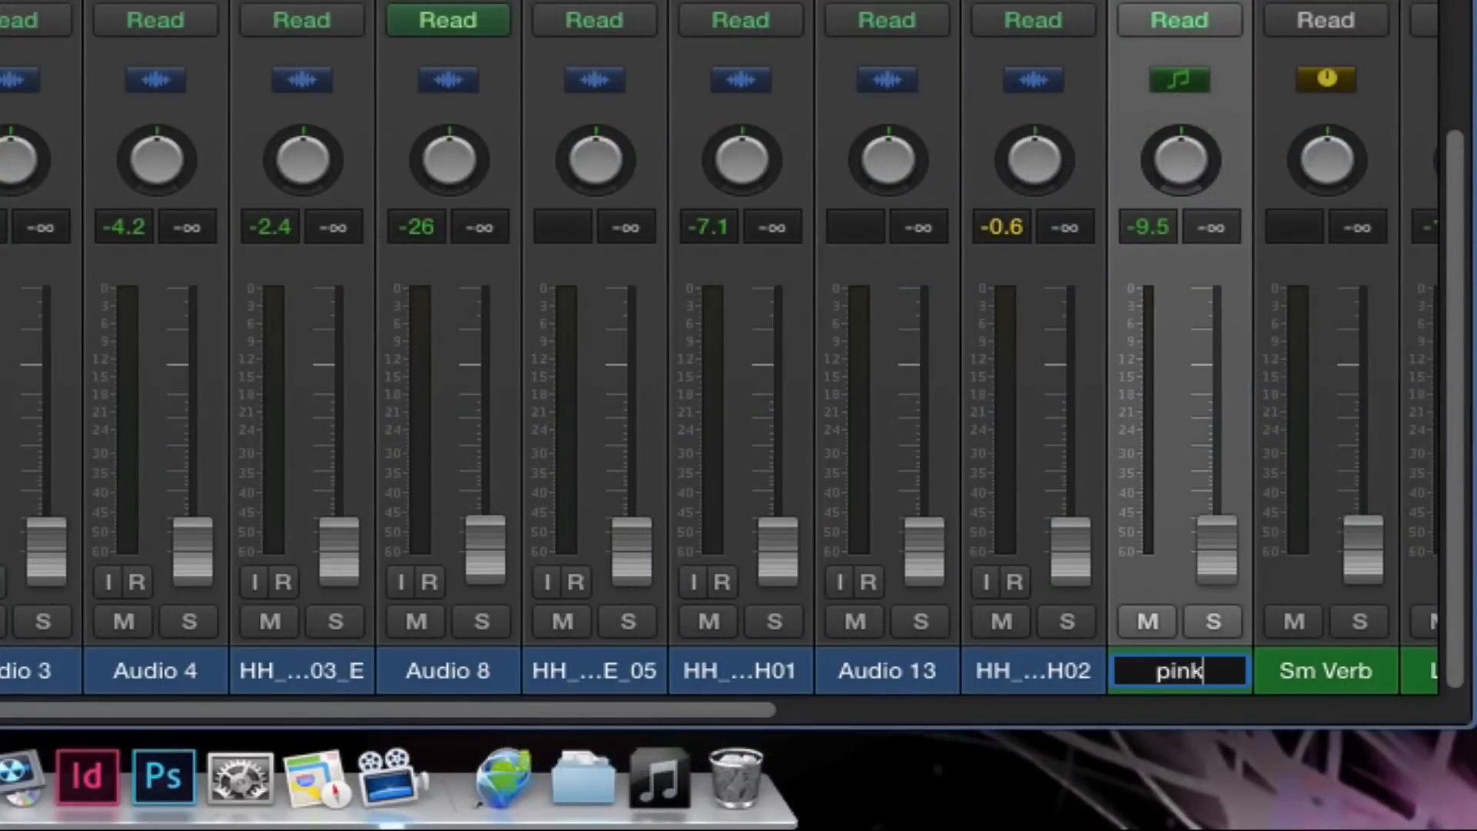
type(" noise")
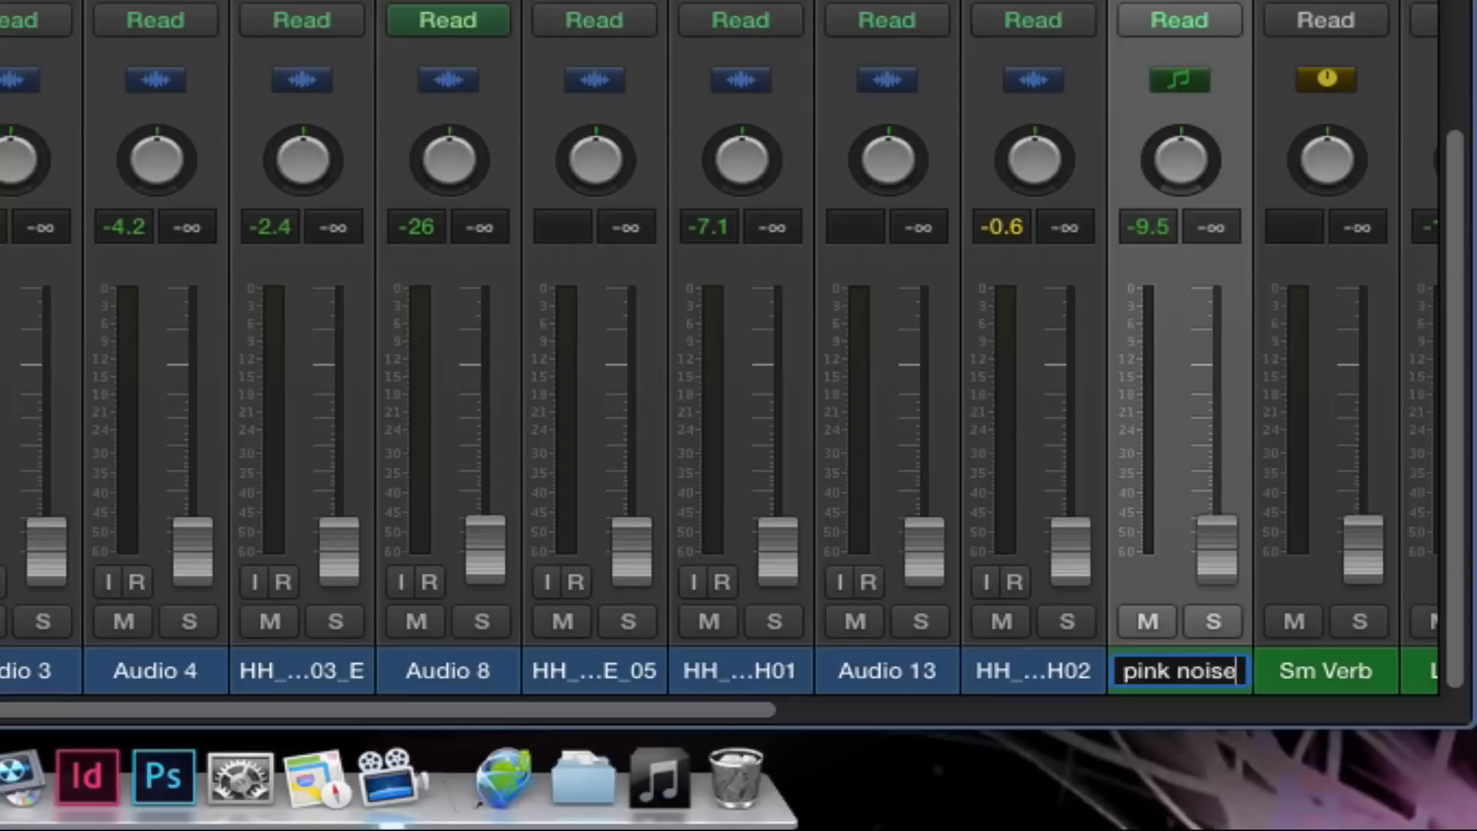
key("Return")
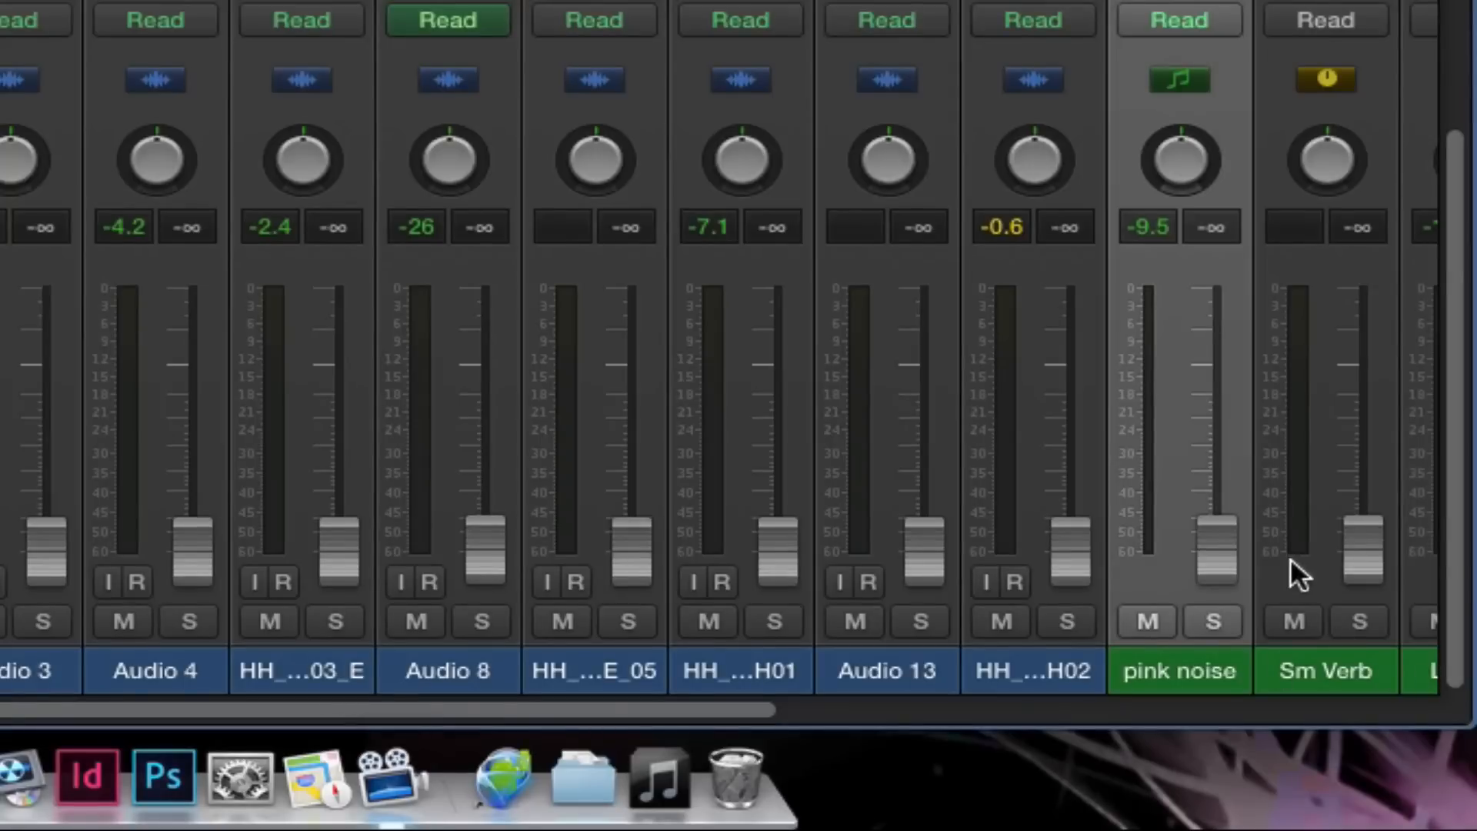
Set the pink noise channel's volume fader to 0.0 dB and solo the channel
scroll(1262, 500, "up", 5)
scroll(1256, 469, "down", 5)
left_click(1220, 400)
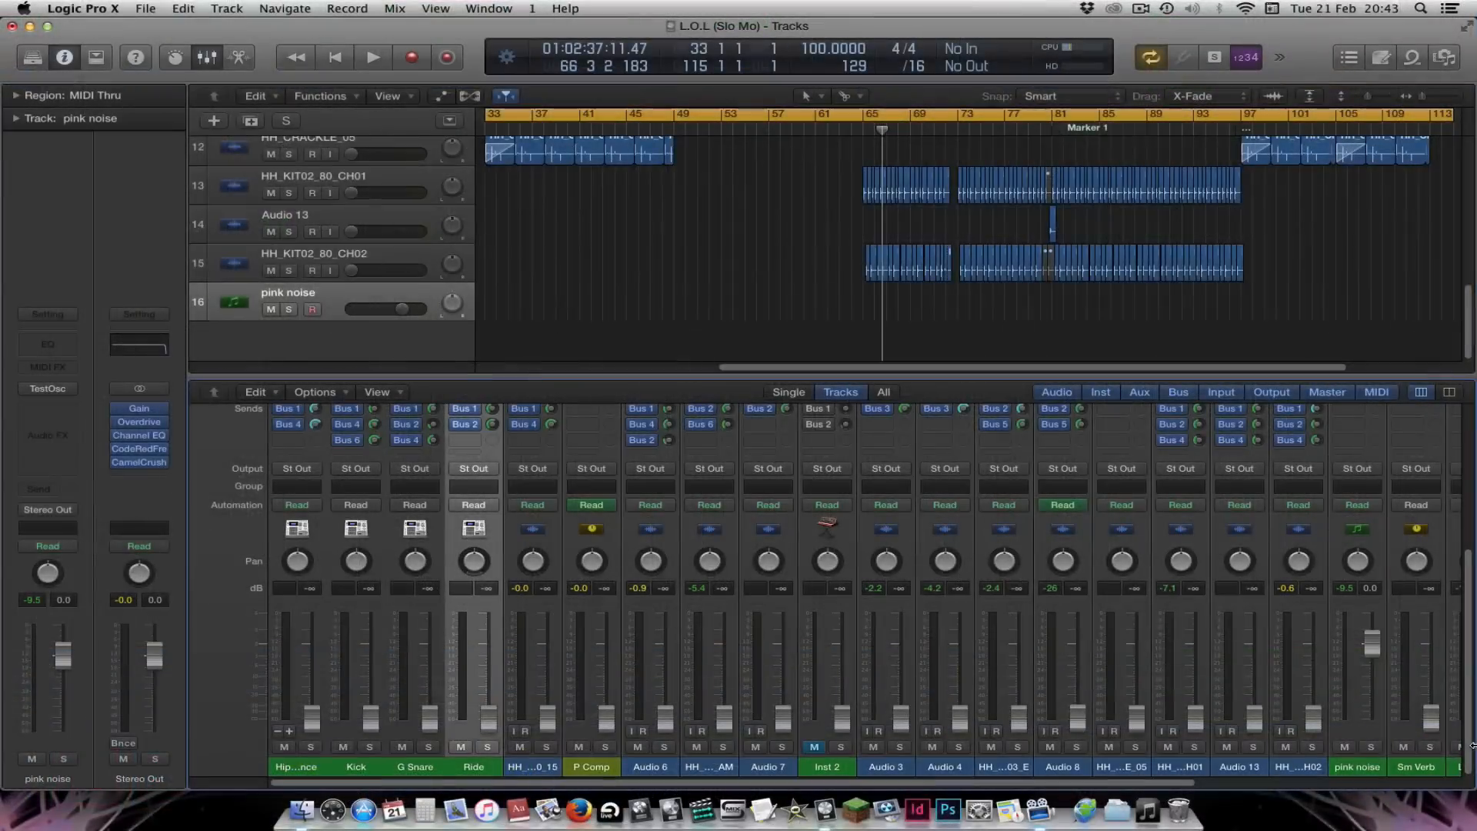
left_click(1372, 747)
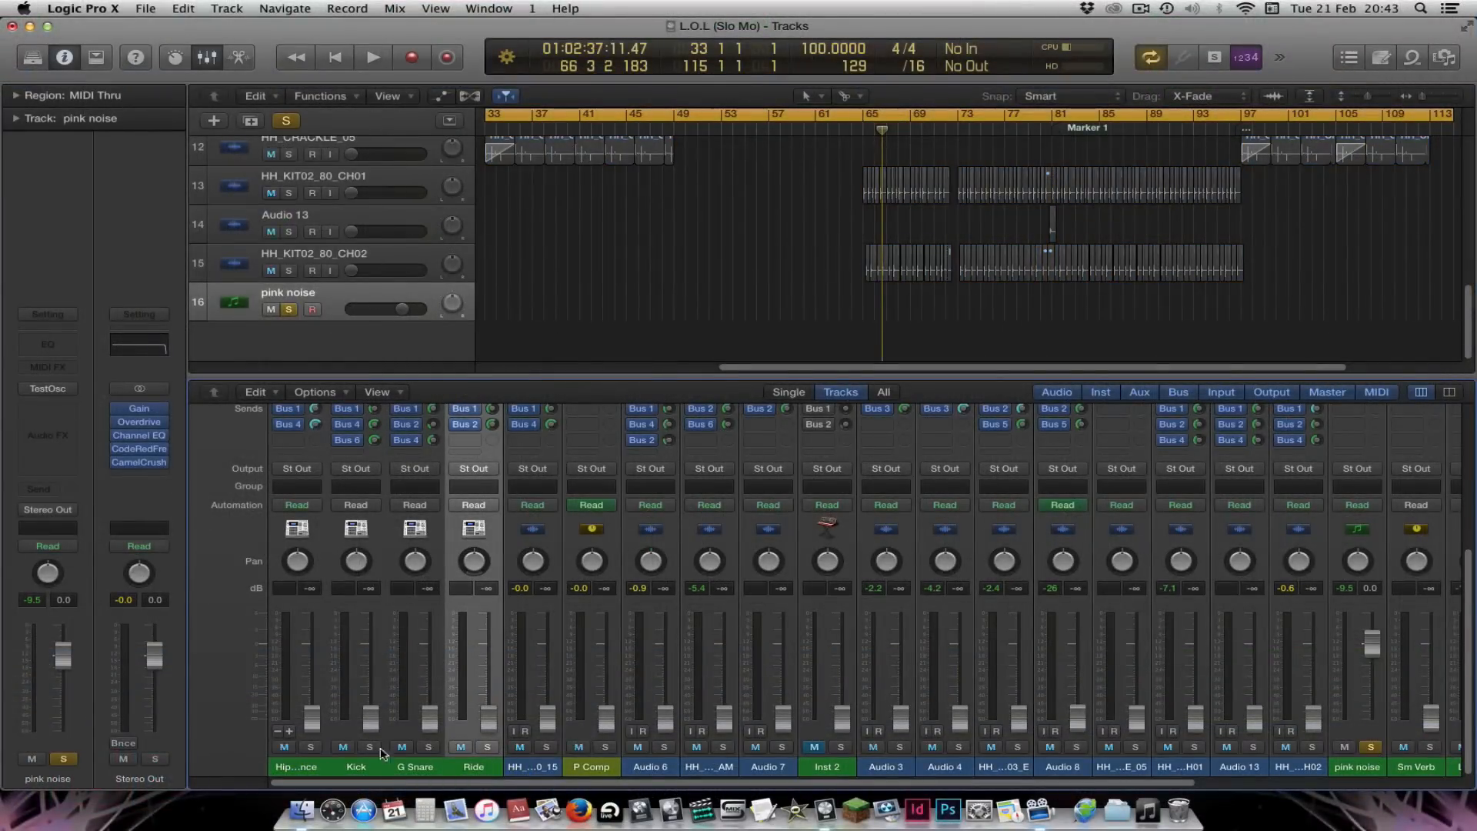
Solo the Hip Hop Kitty Bounce channel and move the start of the cycle range to bar 41
left_click(311, 747)
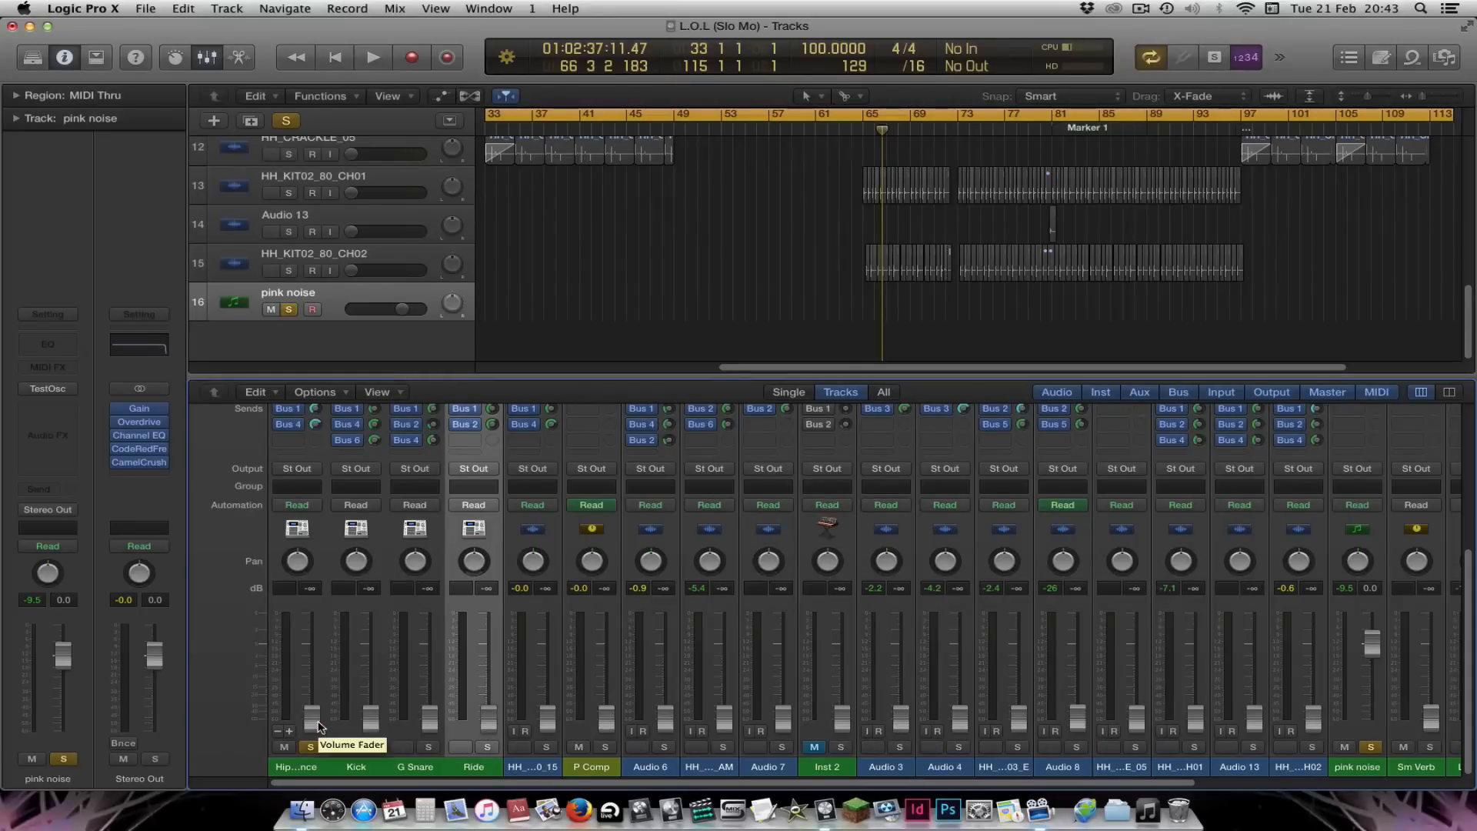
scroll(631, 230, "up", 10)
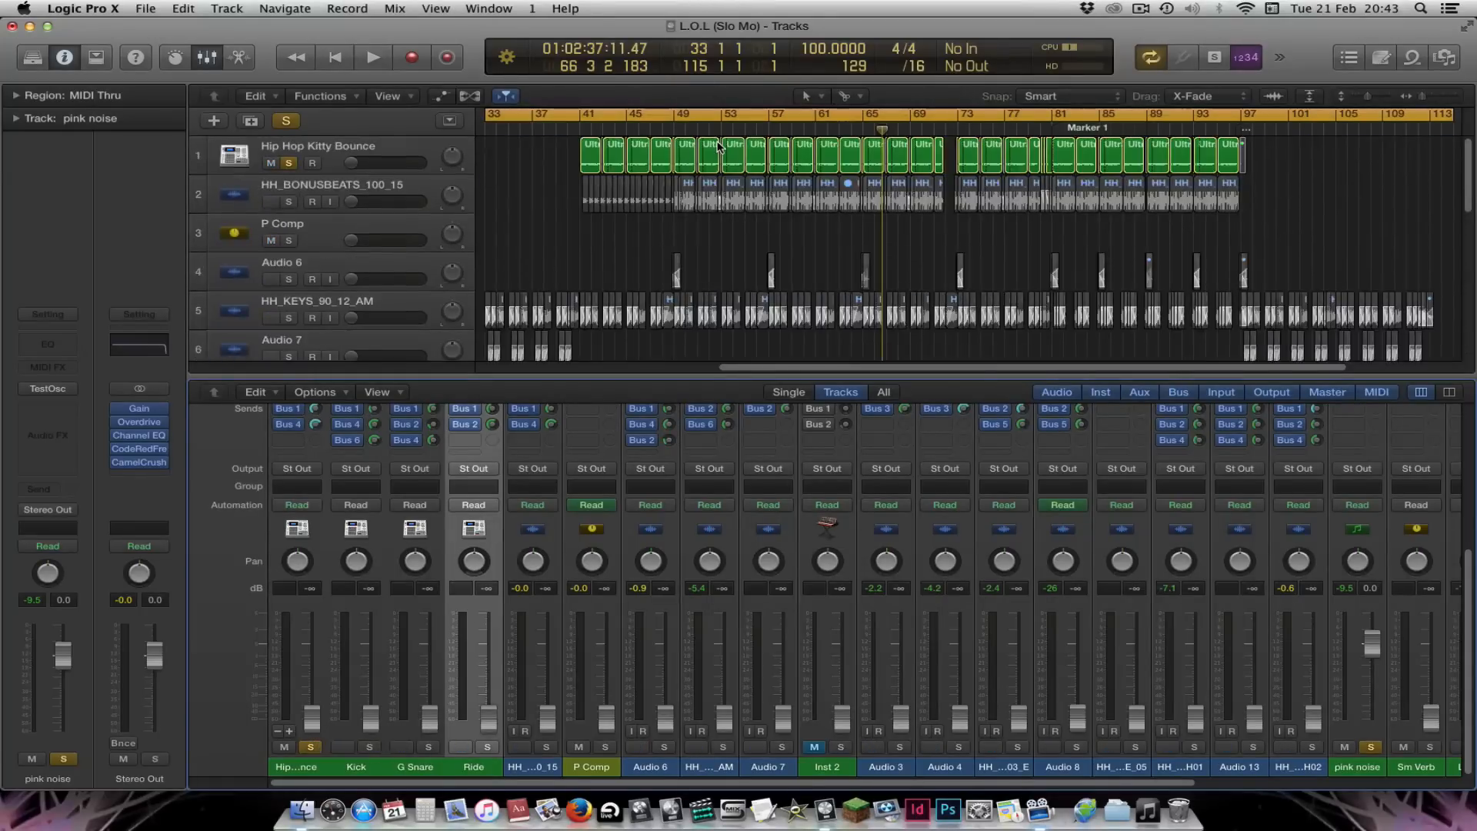
left_click_drag(489, 114, 583, 114)
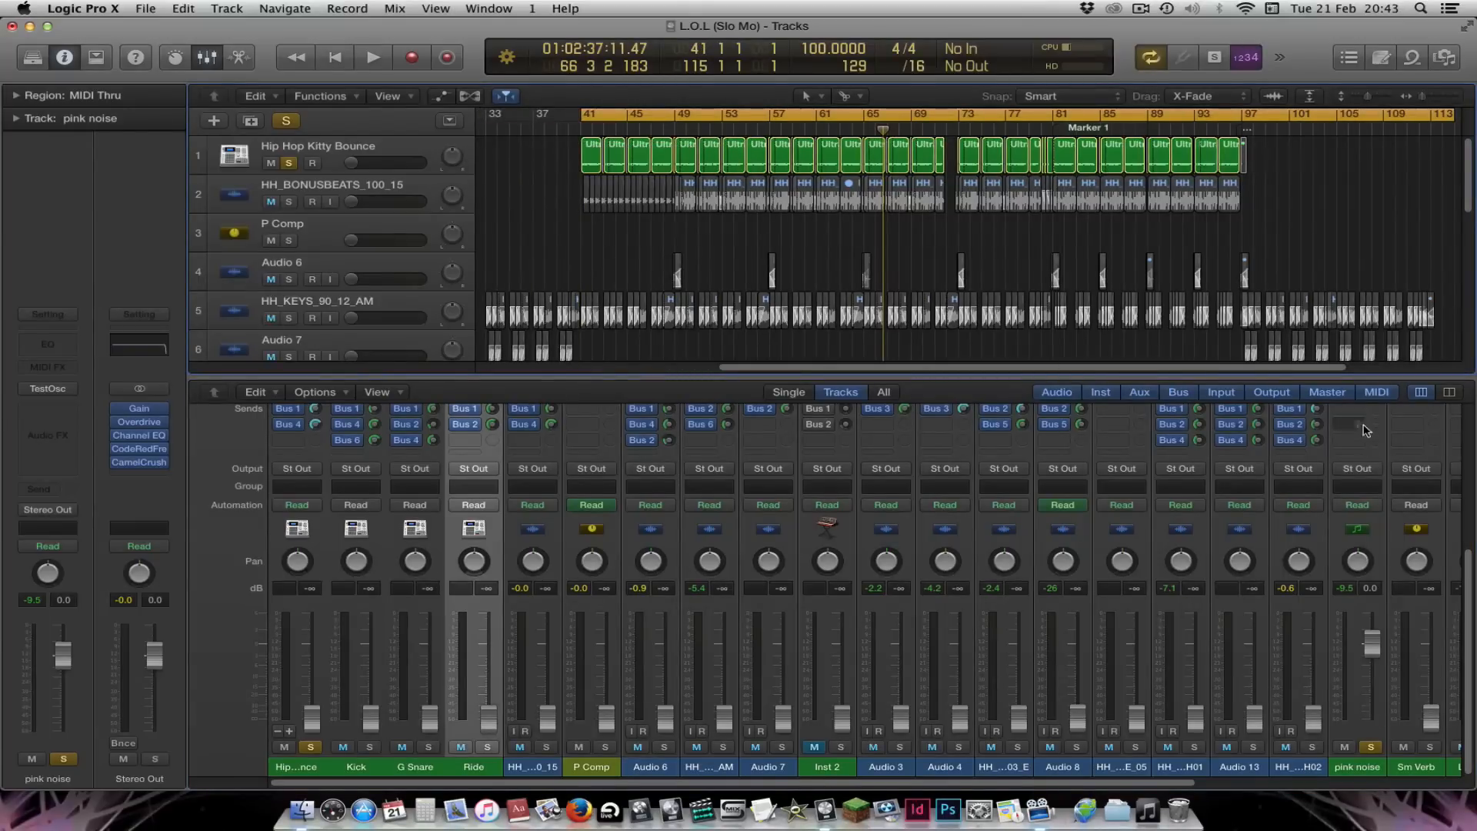
Switch the solo from Hip Hop Kitty Bounce to Kick, trying Kick's volume fader and returning it to -∞
scroll(1374, 494, "up", 5)
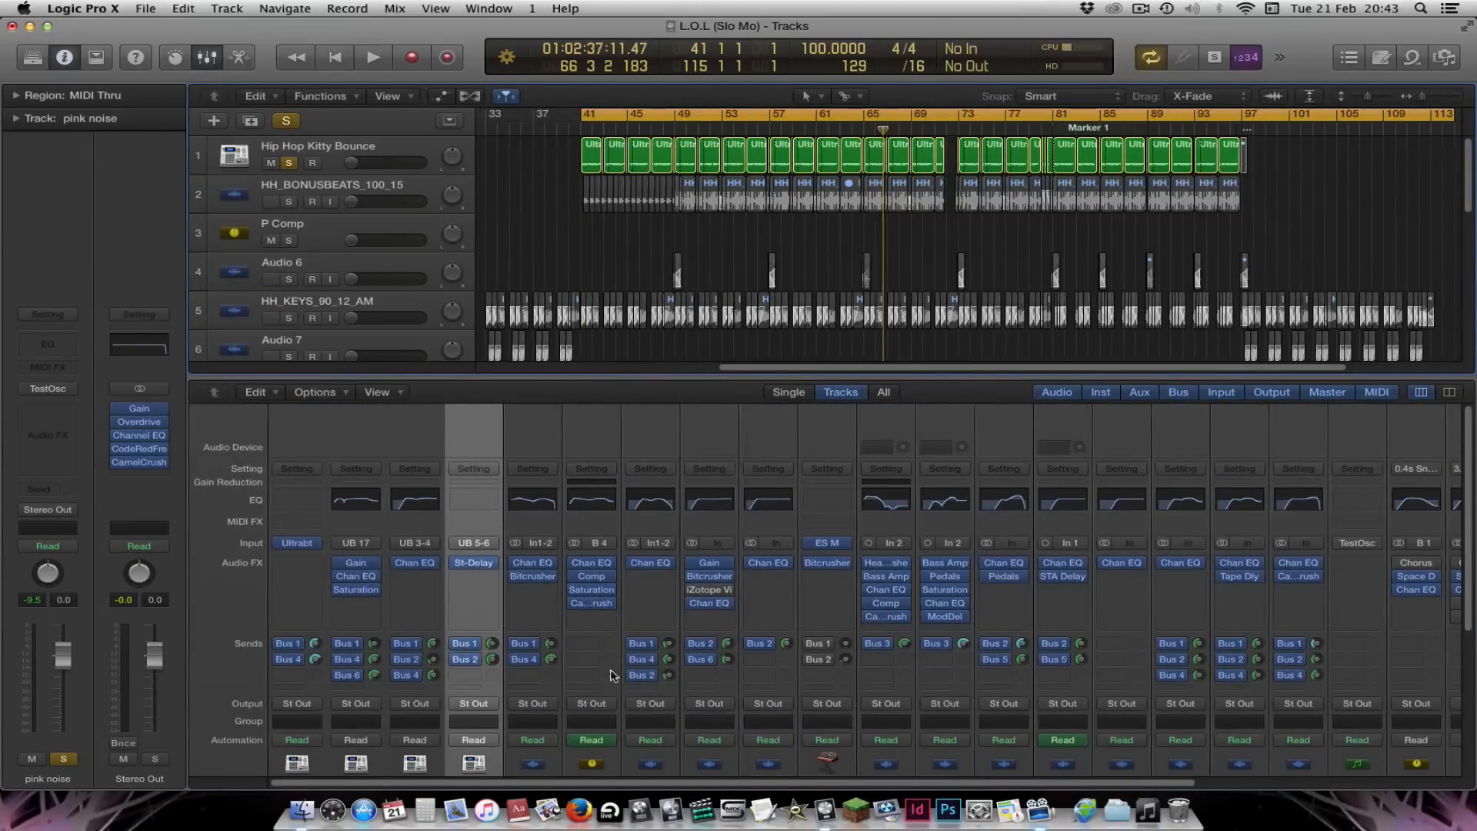
scroll(579, 671, "down", 5)
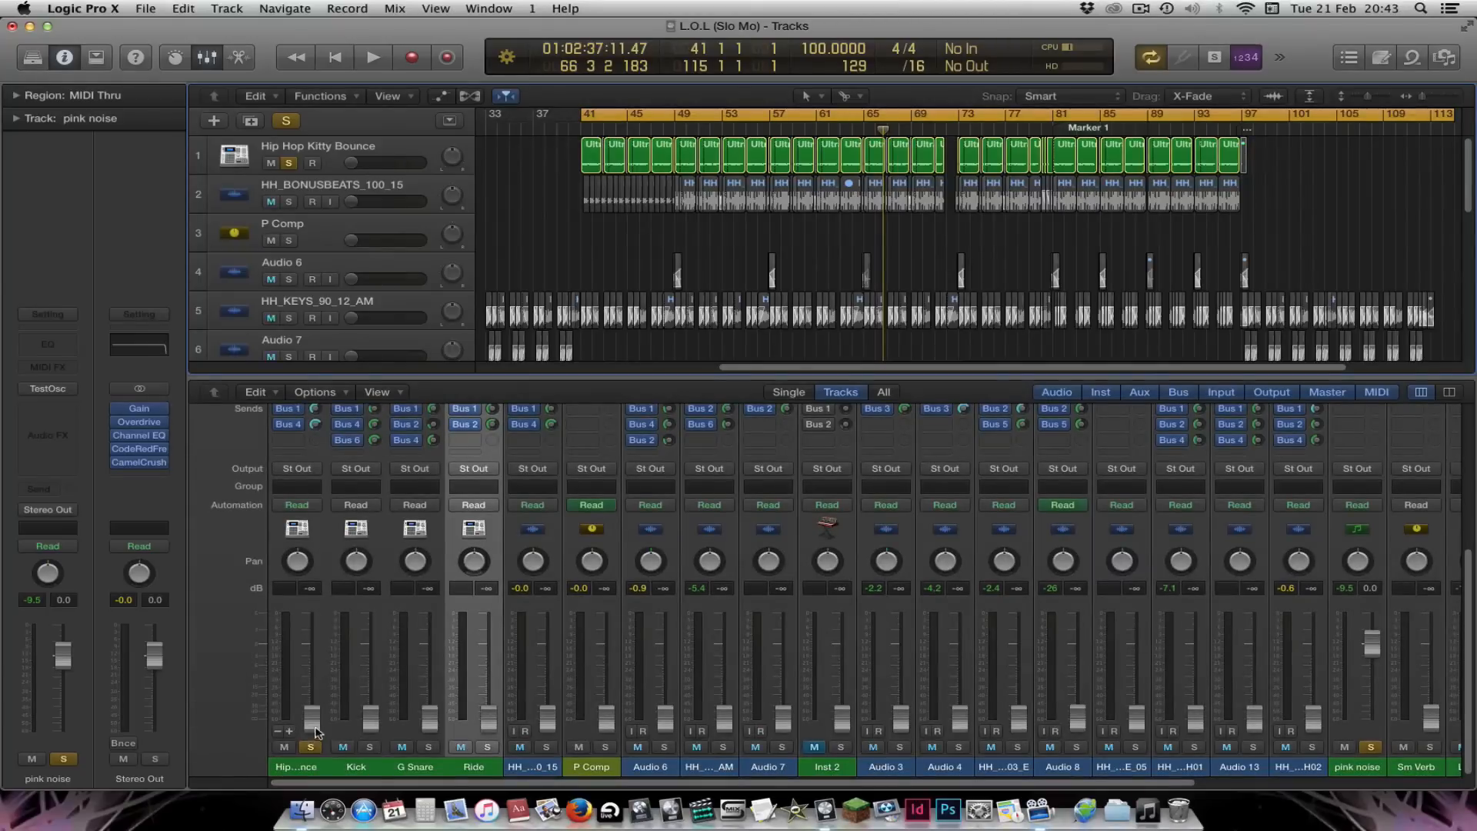
left_click_drag(315, 725, 370, 691)
left_click(321, 748)
left_click(370, 747)
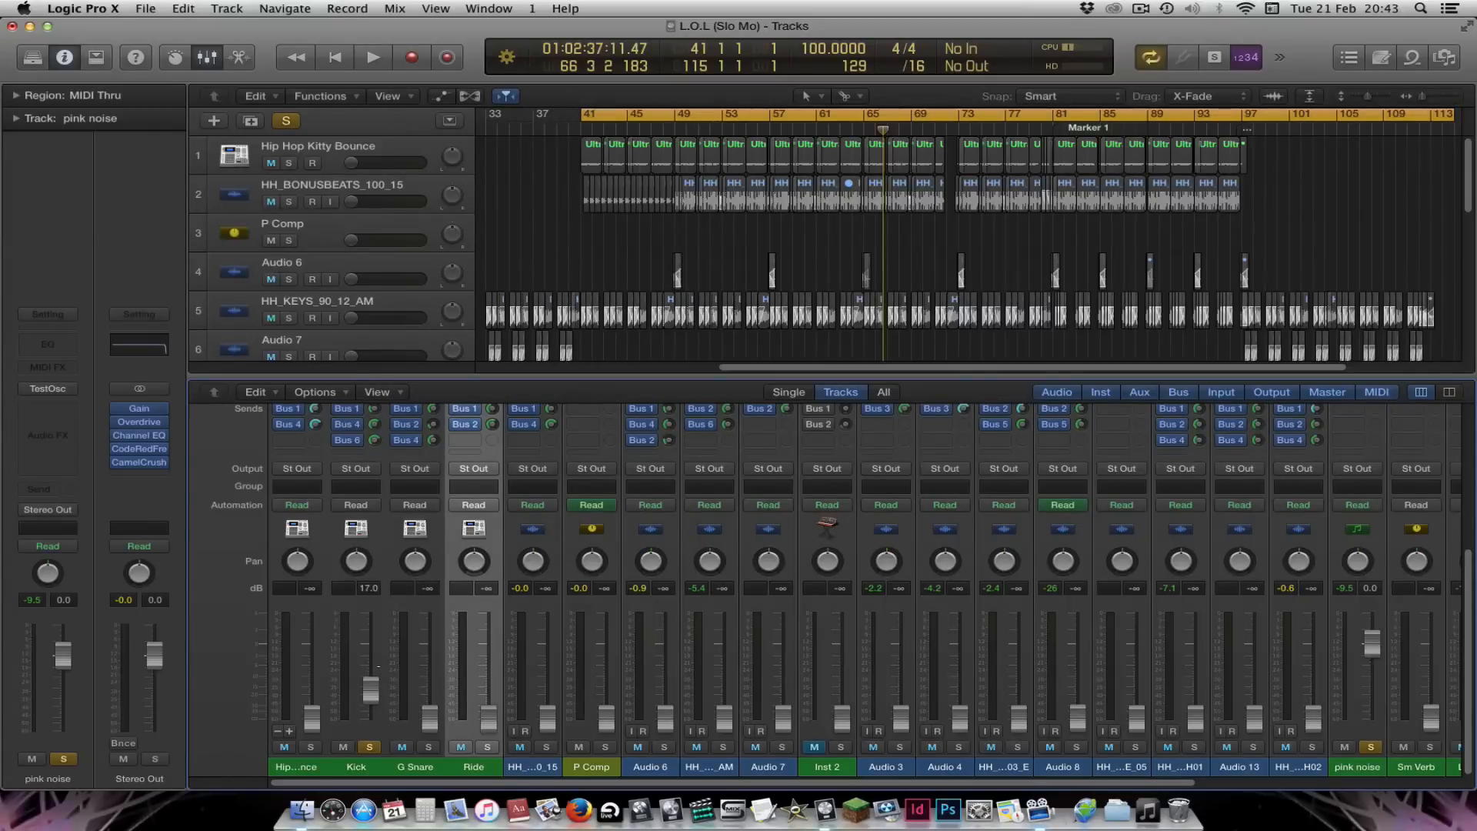
left_click_drag(378, 668, 378, 720)
Turn on the pink noise channel's Test Oscillator, play the cycle range and set the Kick fader to -14.2 dB
scroll(1364, 627, "up", 5)
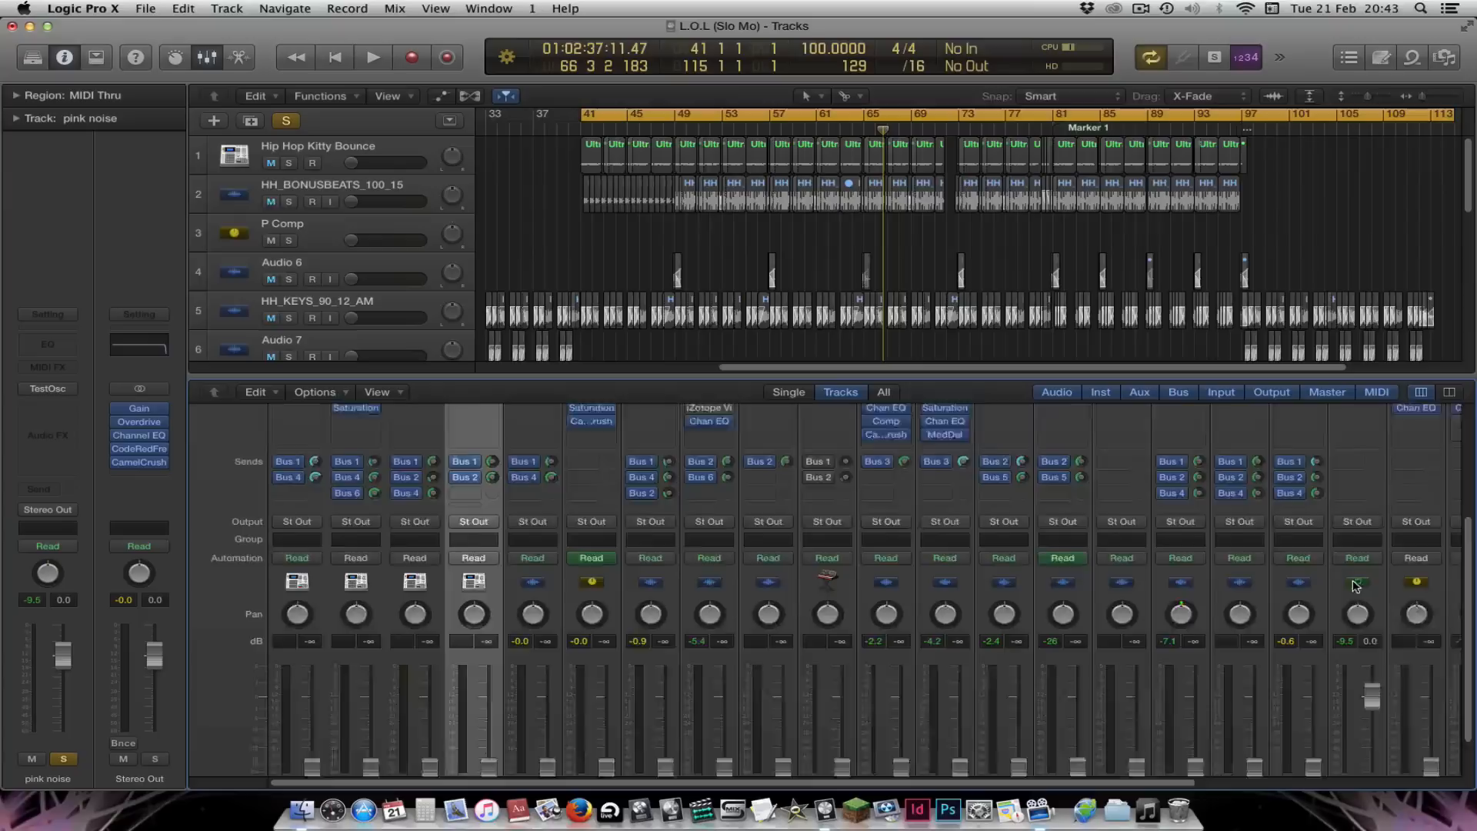
left_click(1359, 544)
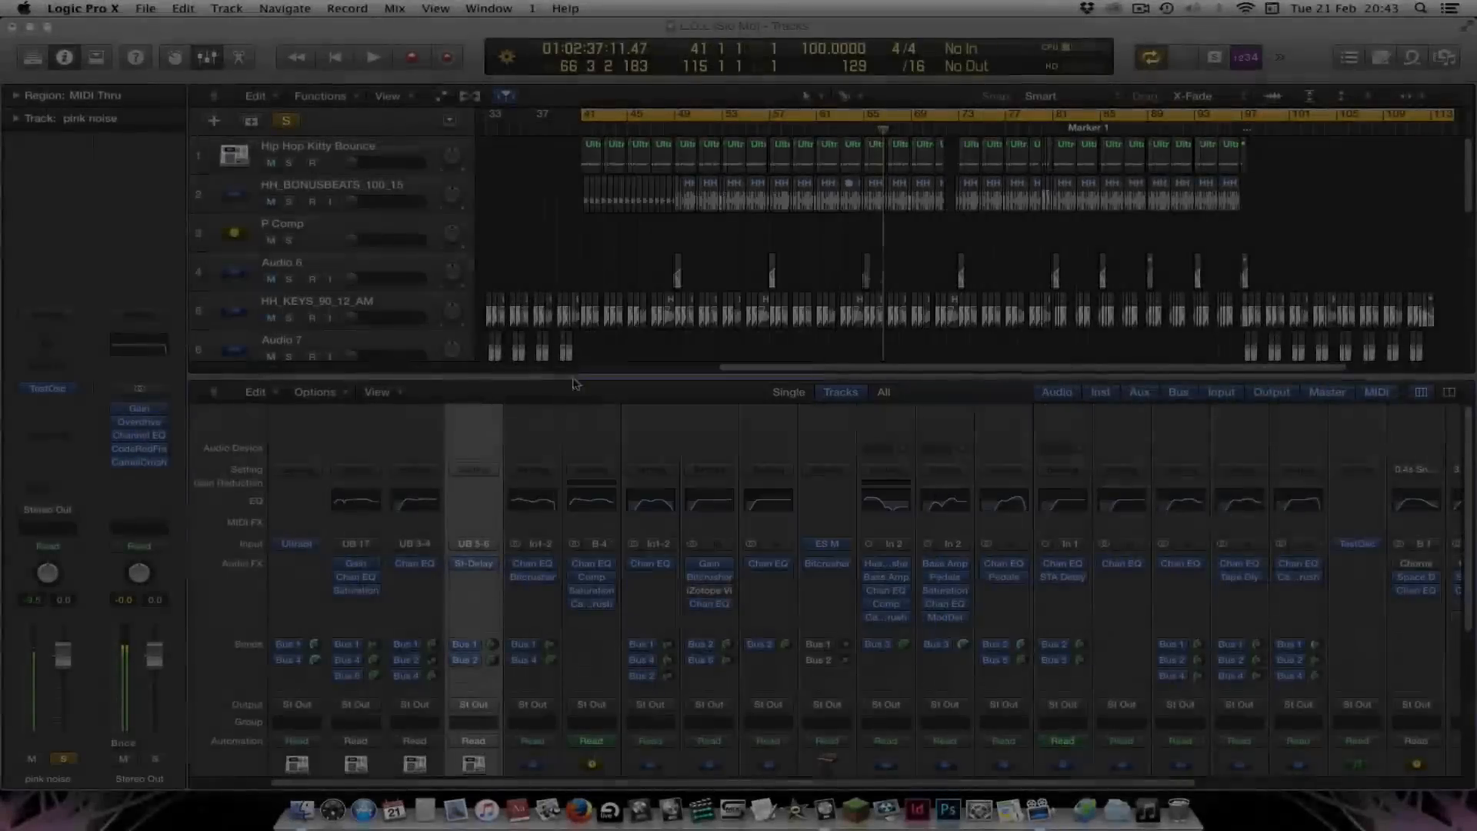
key("space")
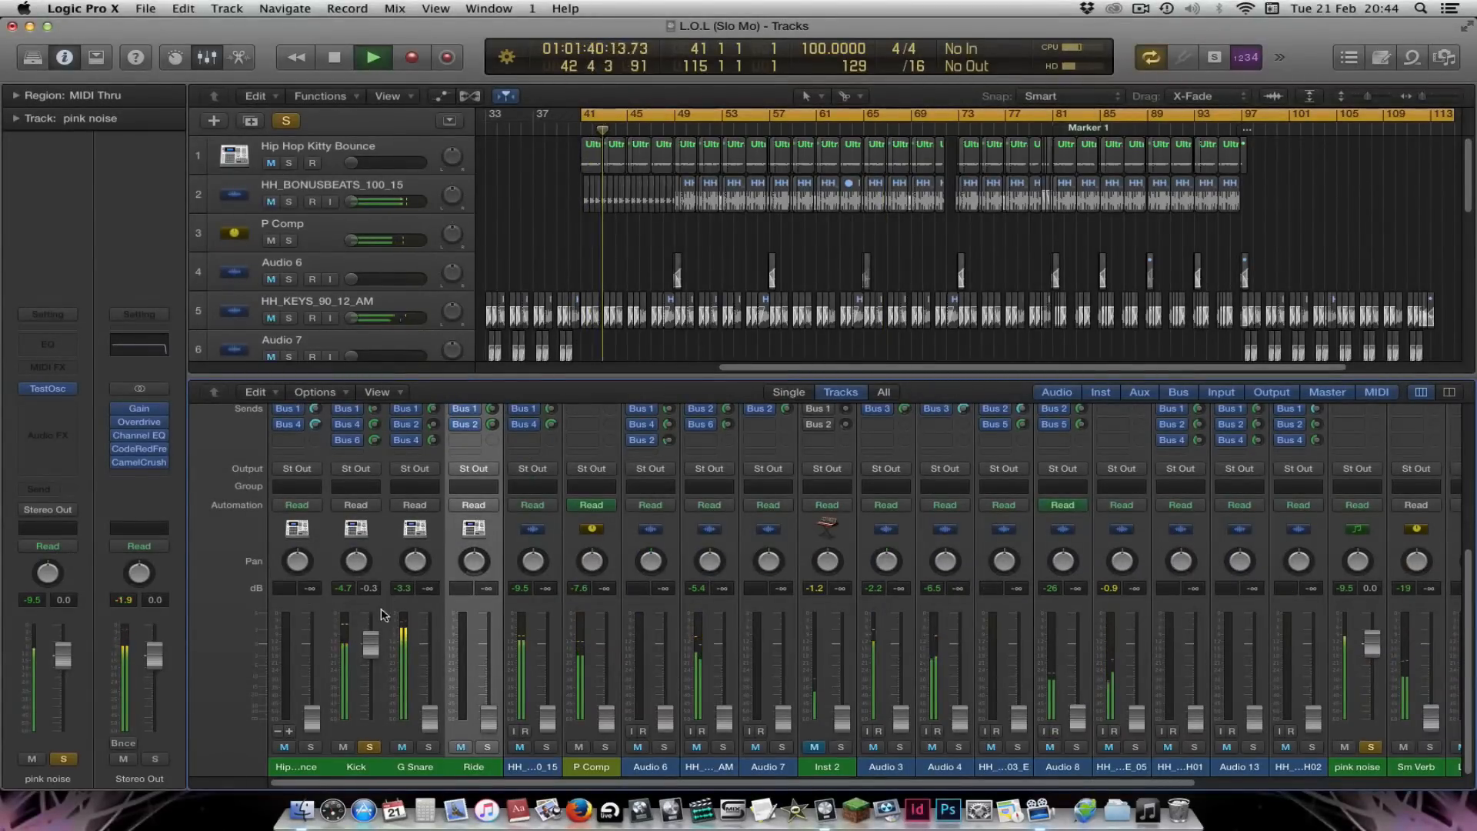
left_click_drag(375, 635, 371, 685)
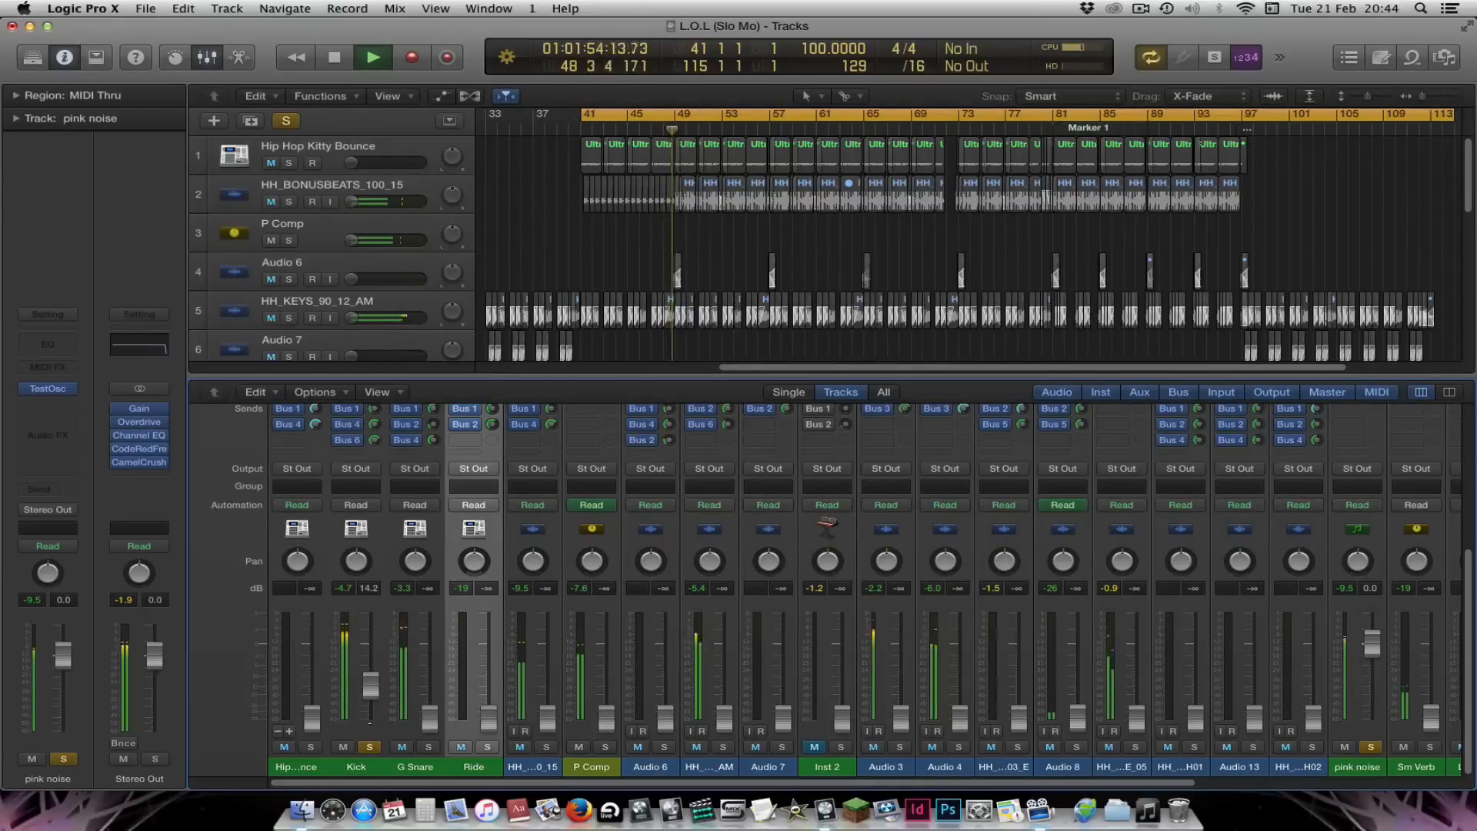
key("space")
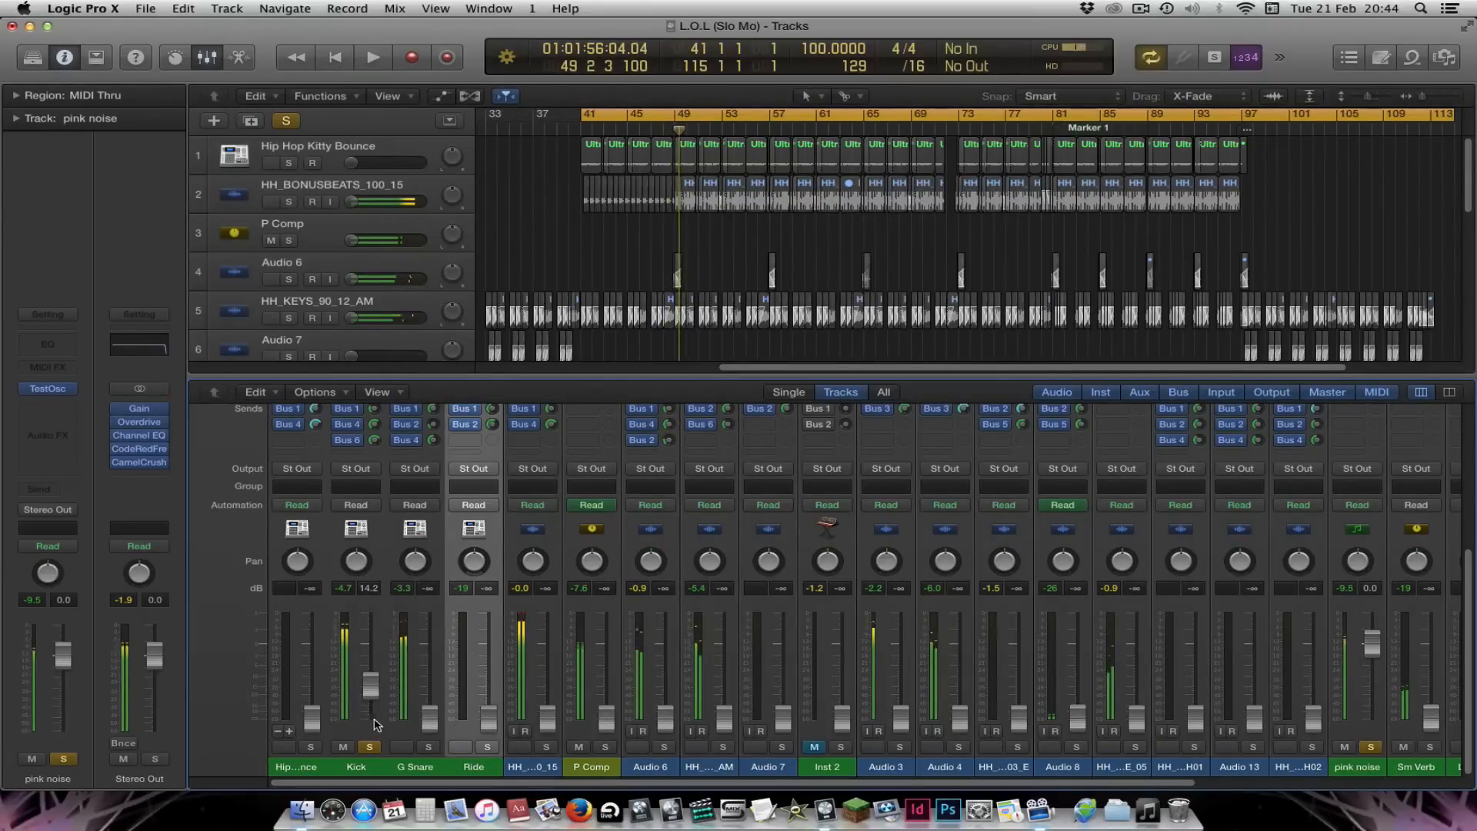
Switch the solo from Kick to G Snare, turning the pink noise channel's solo off and back on
left_click(1371, 747)
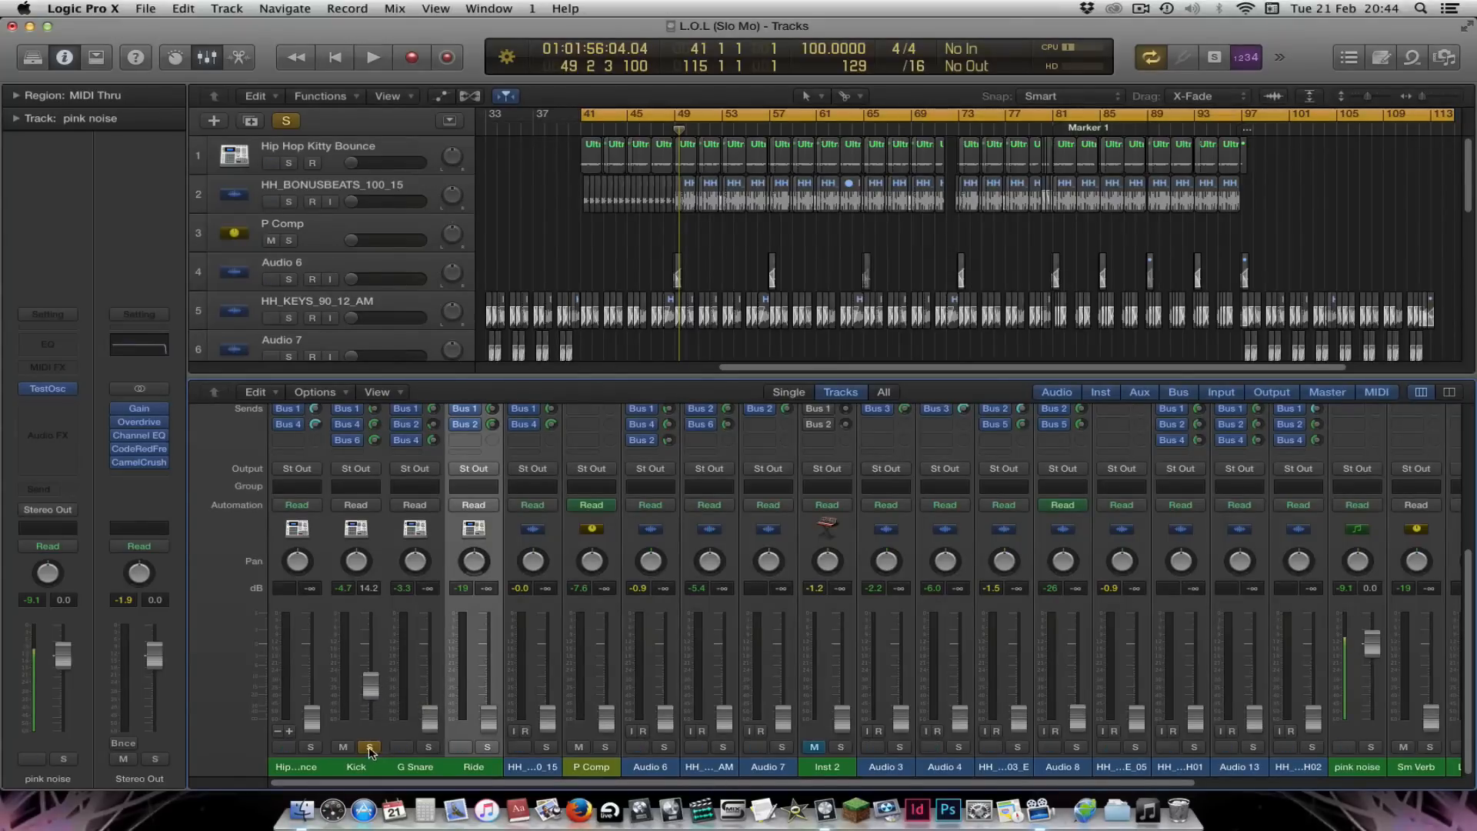
left_click(423, 748)
left_click(370, 747)
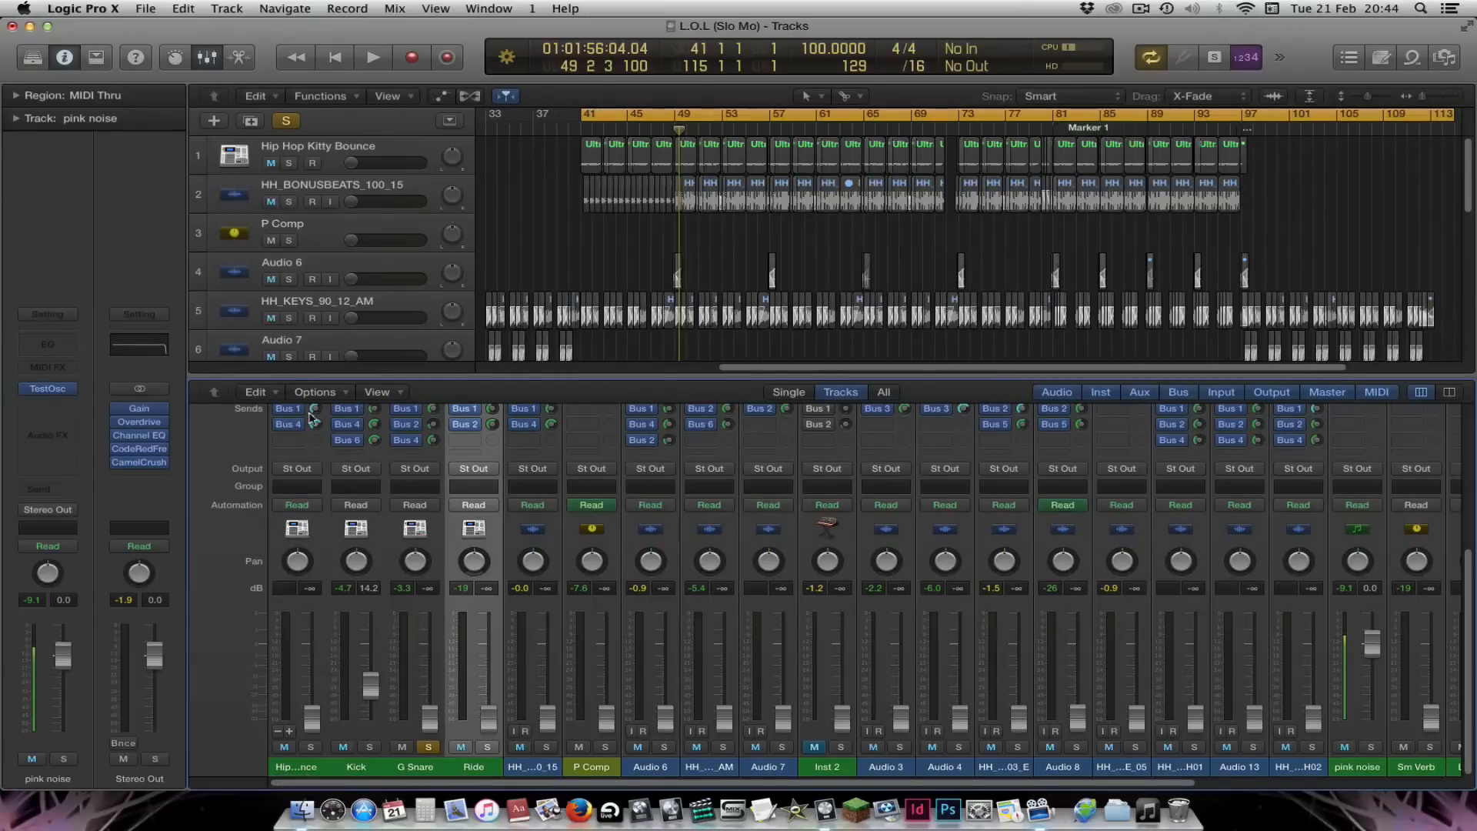
scroll(307, 477, "up", 5)
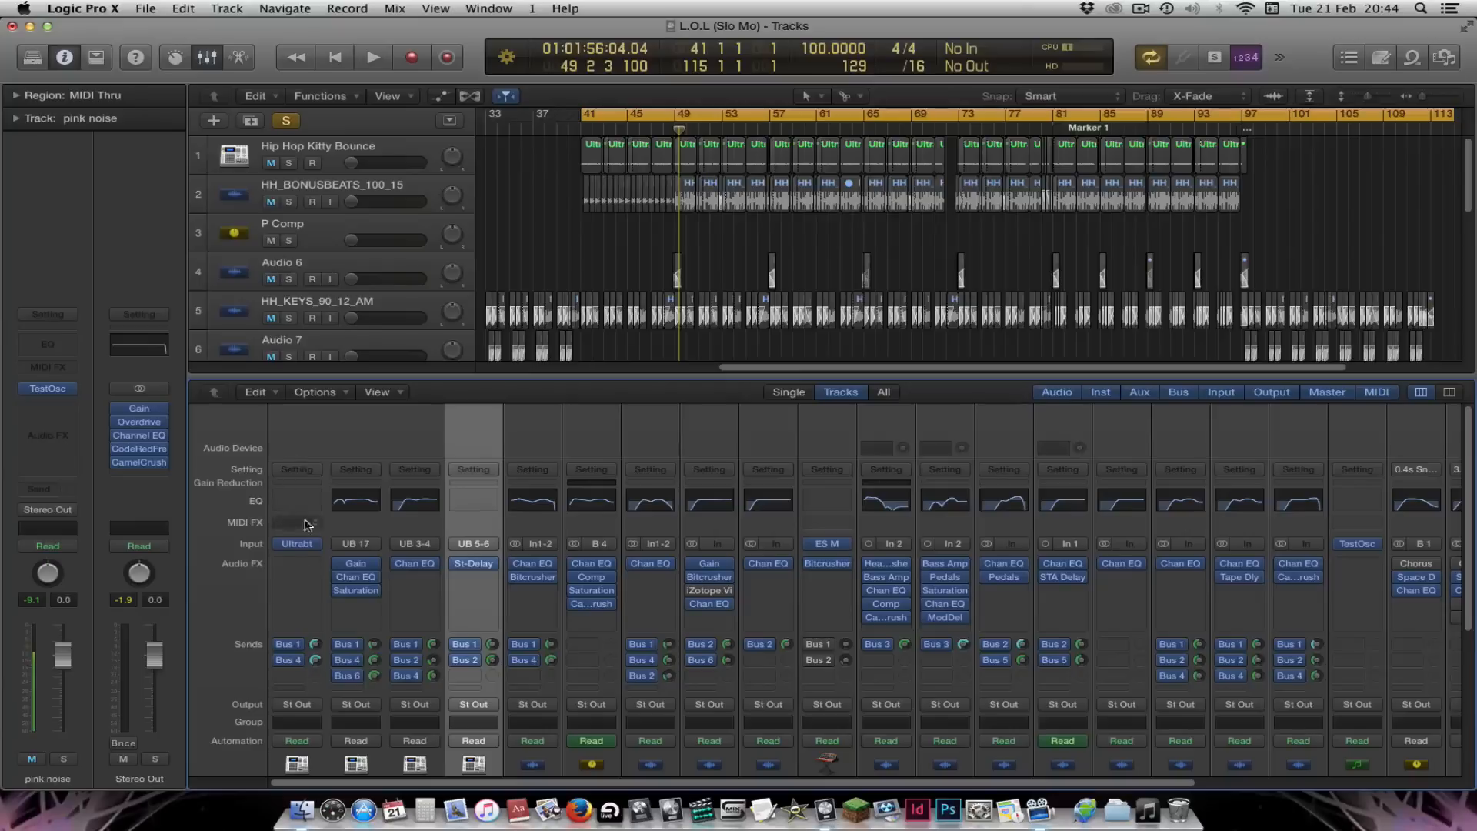
mouse_move(308, 545)
scroll(312, 556, "down", 1)
scroll(312, 556, "down", 5)
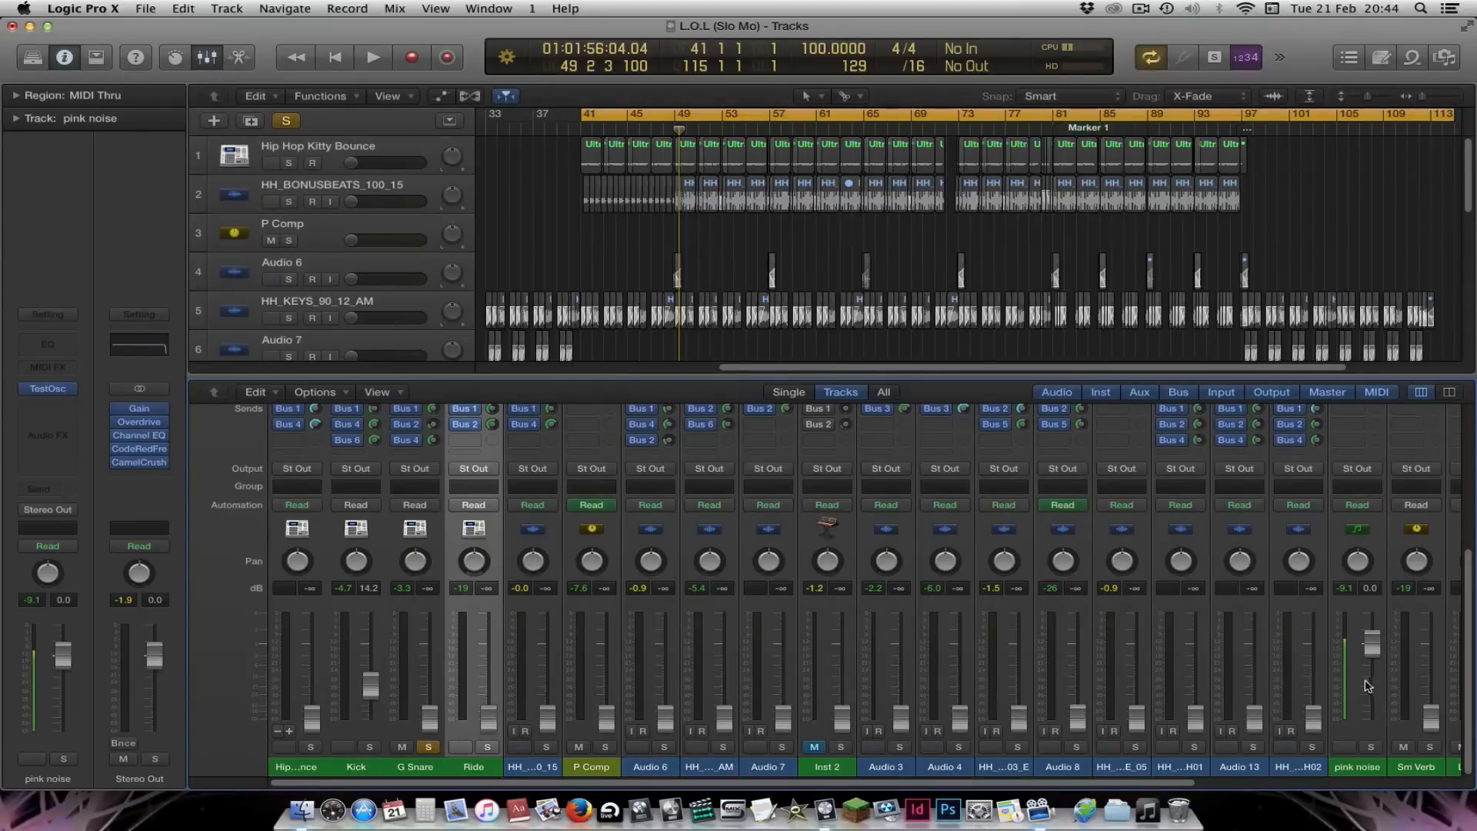
left_click(1372, 747)
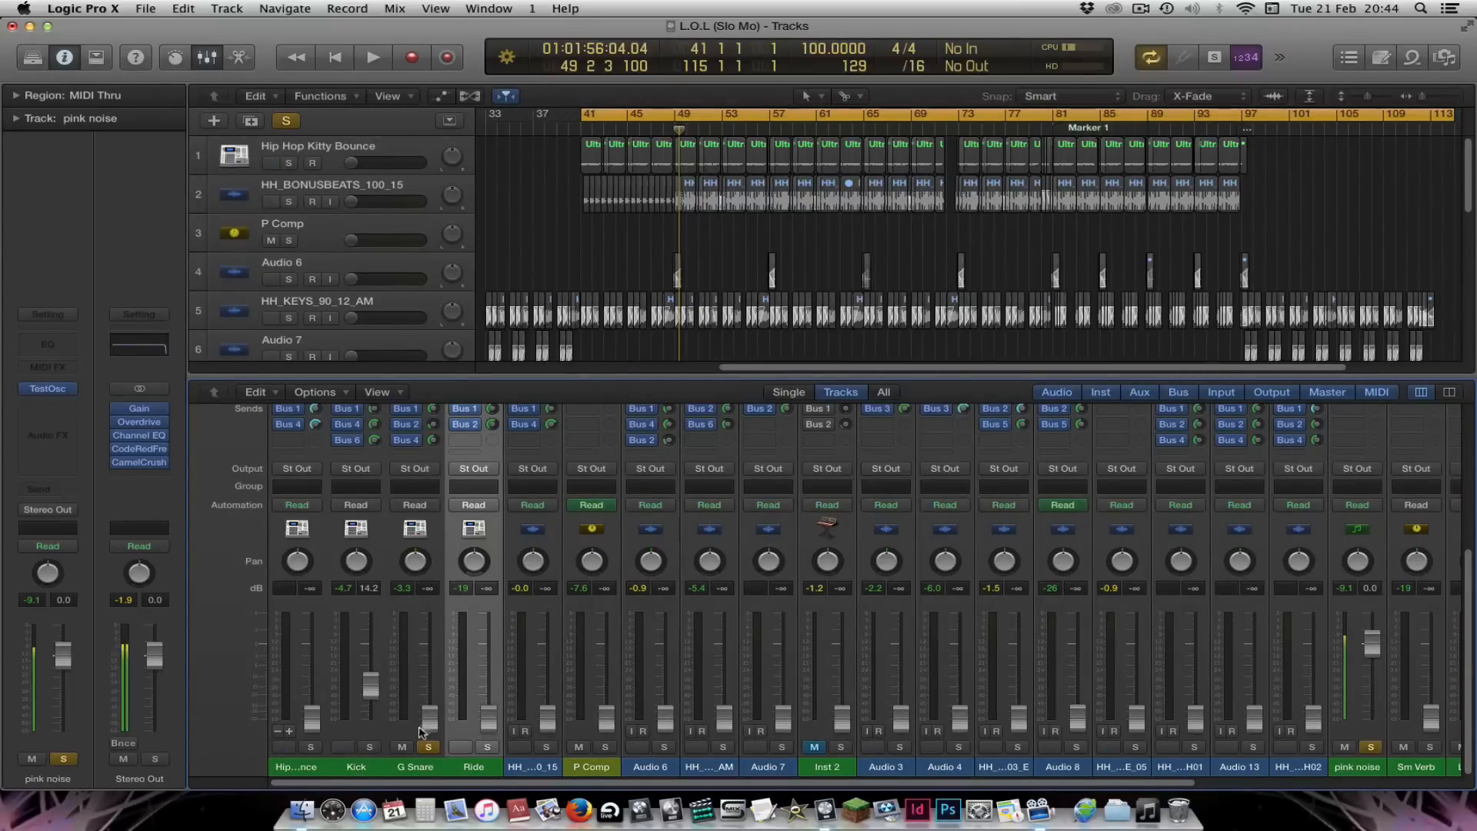
Play the cycle range, set the G Snare fader to -13.0 dB against the pink noise and stop playback
key("f")
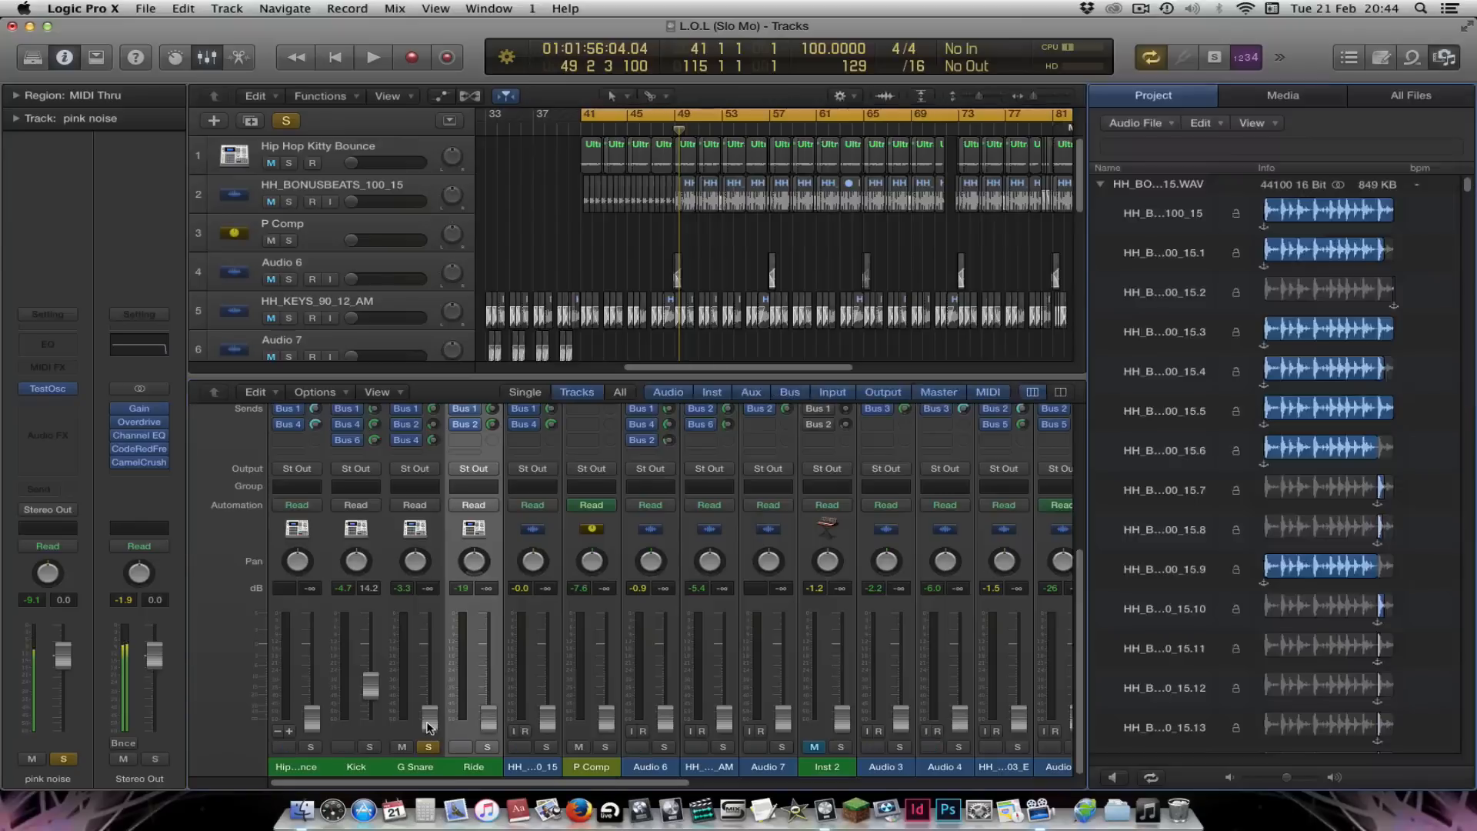
key("space")
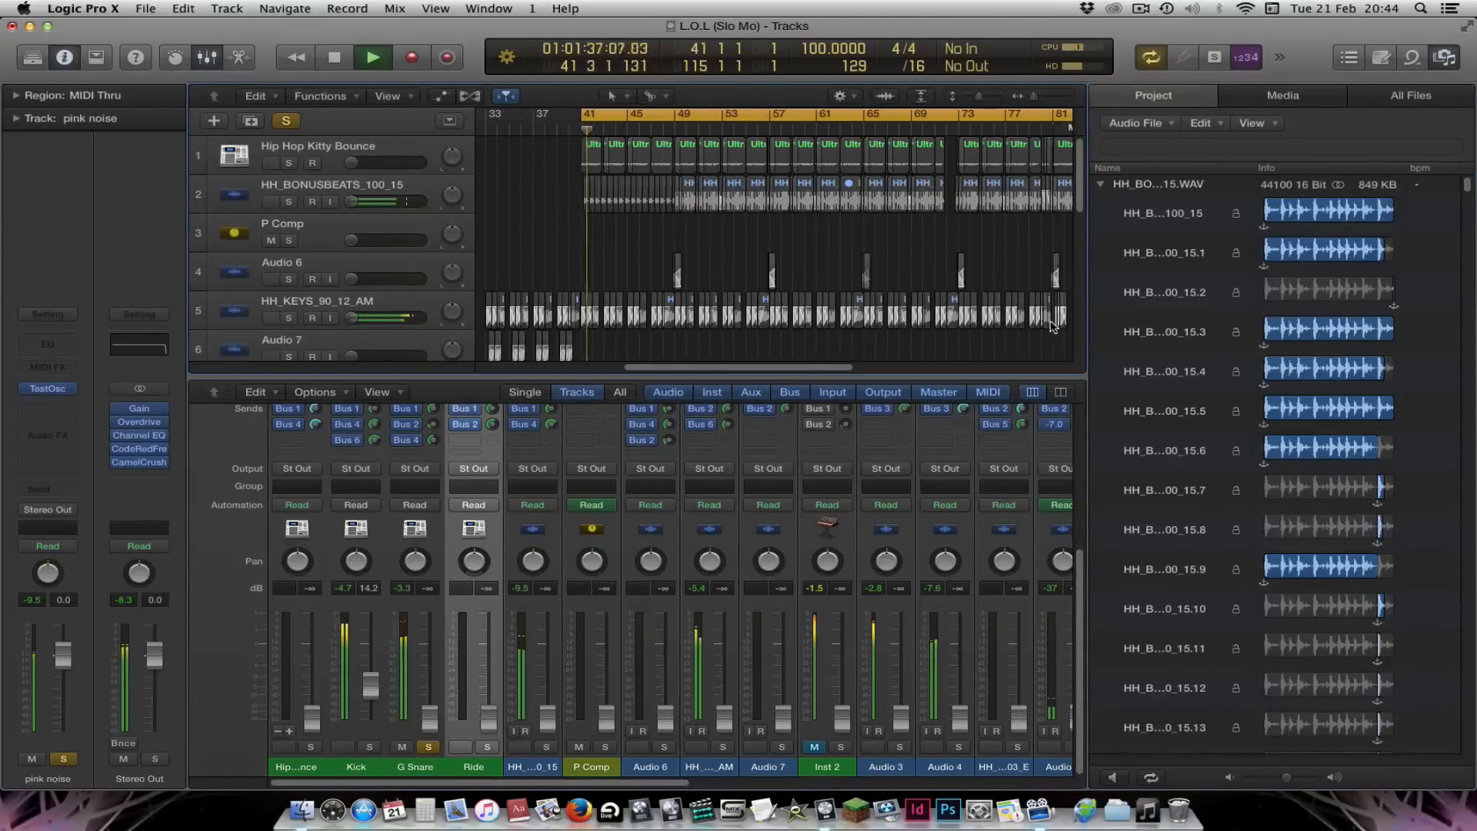
key("f")
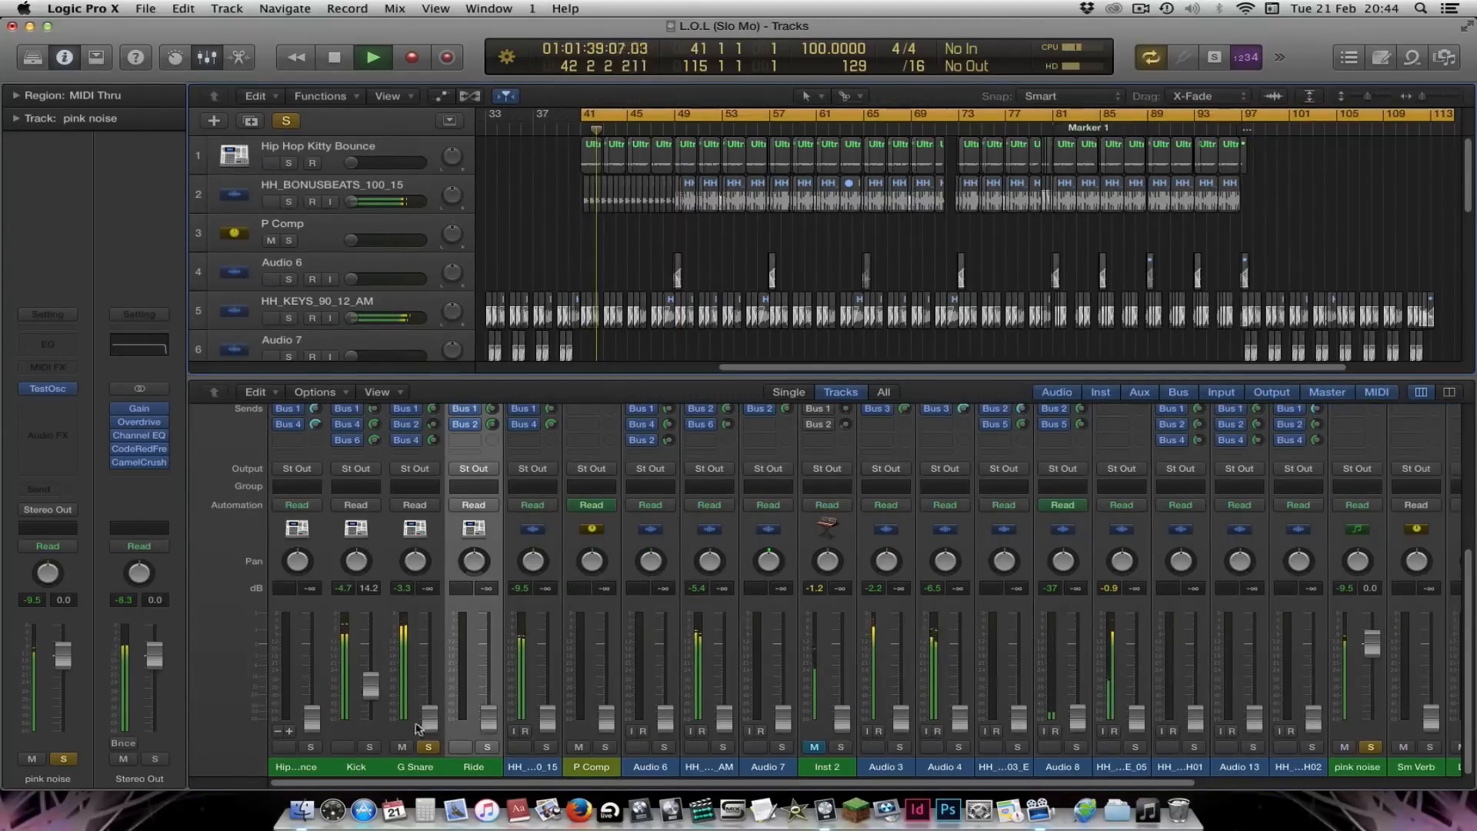
mouse_move(429, 703)
left_mouse_down()
mouse_move(429, 649)
mouse_move(429, 681)
left_mouse_up()
key("space")
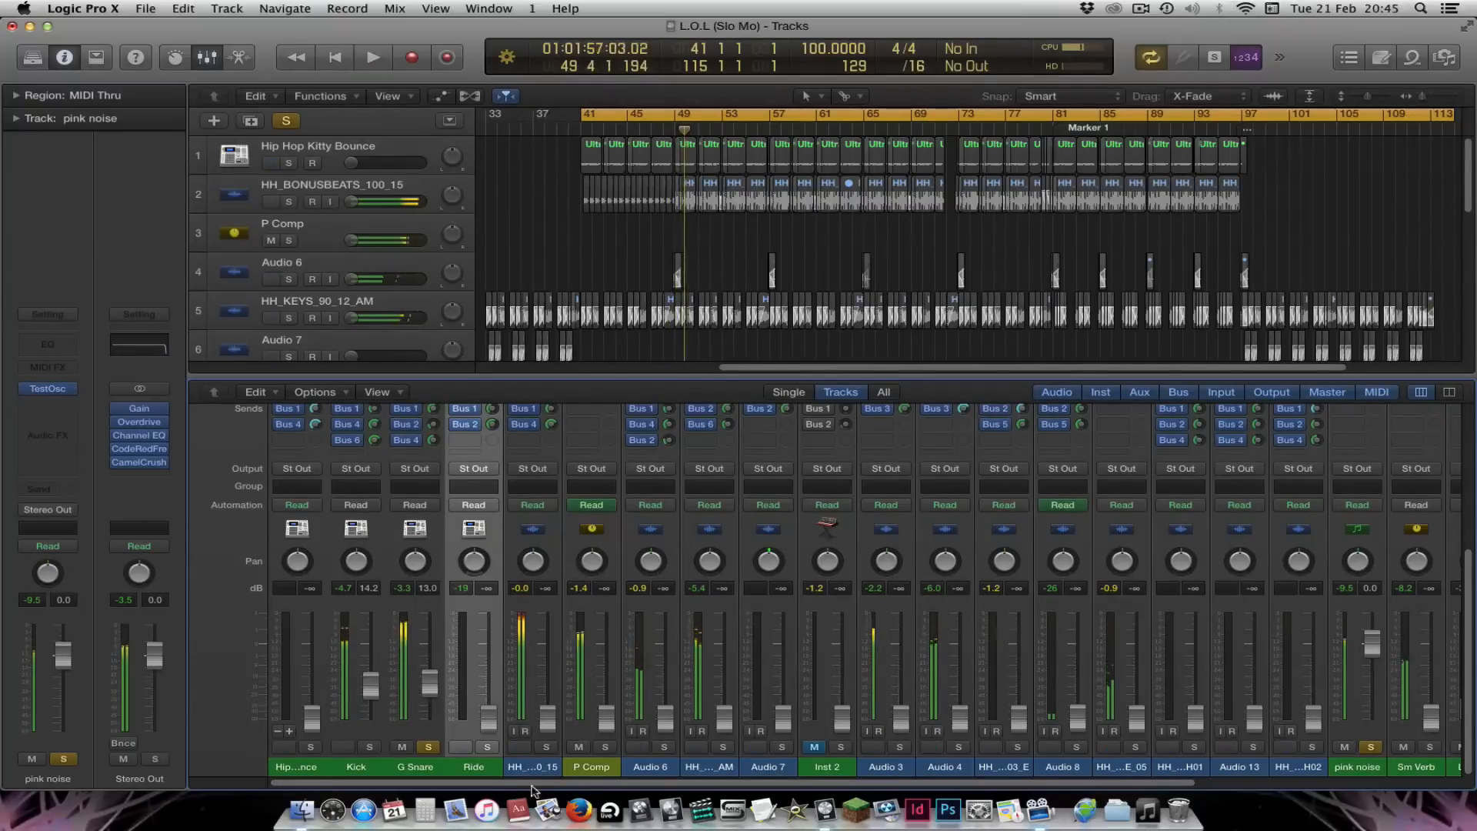
Turn off the solos on G Snare and pink noise, play the mix briefly, and mute the pink noise channel
left_click(429, 747)
left_click(1369, 748)
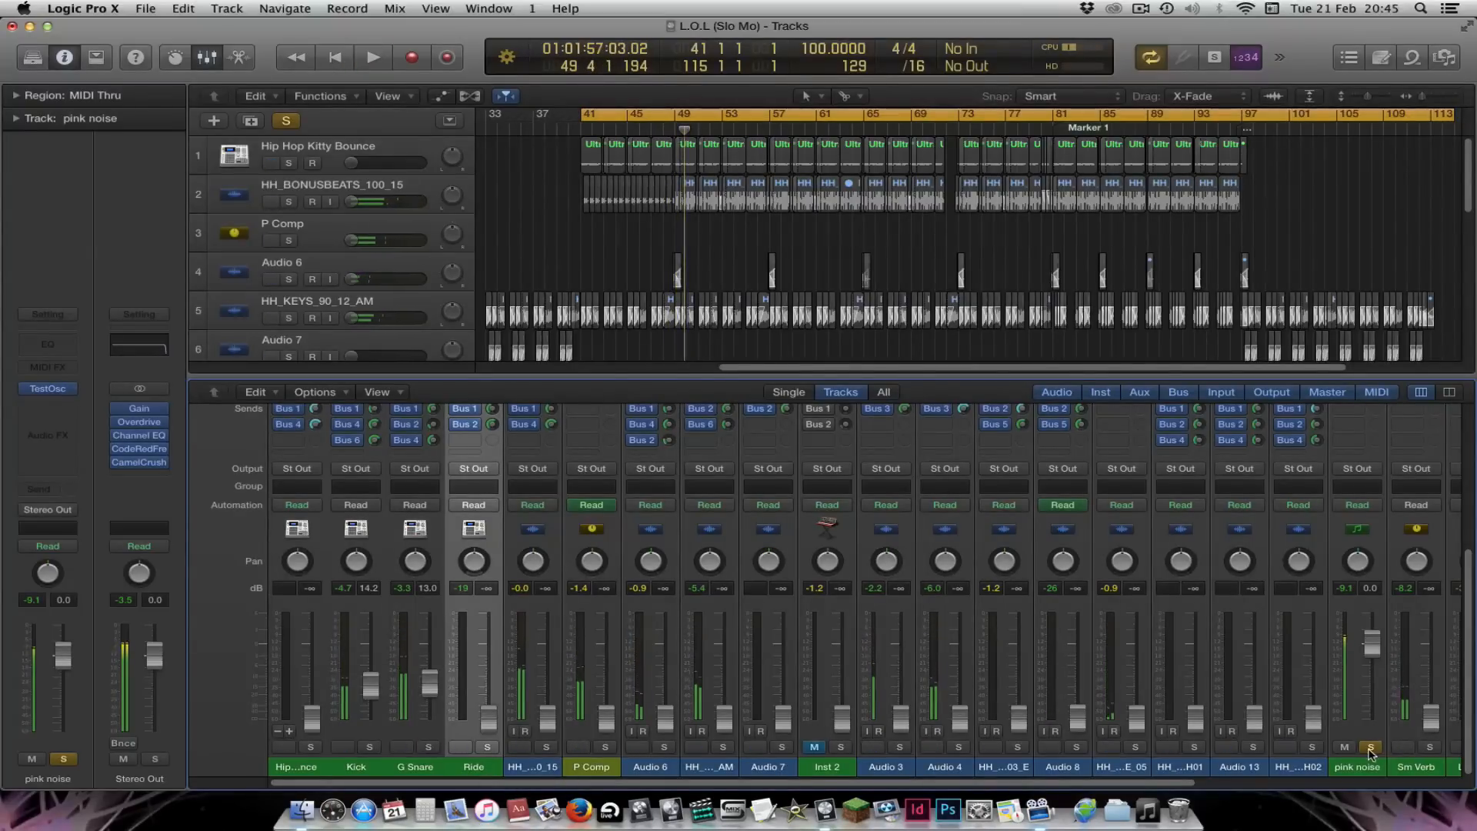
key("space")
key("space")
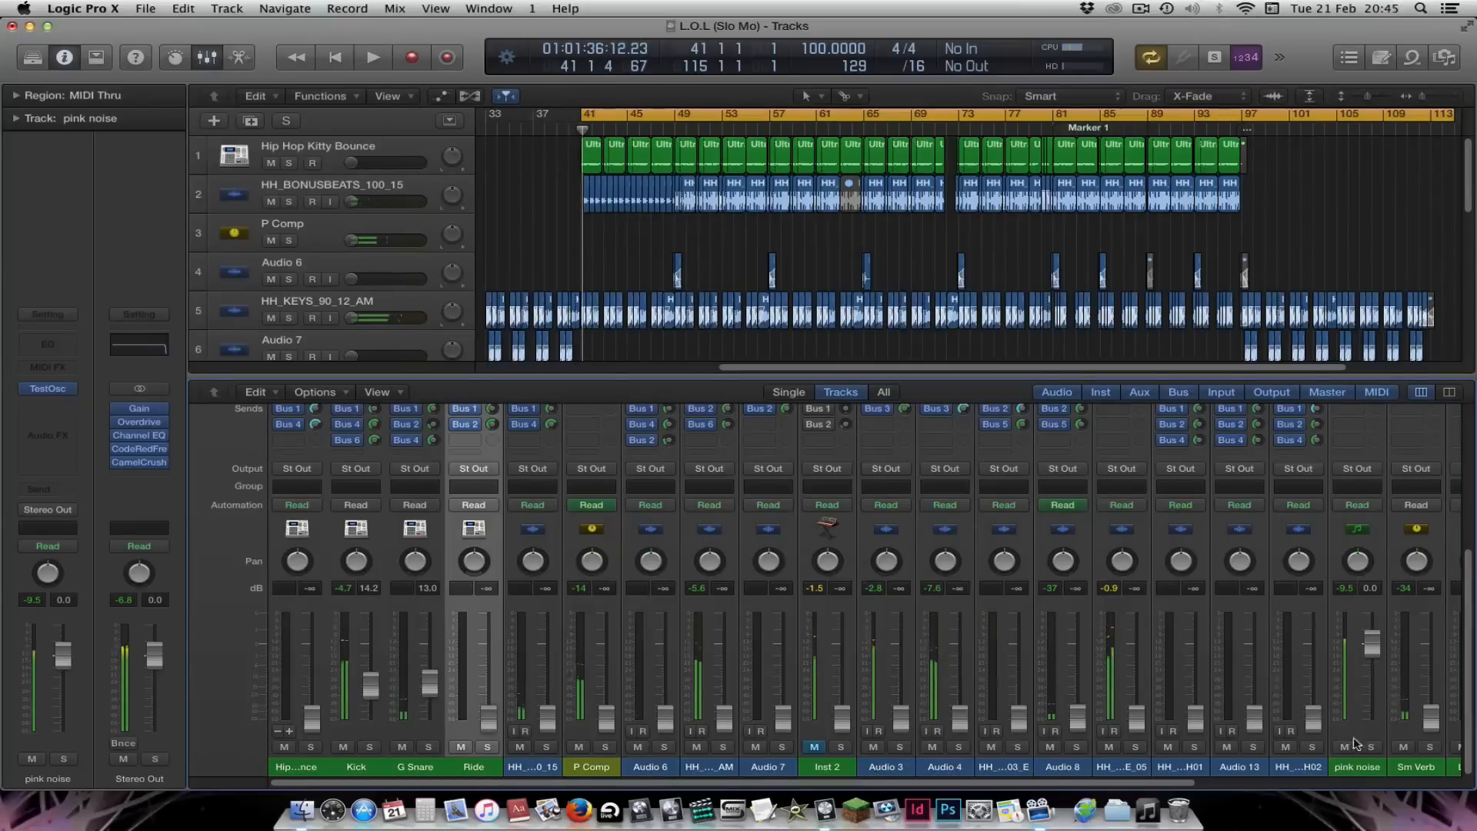
left_click(1345, 747)
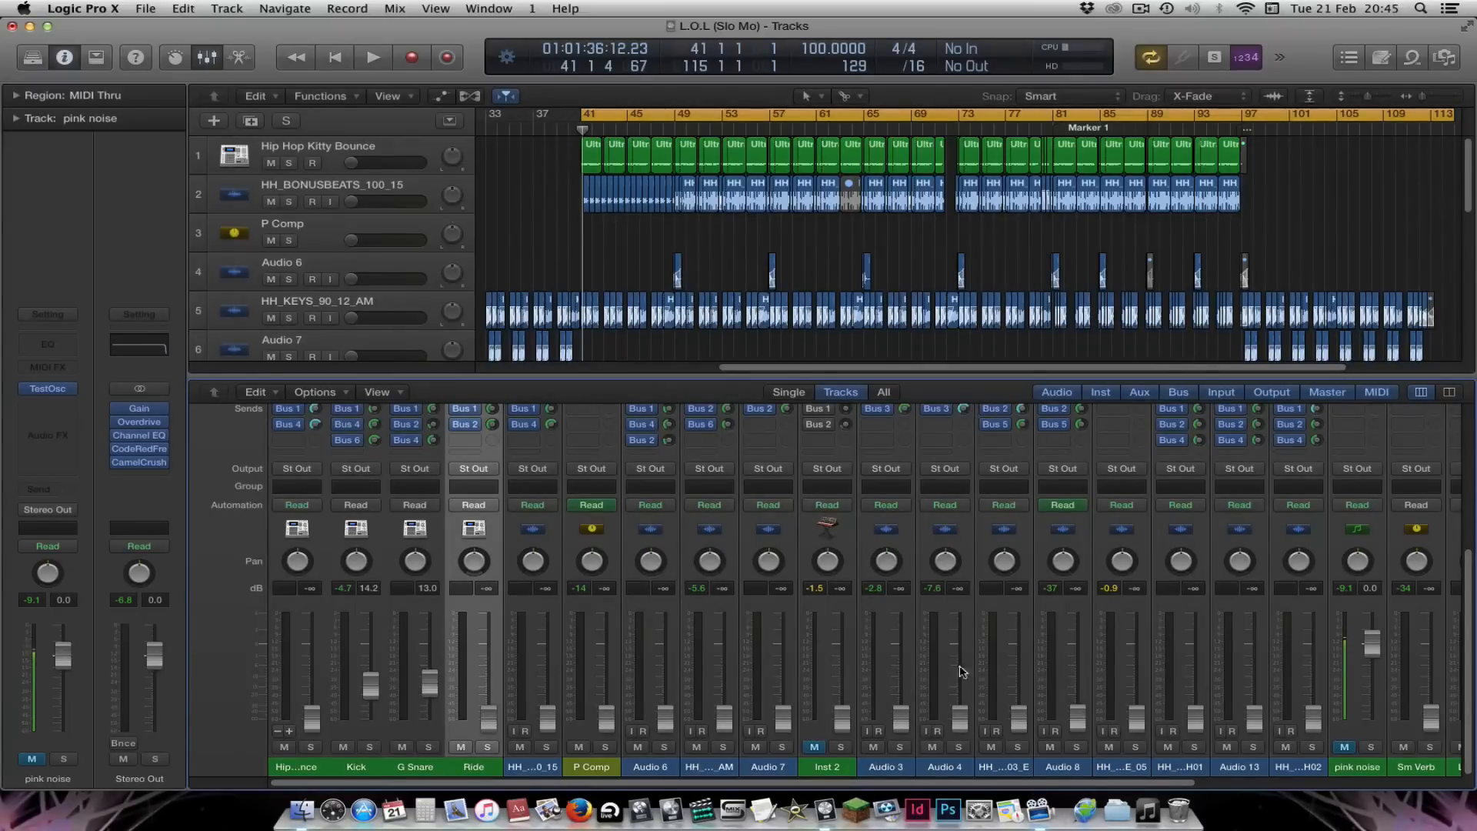
Switch the Kick channel's solo on and off again and mute the channel
left_click(370, 747)
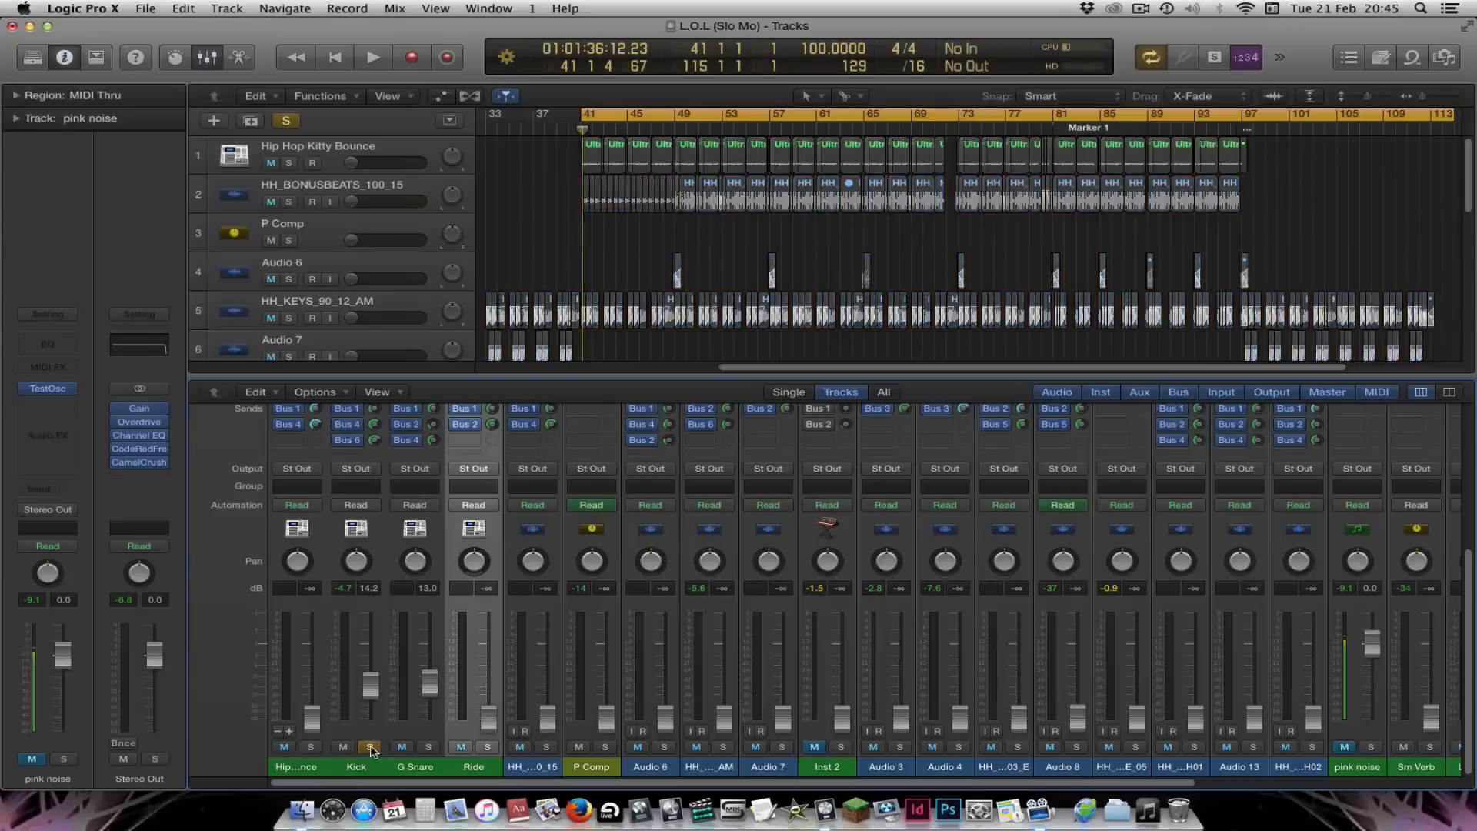
left_click(370, 747)
left_click(343, 747)
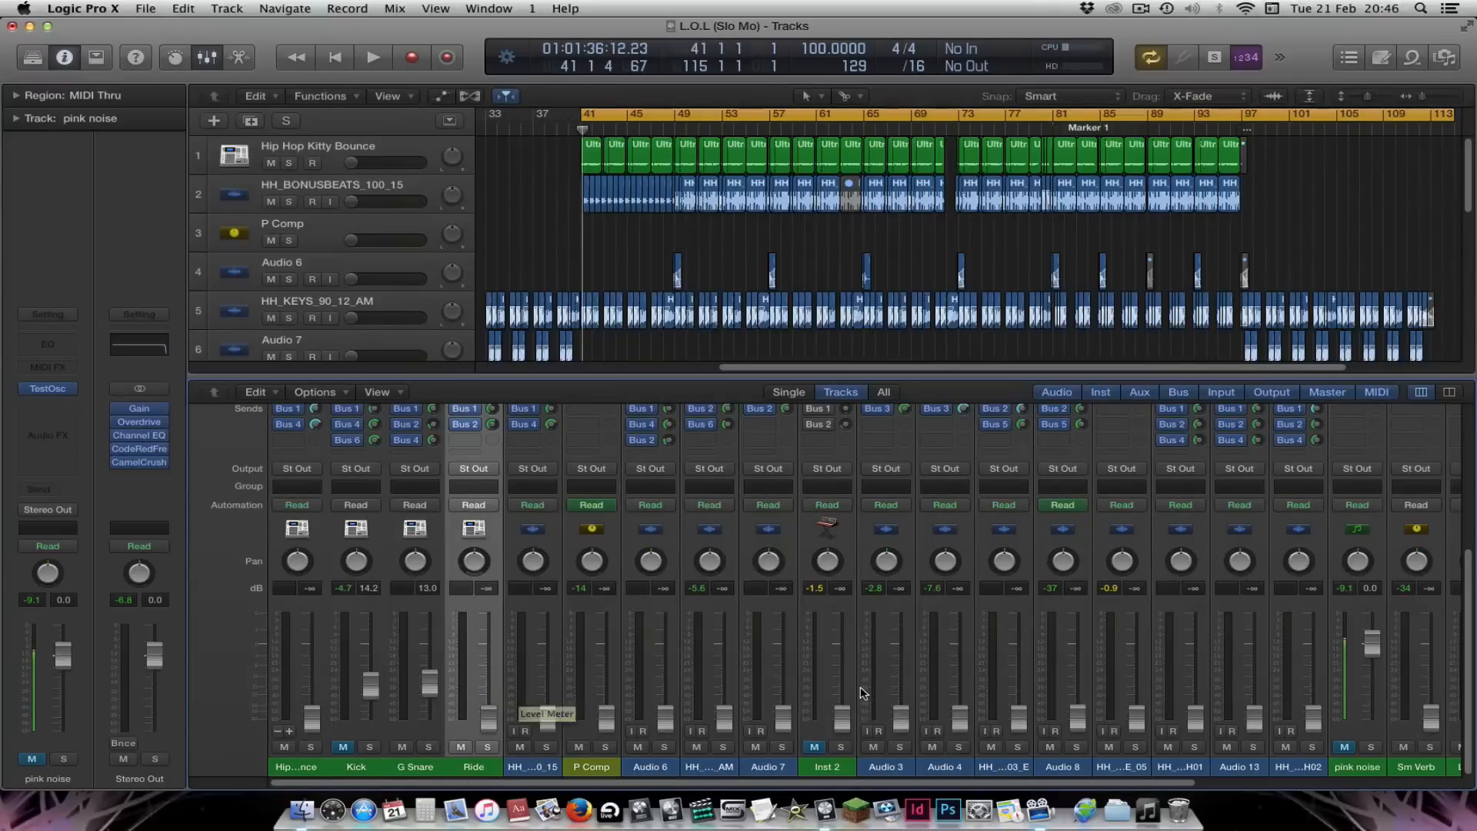
Try the Audio 7 channel's volume fader at -19.5 dB and return it to -∞
scroll(862, 692, "right", 8)
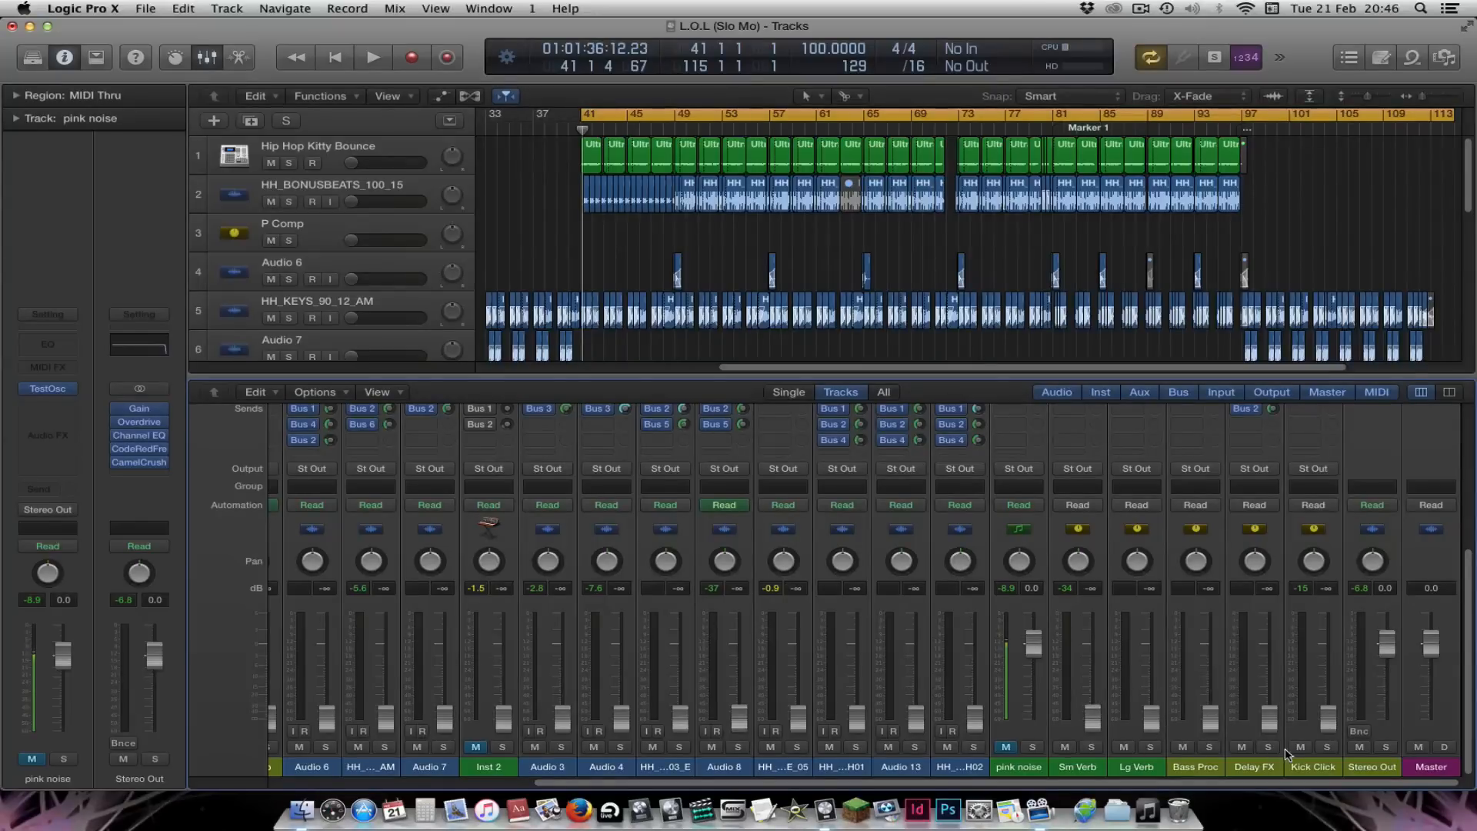
mouse_move(1092, 718)
left_mouse_down()
mouse_move(1093, 687)
mouse_move(1093, 727)
left_mouse_up()
scroll(439, 627, "up", 5)
scroll(450, 580, "down", 5)
left_click_drag(445, 718, 465, 688)
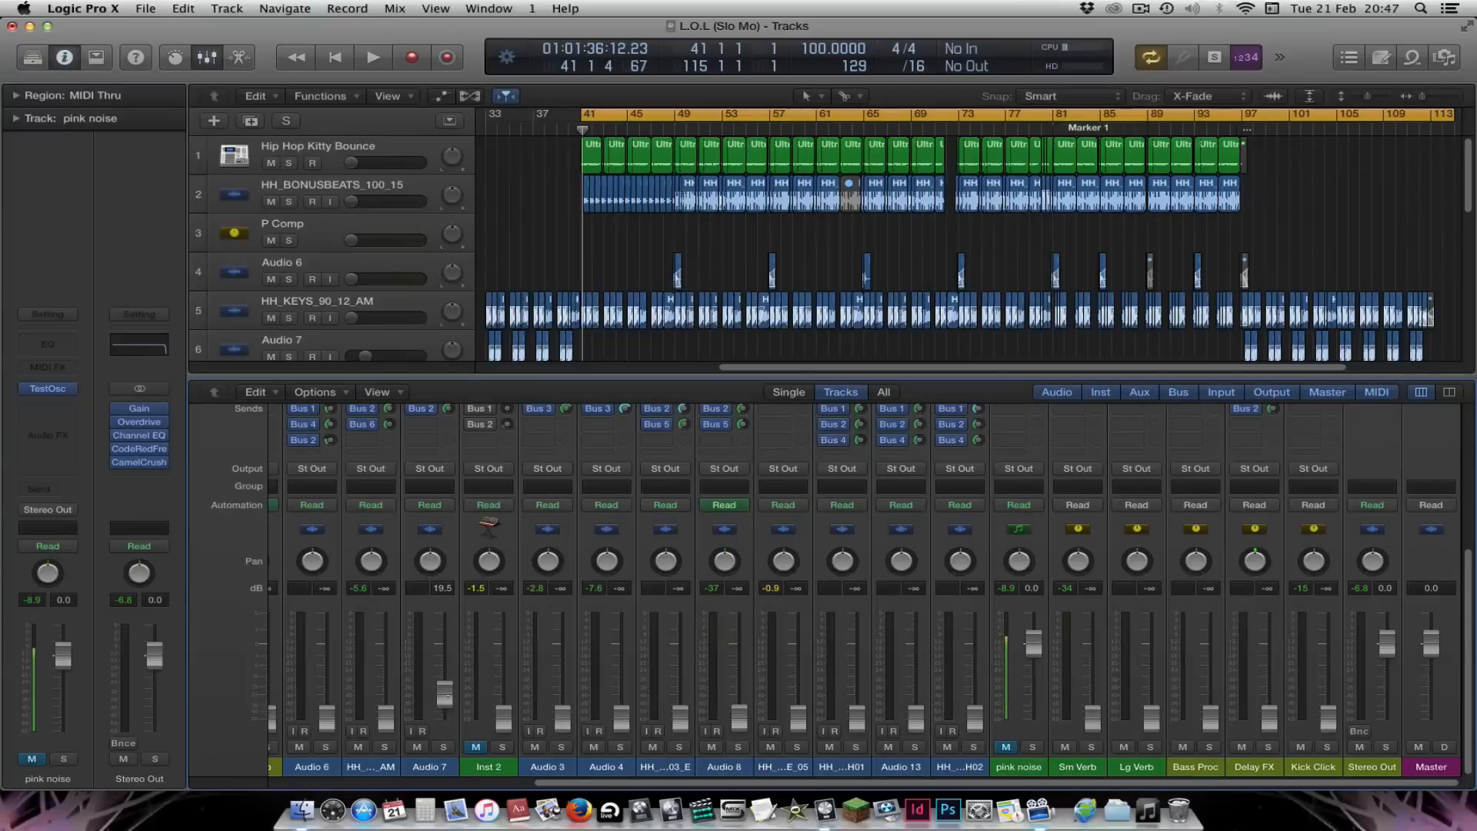
left_click_drag(445, 694, 445, 719)
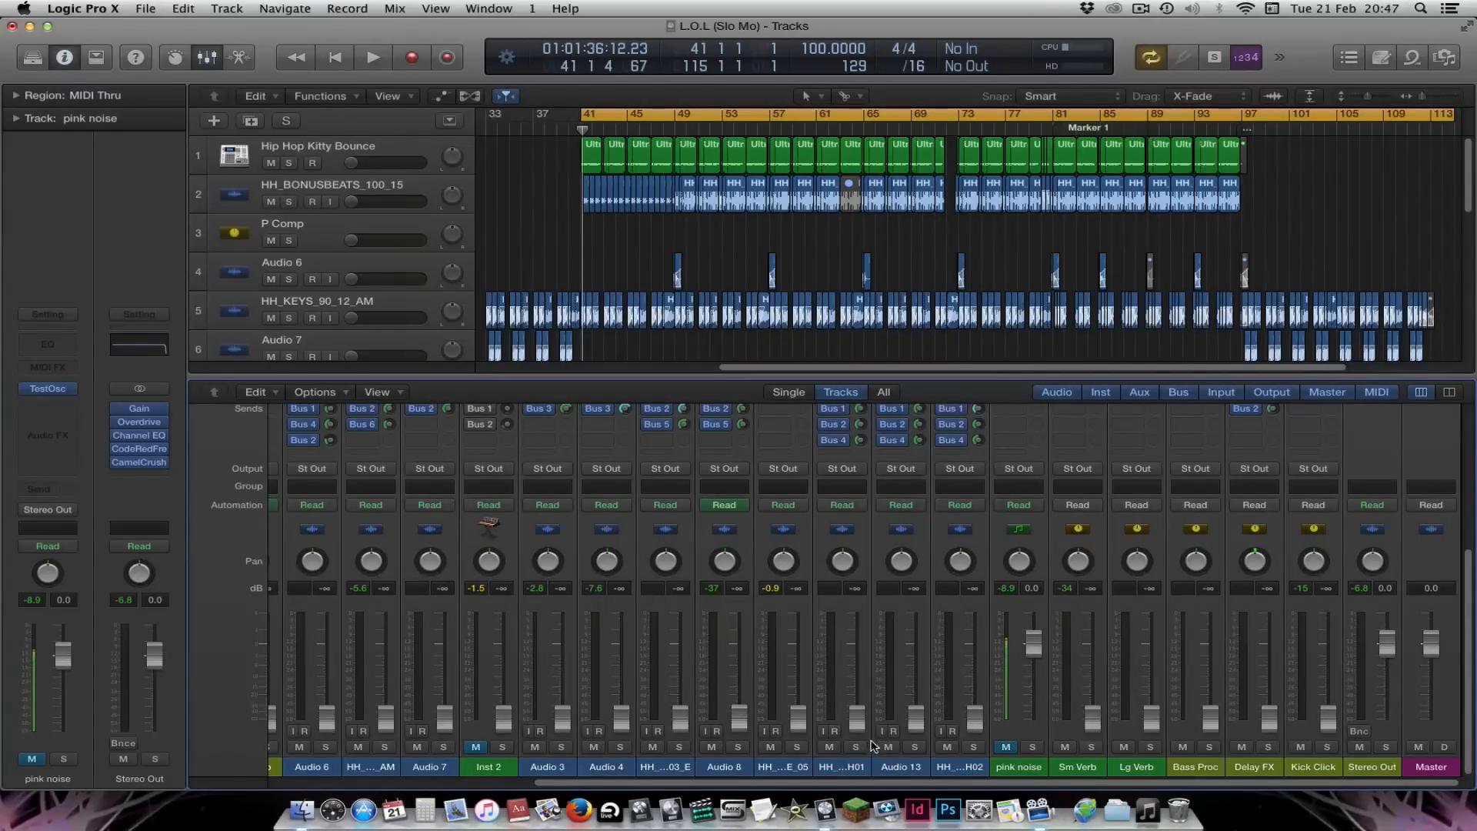
Review the channel fader levels across the mixer and enlarge the mixer area to reveal the channels' inserts
scroll(873, 745, "left", 5)
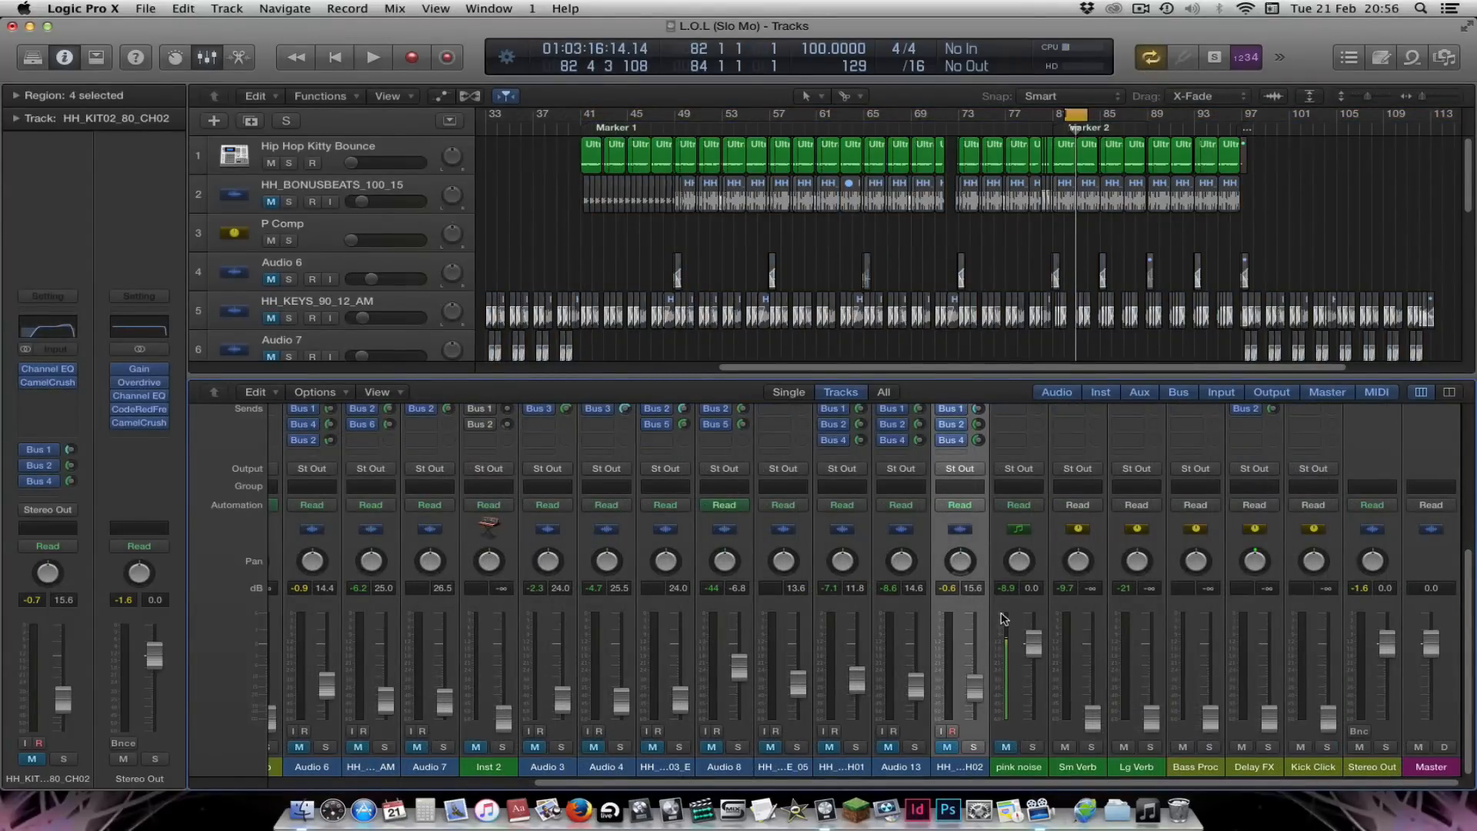
scroll(631, 660, "left", 6)
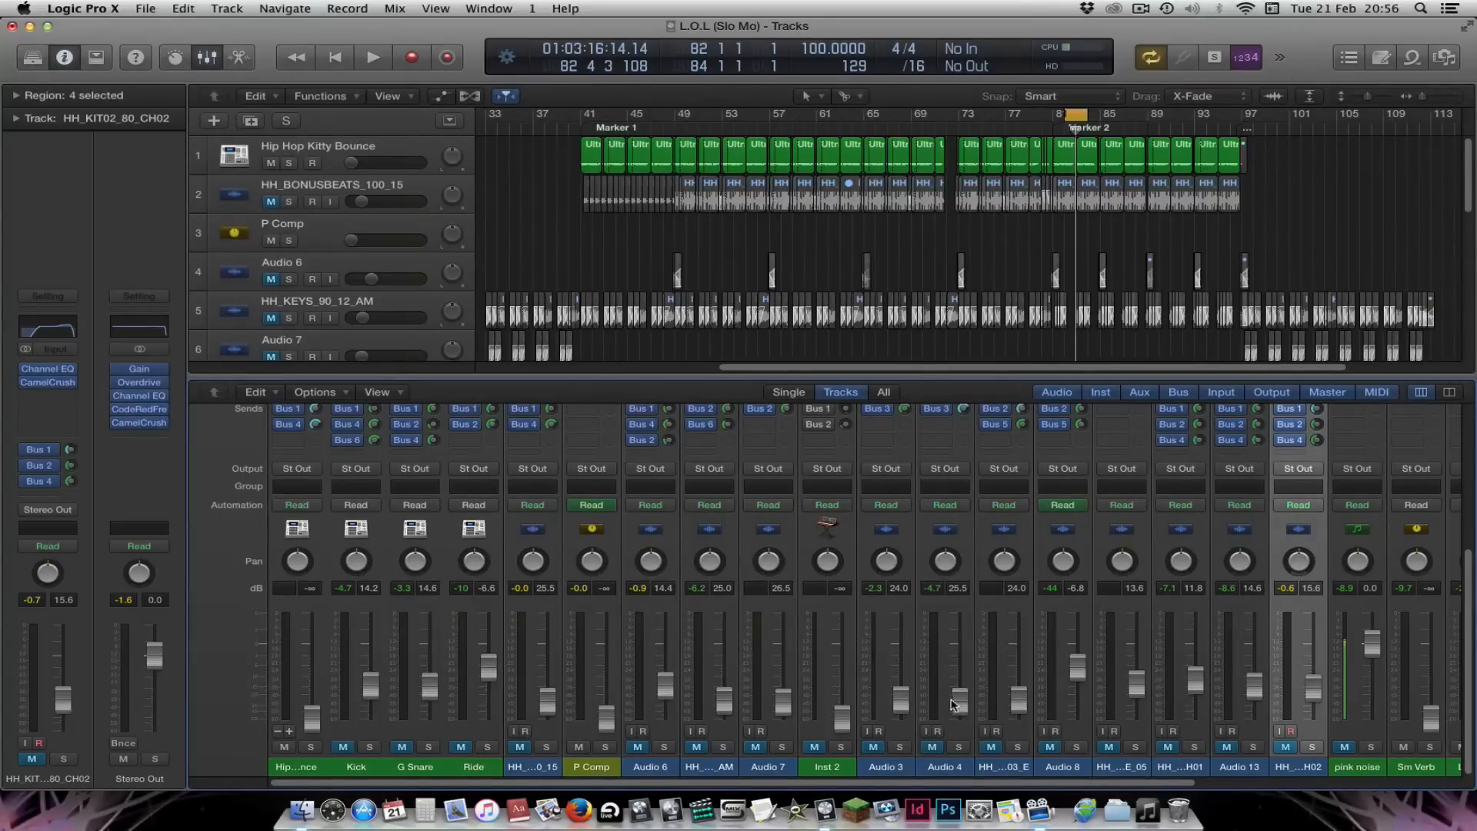
scroll(954, 702, "right", 2)
scroll(954, 701, "left", 2)
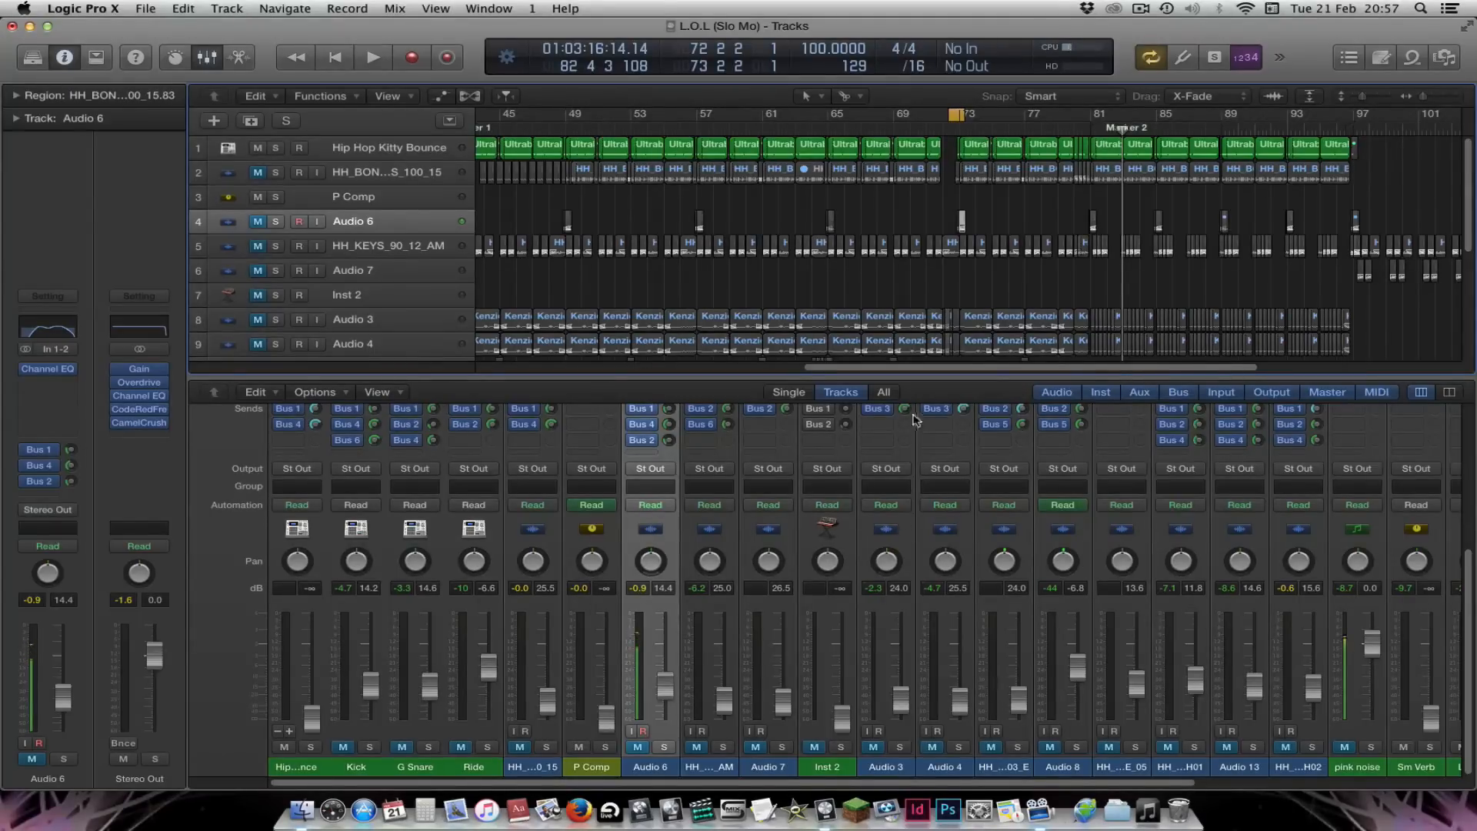
left_click_drag(923, 376, 914, 187)
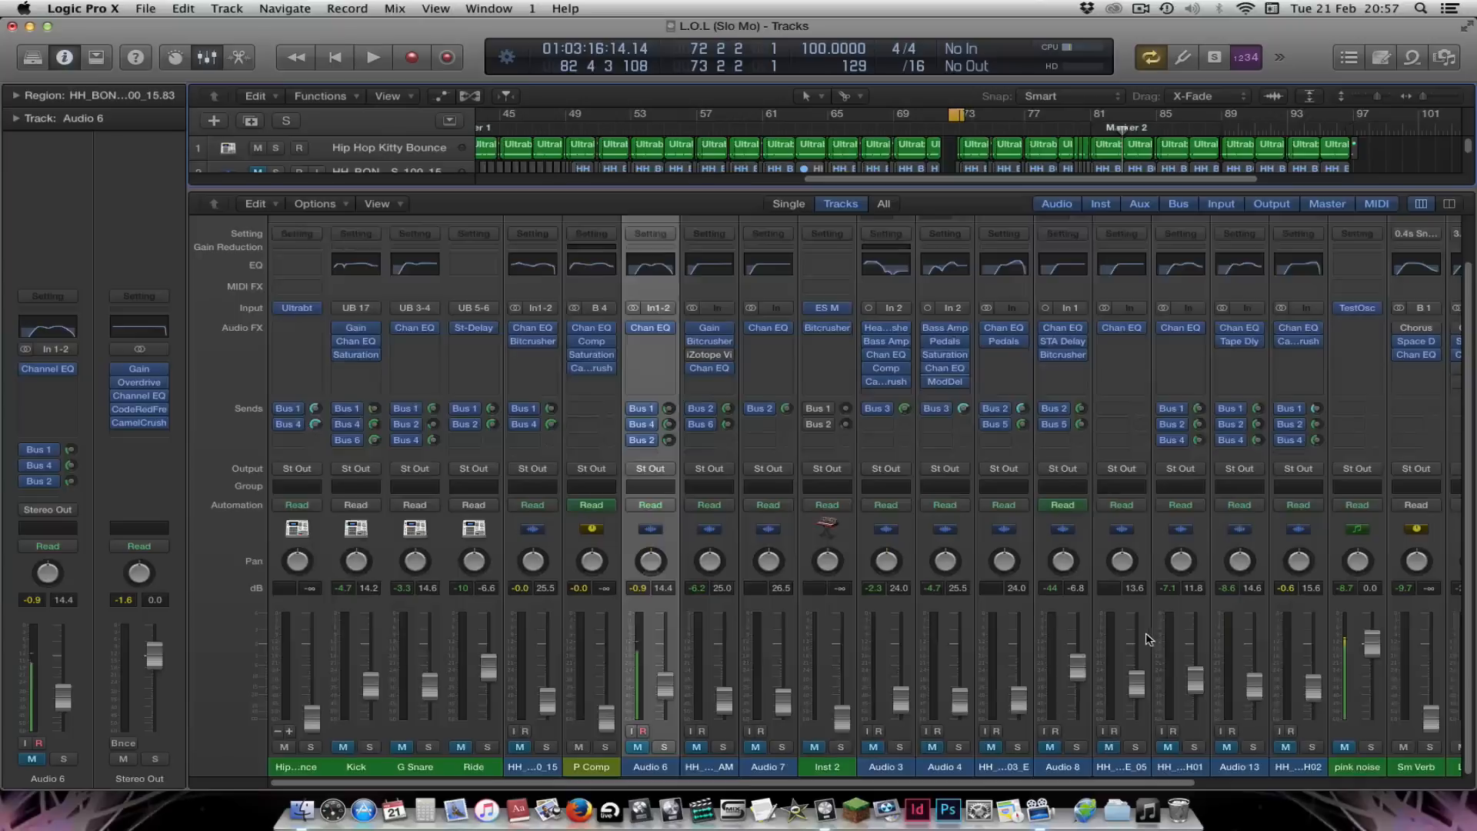
Mute the auxiliary channels Sm Verb, Lg Verb, Bass Proc, Delay FX and Kick Click
scroll(1149, 638, "right", 5)
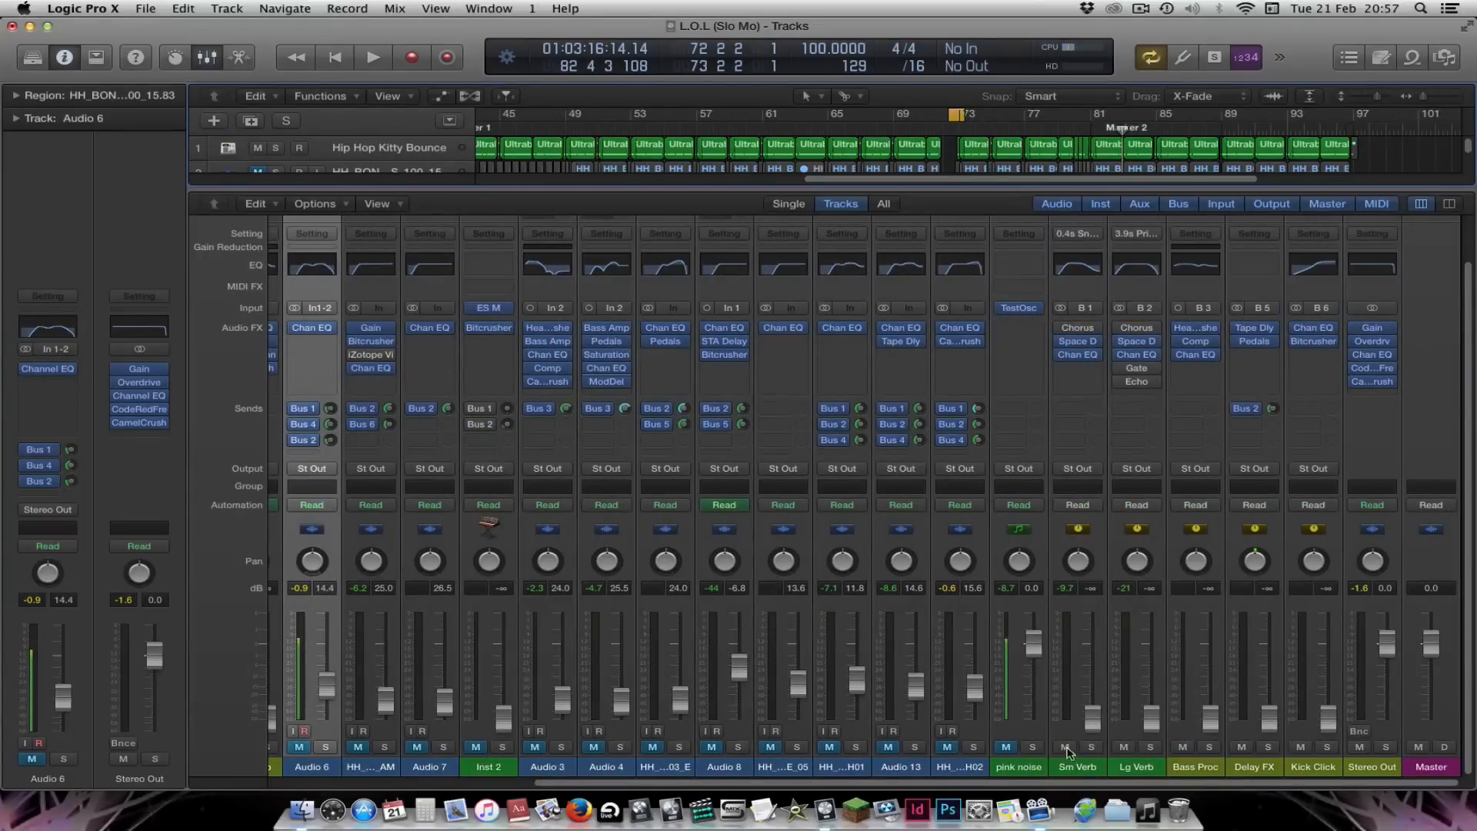
left_click_drag(1114, 747, 1300, 750)
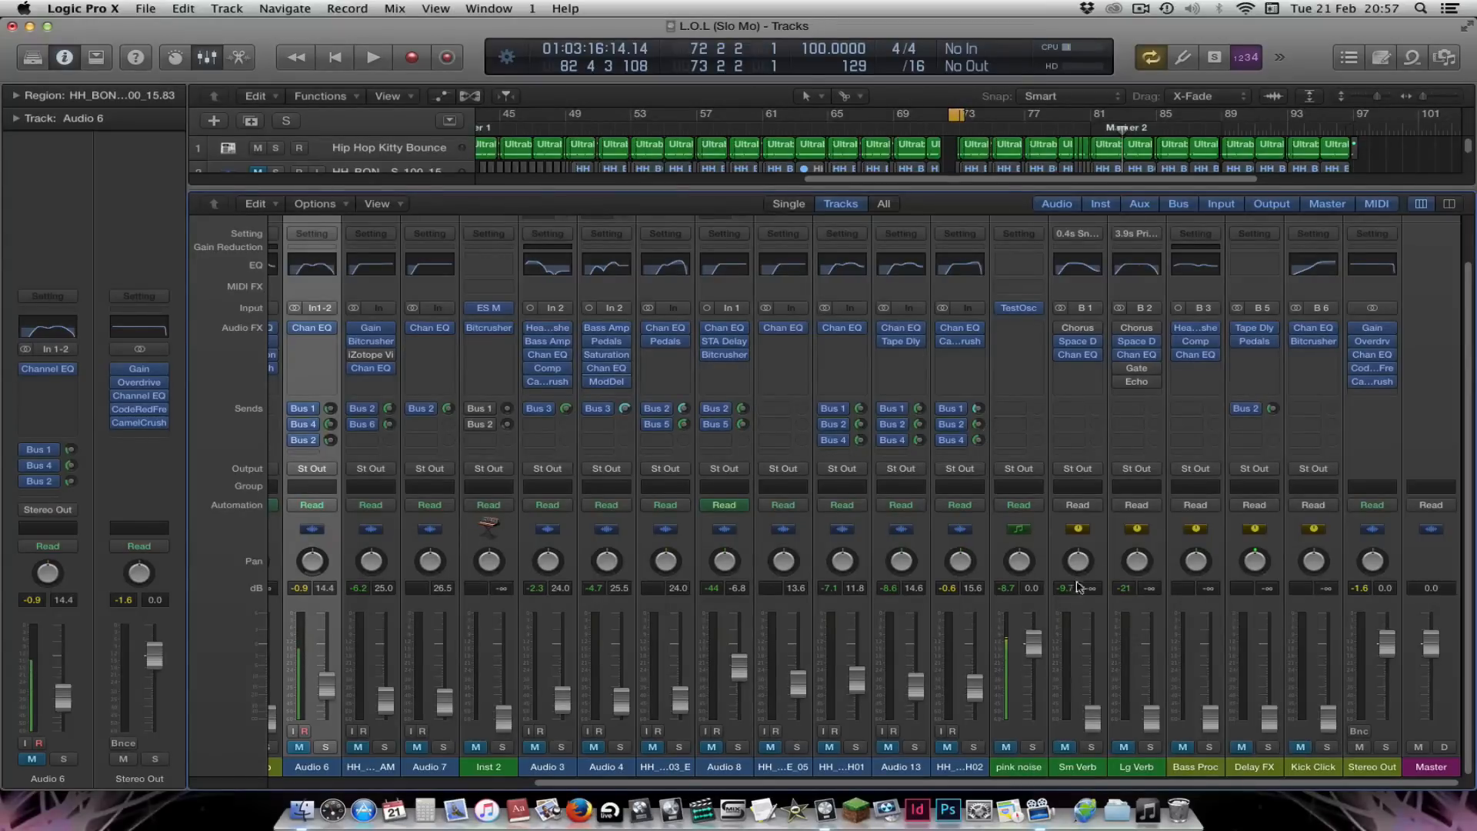
scroll(927, 661, "left", 5)
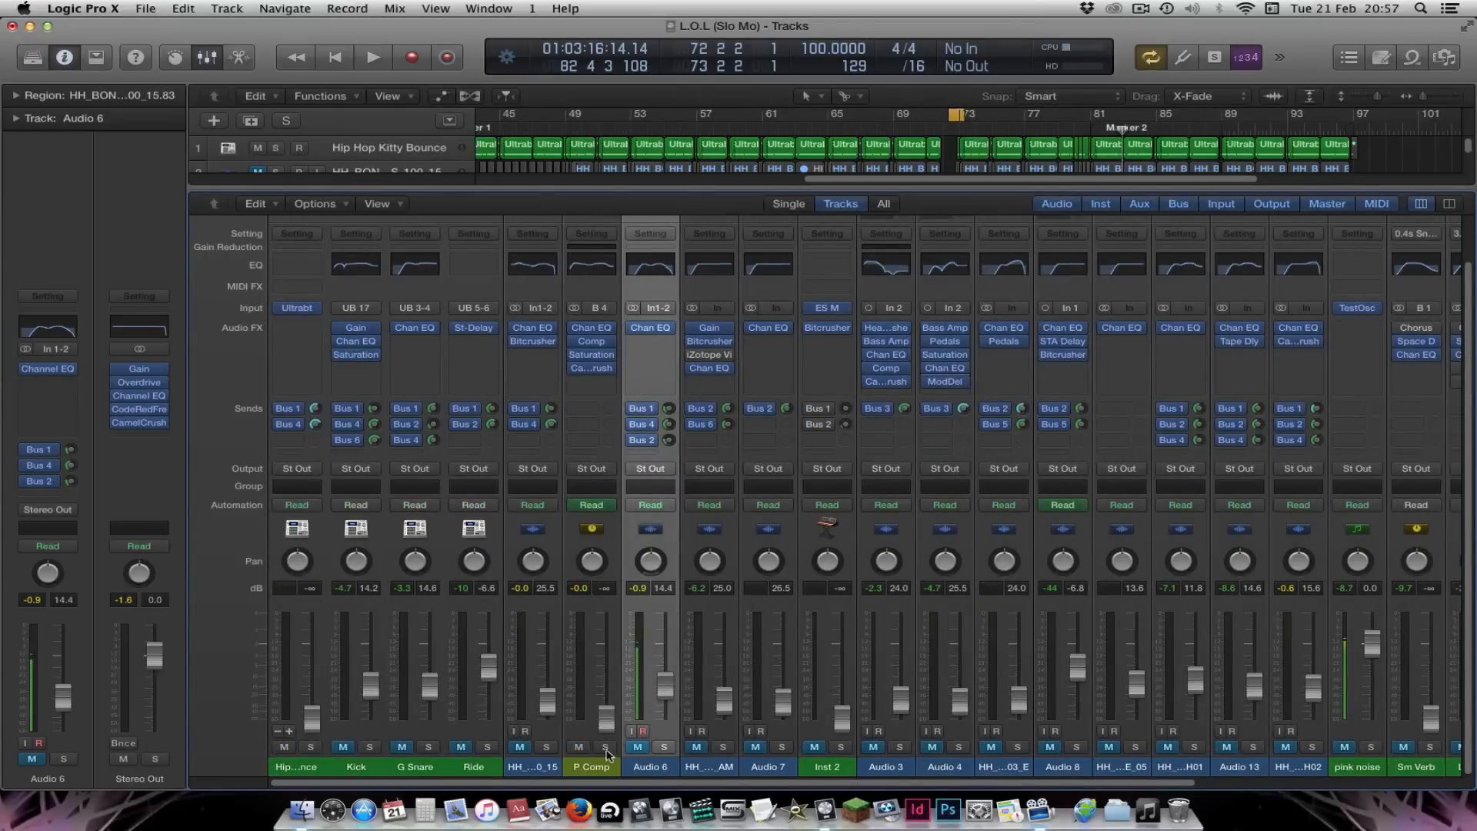
Mute the P Comp channel and unmute the Kick, G Snare, Ride and following audio channels through Audio 7
left_click(579, 747)
left_click(343, 747)
left_click(401, 747)
left_click(462, 747)
left_click(520, 747)
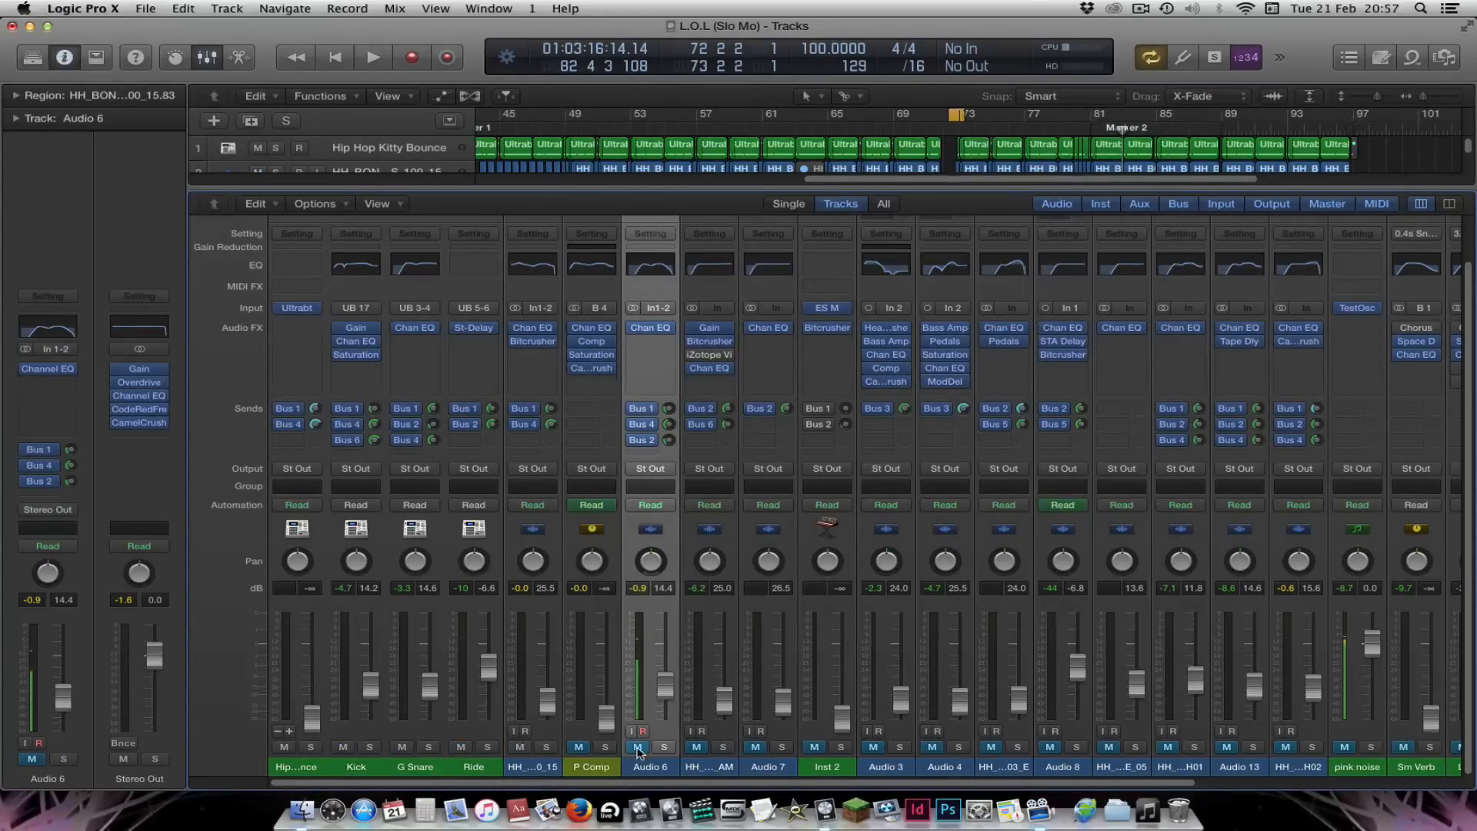
left_click(638, 747)
left_click(696, 747)
left_click(756, 747)
Unmute the channels from Inst 2 through HH_KIT02_80_CH02, briefly switching the pink noise channel on and muting it again
left_click(838, 752)
left_click(816, 748)
left_click(873, 747)
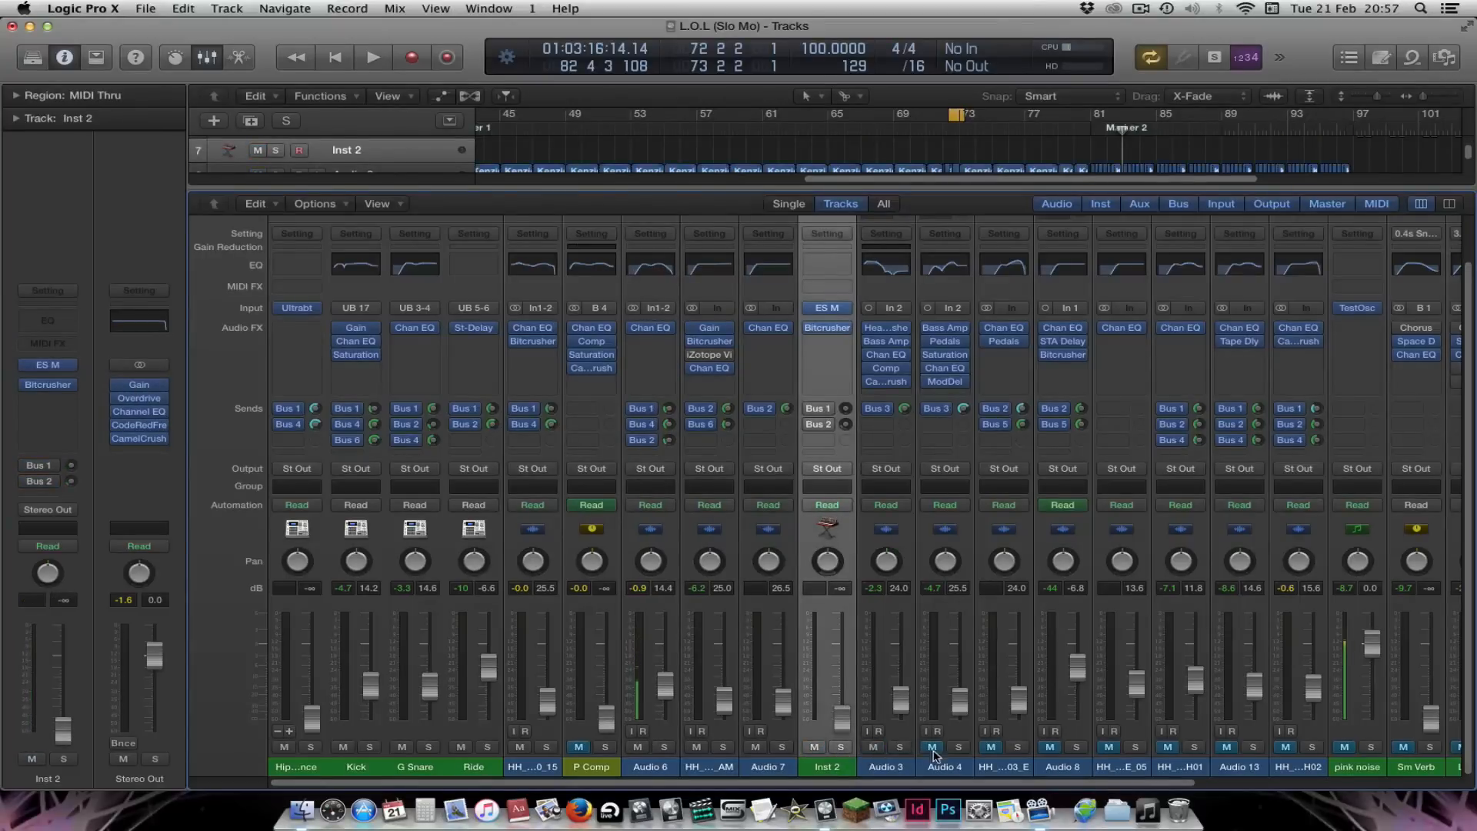
left_click(932, 747)
left_click(991, 747)
left_click(1050, 747)
left_click(1108, 747)
left_click(1172, 748)
left_click(1345, 749)
left_click(1346, 748)
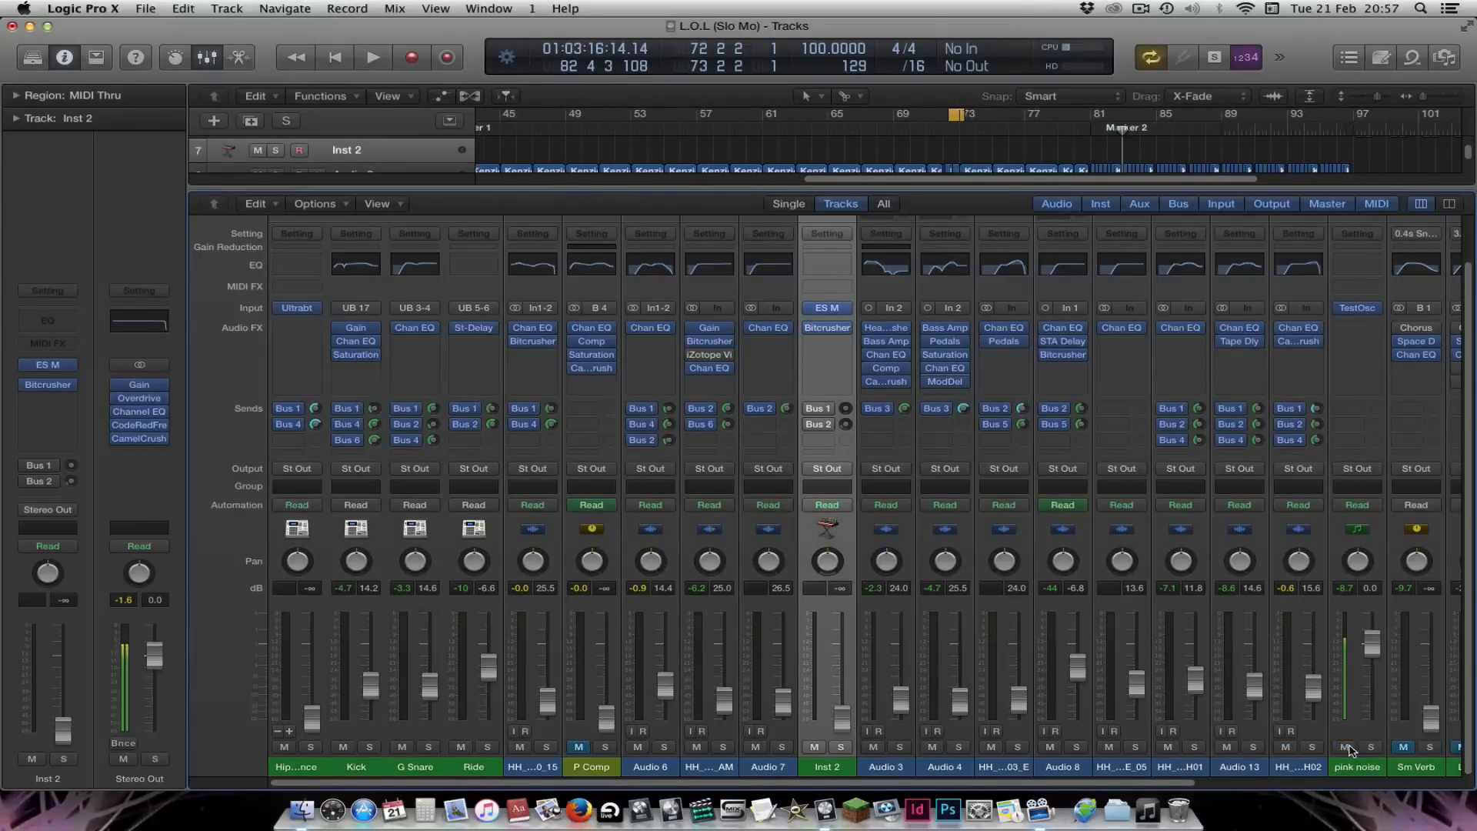
Check the mute states and faders across the mixer up to the Master channel, briefly revealing the full track list
scroll(1327, 737, "right", 5)
scroll(1325, 732, "left", 5)
left_click_drag(988, 187, 988, 616)
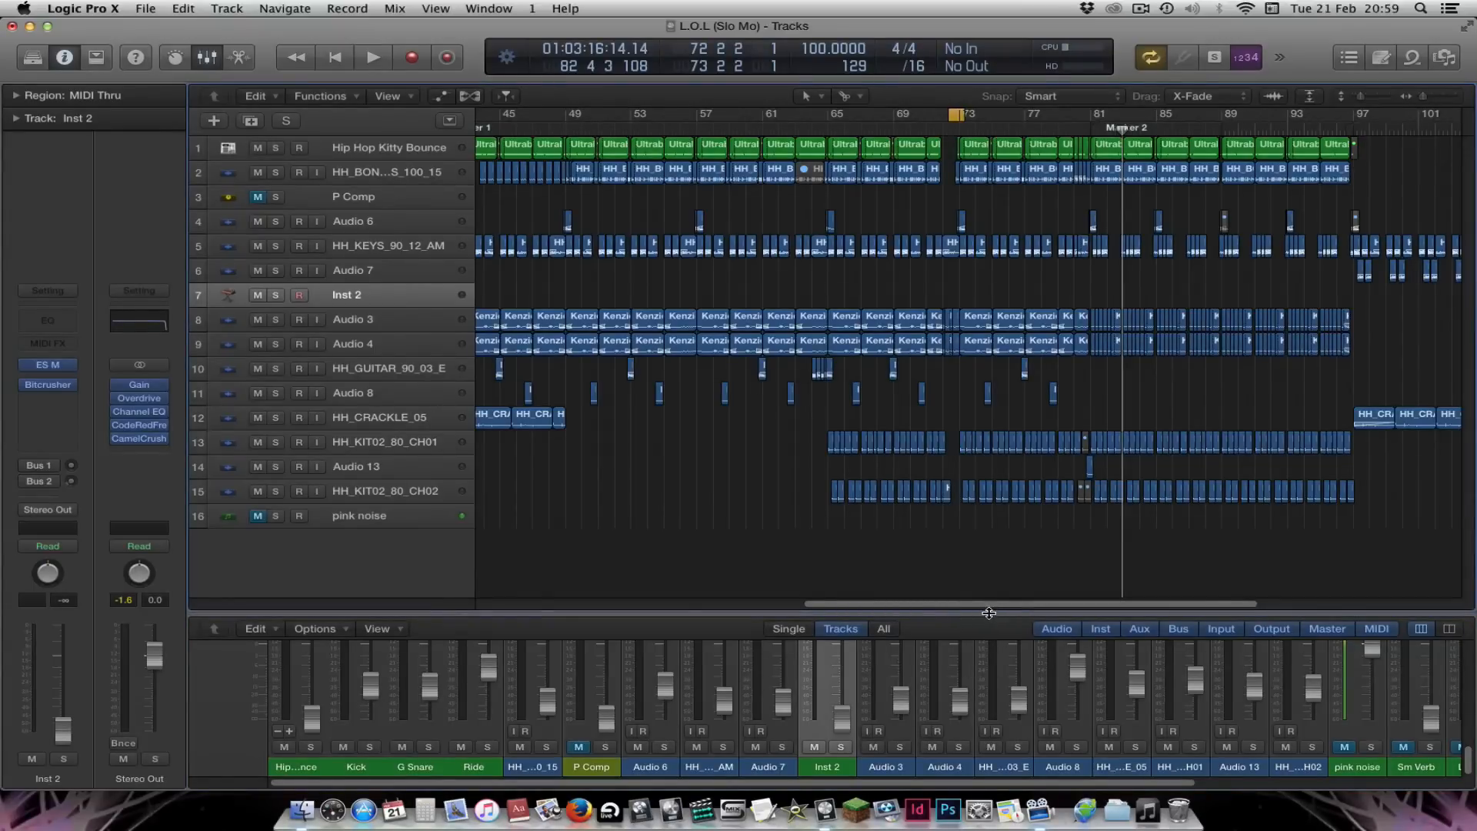
left_click_drag(1018, 616, 1020, 171)
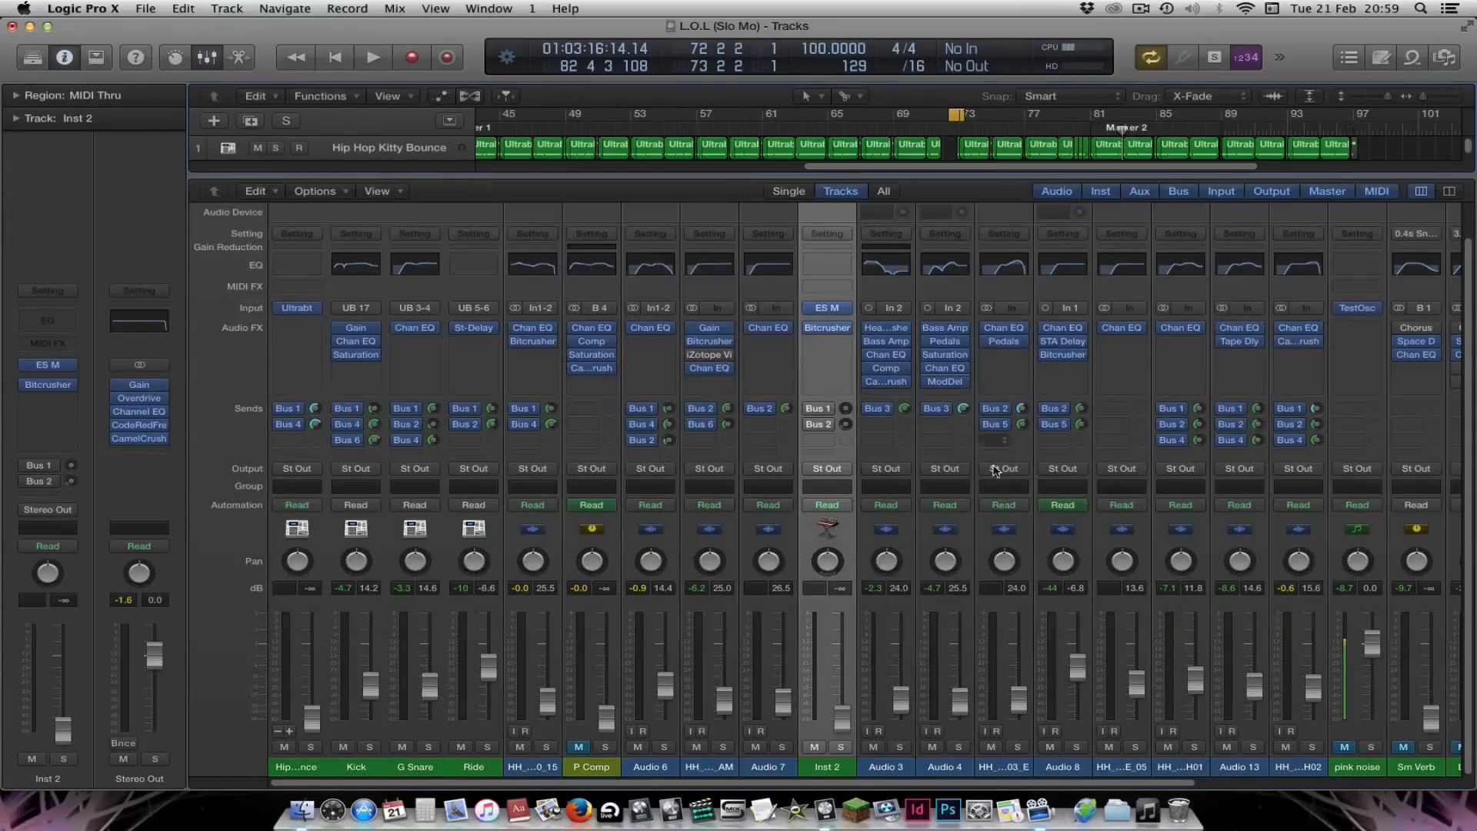
scroll(992, 490, "right", 5)
scroll(990, 490, "right", 1)
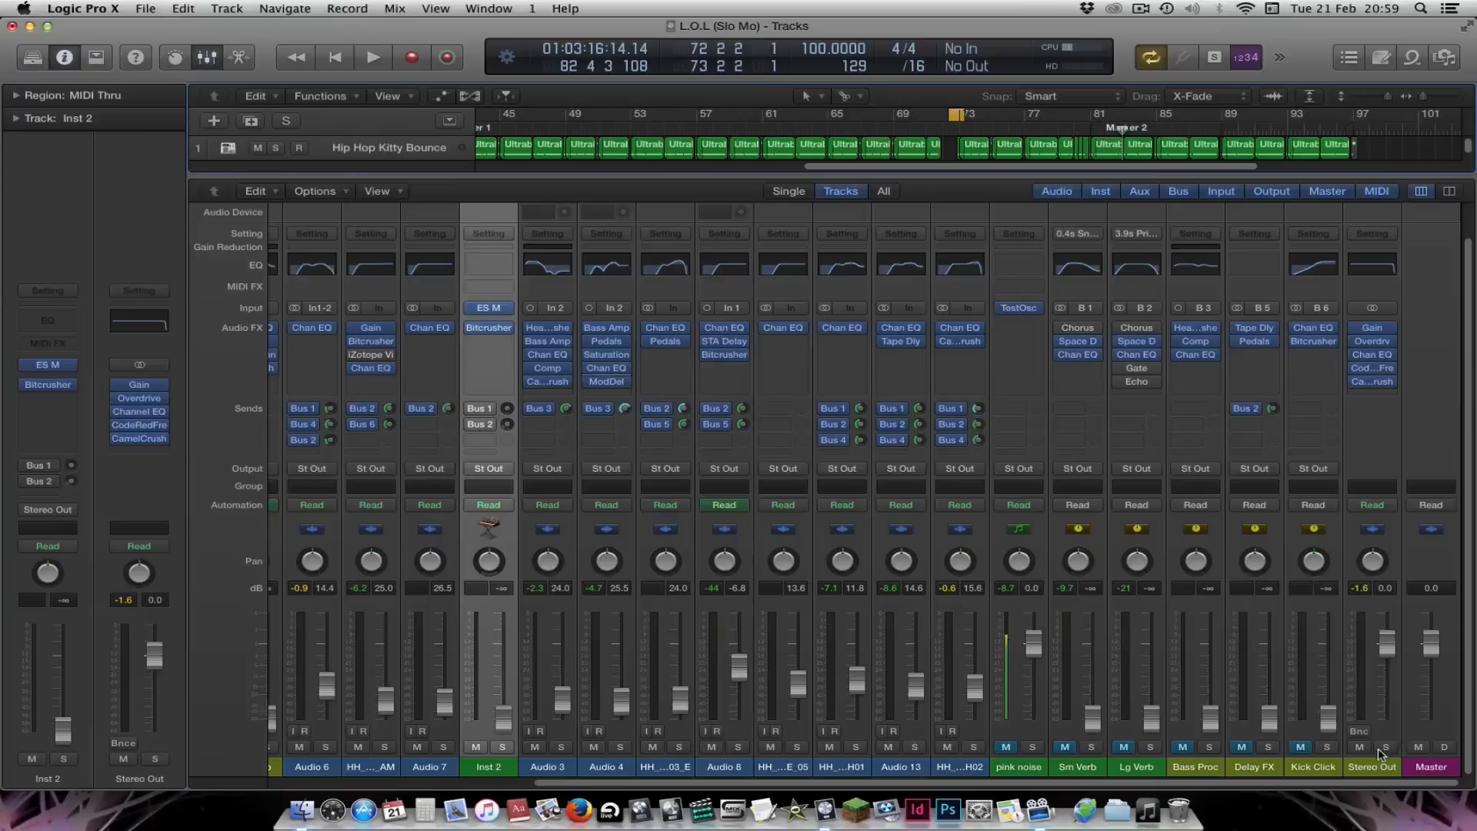
scroll(615, 677, "left", 10)
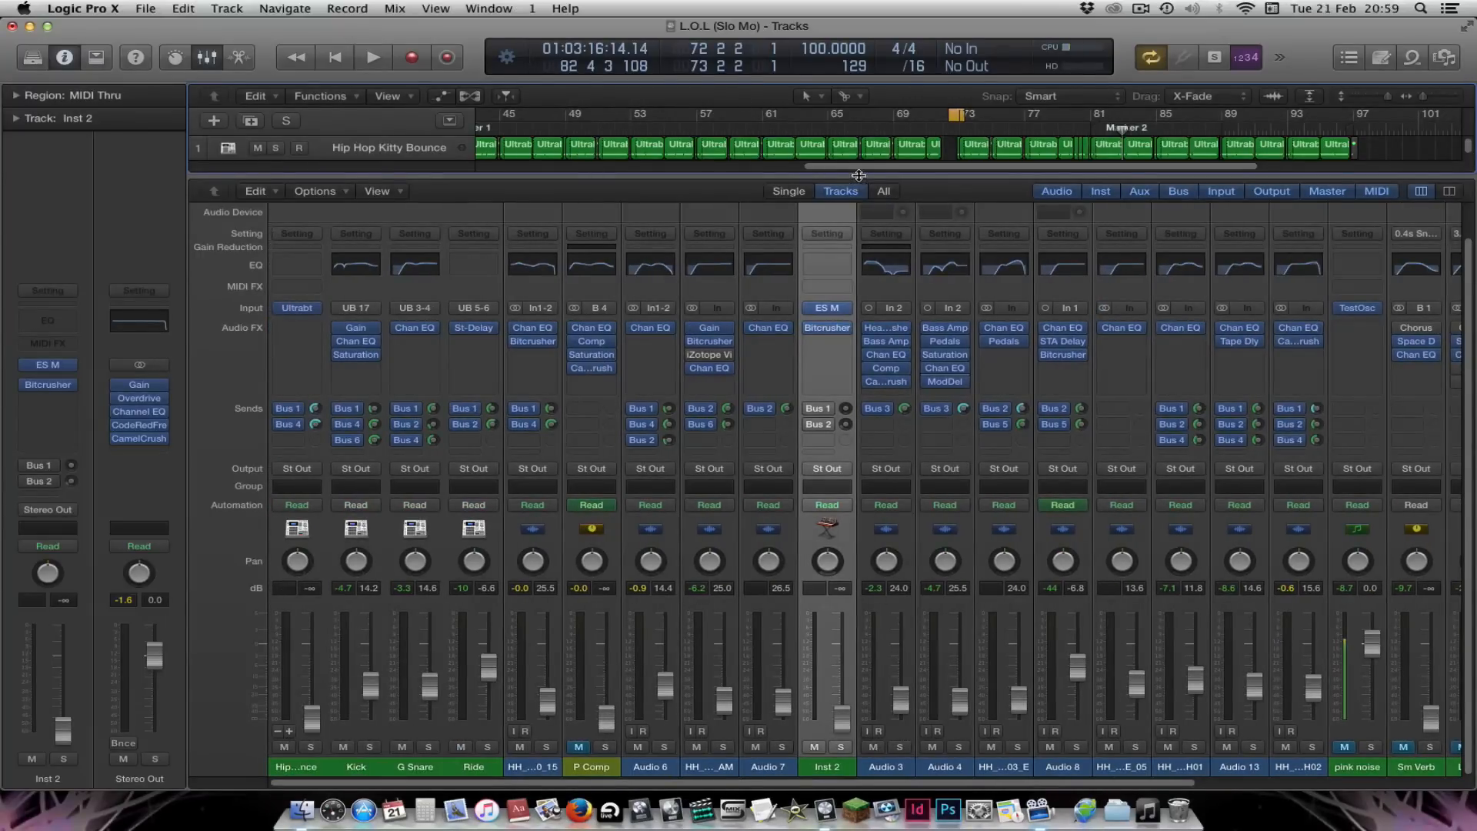
Hide the mixer and set the cycle range from bar 65 to bar 73
key("x")
mouse_move(958, 115)
left_mouse_down()
mouse_move(948, 147)
mouse_move(834, 157)
mouse_move(951, 154)
mouse_move(961, 117)
left_mouse_up()
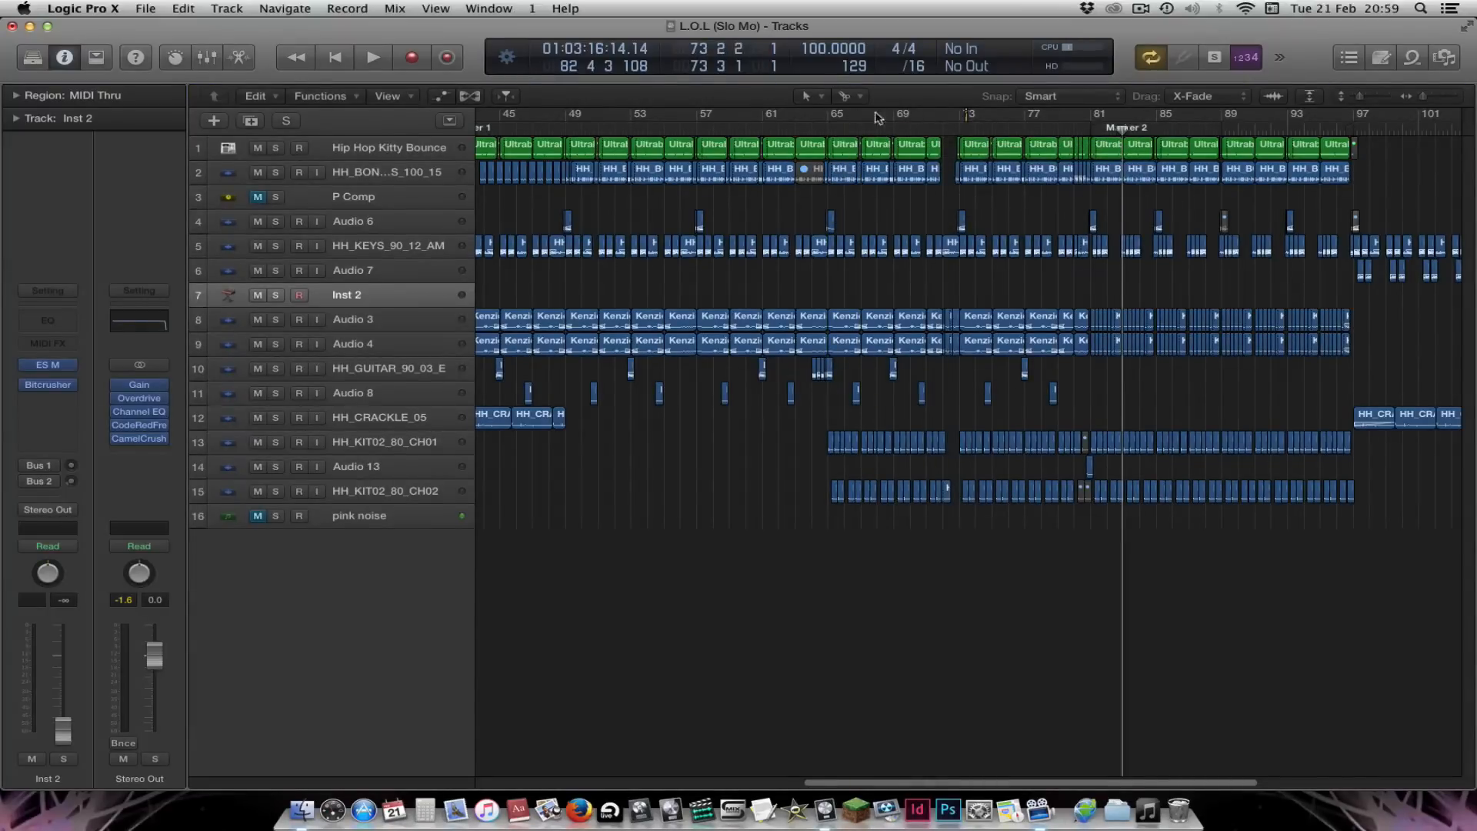
left_click_drag(833, 118, 967, 142)
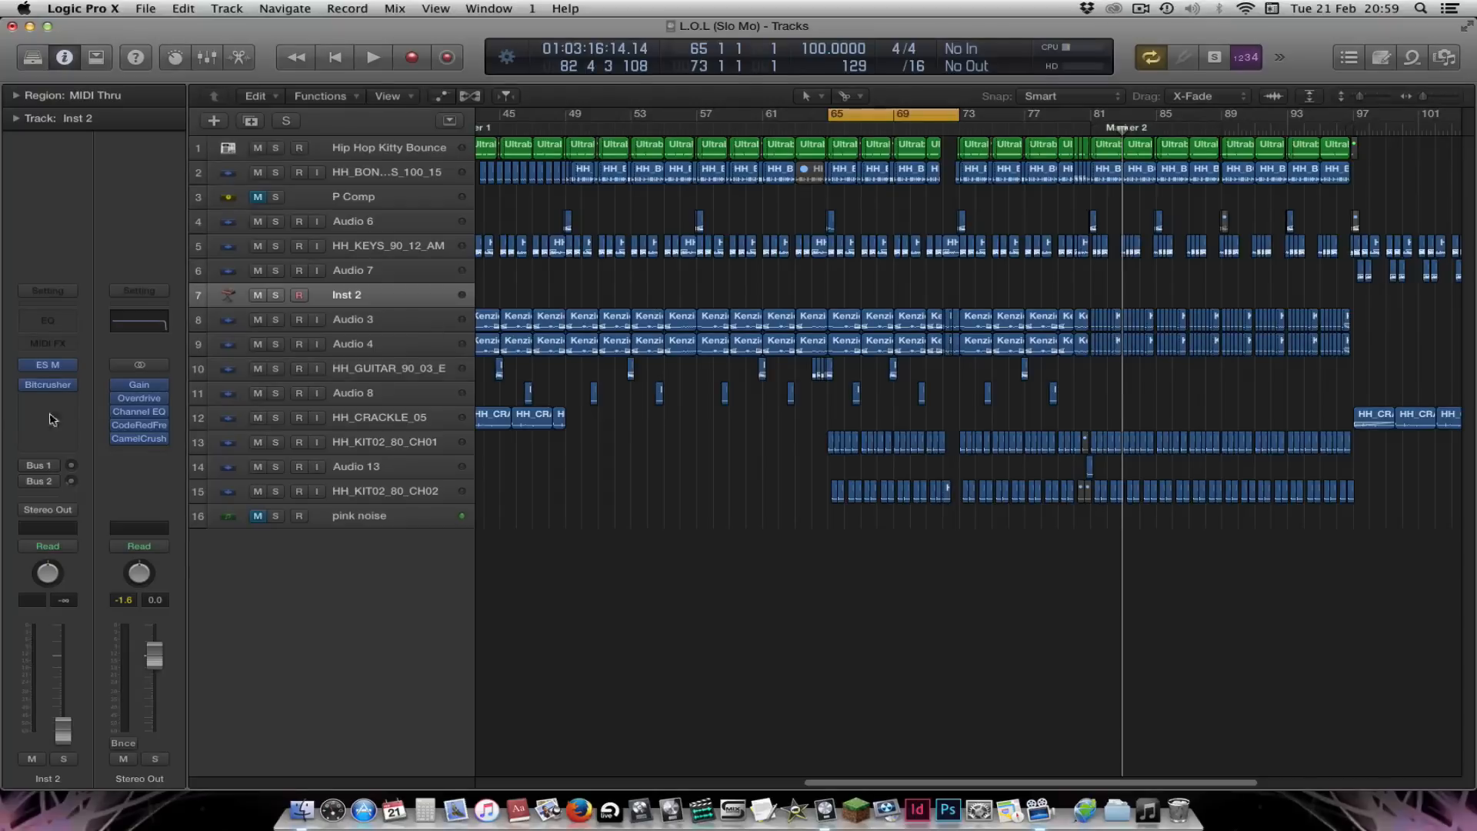
Audition the opening bars of the cycle range twice while checking the Stereo Out channel's inserts and level
key("space")
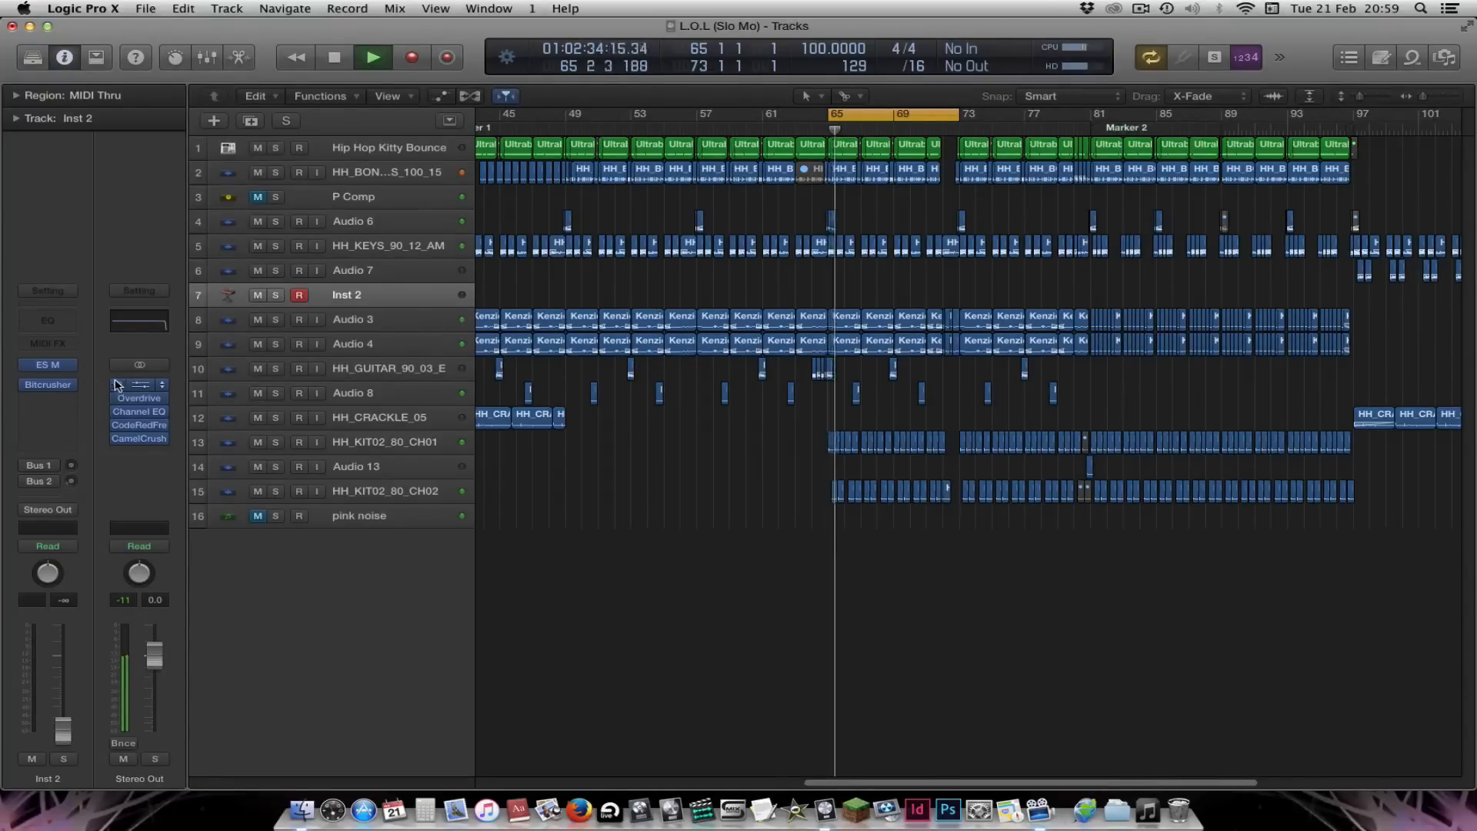
key("space")
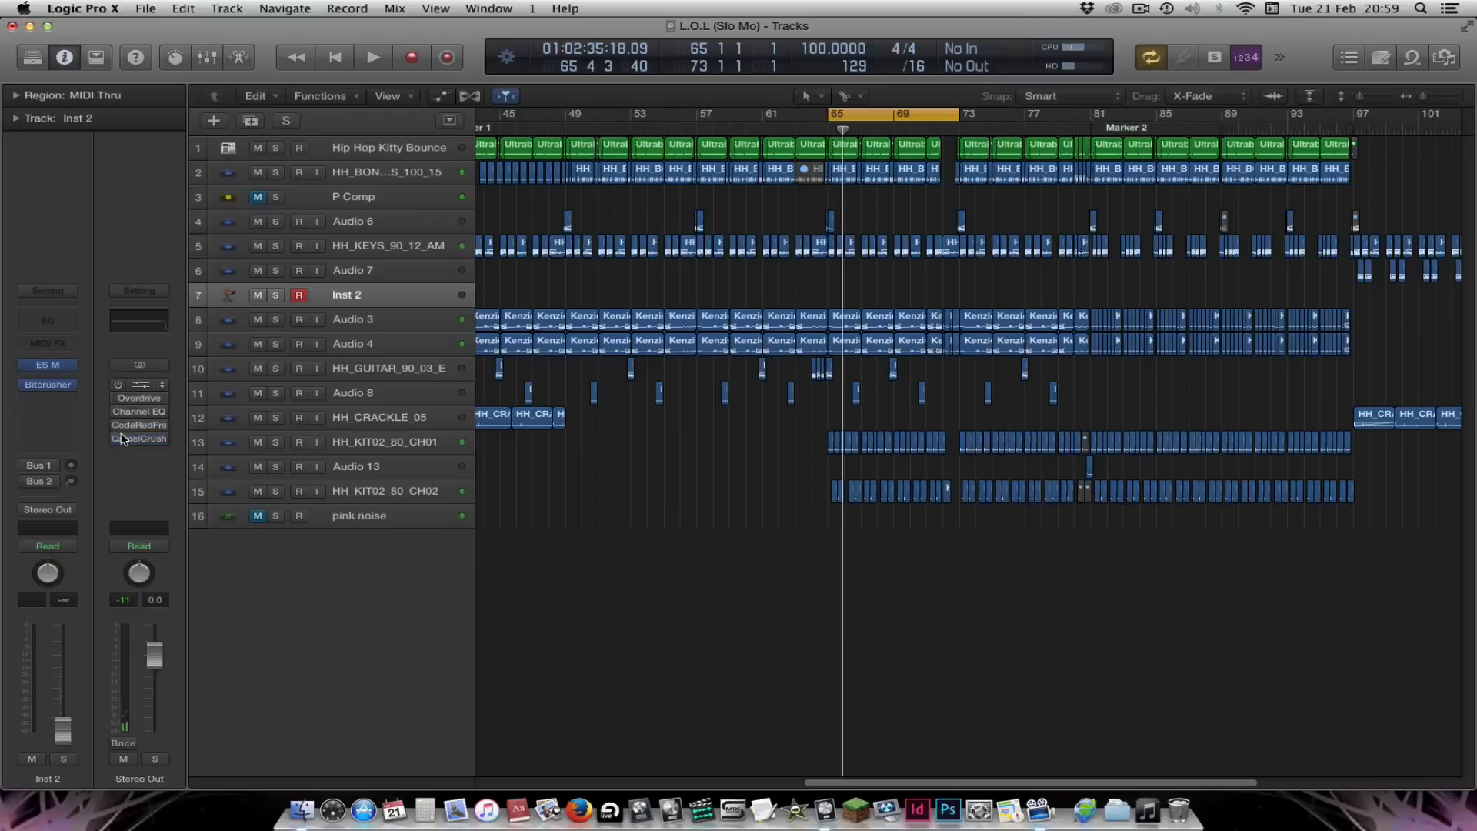
key("space")
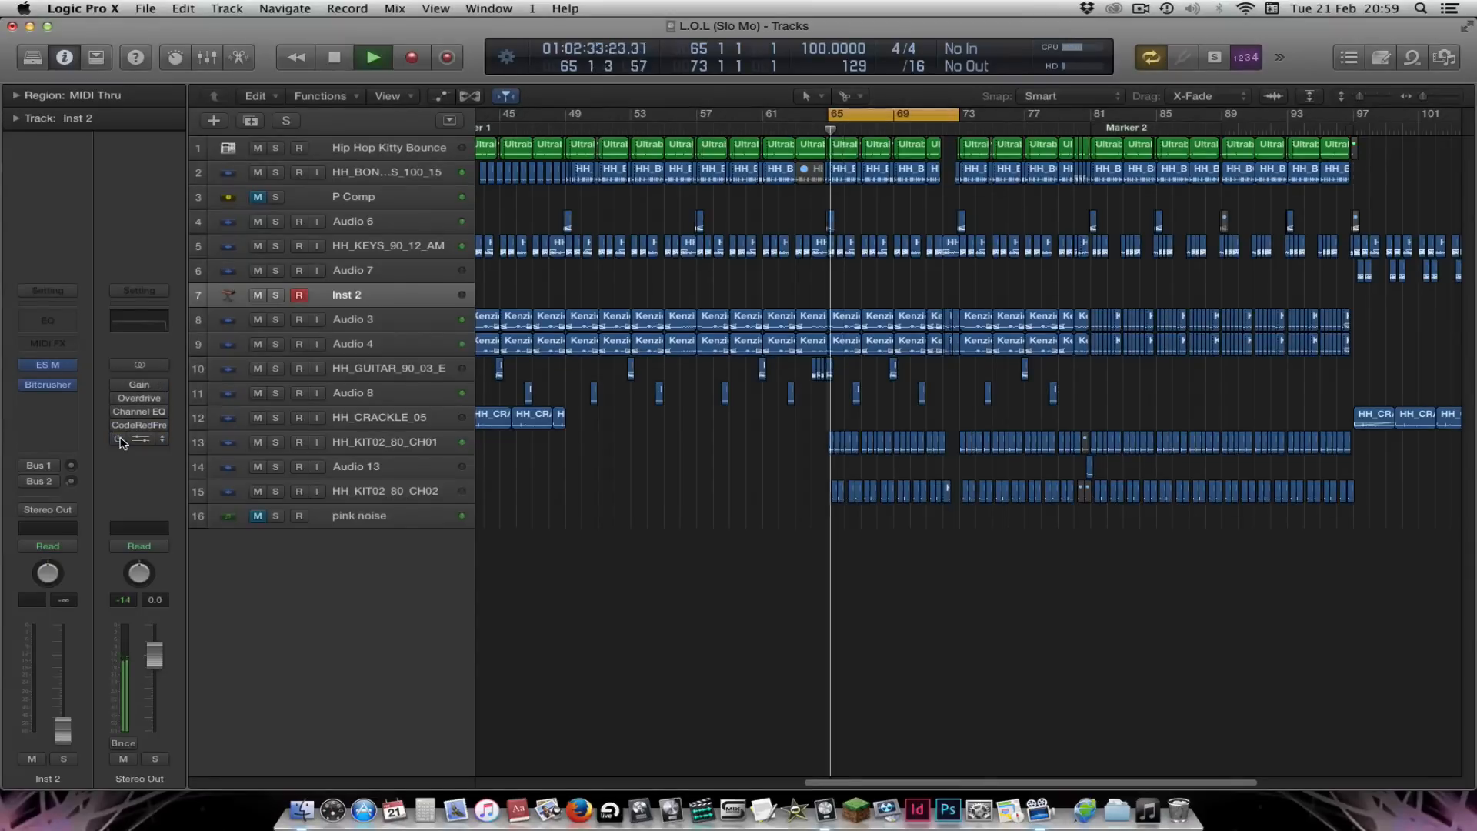
key("space")
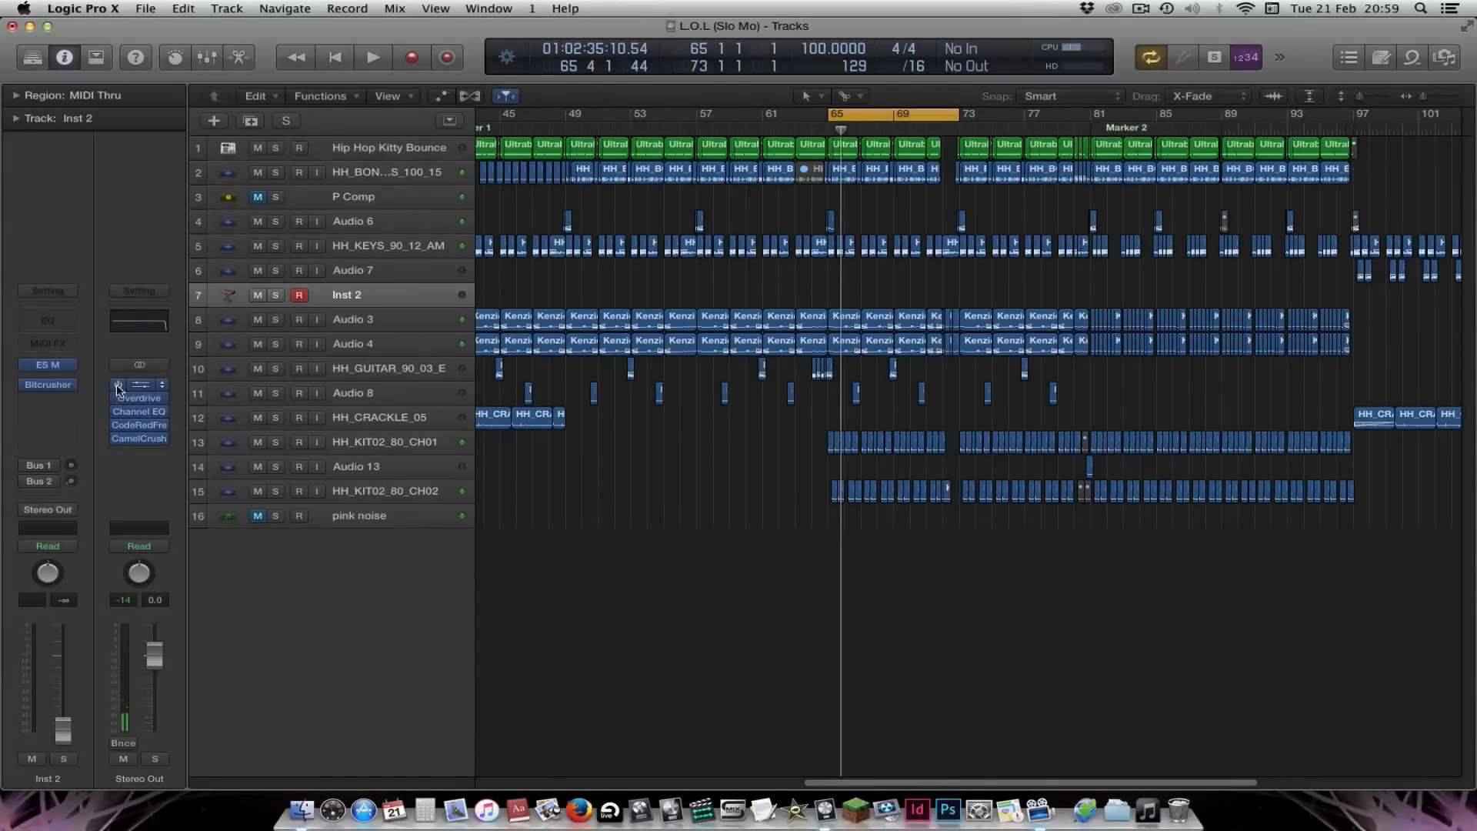
Bypass the Stereo Out channel's insert plug-ins, inspecting the Gain plug-in's settings and closing its window
left_click(118, 385)
left_click(148, 388)
left_click_drag(91, 188, 90, 194)
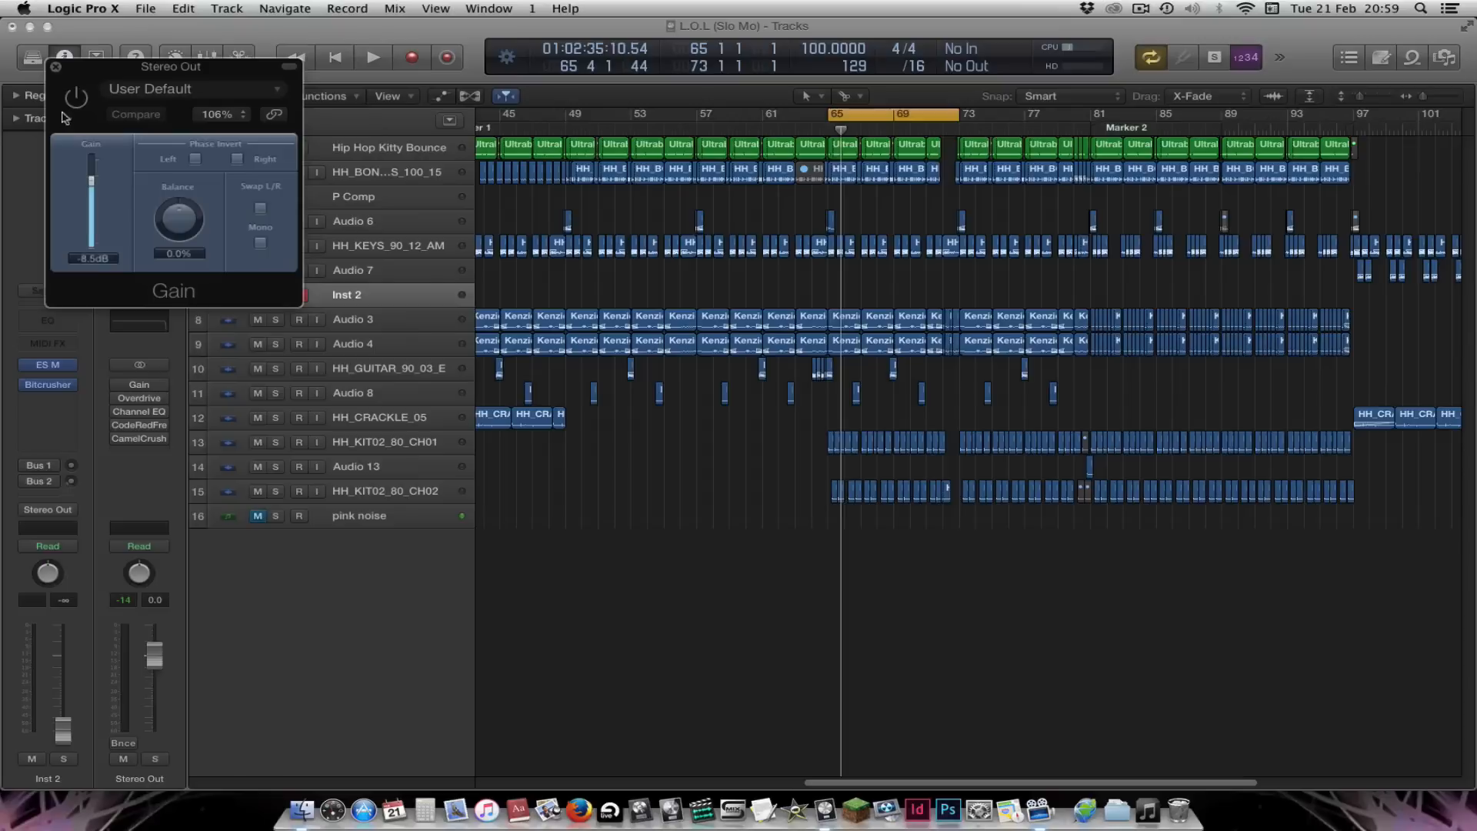
left_click(56, 69)
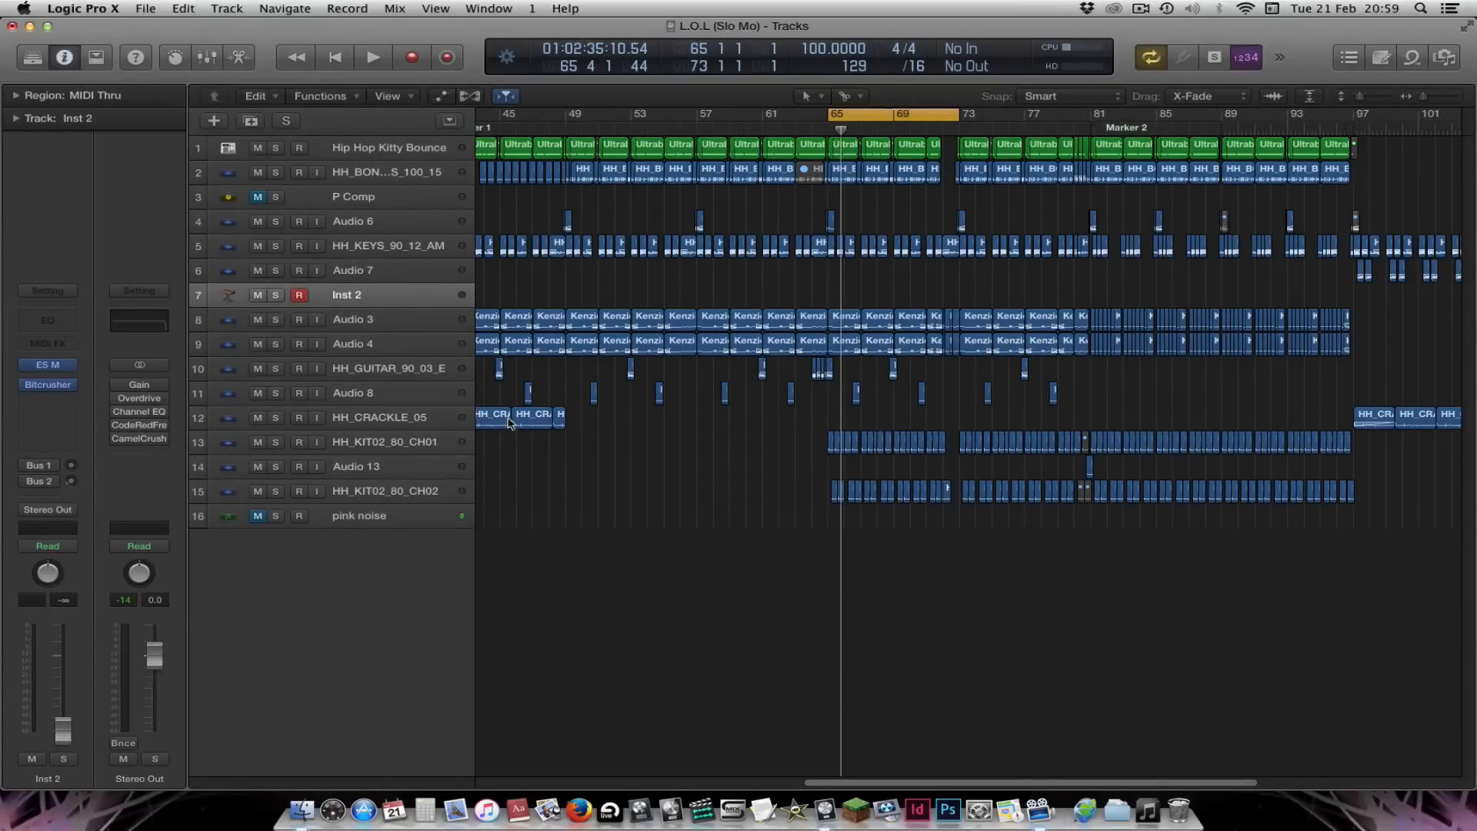
Listen to the cycle range with the Stereo Out inserts bypassed and magnify the timeline around it
key("space")
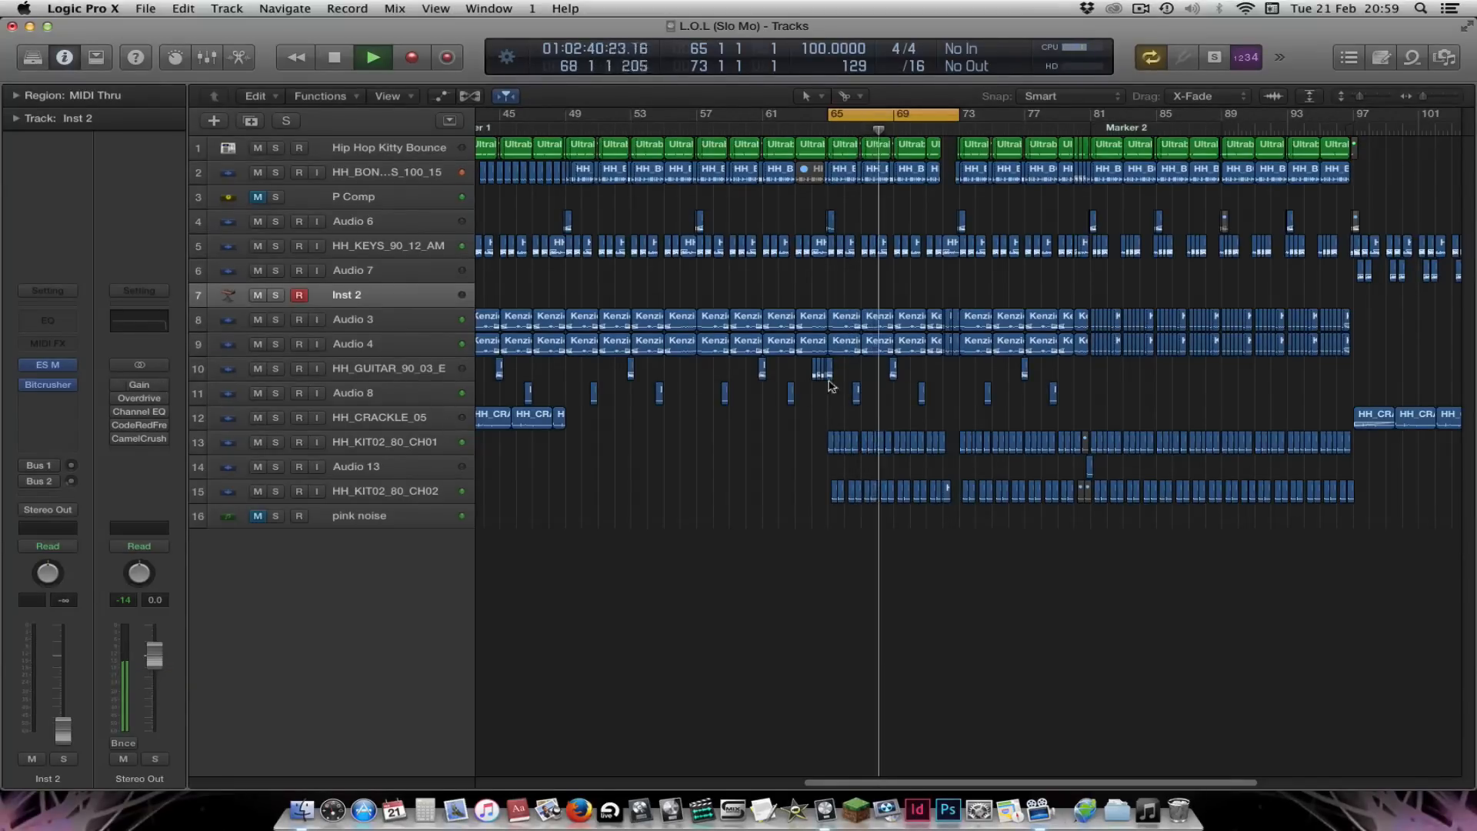
key("space")
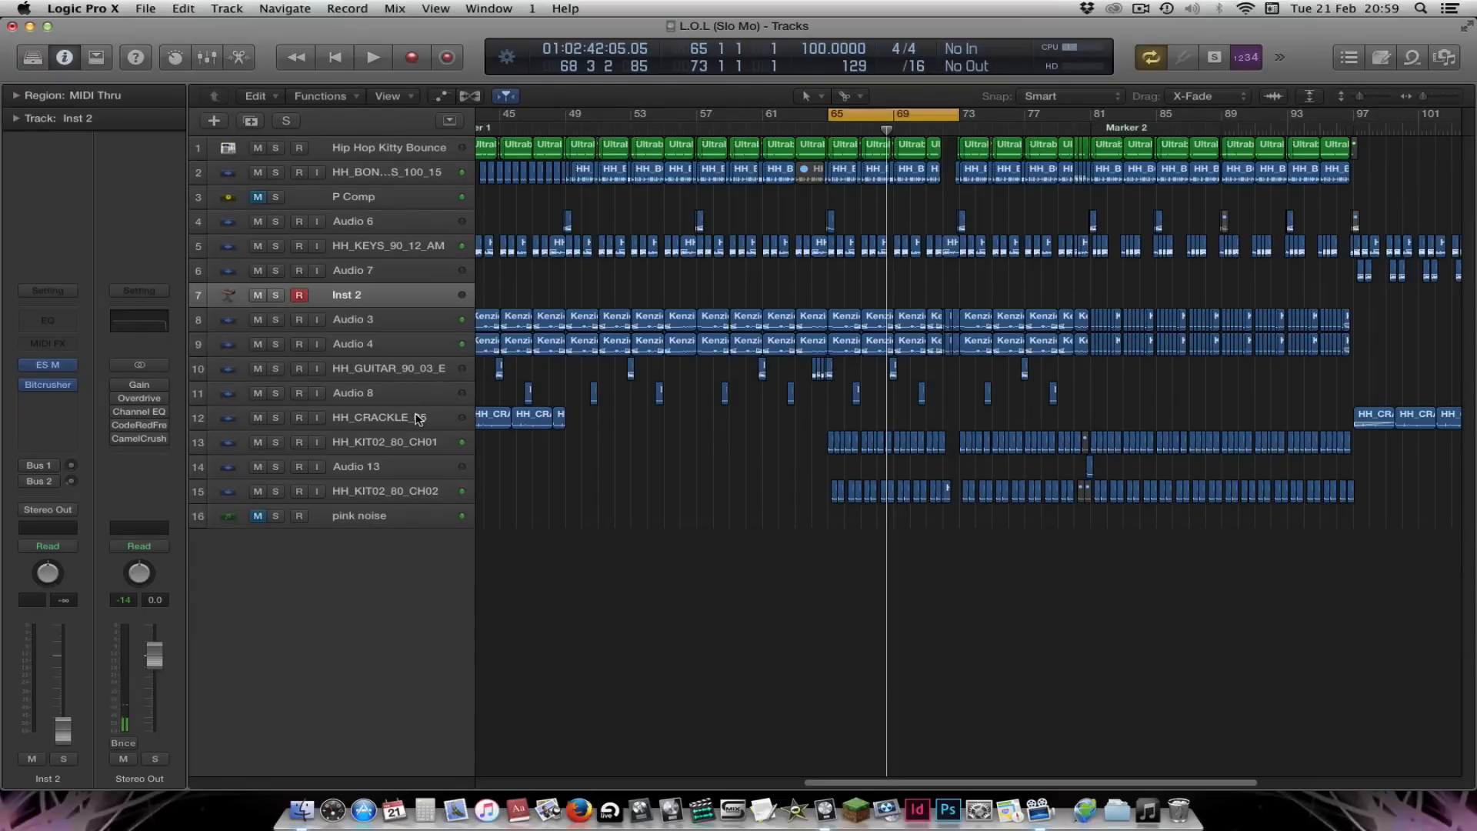
key("super+Right")
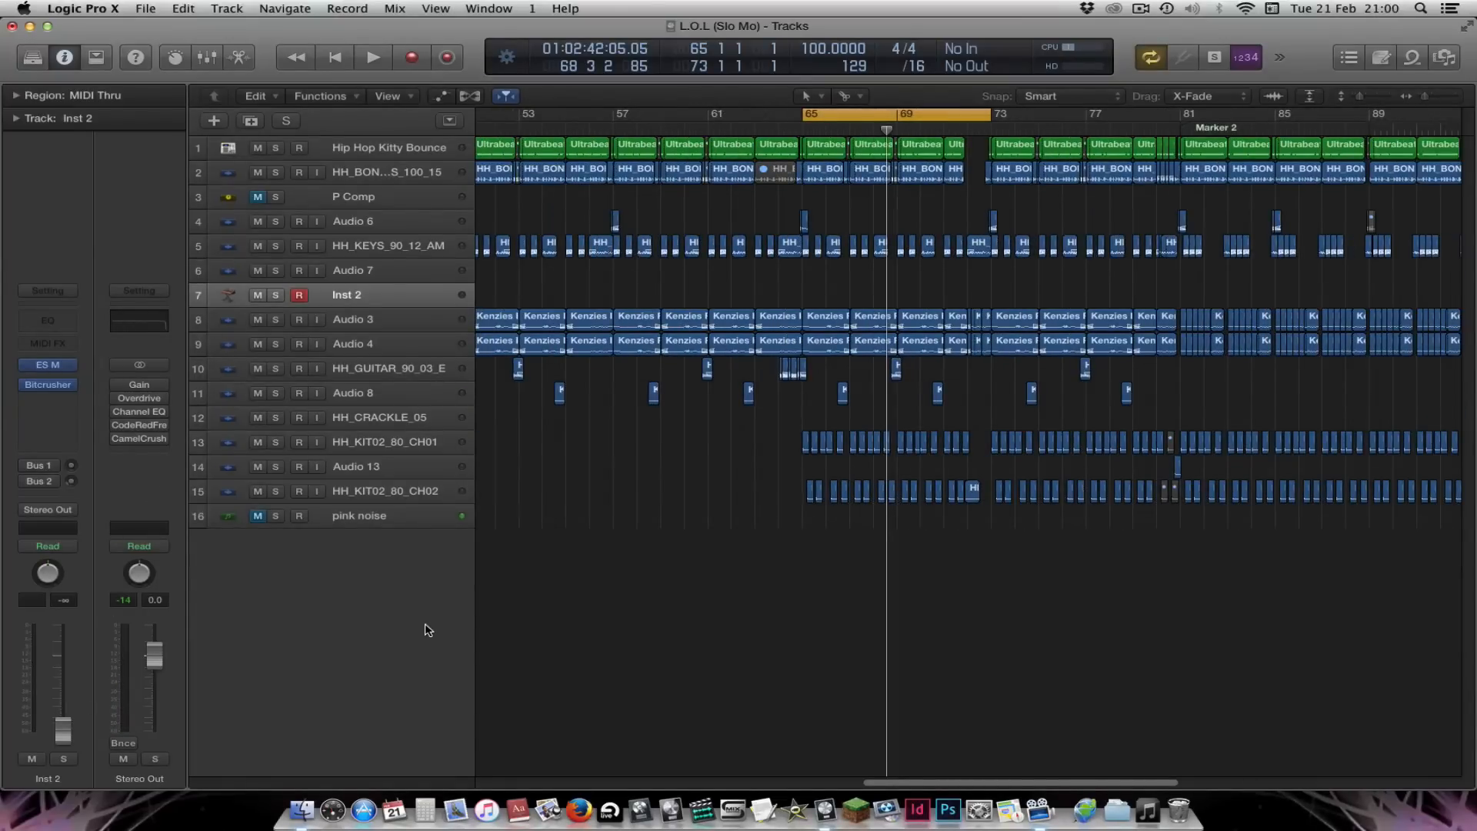
key("space")
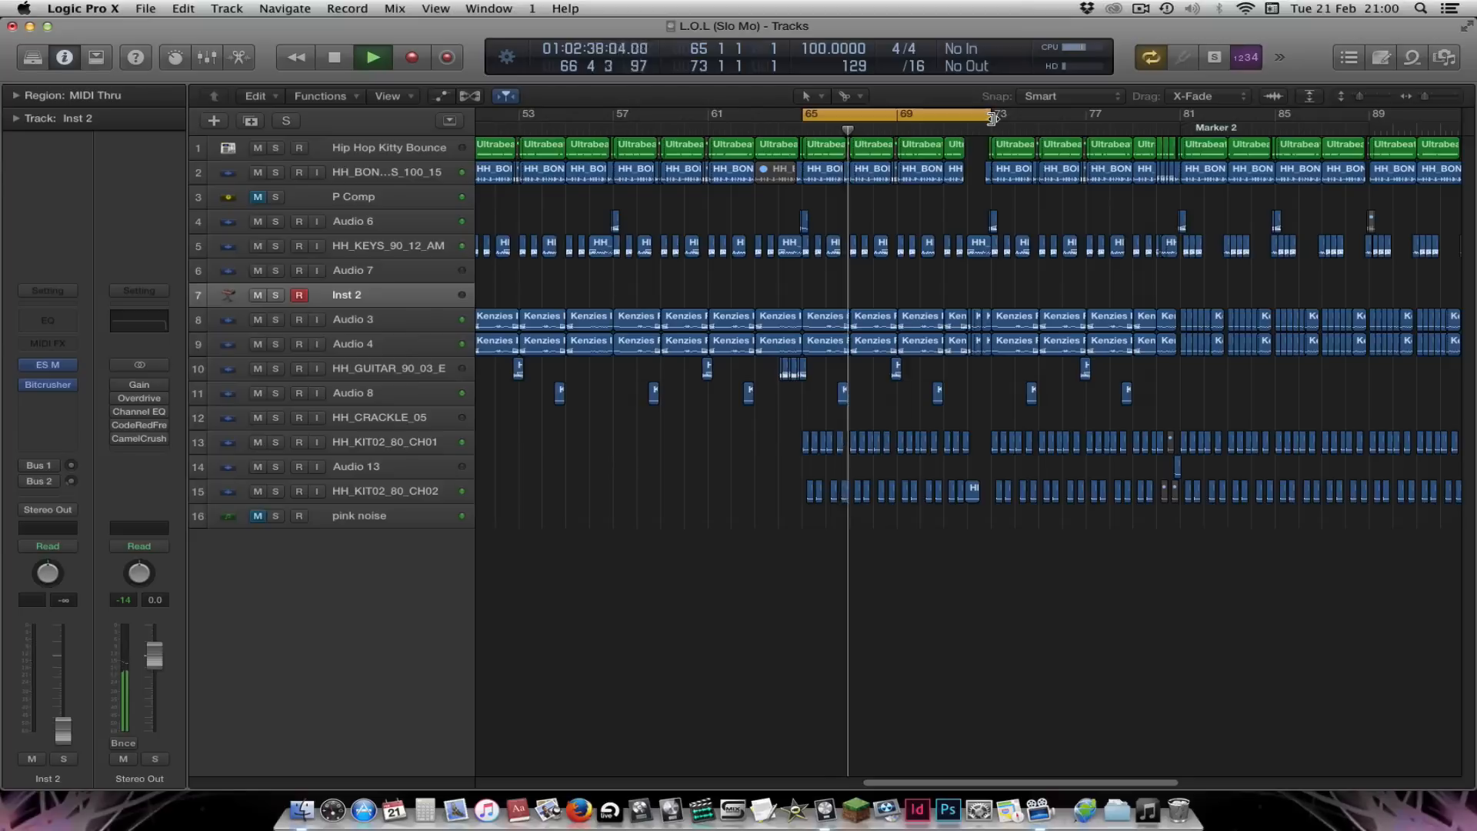
key("space")
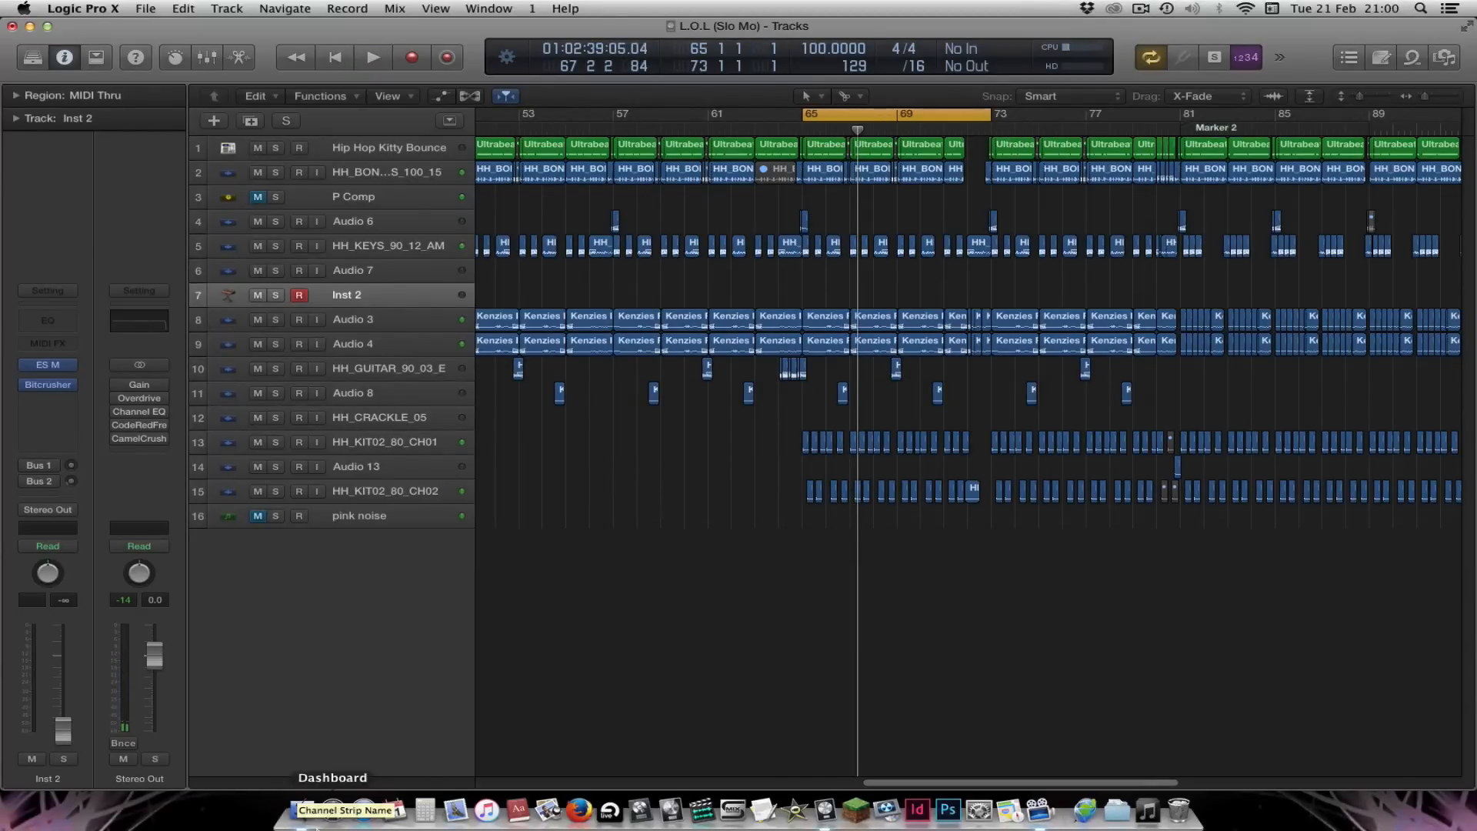
Reopen the mixer, unmute P Comp, audition it in solo and set its volume fader to -3.8 dB during playback
key("x")
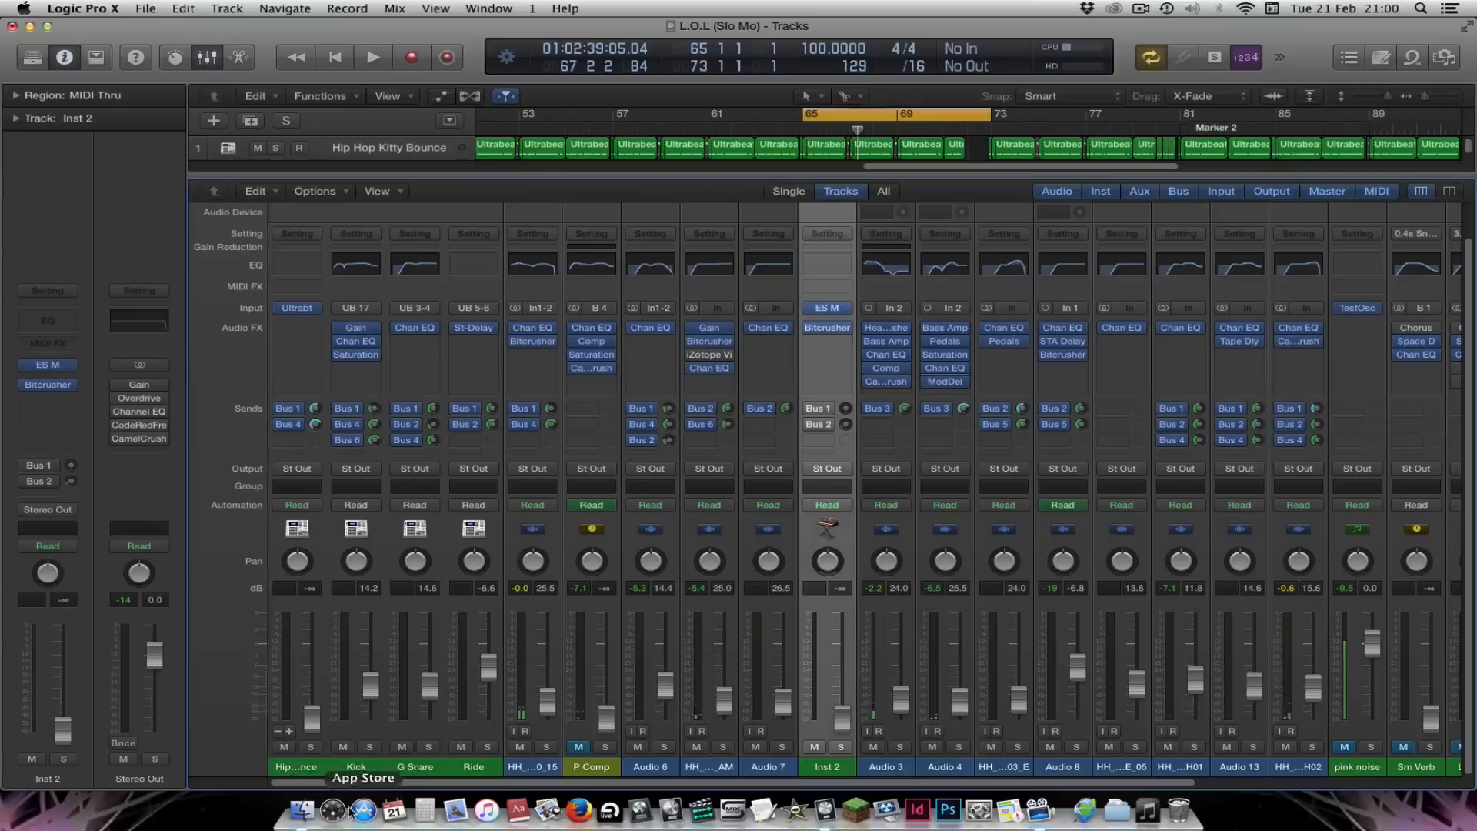
left_click(606, 747)
key("space")
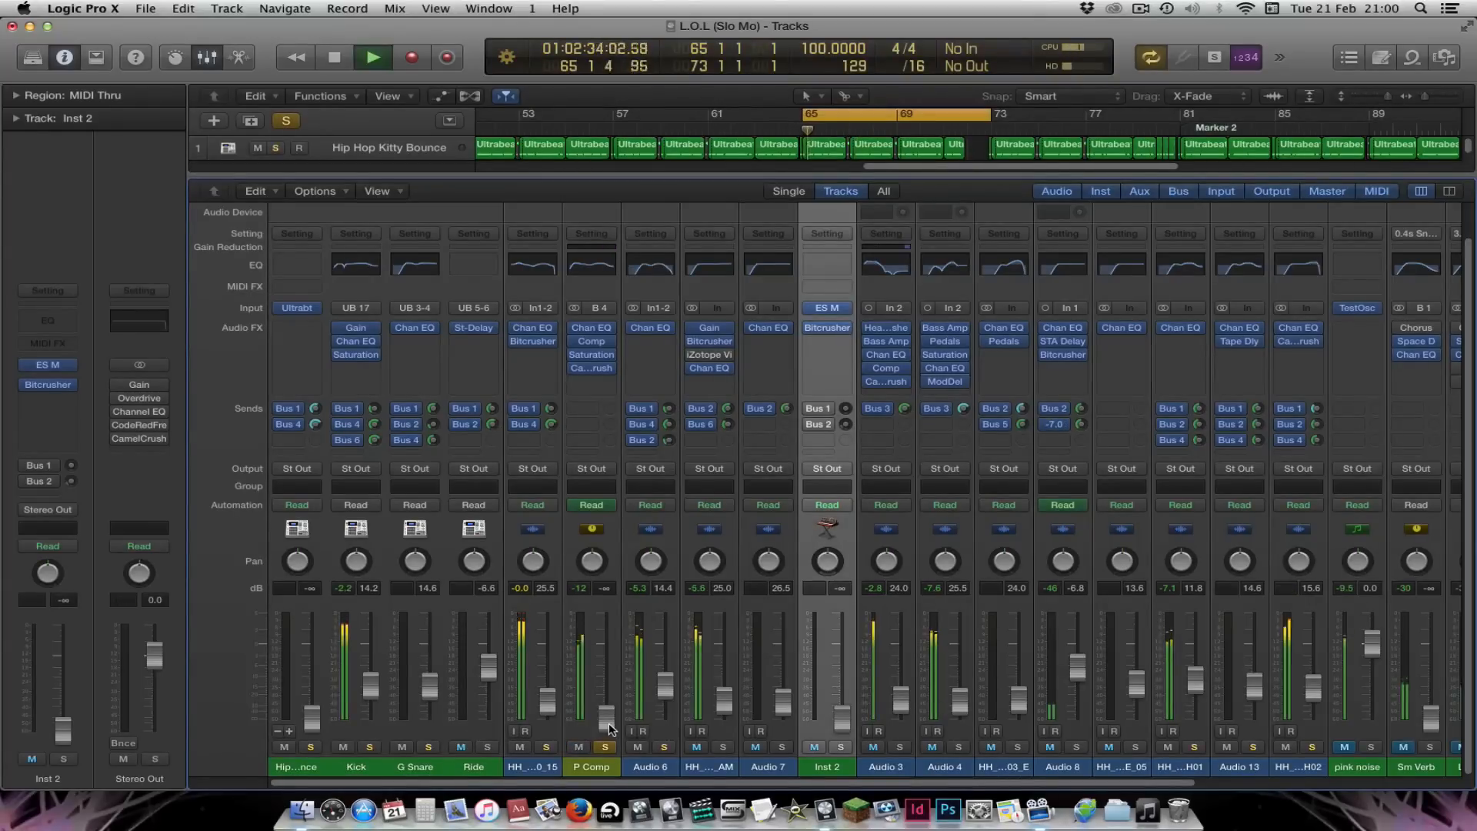
left_click(605, 747)
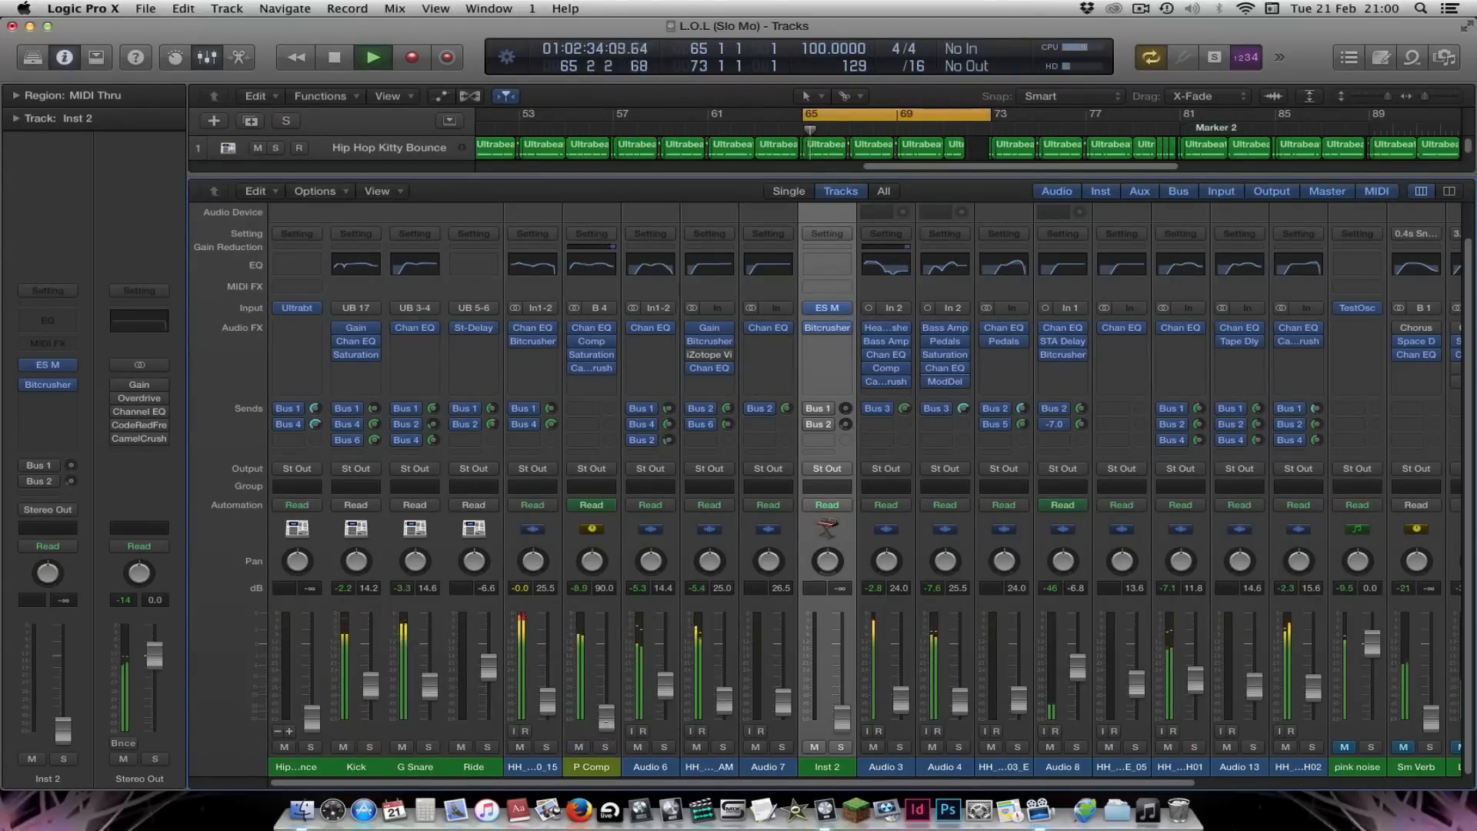
left_click_drag(607, 726, 607, 658)
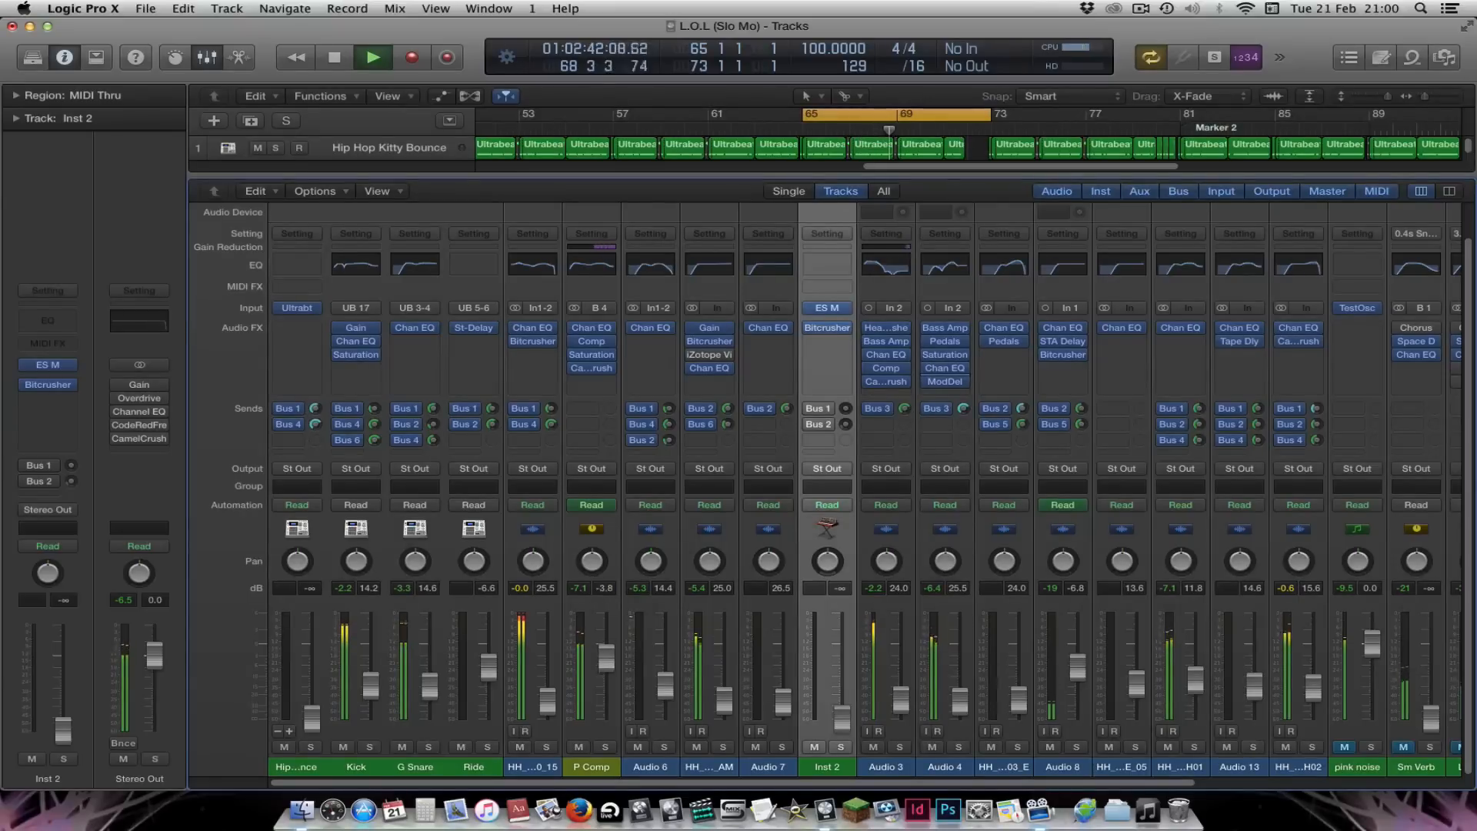
key("space")
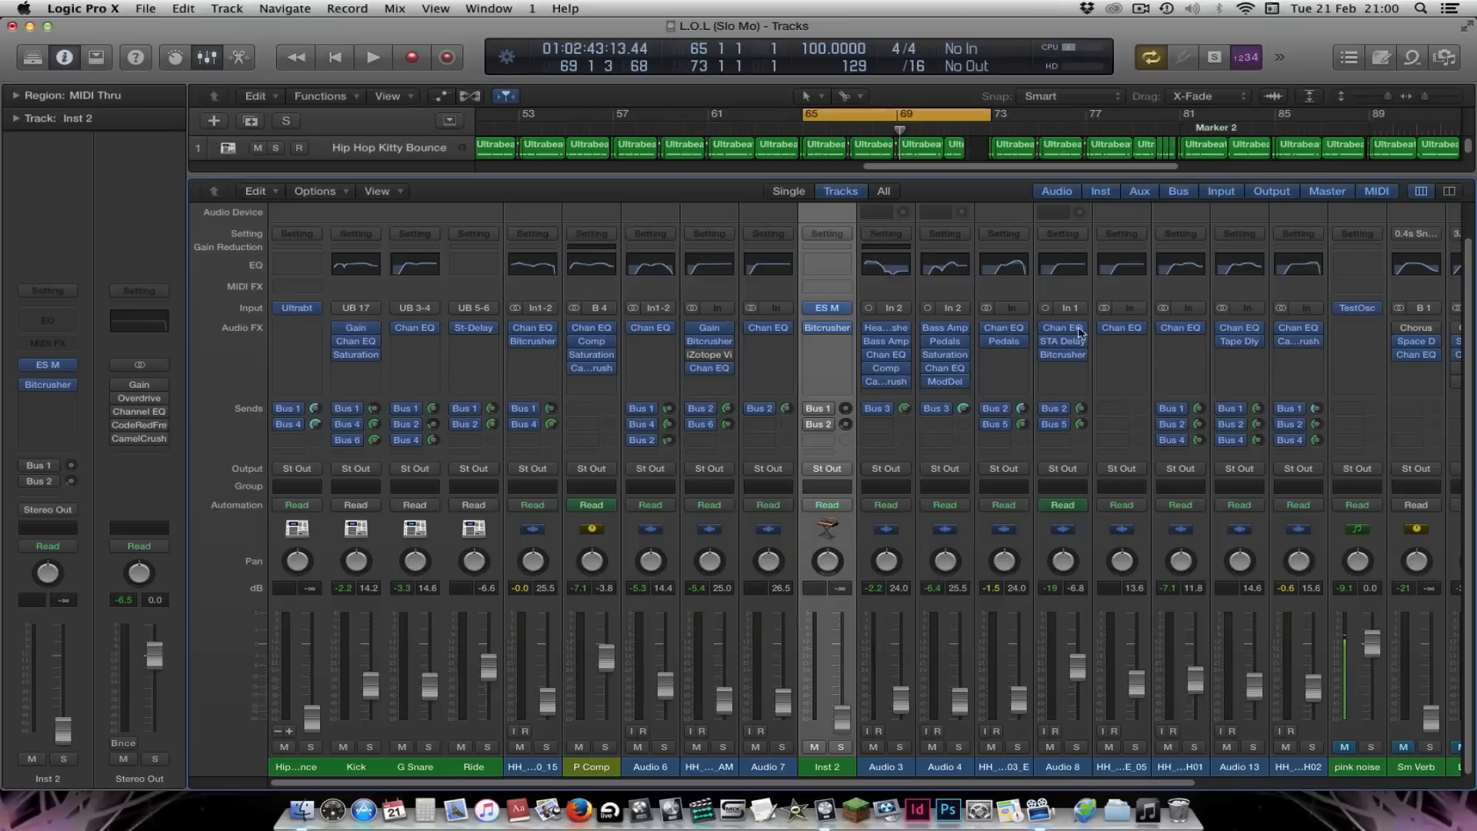
key("space")
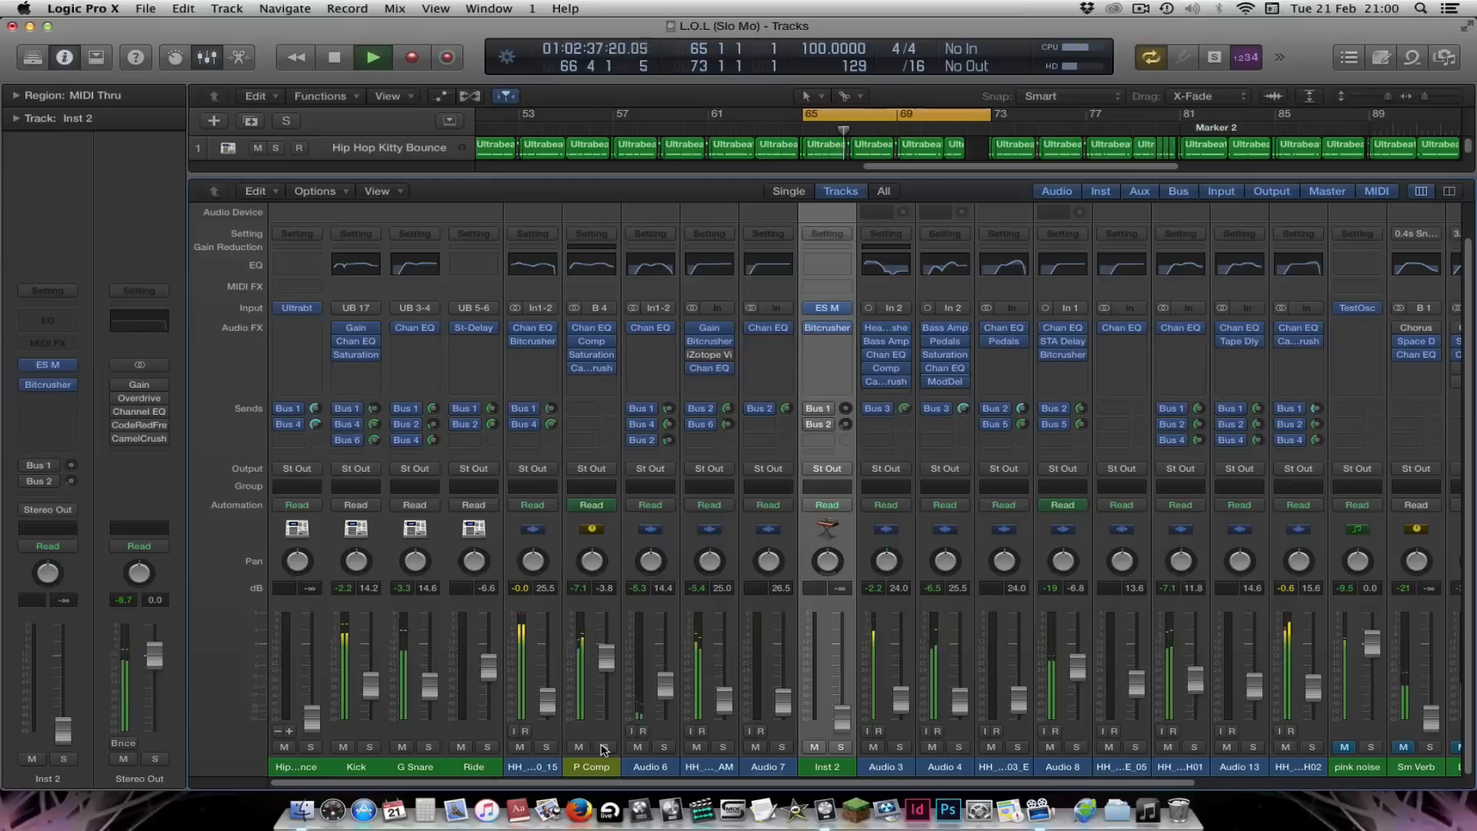
key("space")
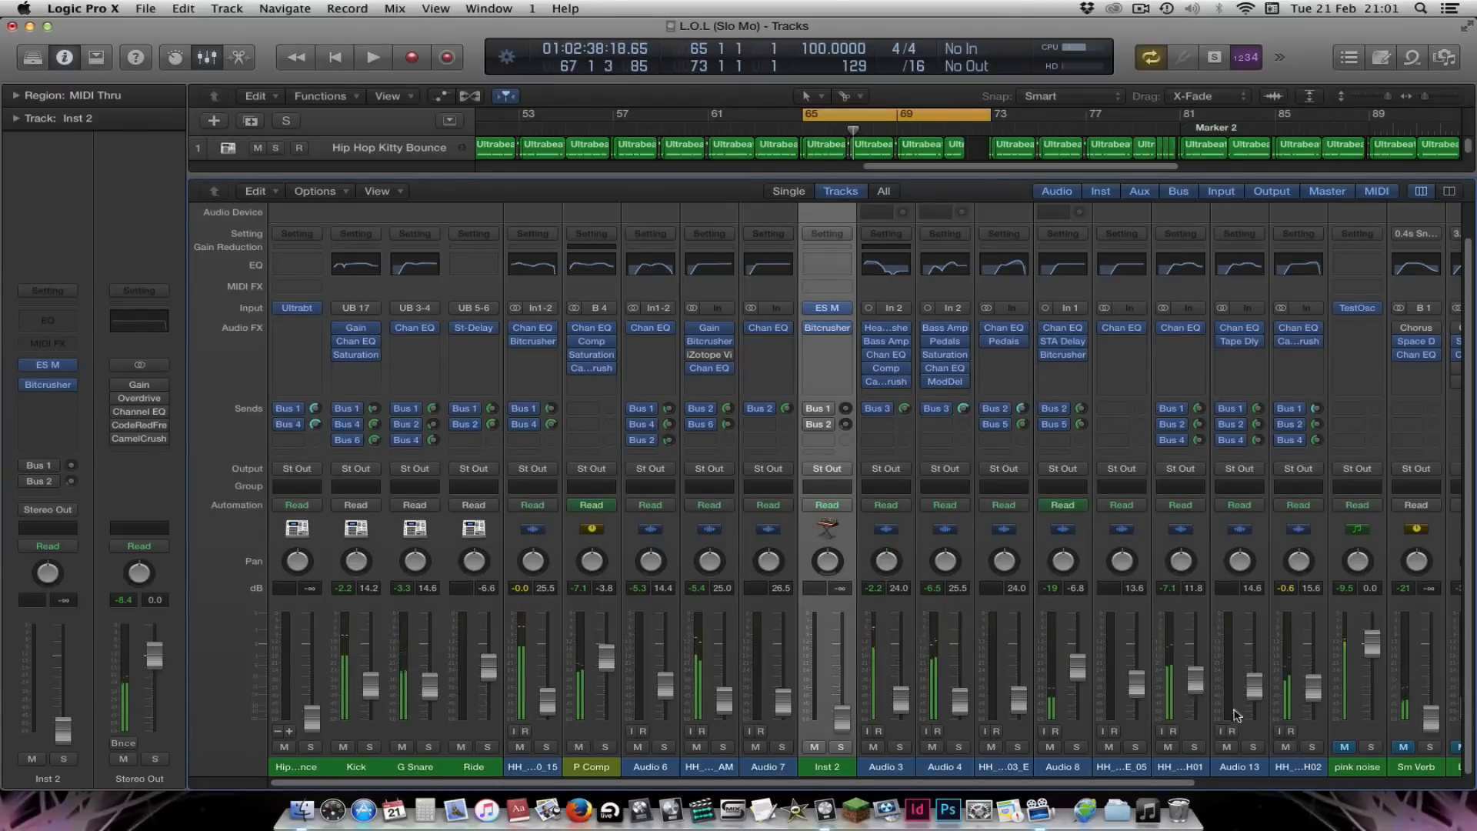
Unmute the Sm Verb channel and set its volume fader to -5.0 dB during playback, checking it in solo
scroll(1306, 727, "right", 6)
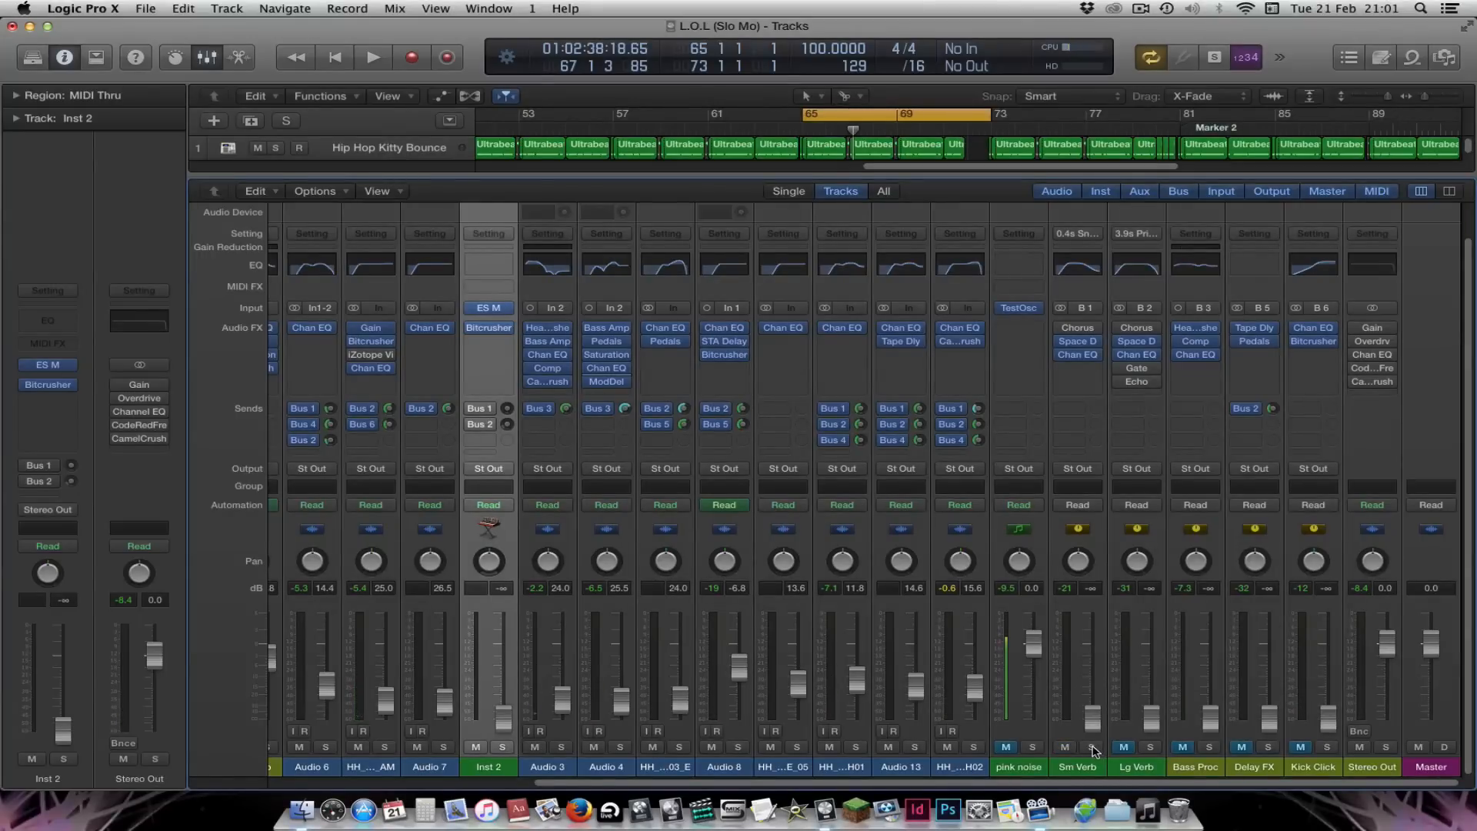
key("space")
left_click_drag(1092, 717, 1093, 658)
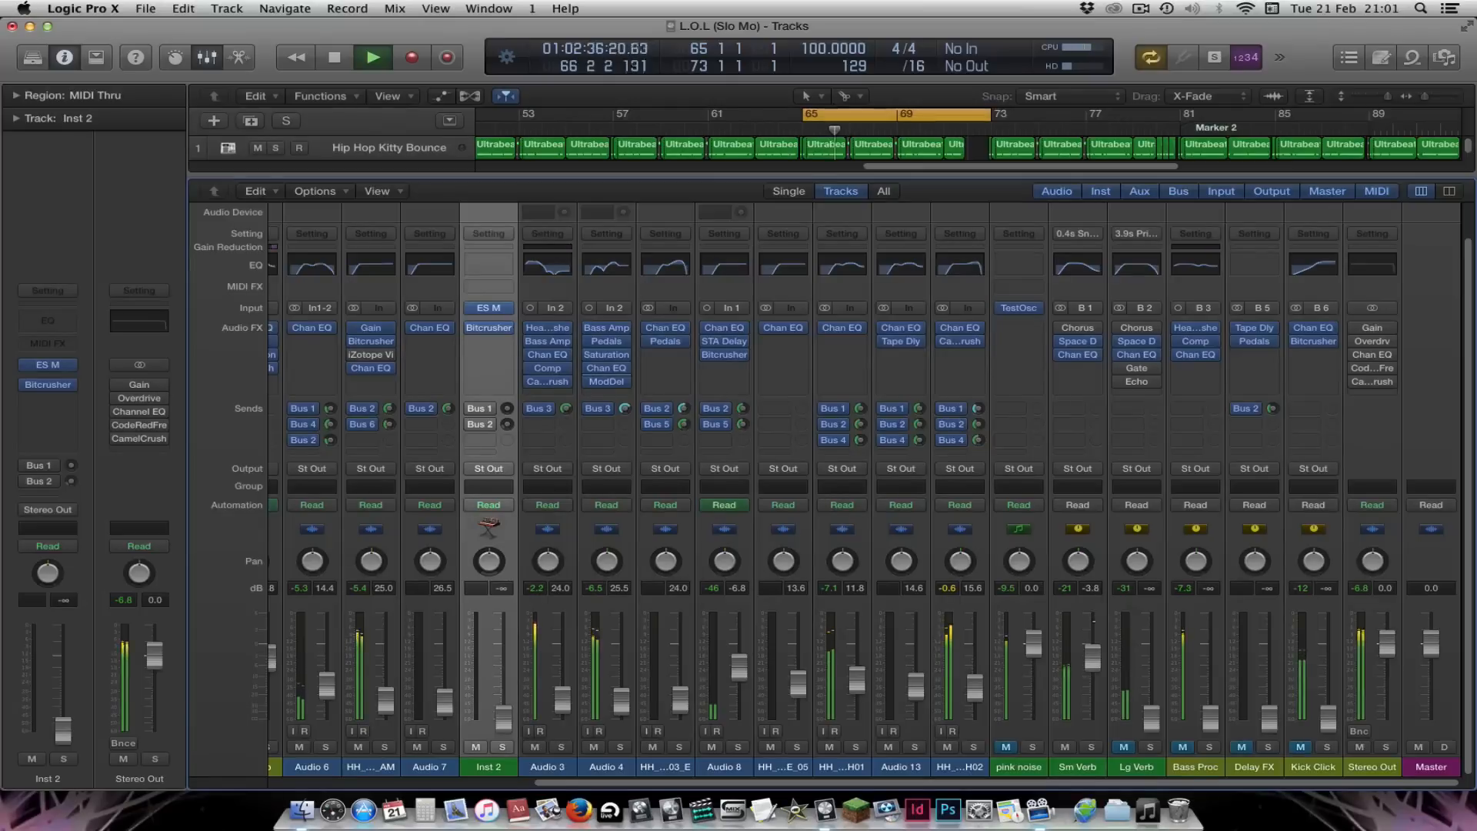
left_click(1092, 747)
left_click(1093, 747)
left_click_drag(1093, 666, 1093, 660)
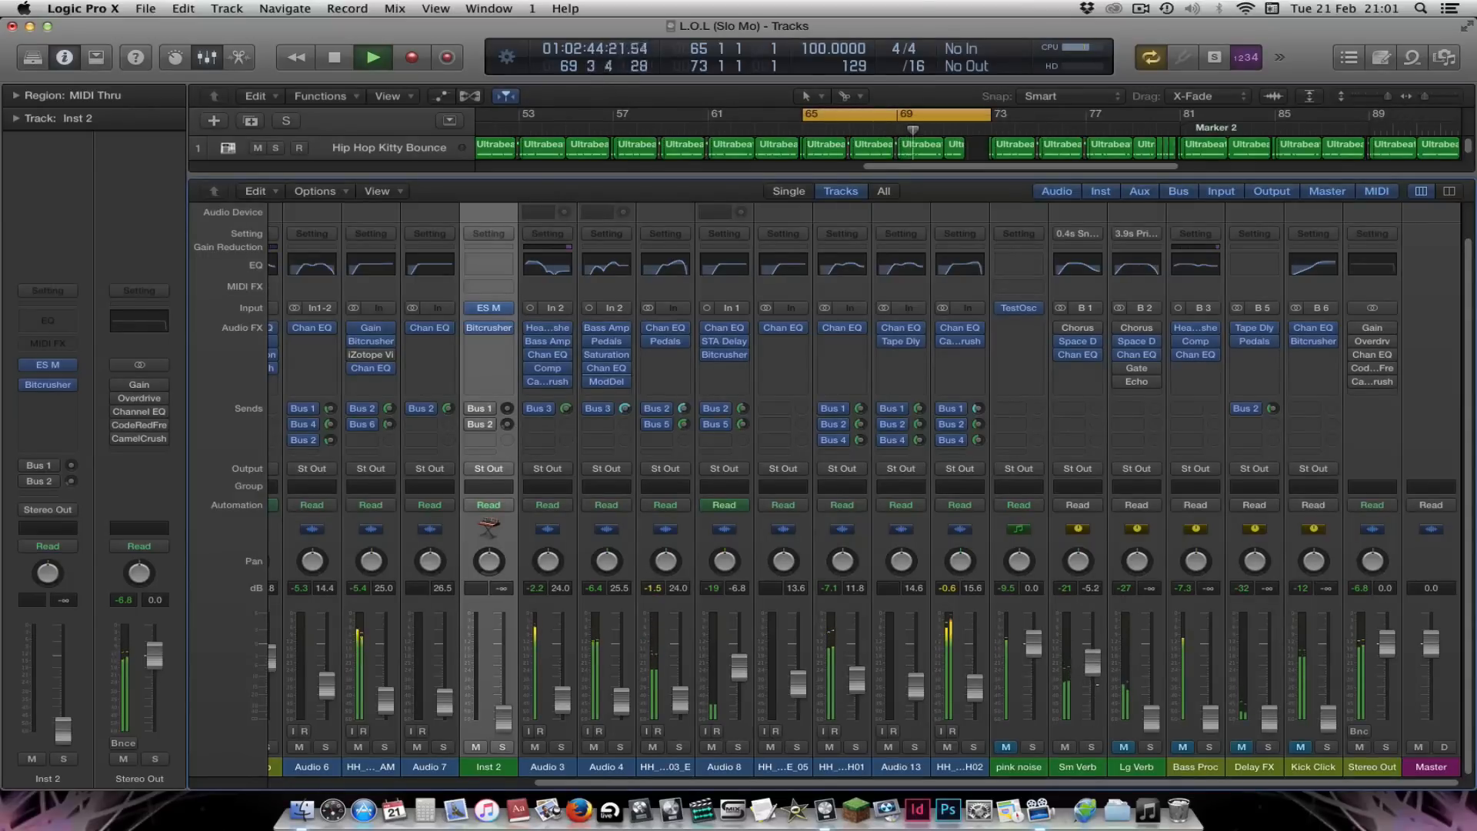
key("space")
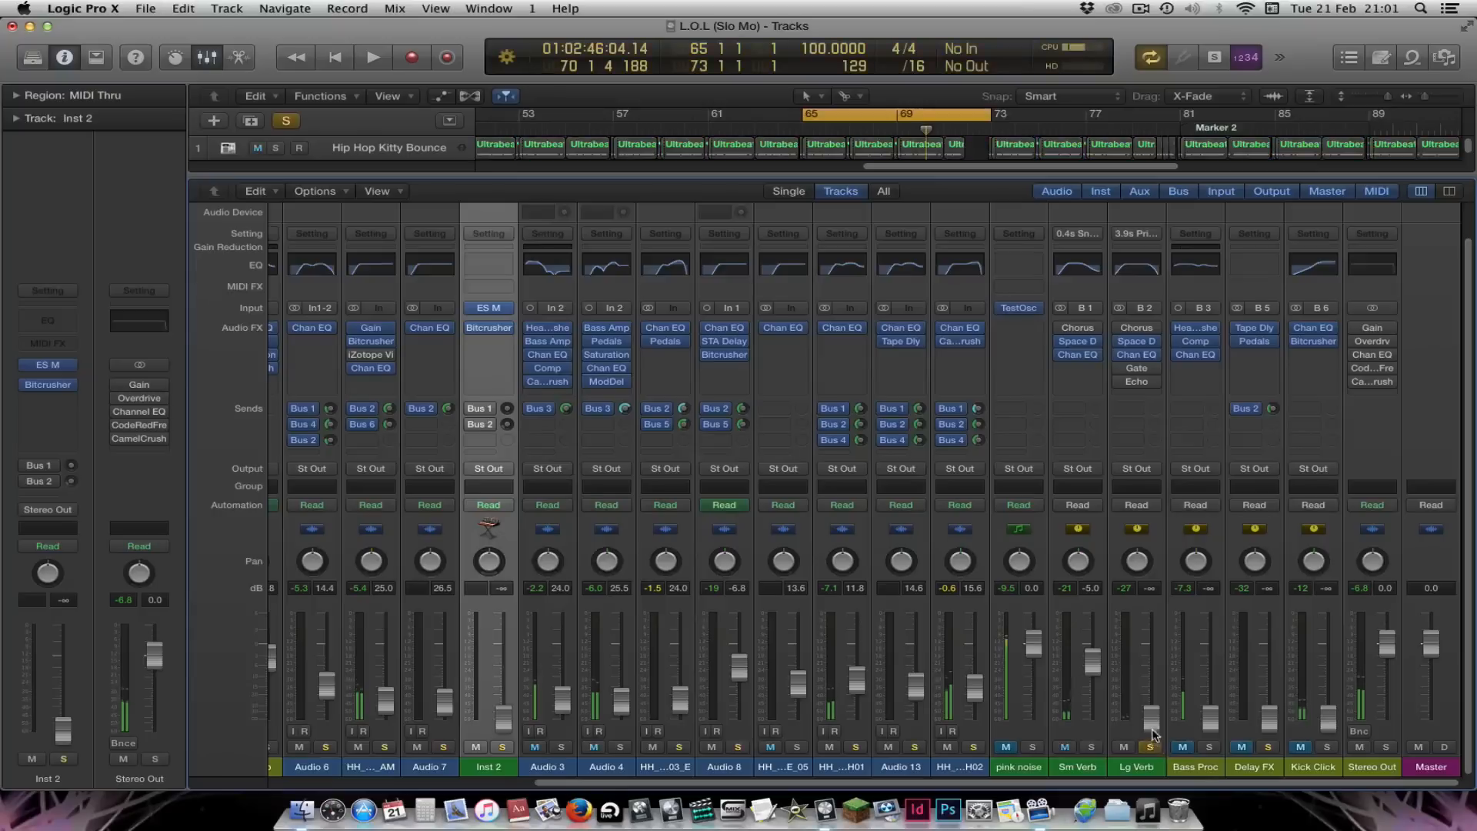
Bring the Lg Verb channel into the mix during playback, trying its volume fader at -0.6 dB and settling on -5.6 dB
key("space")
left_click_drag(1153, 718, 1153, 646)
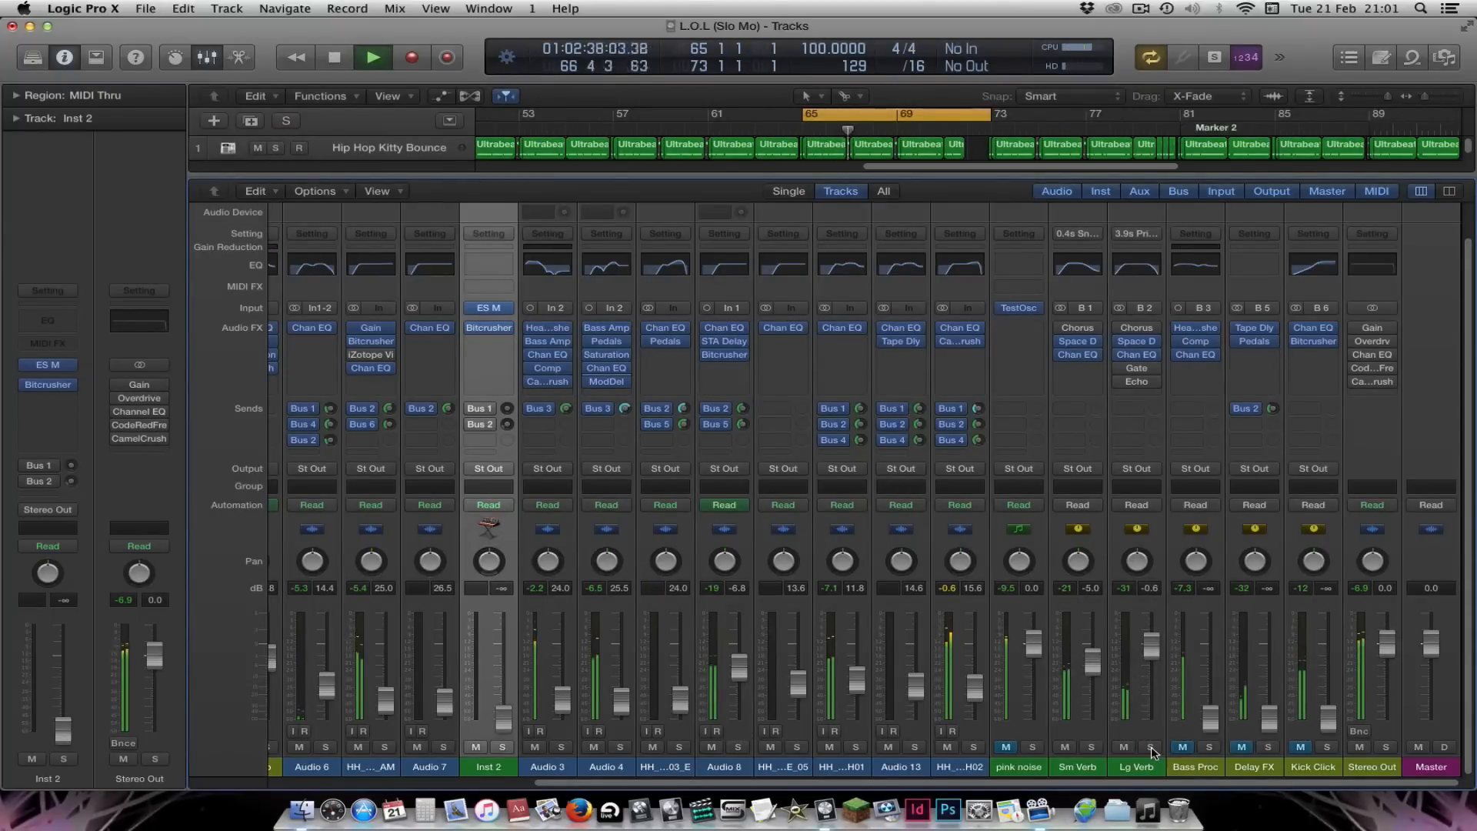
left_click_drag(1157, 647, 1151, 663)
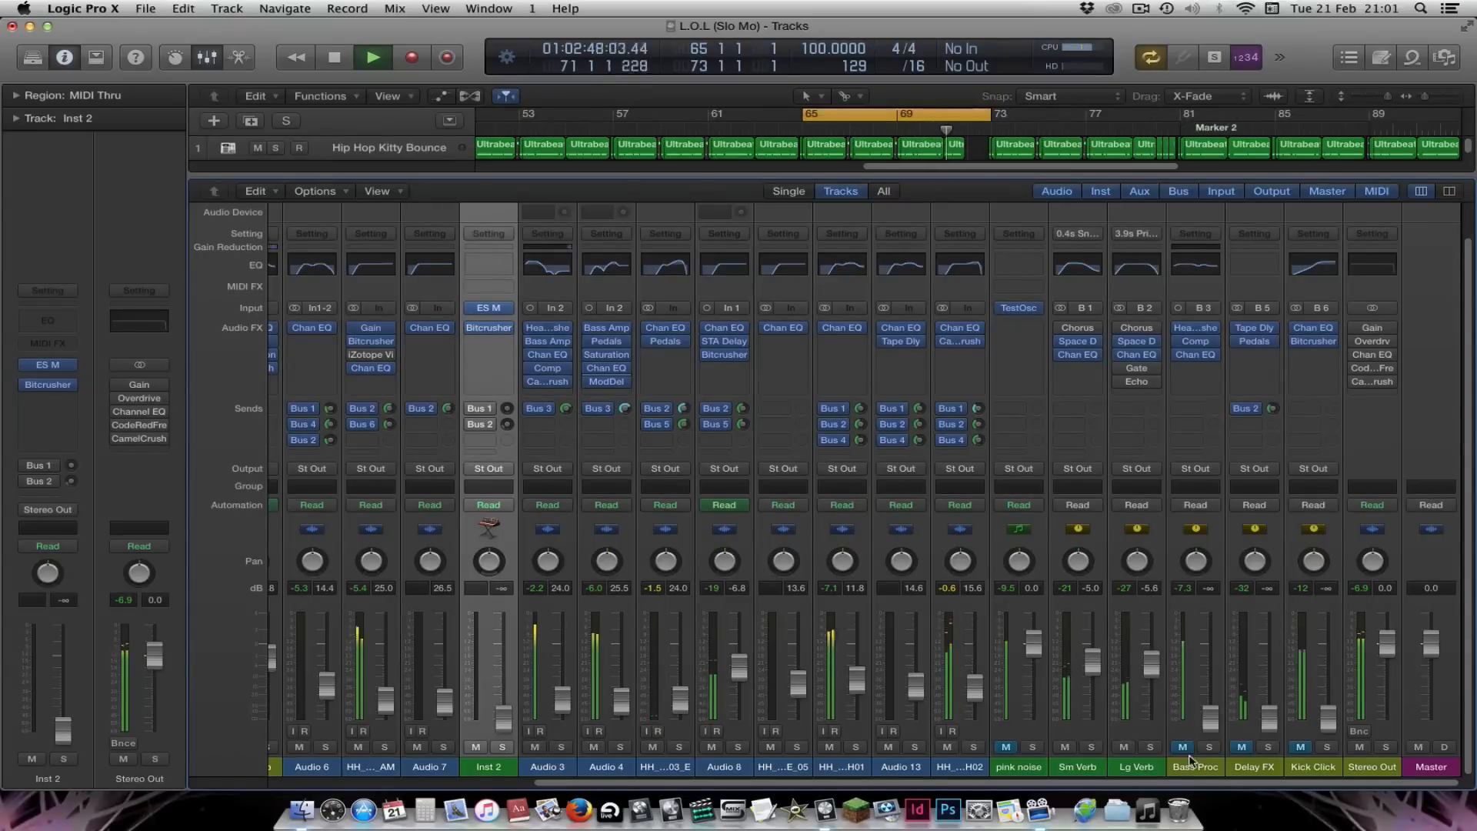
key("space")
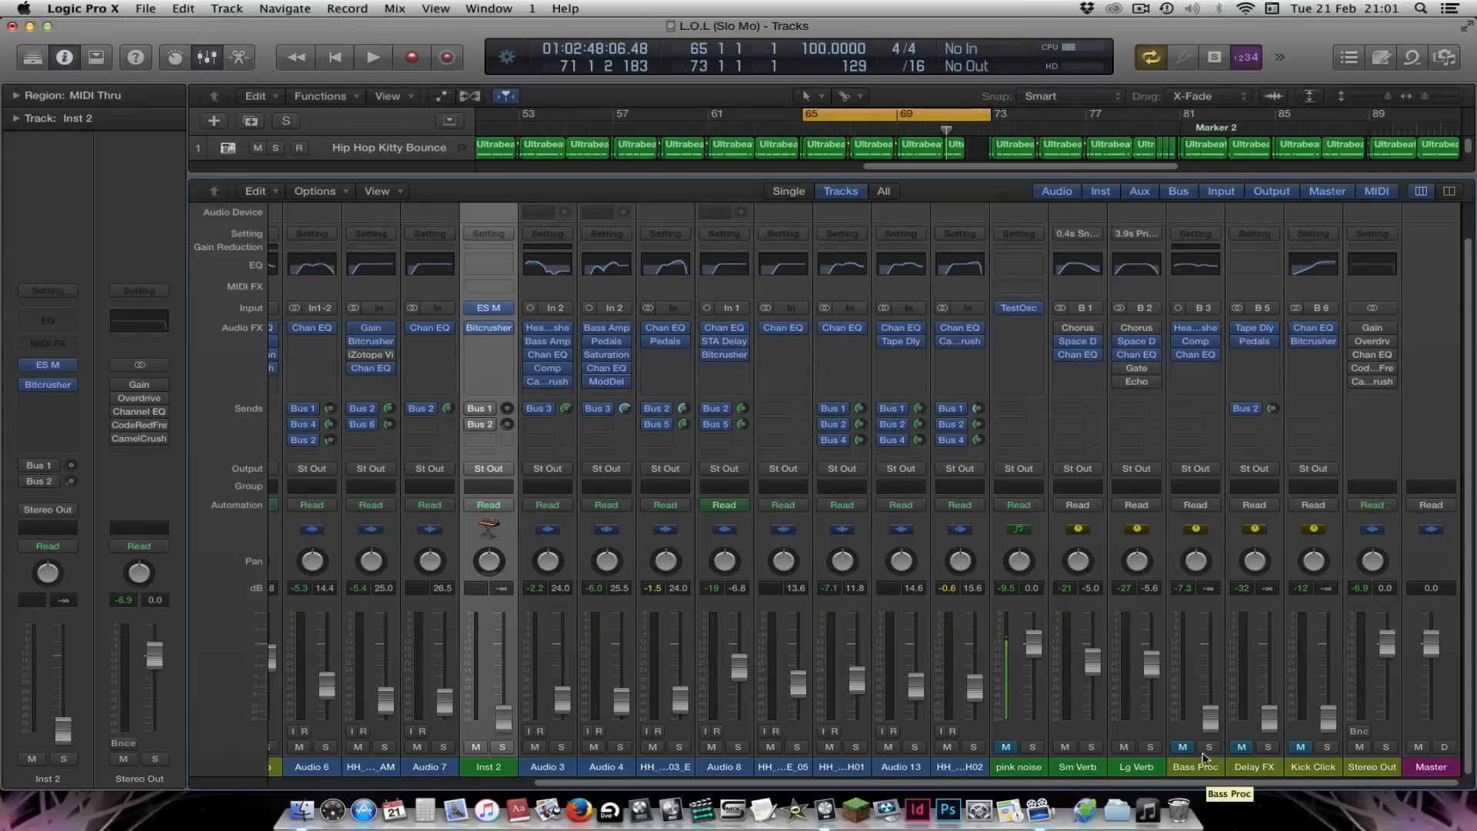
Unmute the Bass Proc channel and set its volume fader to -3.7 dB during playback, auditioning it in solo
left_click(1183, 748)
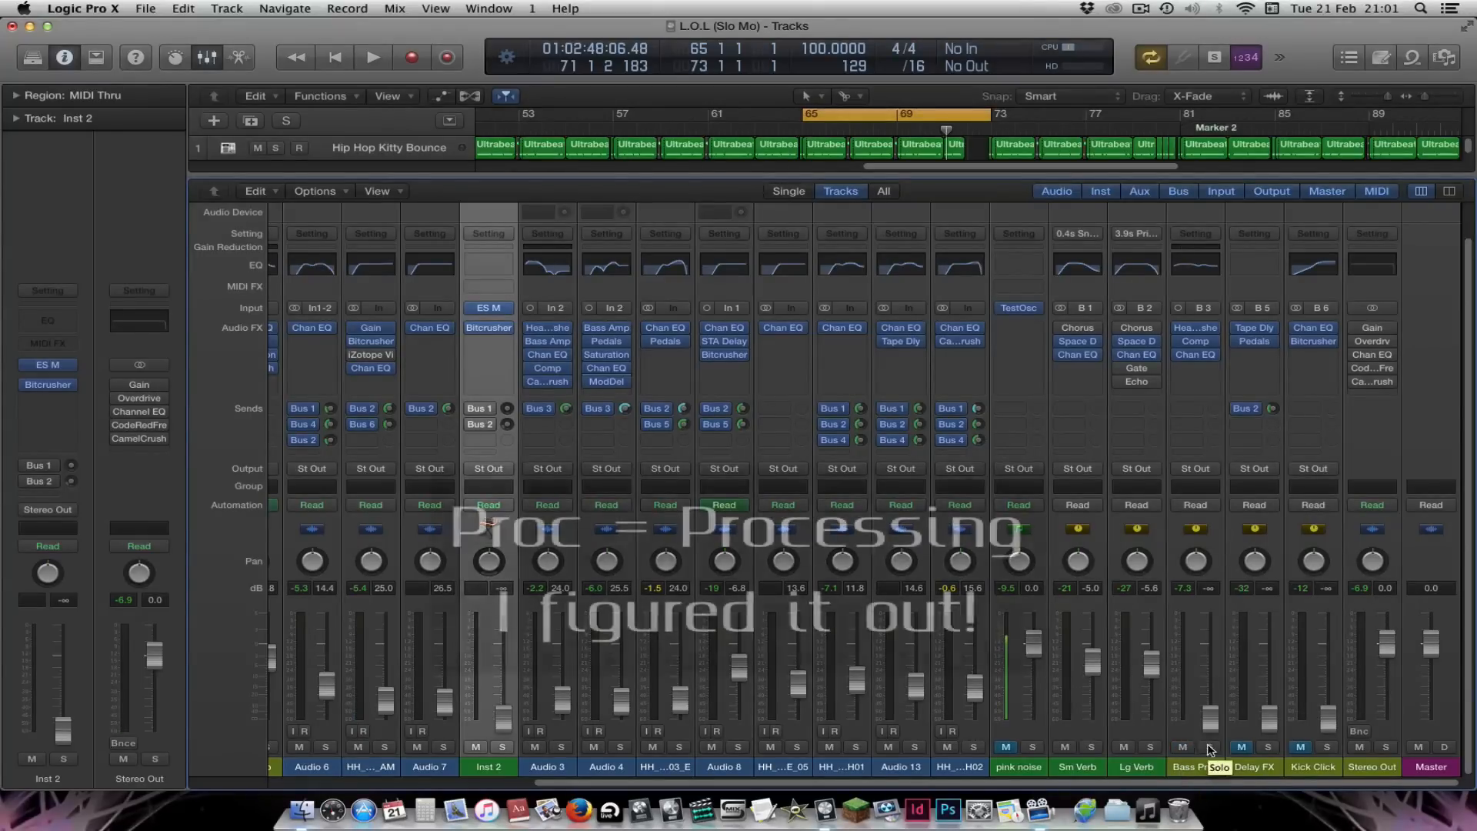
left_click(1209, 747)
left_click(1210, 747)
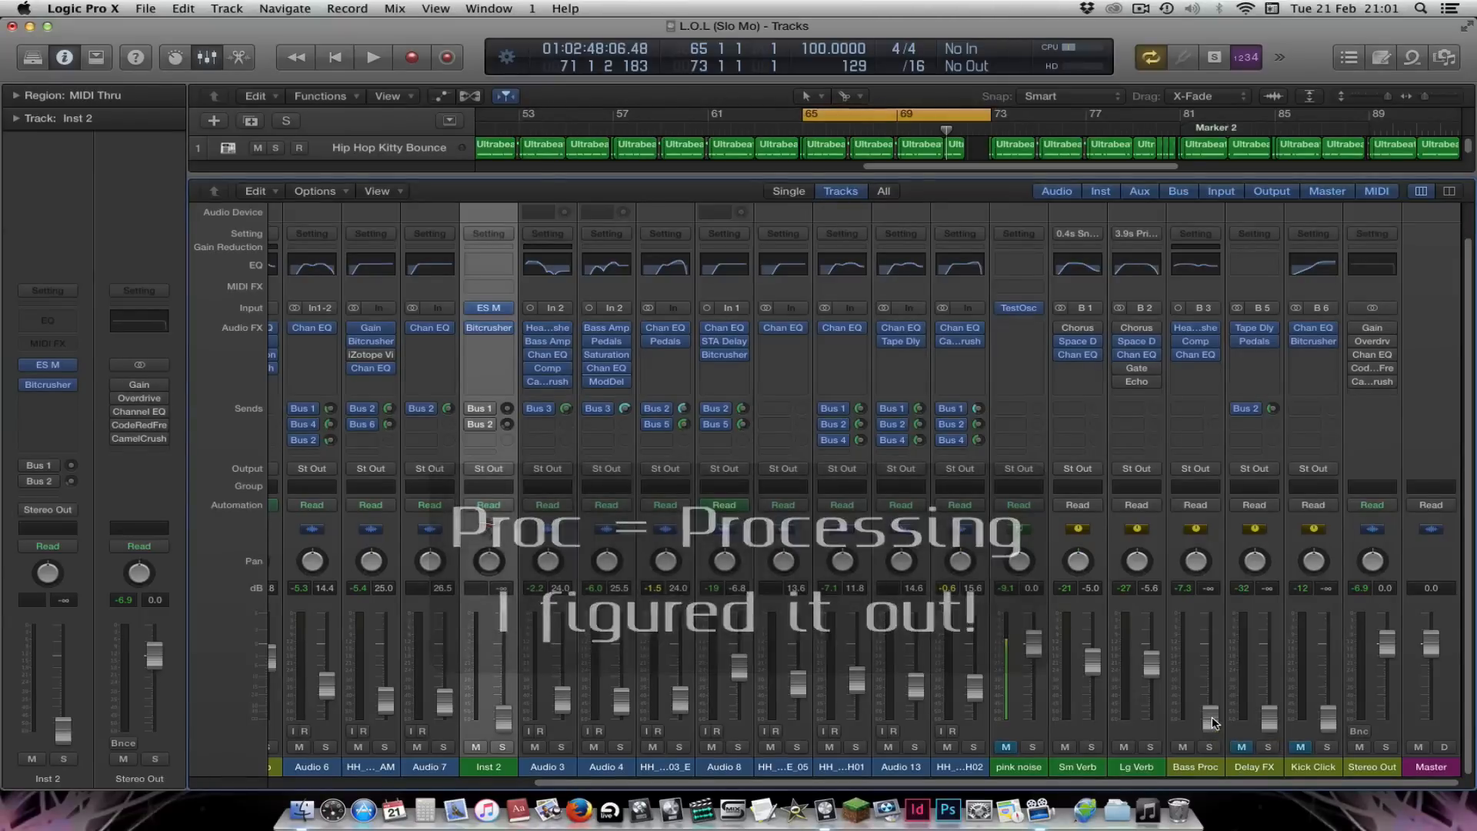
key("space")
left_click_drag(1211, 717, 1212, 669)
left_click(1209, 747)
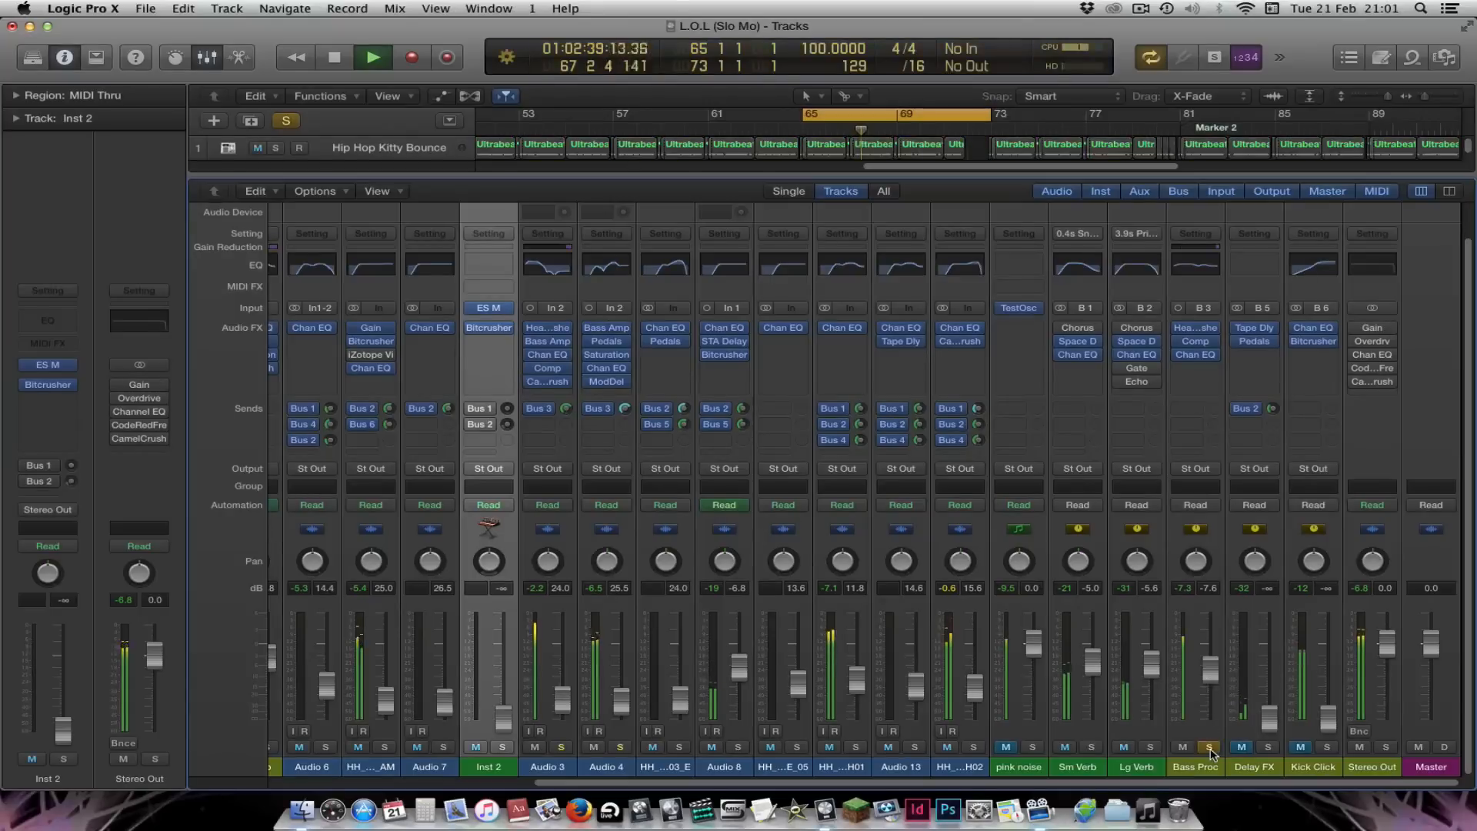
left_click(1209, 747)
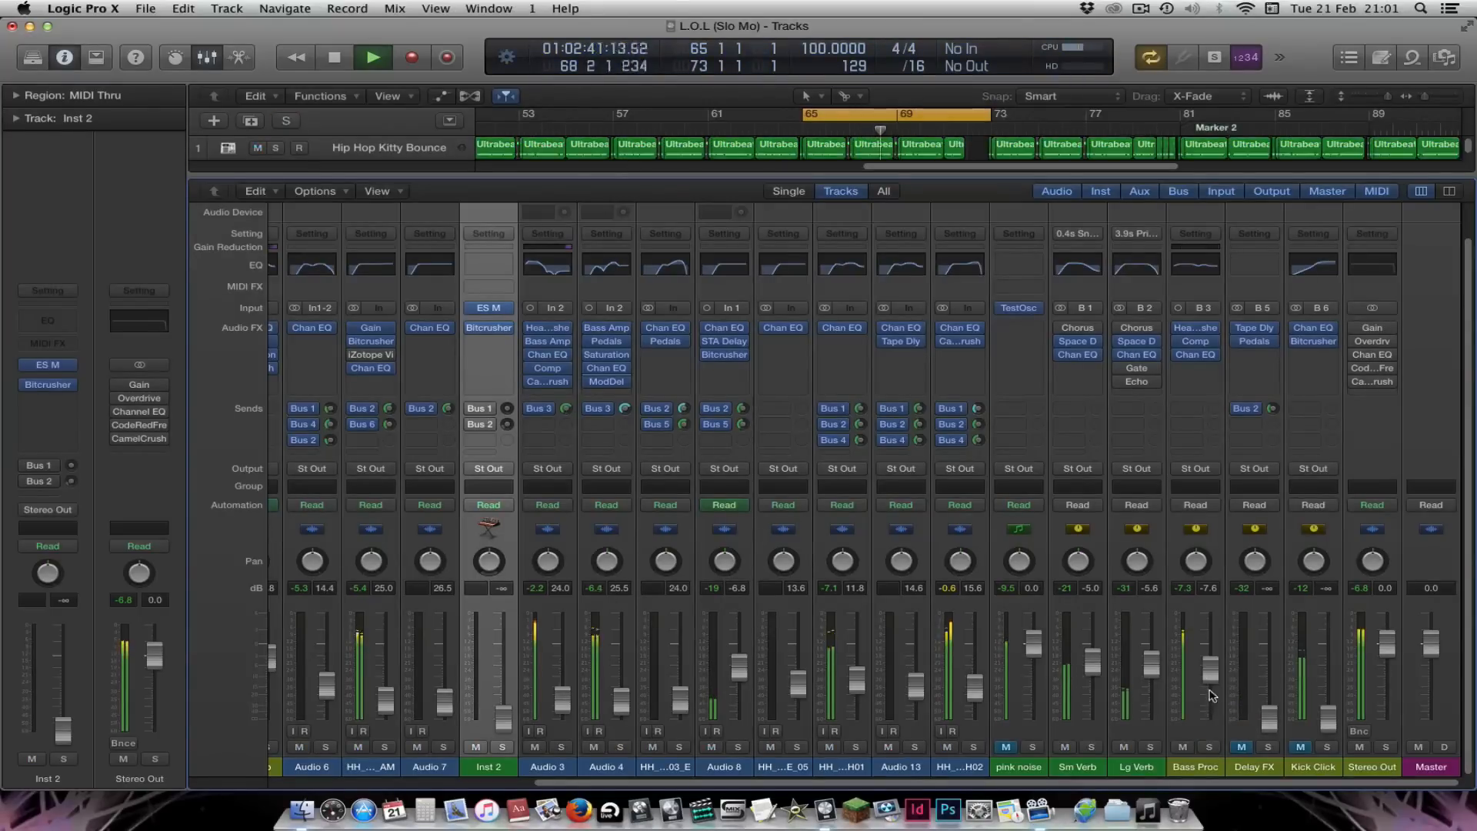
mouse_move(1212, 670)
left_mouse_down()
mouse_move(1211, 650)
mouse_move(1208, 668)
left_mouse_up()
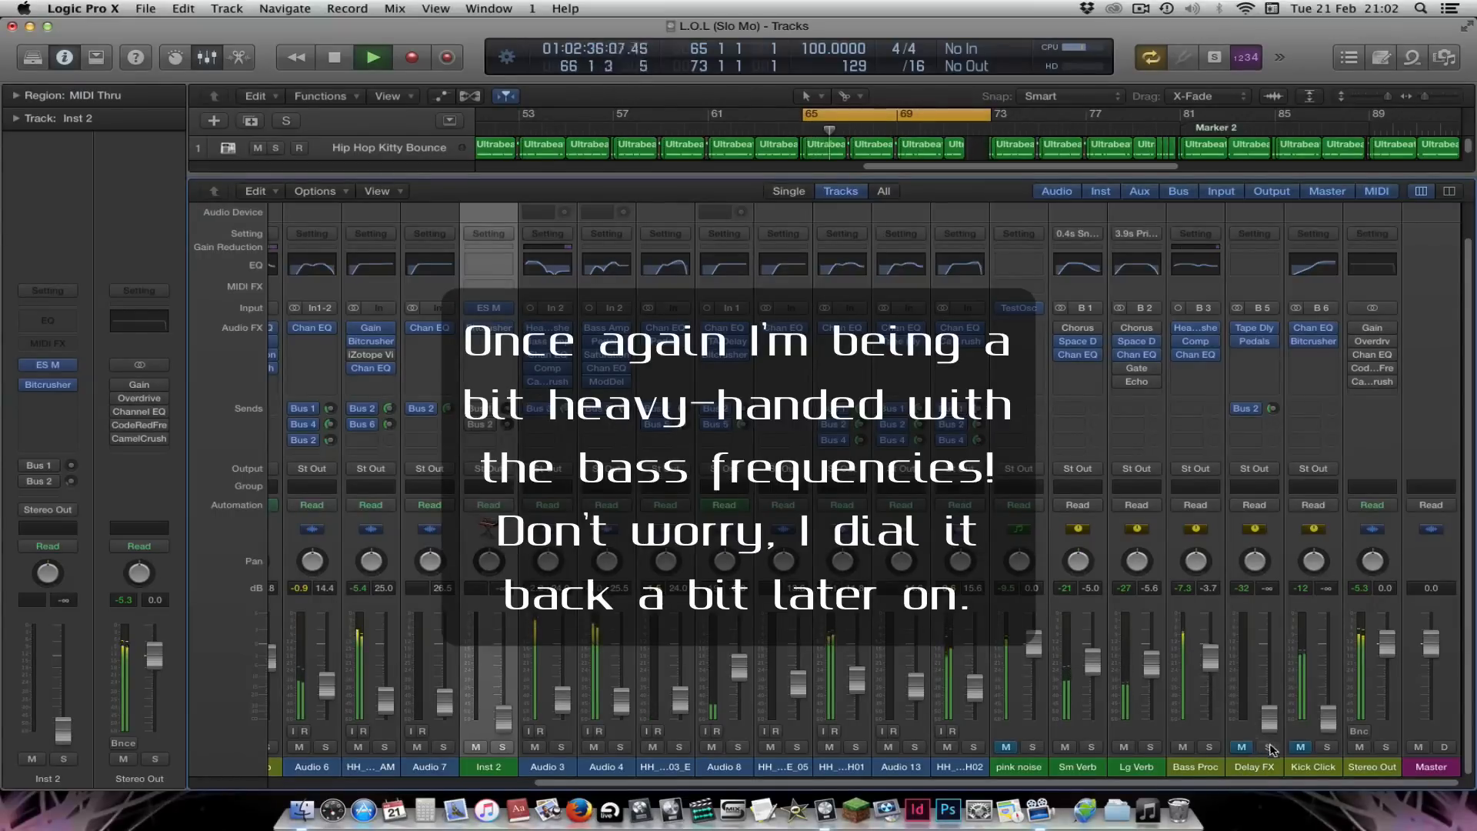
Unmute the Delay FX channel, set its volume fader to -5.3 dB during playback and audition it in solo
left_click(1243, 747)
left_click_drag(1270, 723, 1269, 666)
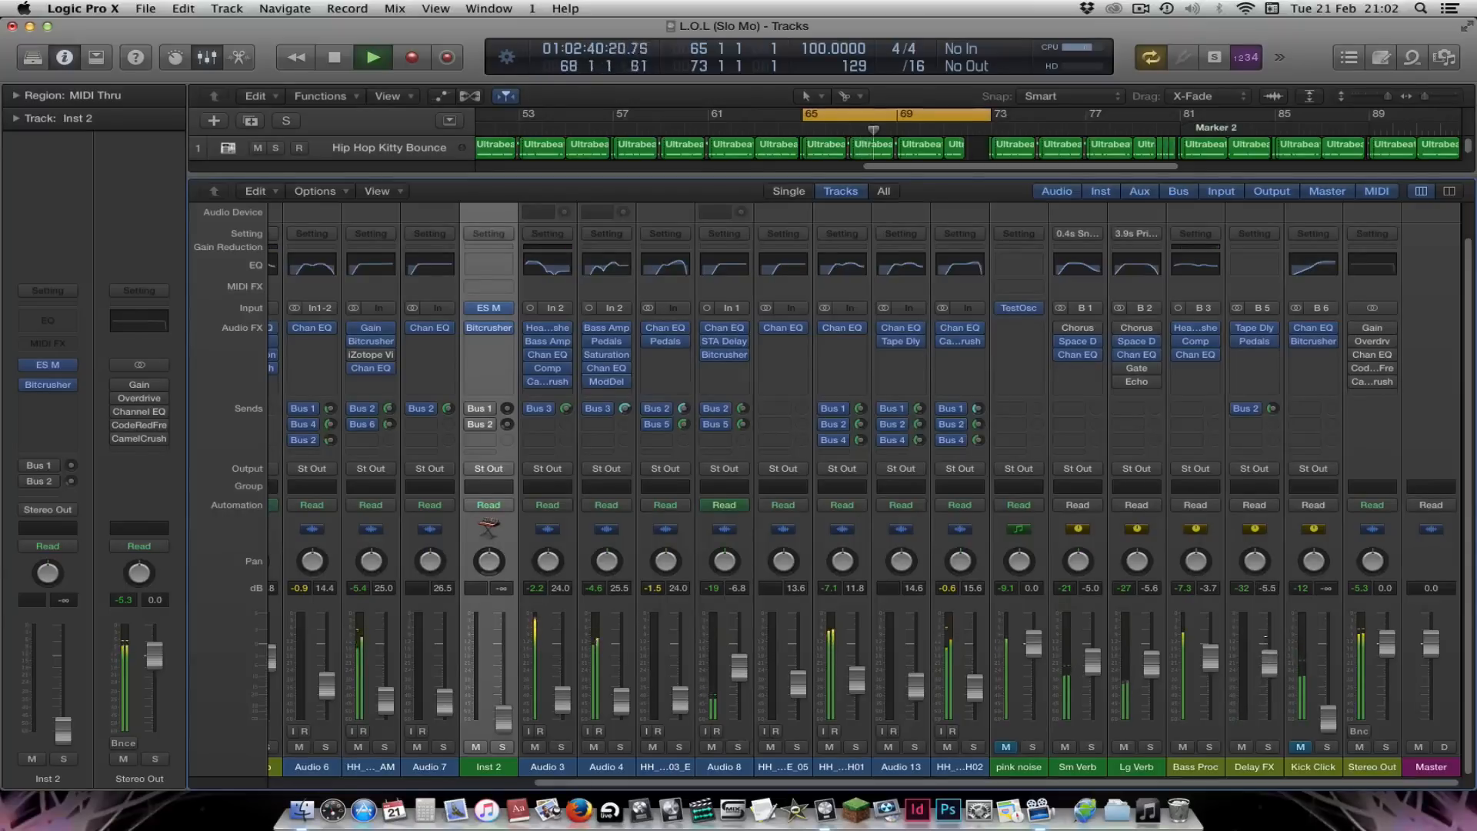
left_click(1268, 747)
key("space")
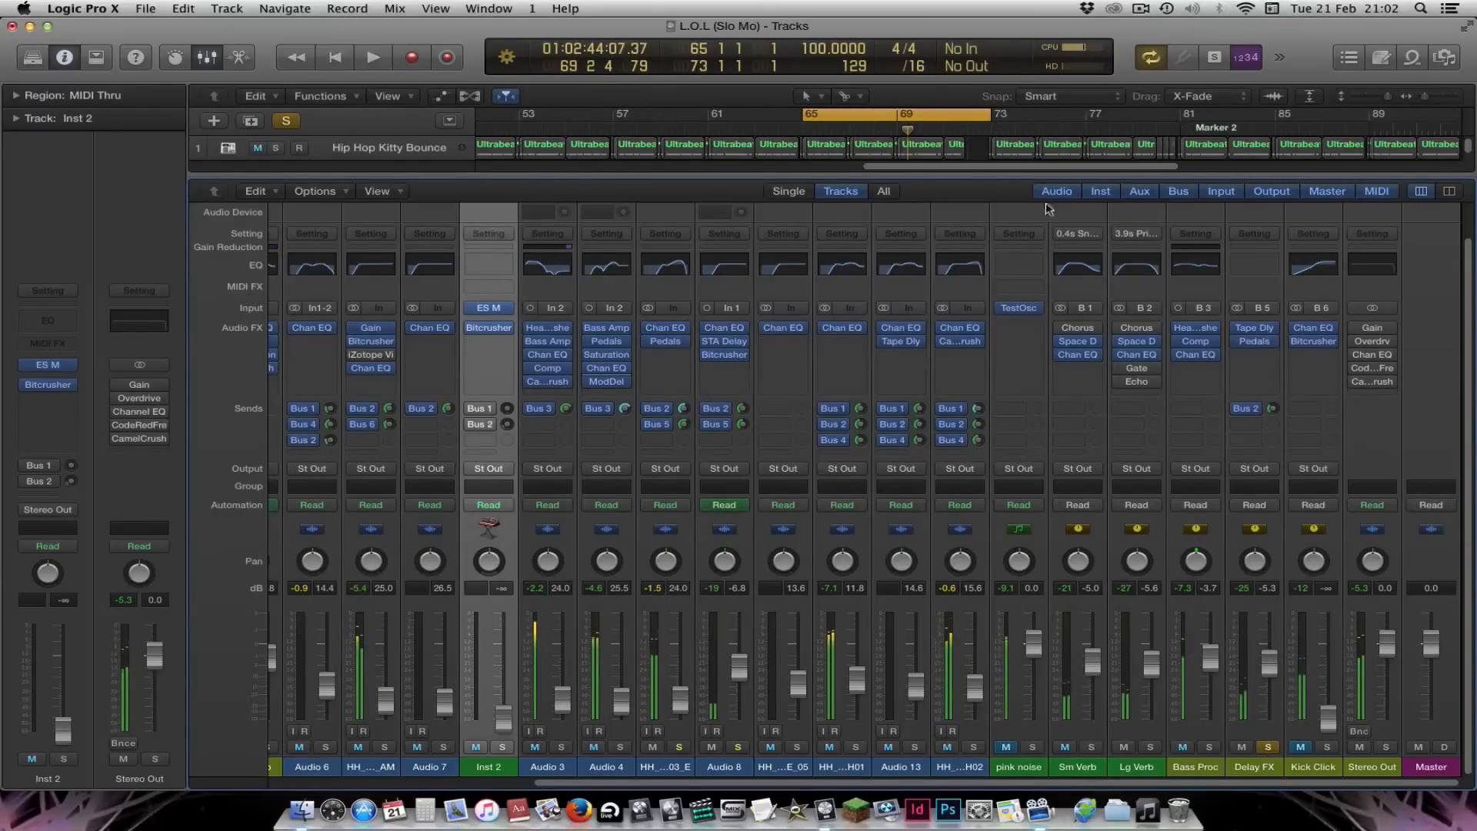
Hide the mixer, narrow the cycle range to bar 68 beat 4 through bar 71, check it briefly and show the mixer again
key("x")
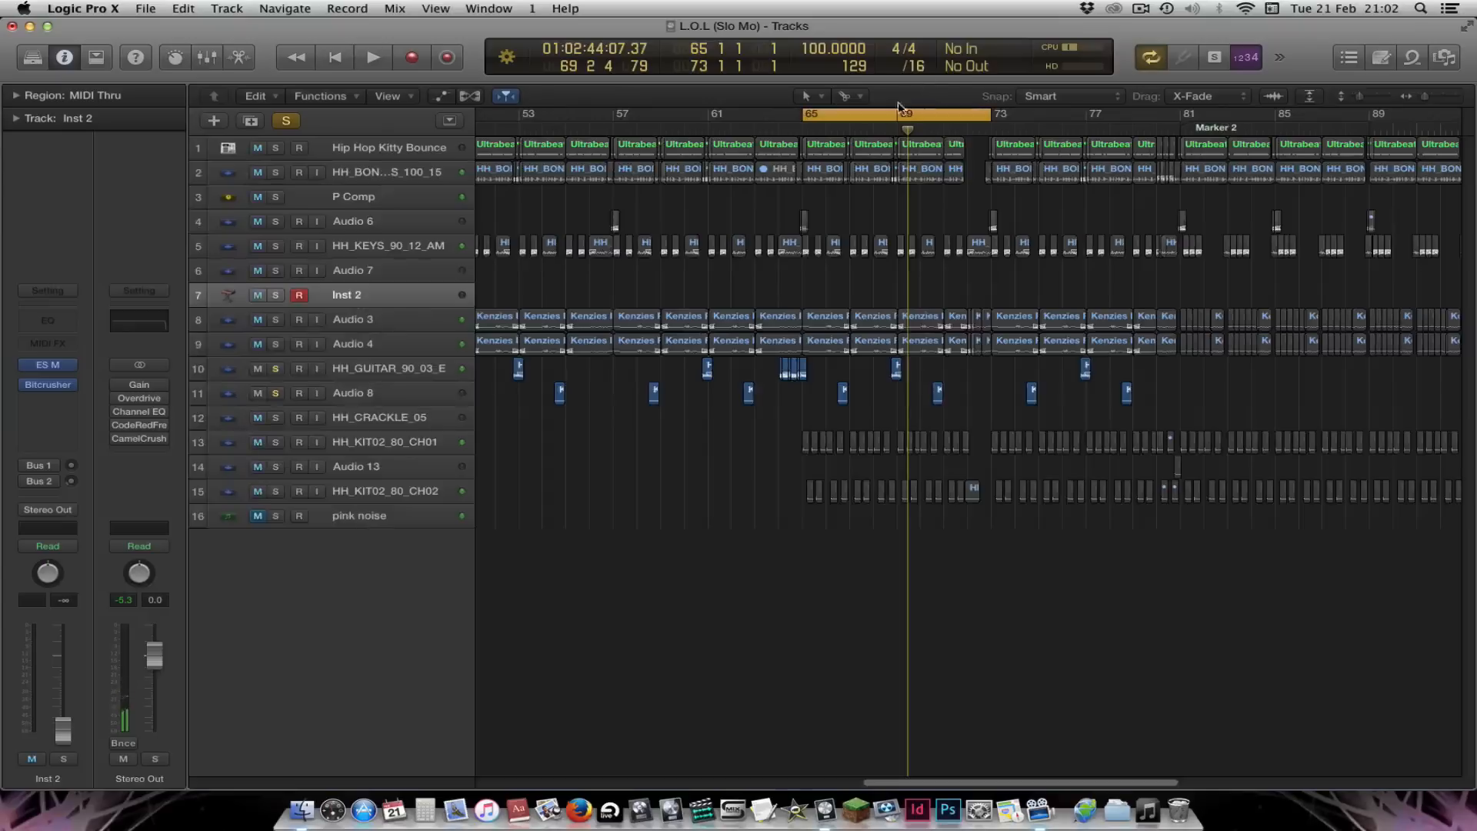
mouse_move(890, 118)
left_mouse_down()
mouse_move(956, 143)
mouse_move(879, 117)
left_mouse_up()
key("space")
key("space")
key("x")
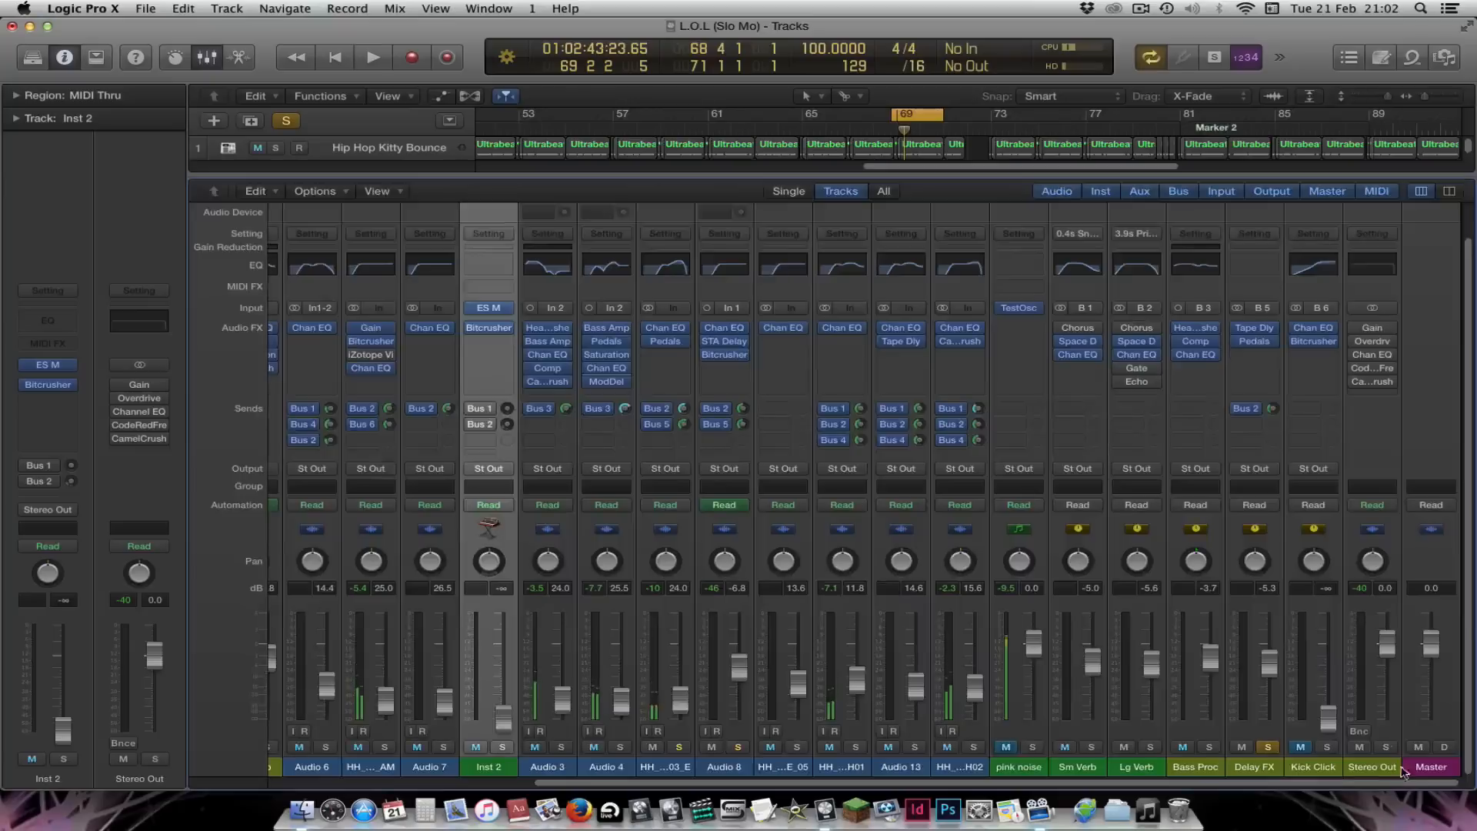
Raise the Delay FX fader to -1.7 dB, and unmute Kick Click at -4.4 dB during playback
key("space")
left_click_drag(1272, 679, 1272, 656)
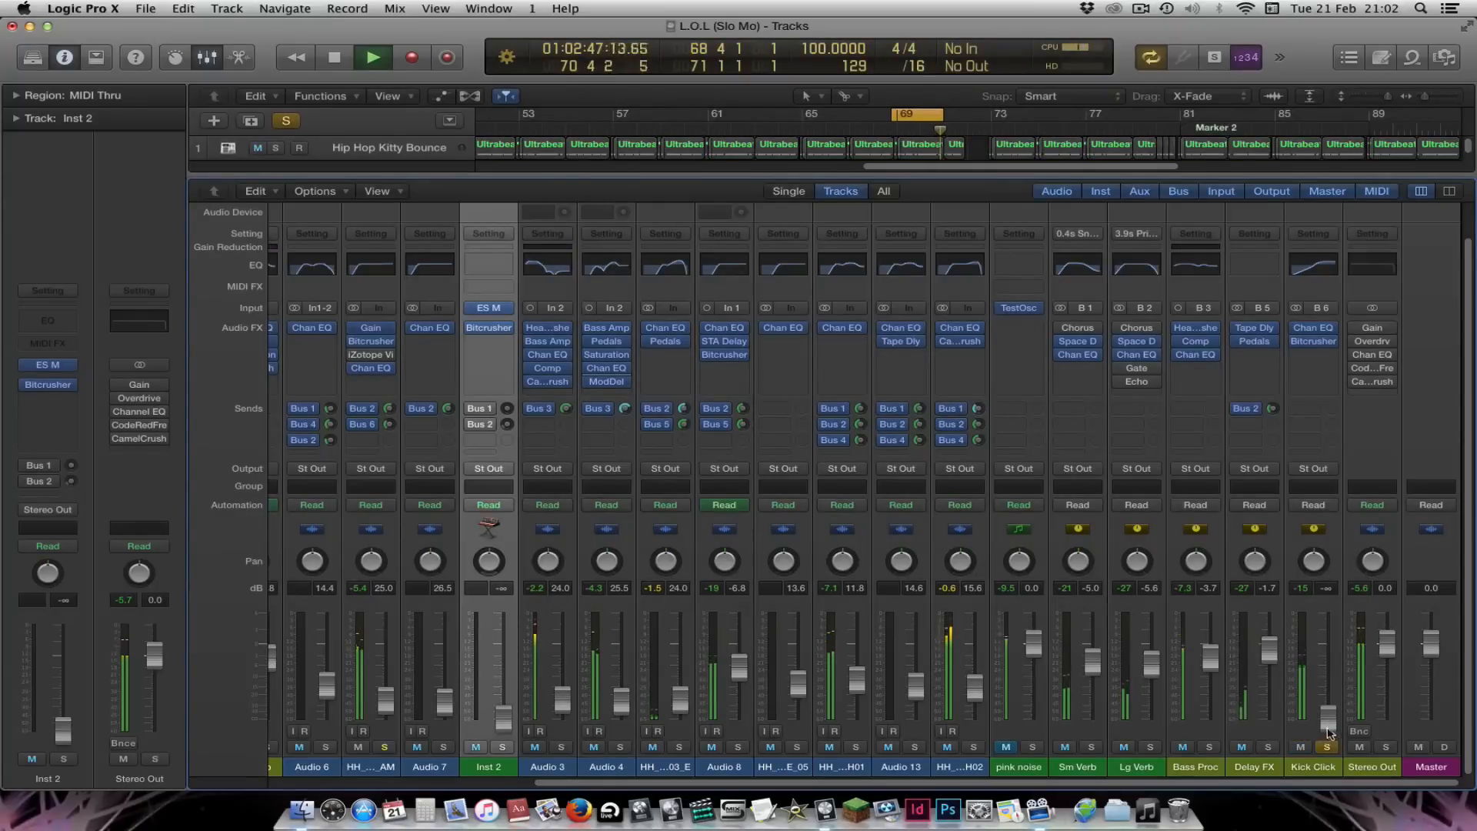
left_click_drag(1333, 729, 1333, 707)
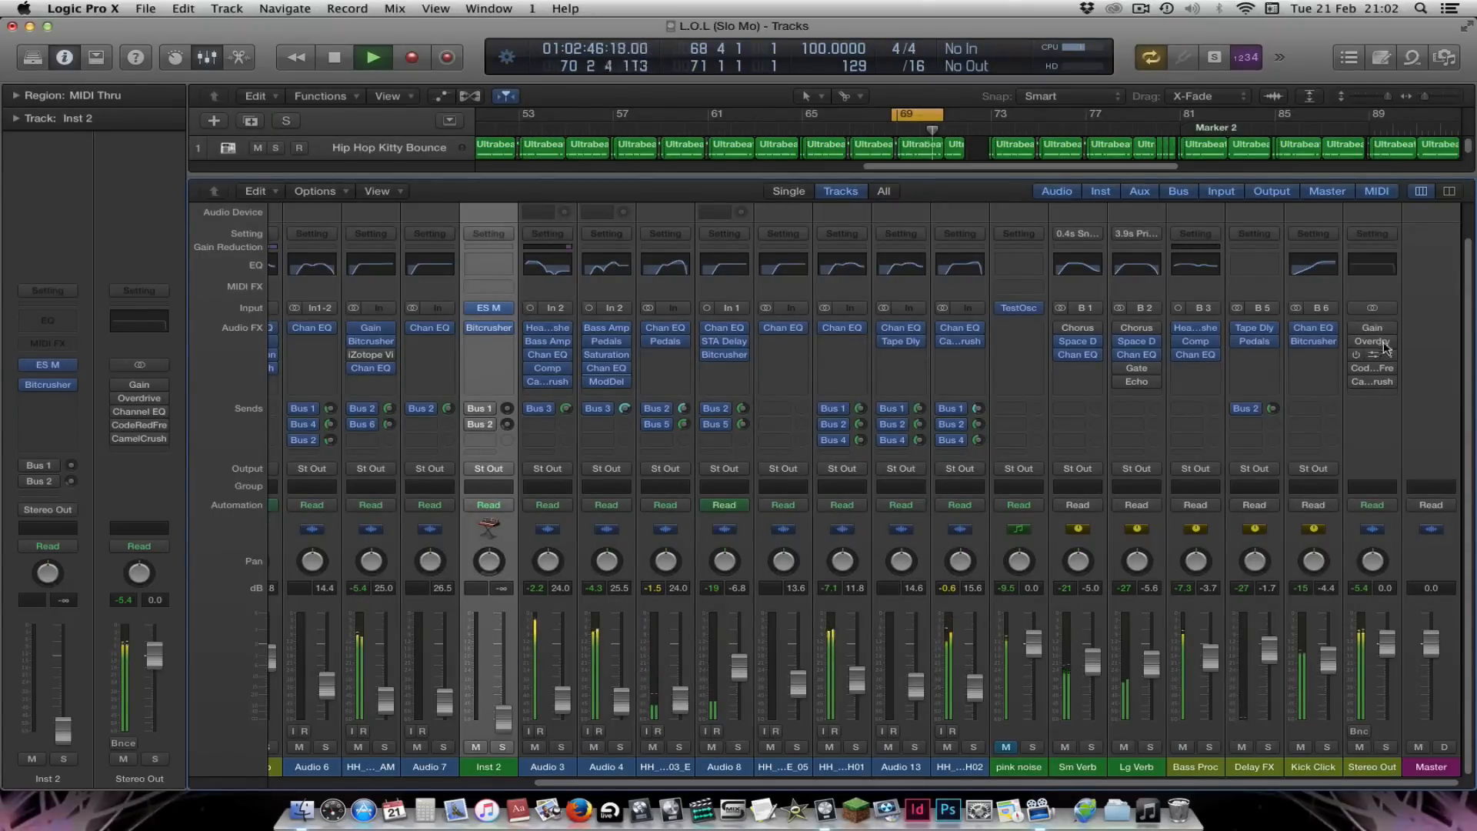
key("space")
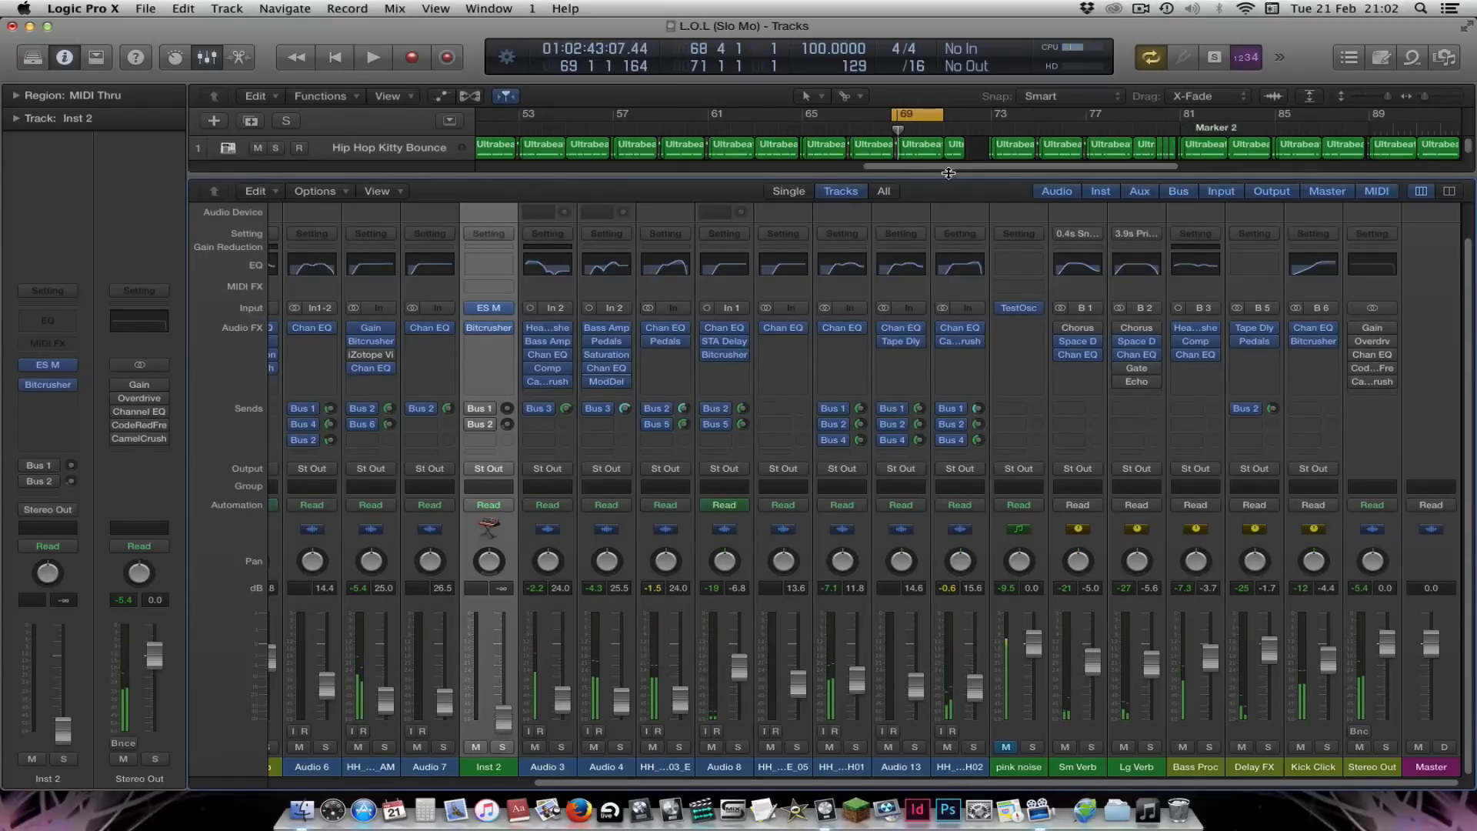
Hide the mixer, show the whole arrangement and play a cycle range from bar 33 to bar 65
key("x")
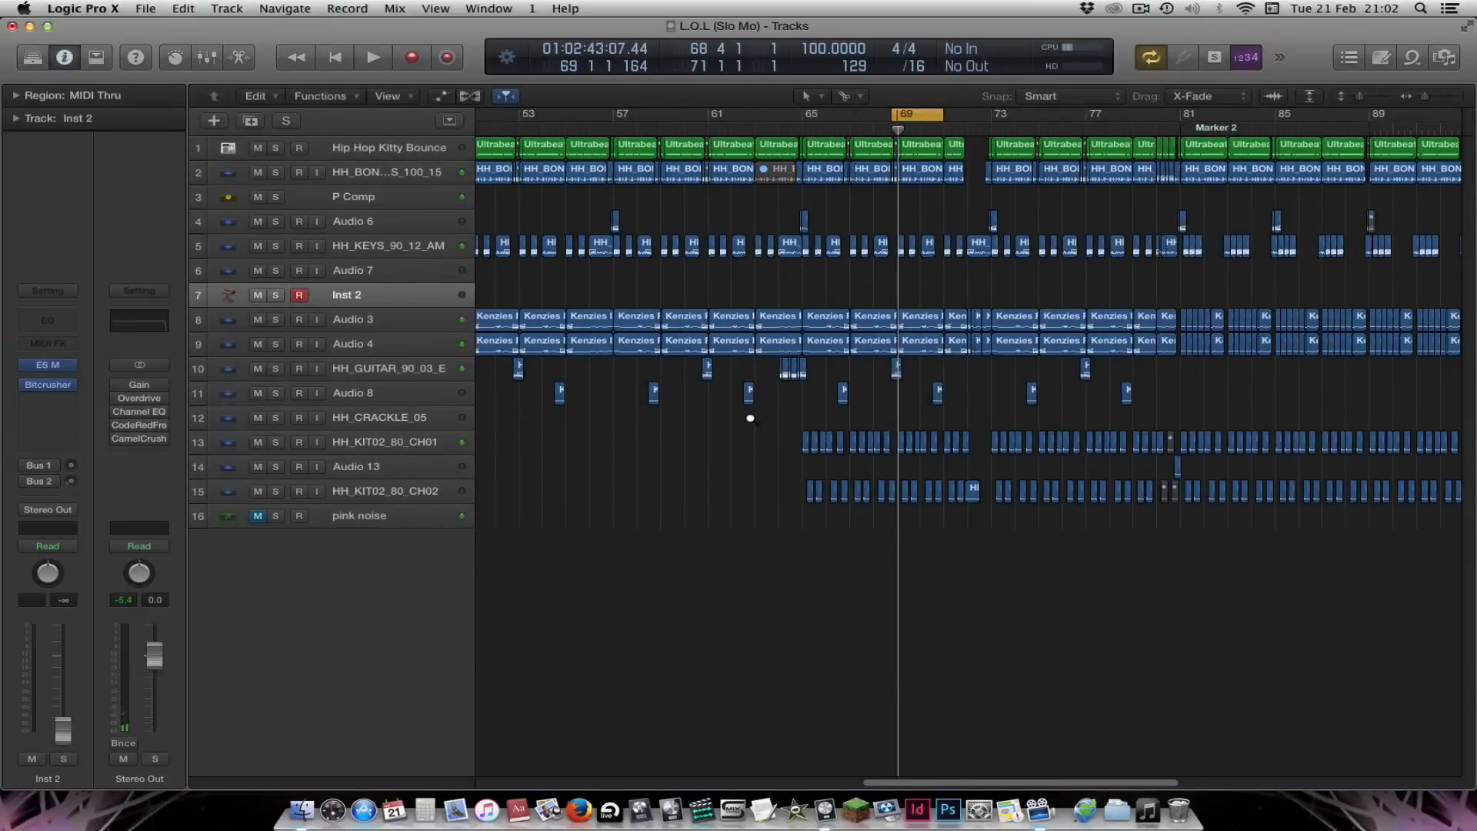
key("z")
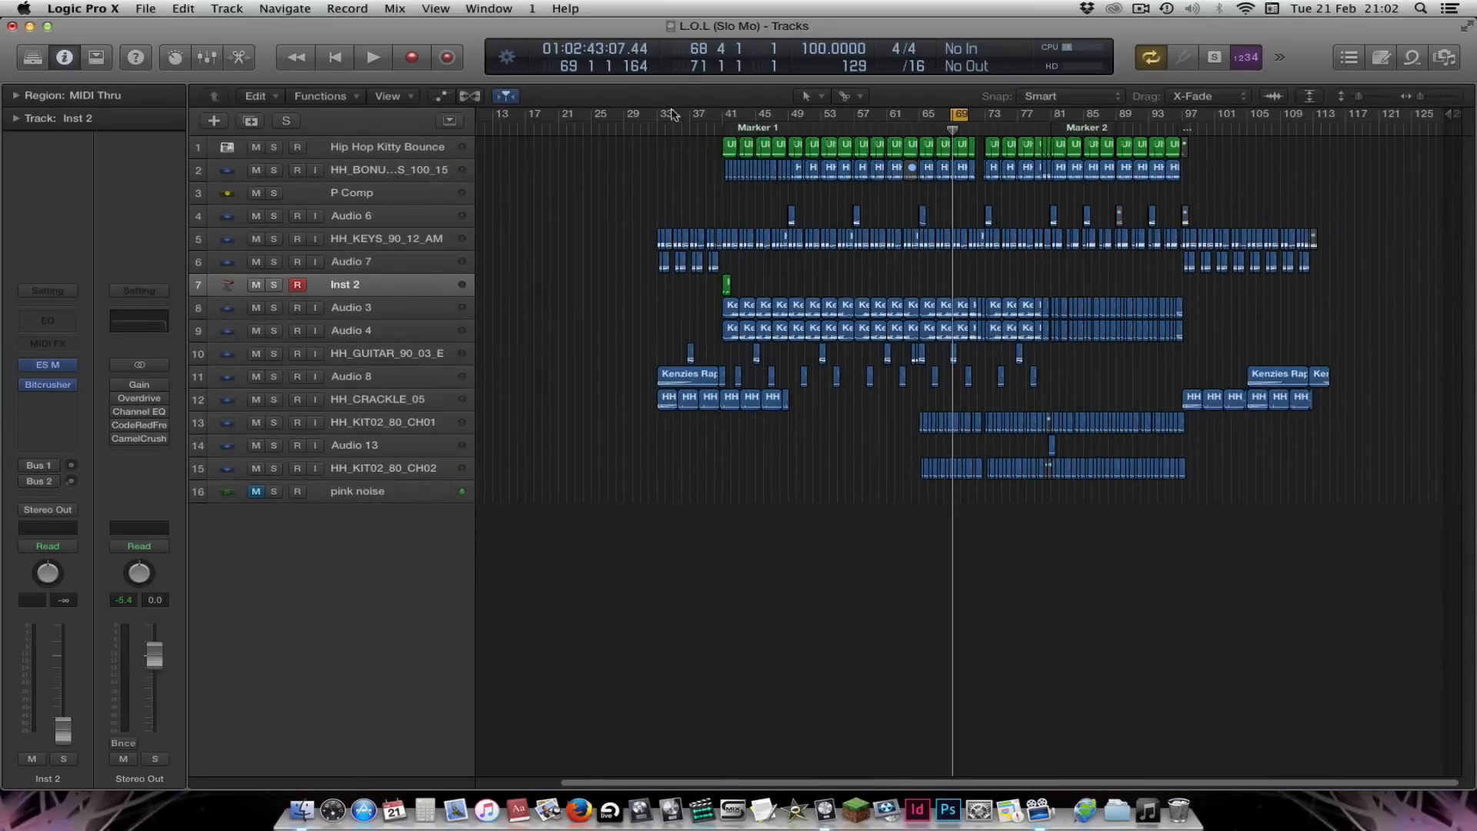
left_click_drag(656, 120, 917, 161)
key("space")
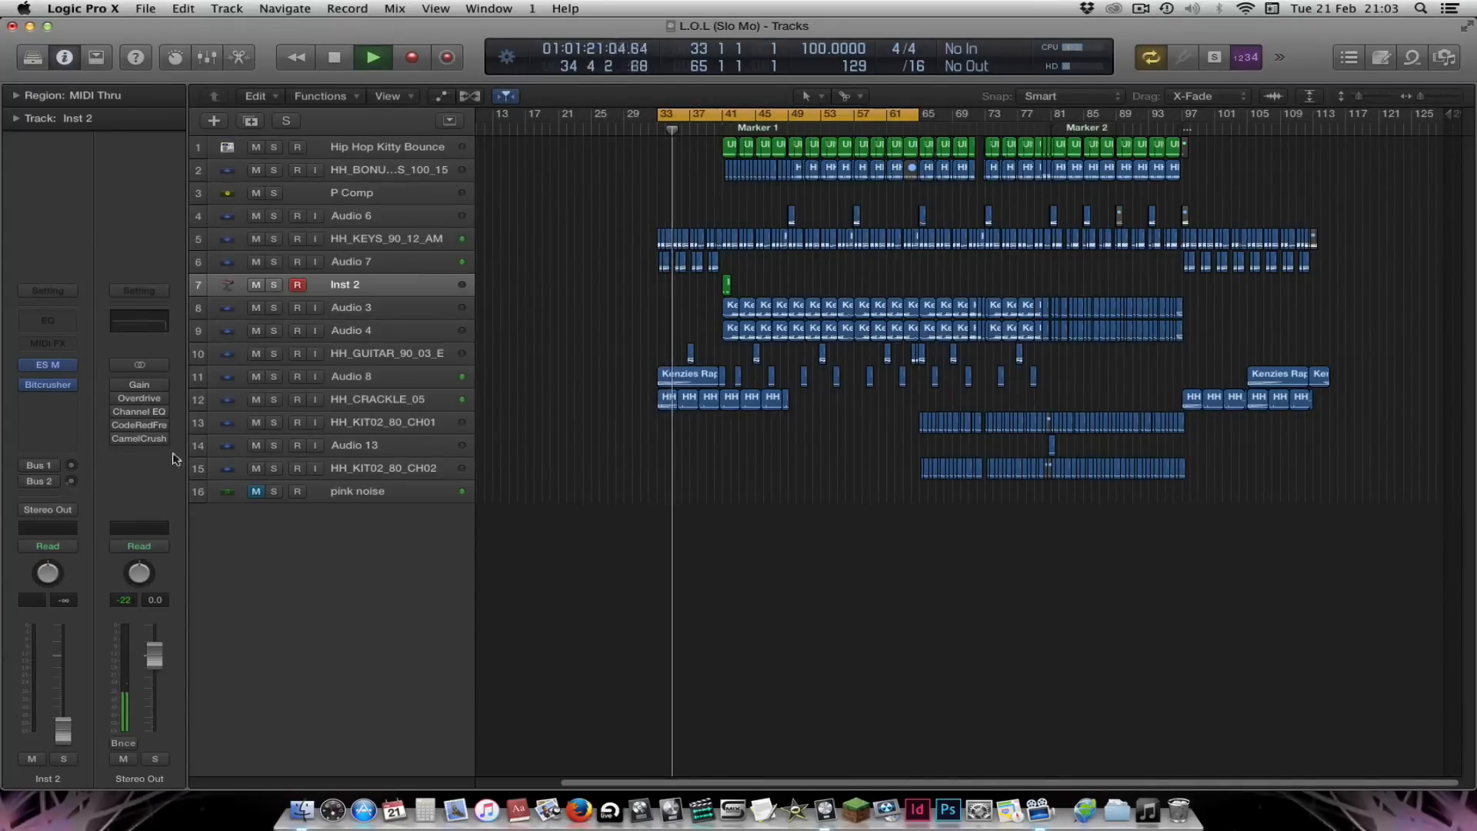
Mute the Inst 2 track and lower the volume of Audio 8 to -9.2 dB
left_click(256, 285)
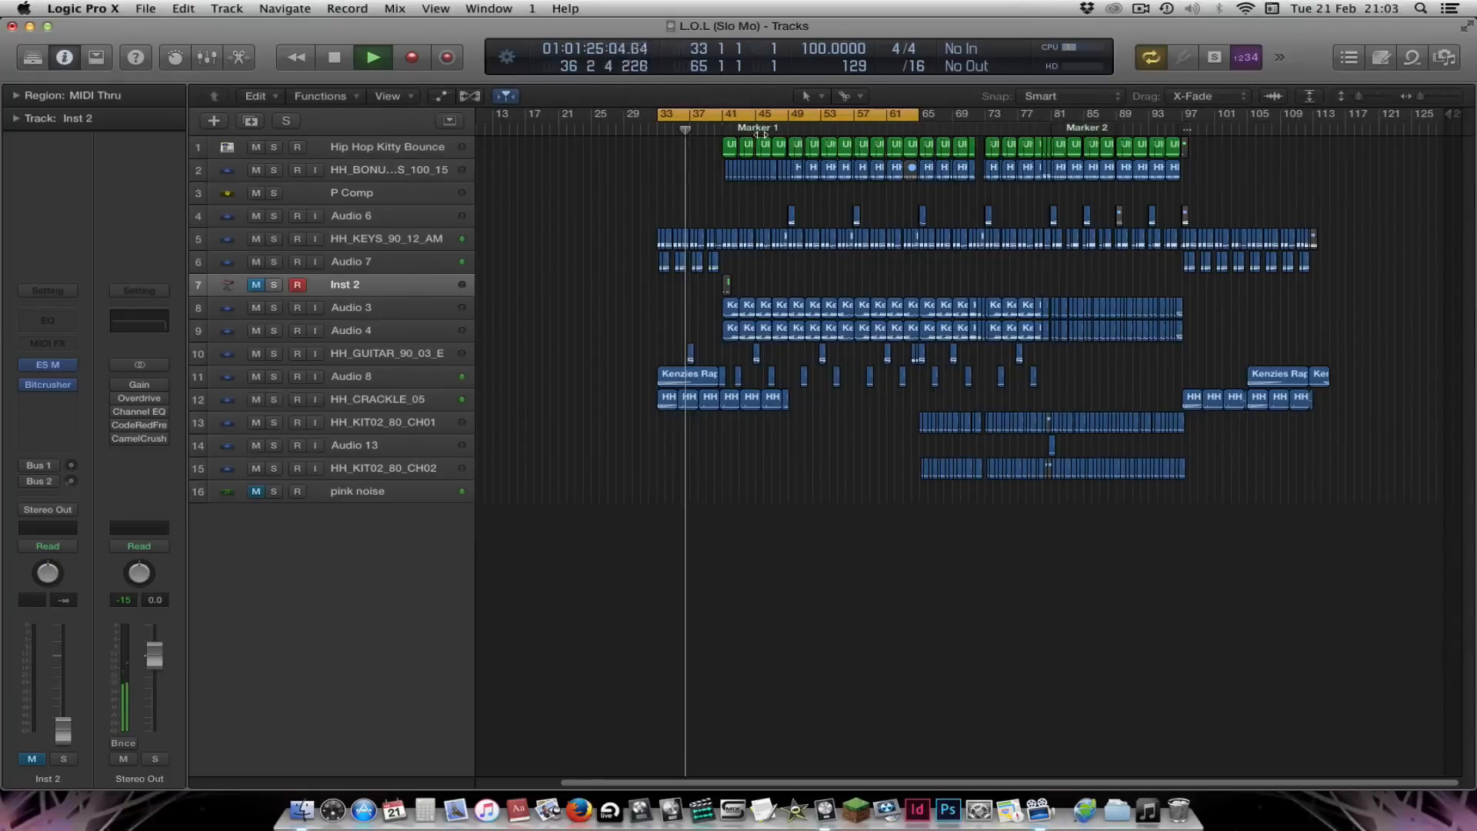
left_click(406, 378)
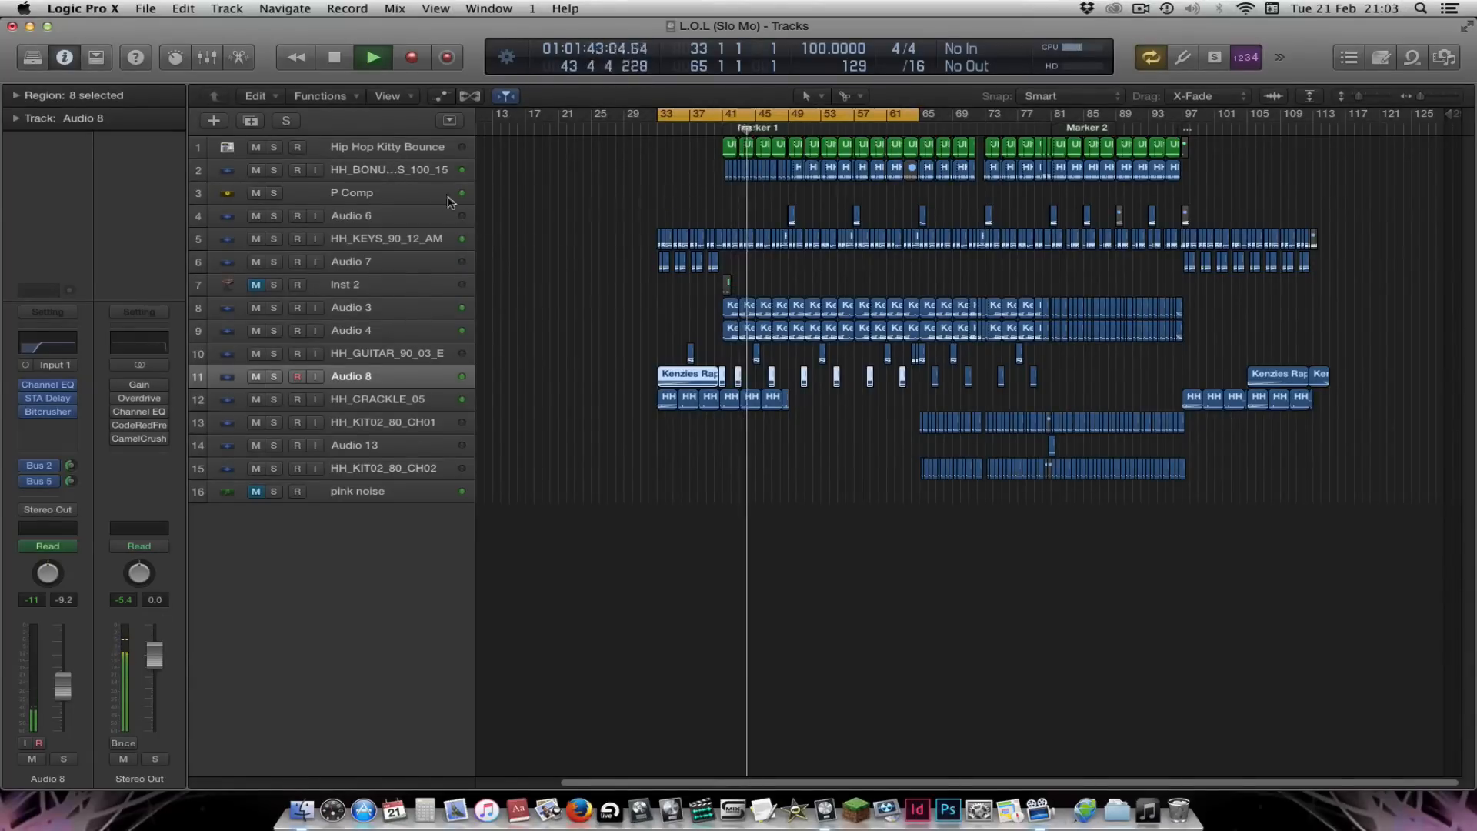
Bring up the P Comp channel through the Bus 4 send of HH_BONU...S_100_15, solo it and stop playback
left_click(385, 170)
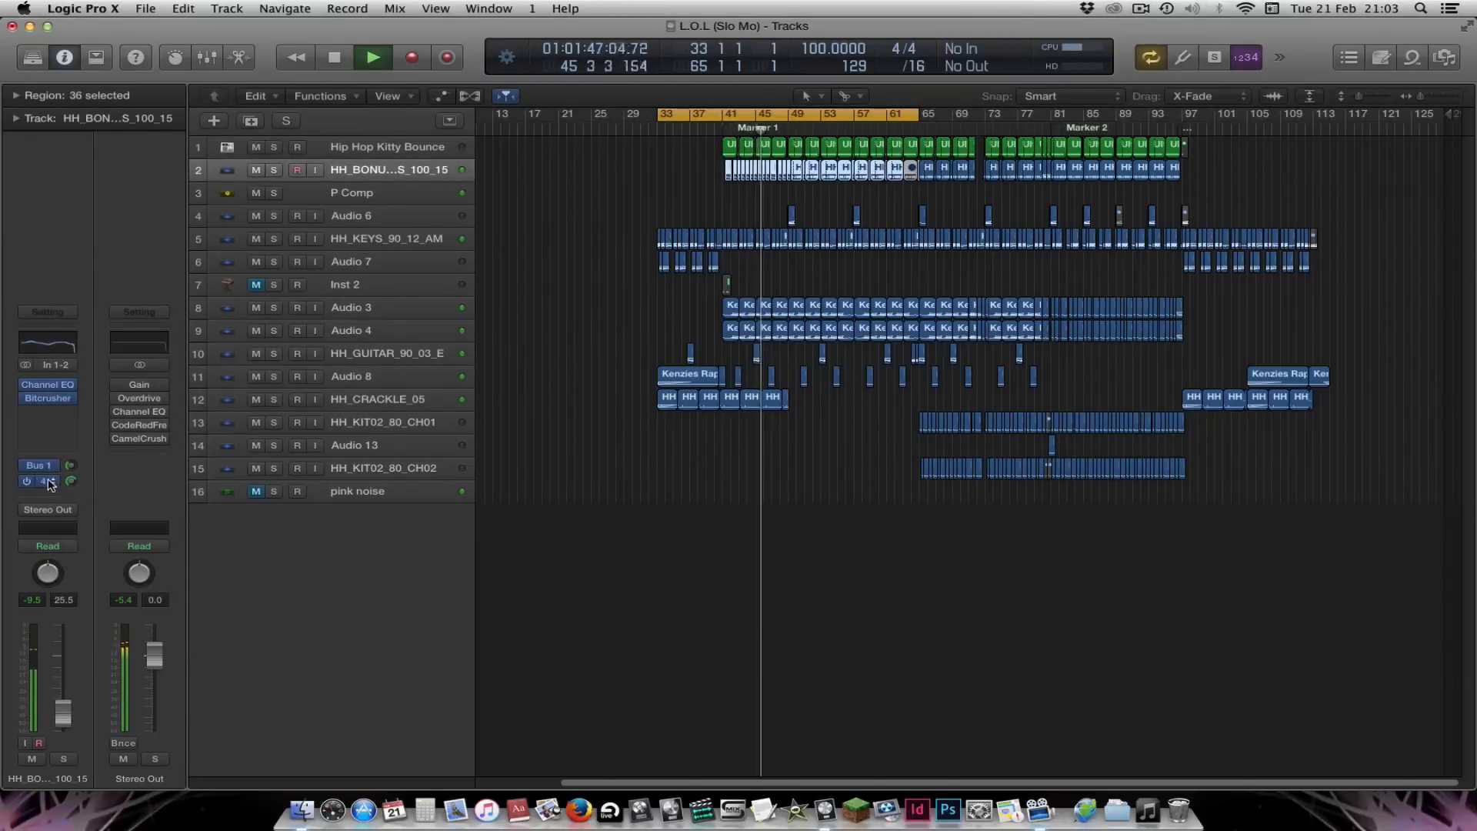
left_click(49, 482)
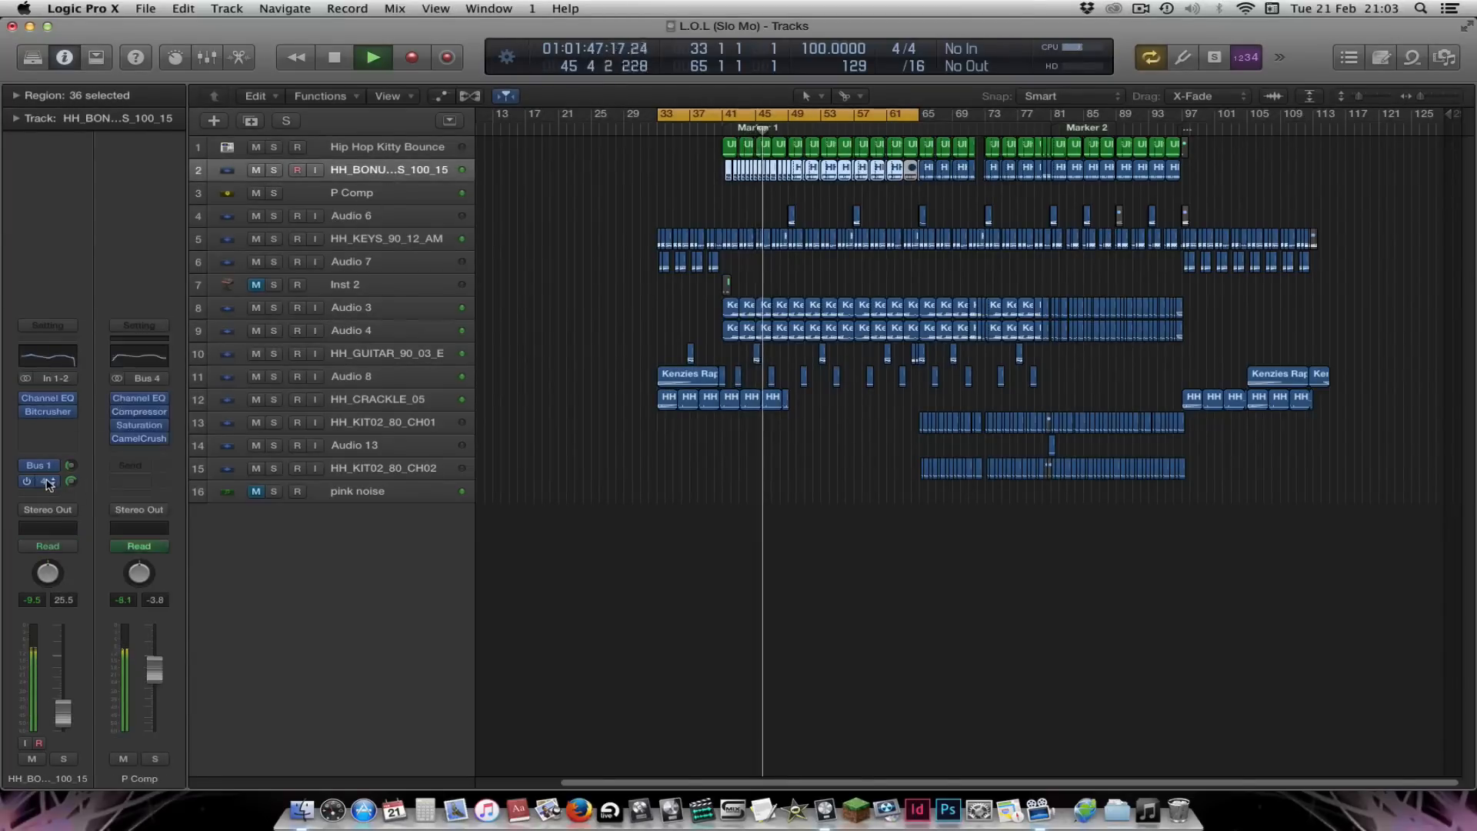
left_click(156, 760)
mouse_move(142, 405)
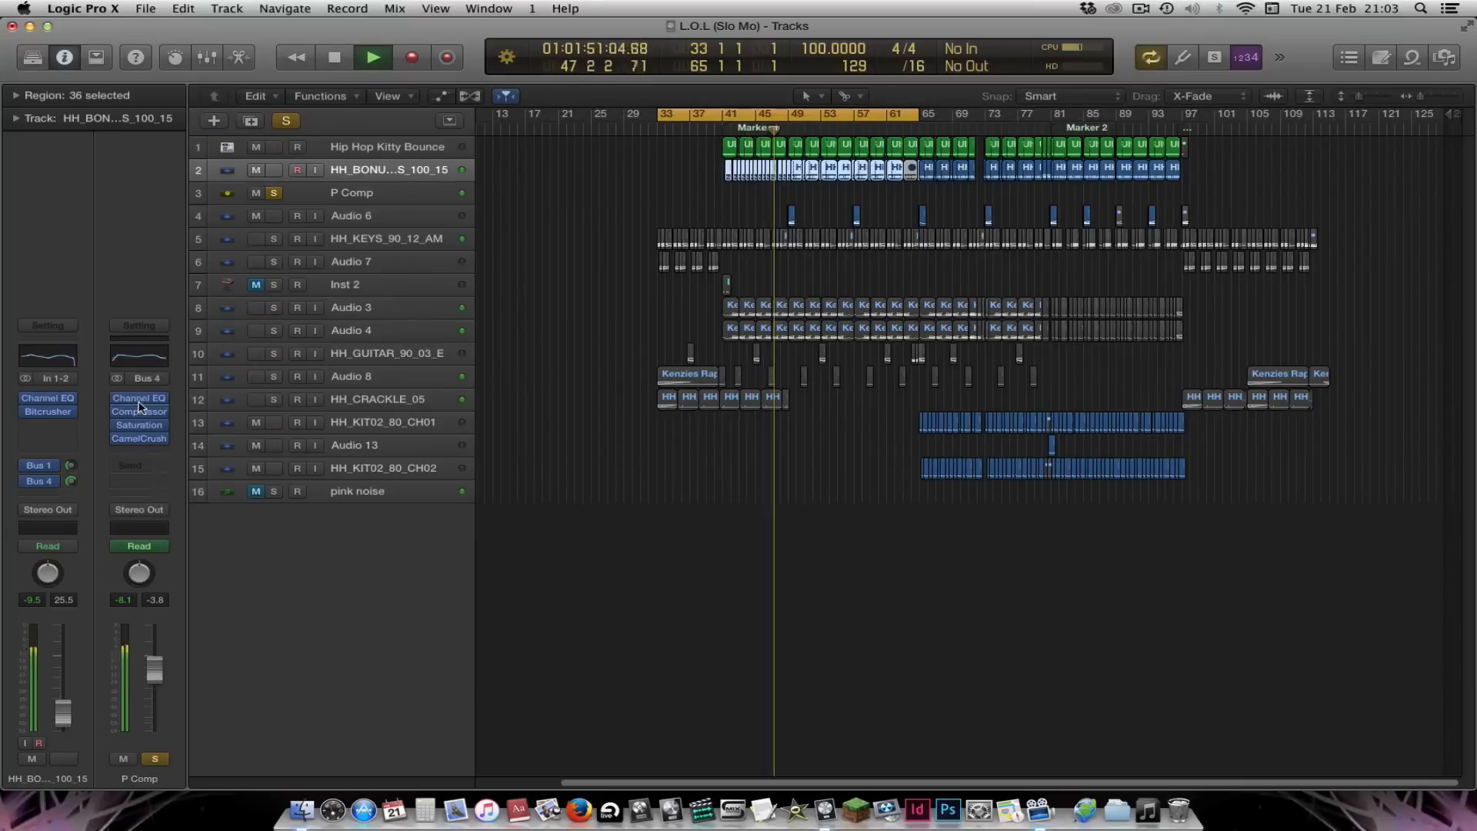
key("space")
Open the P Comp Channel EQ, set its low cut to 43.5 Hz at 48 dB/Oct and place its window clear of the tracks
left_click(139, 356)
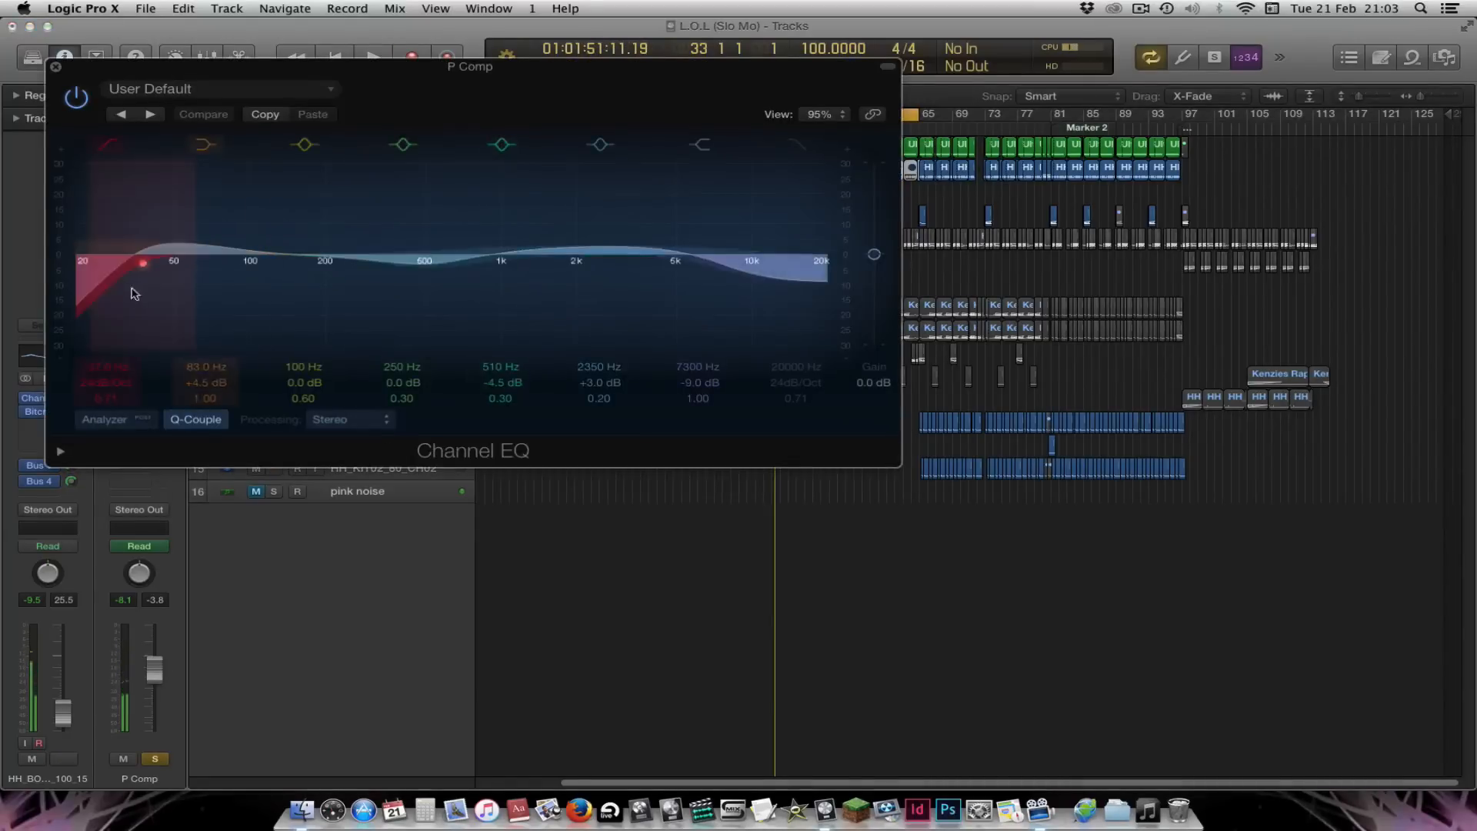
left_click_drag(100, 384, 139, 314)
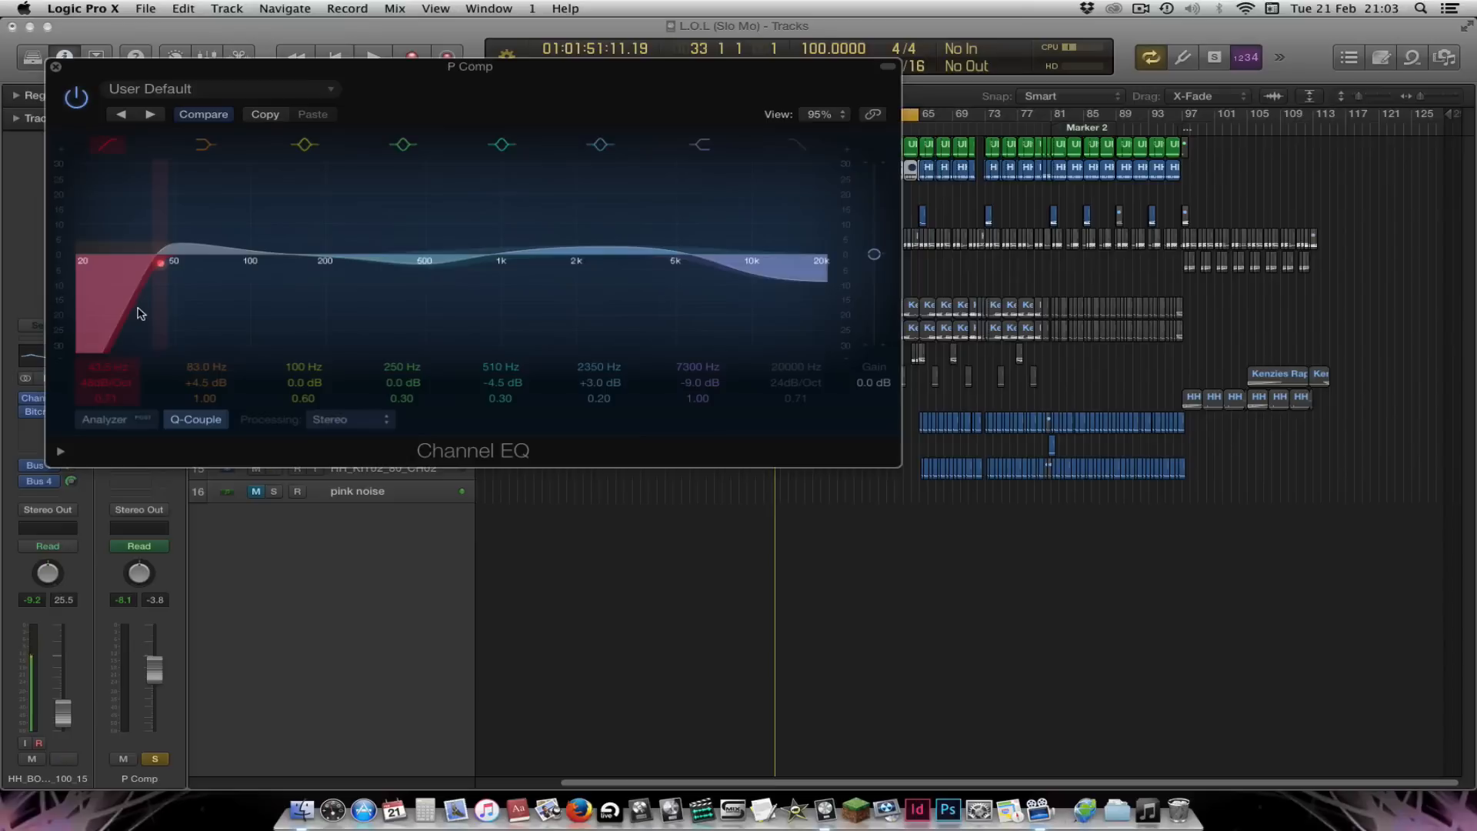
left_click_drag(223, 76, 674, 304)
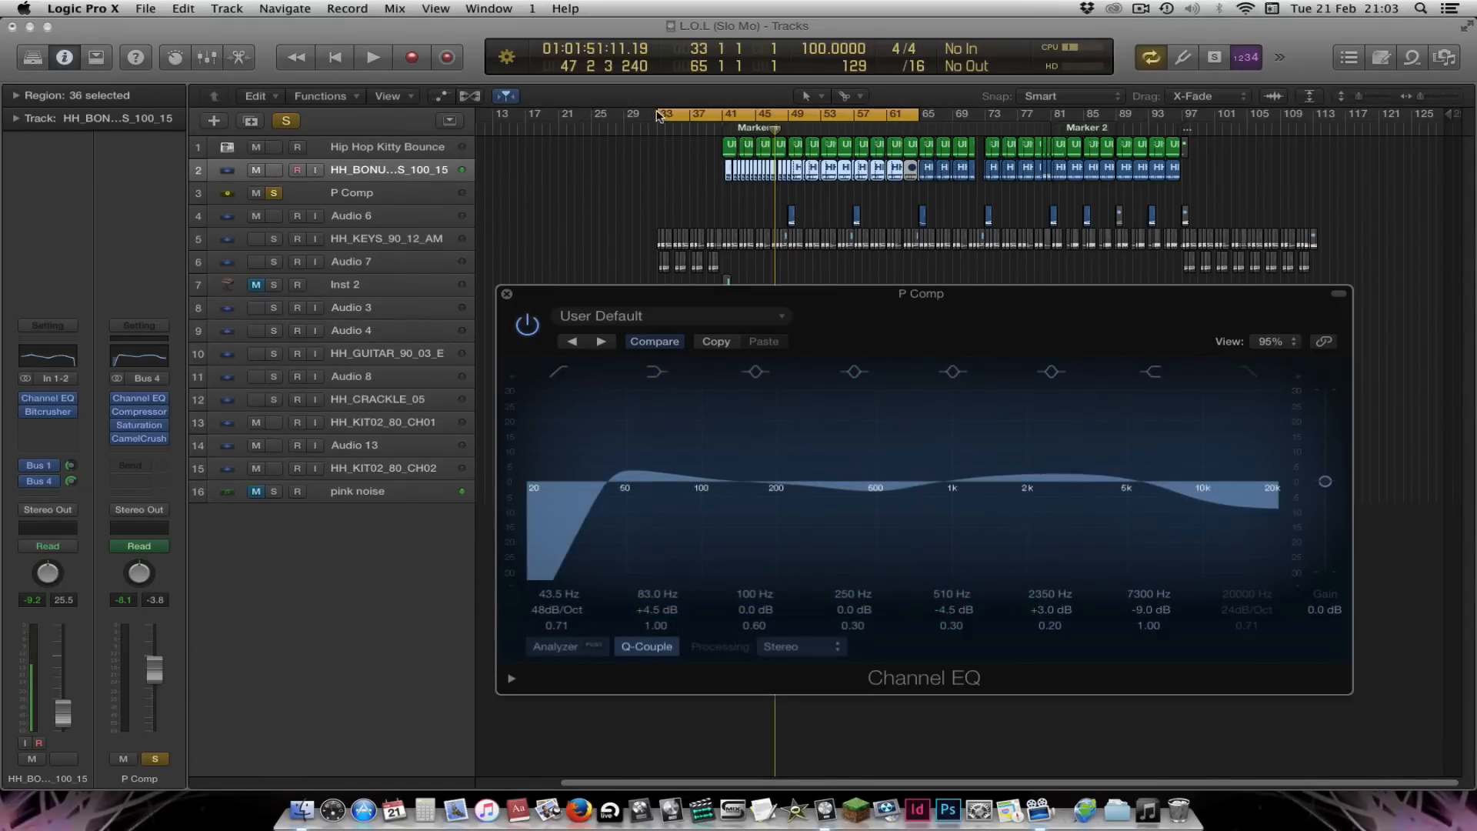
Start the cycle at bar 41, set the EQ low cut to 57 Hz with a -12 dB dip at 82 Hz during playback, and unsolo P Comp
left_click_drag(660, 116, 726, 115)
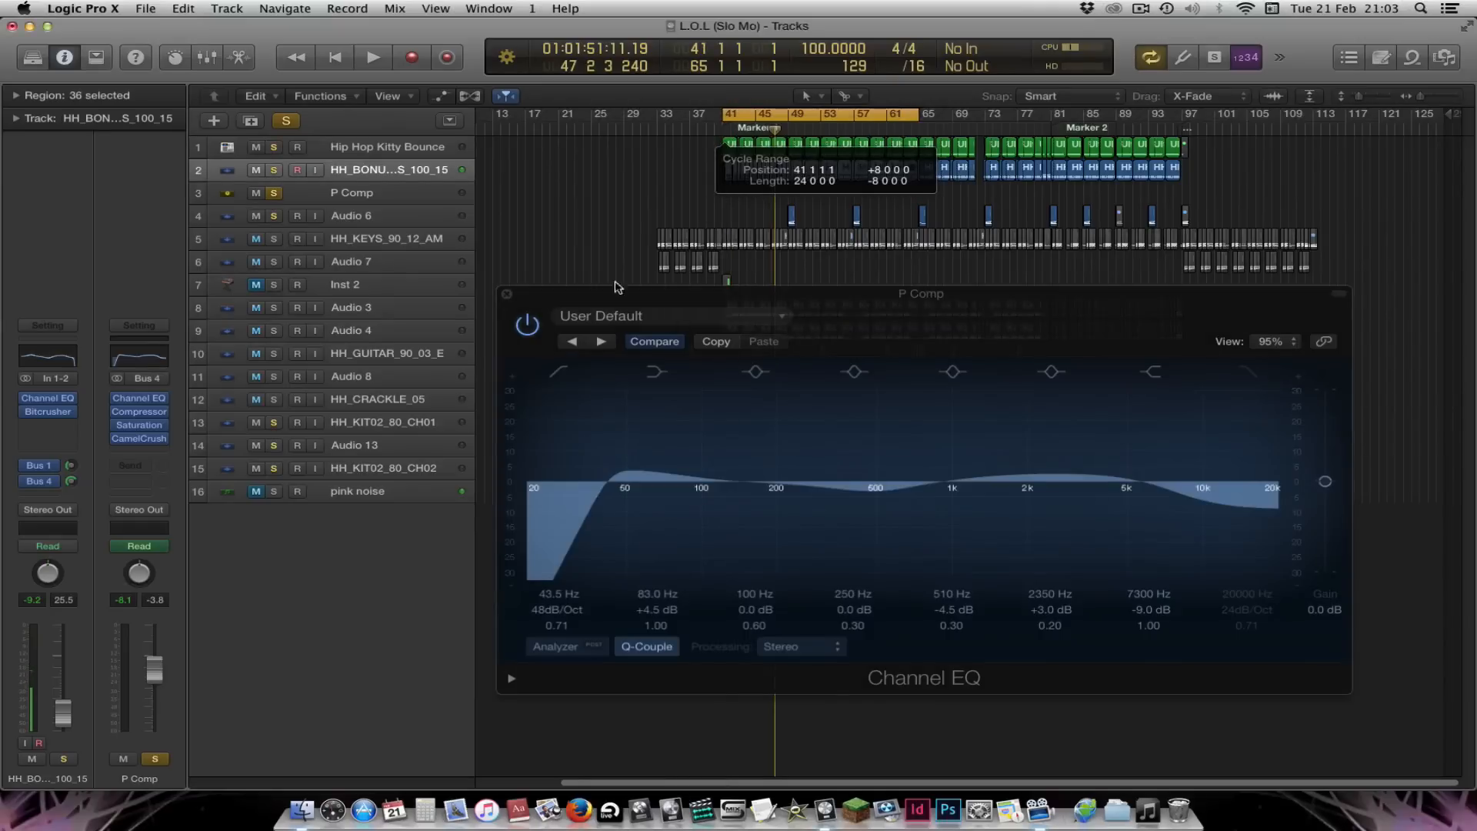
key("space")
left_click_drag(598, 544, 650, 551)
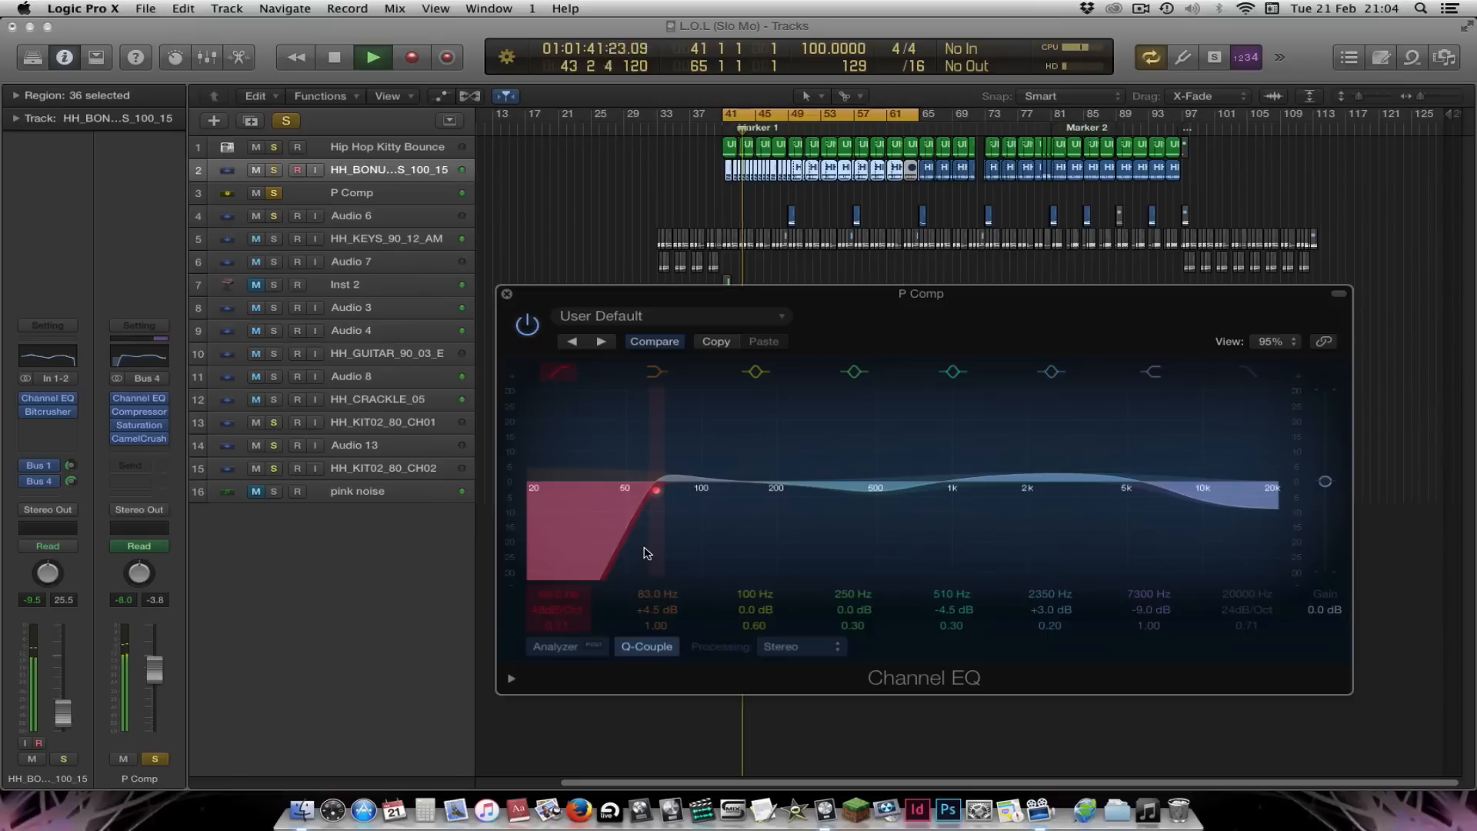
left_click_drag(732, 518, 709, 567)
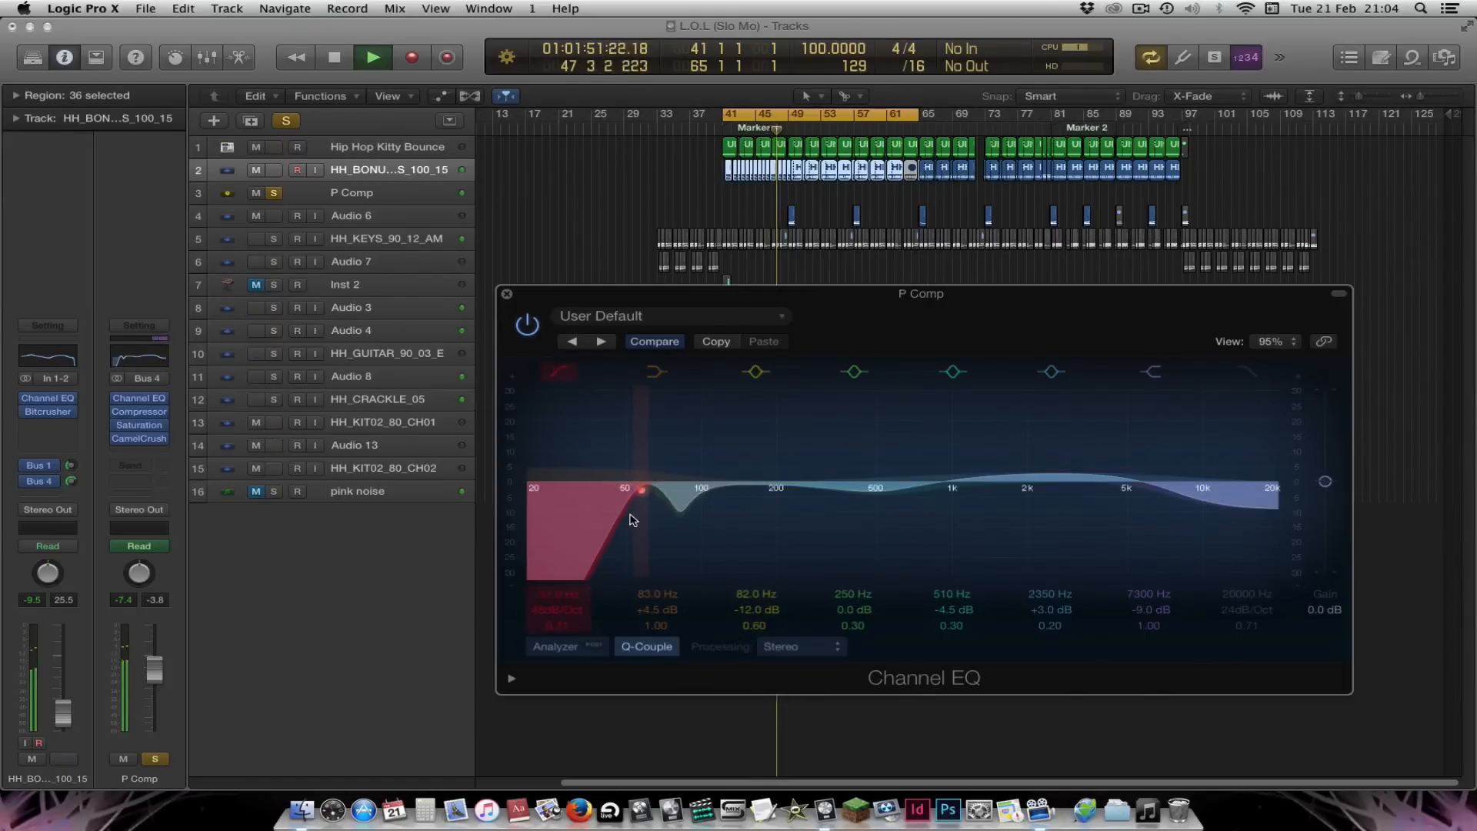
left_click(196, 740)
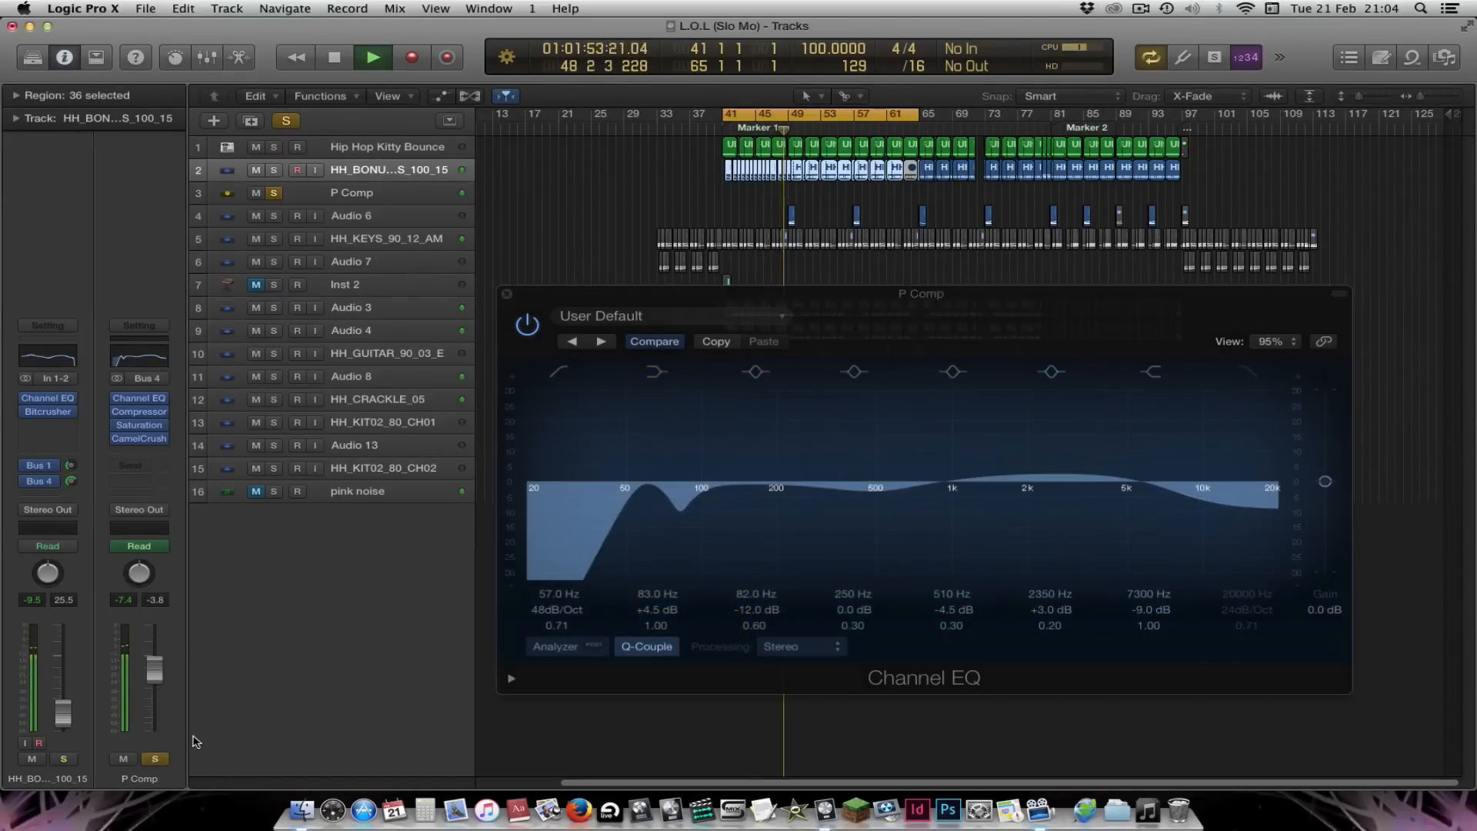
left_click(155, 759)
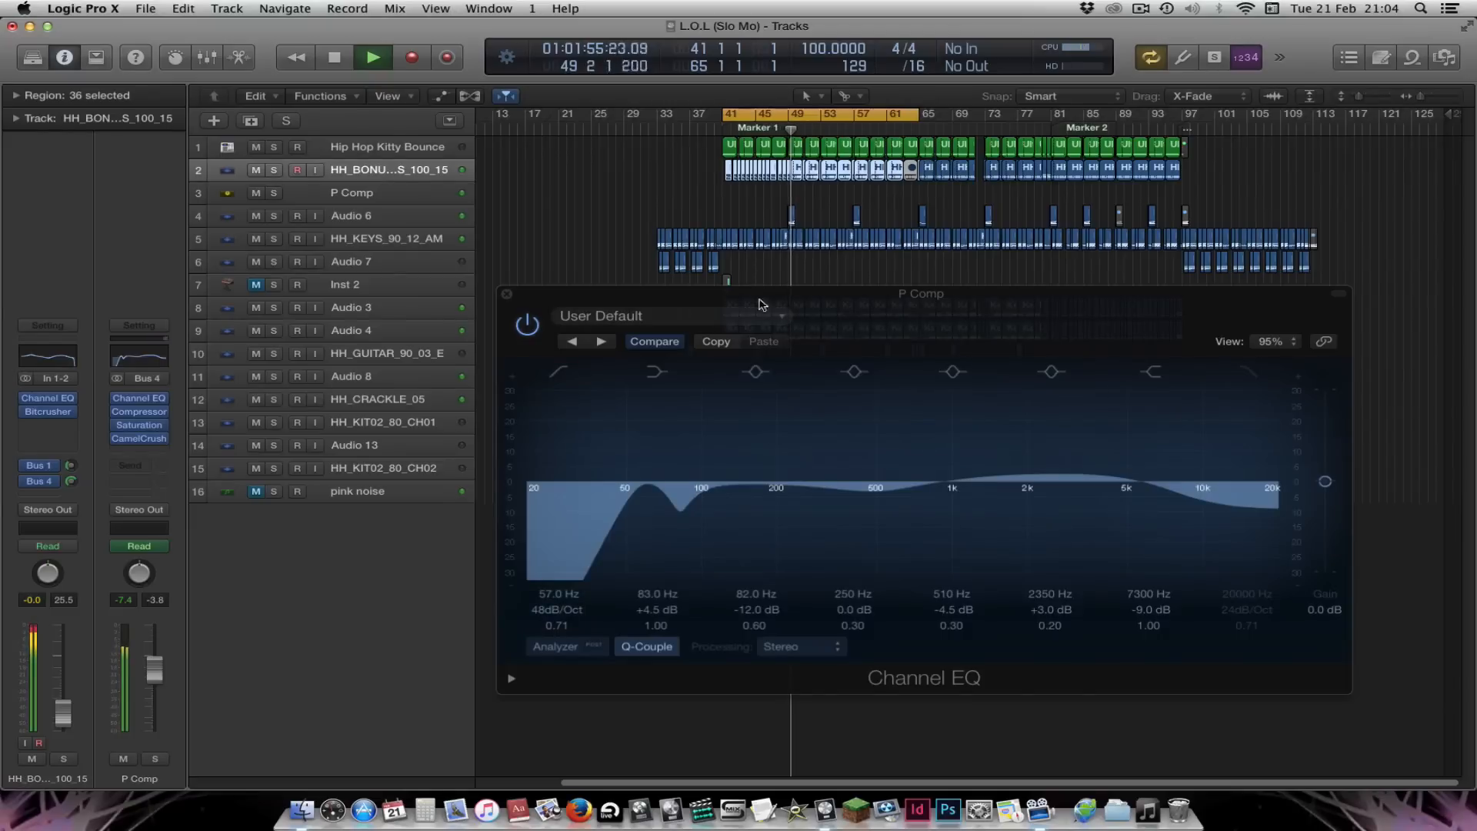
Refine the P Comp EQ against the full mix, with the low cut at 45 Hz and the -12 dB dip at 100 Hz
left_click(635, 531)
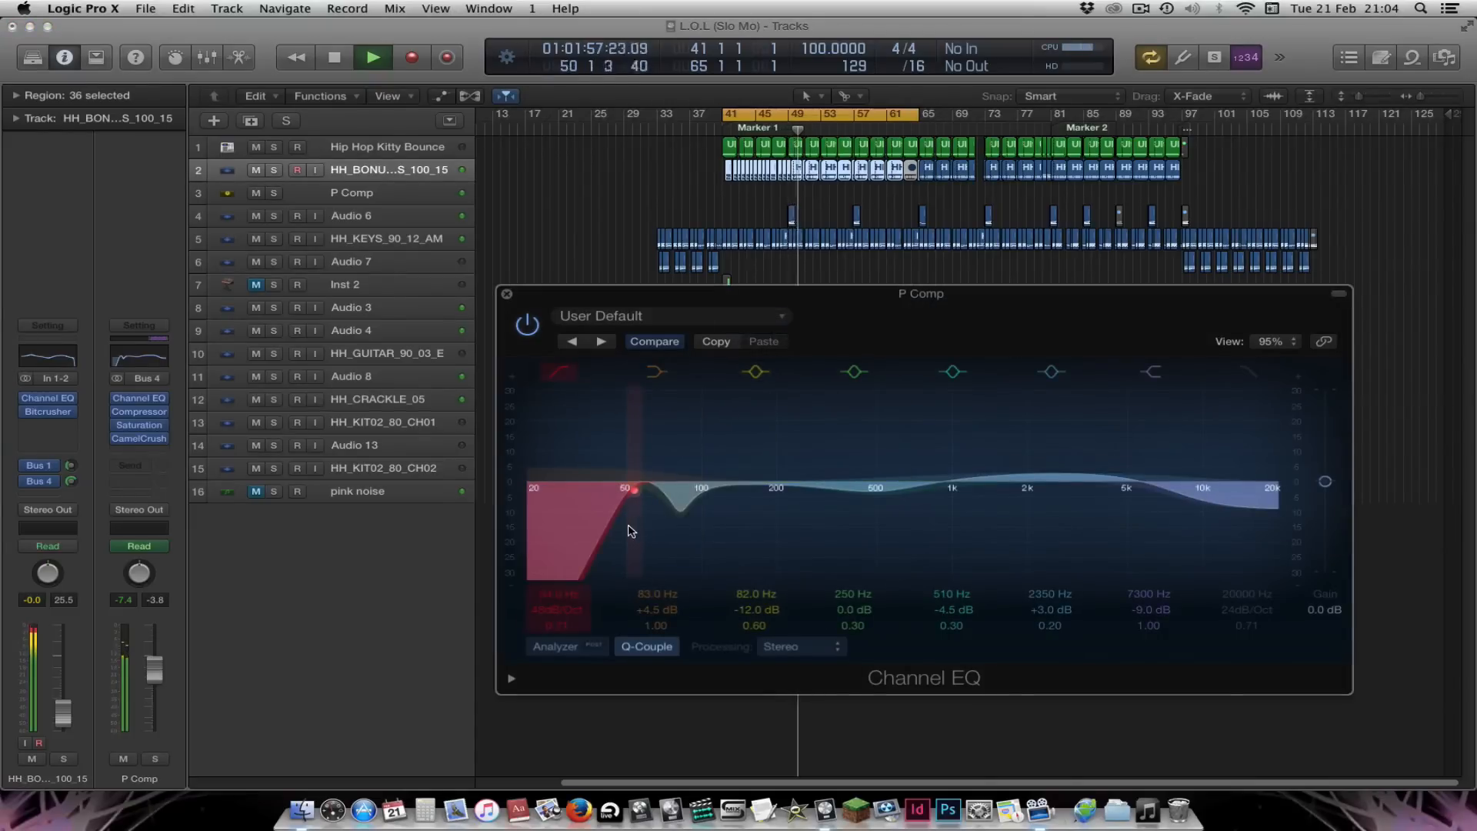
left_click_drag(628, 526, 699, 539)
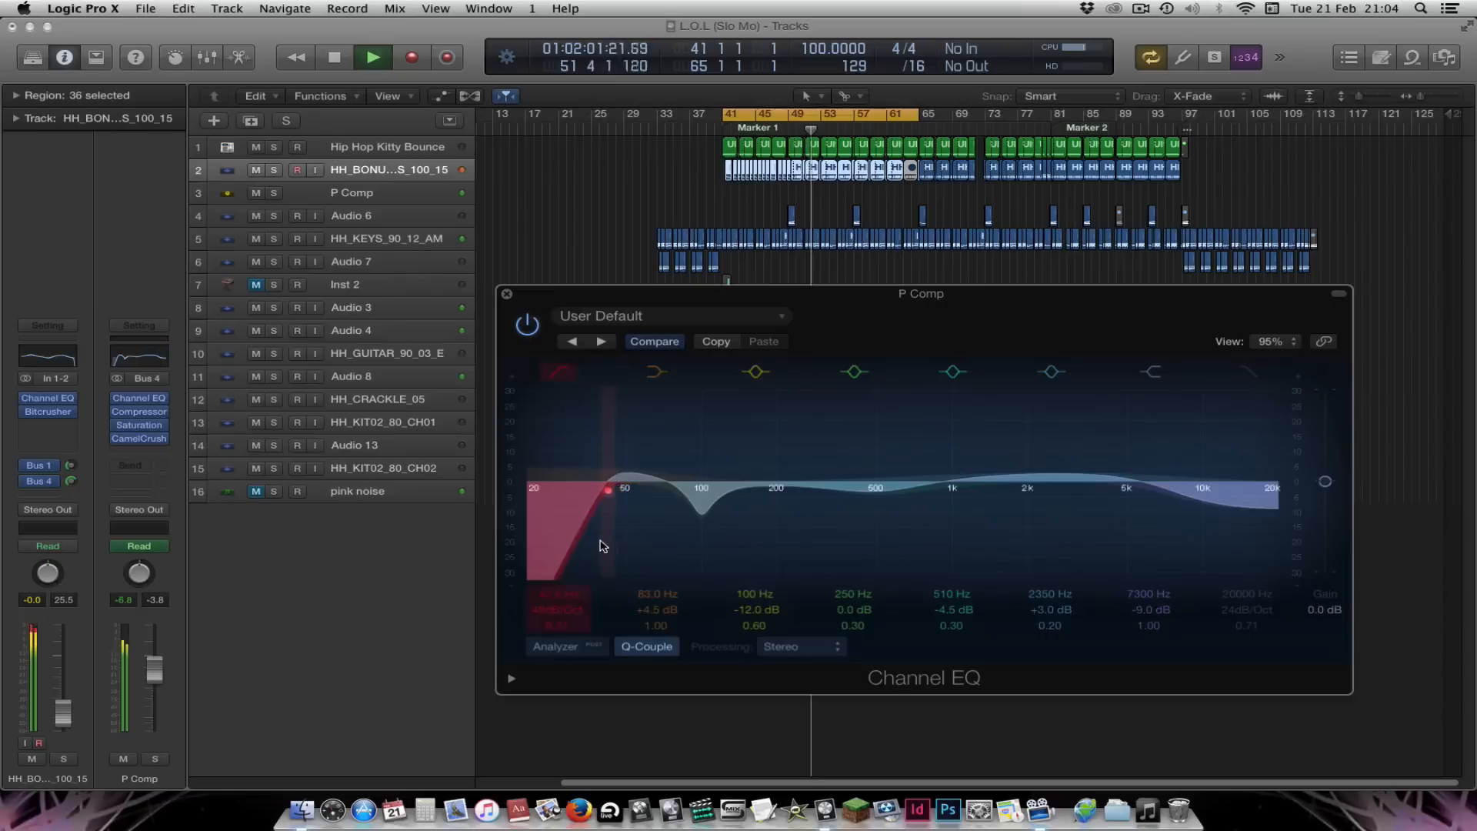
left_click_drag(600, 541, 608, 542)
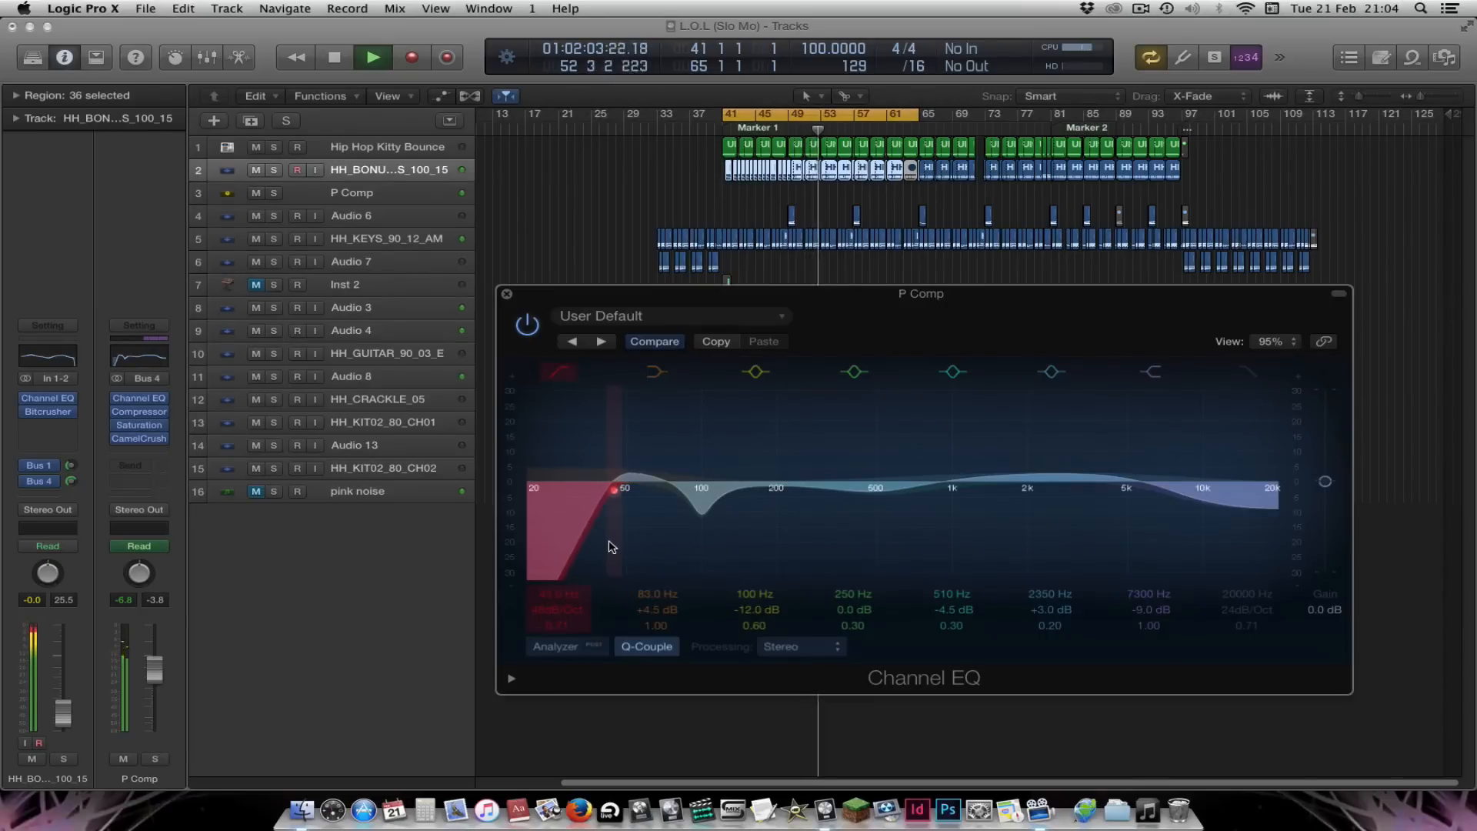
Solo P Comp, enable the compressor in its CamelCrusher and raise the compression amount, and stop playback
left_click(155, 758)
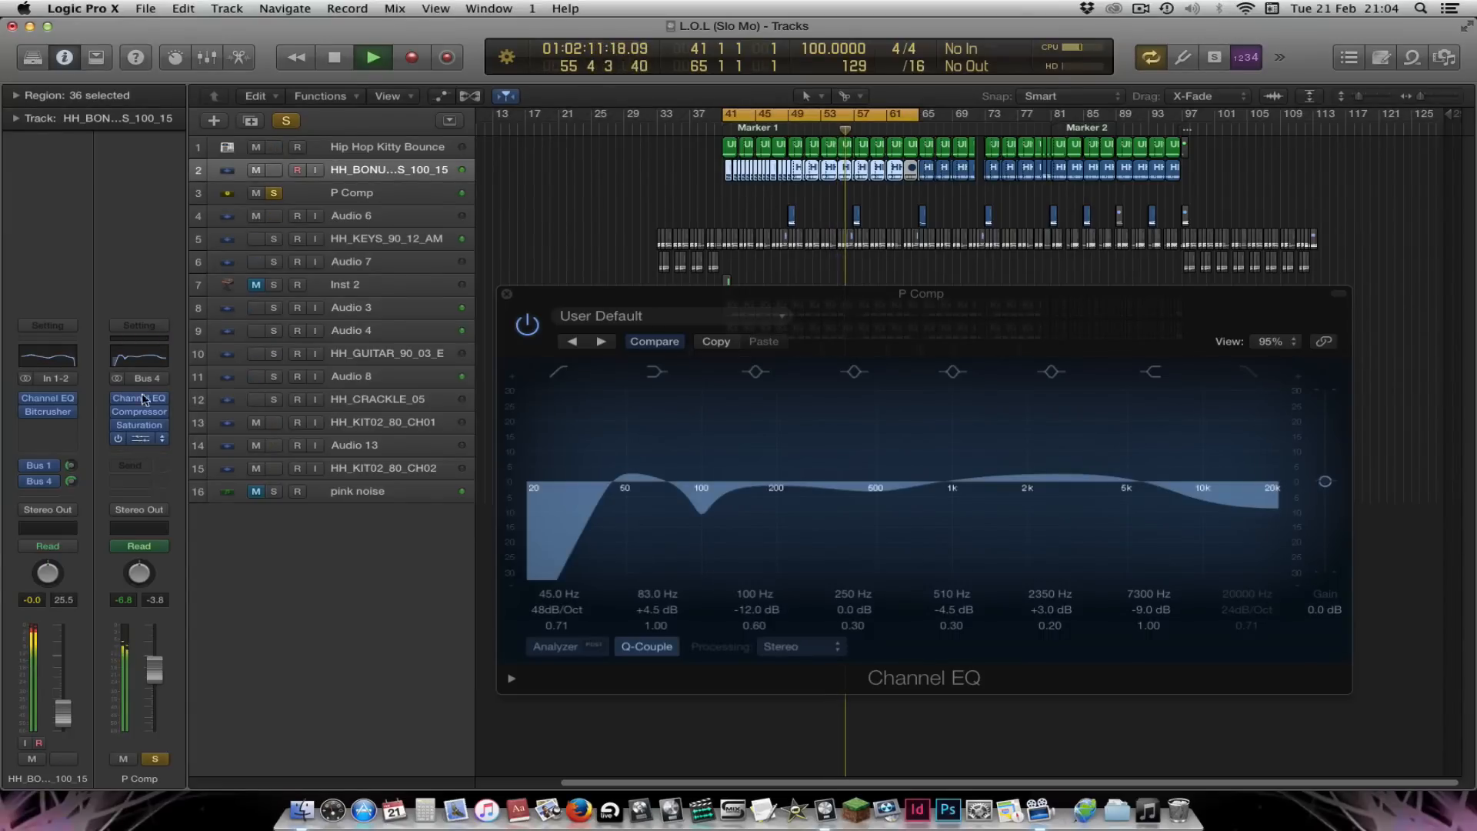
left_click(131, 435)
left_click(77, 350)
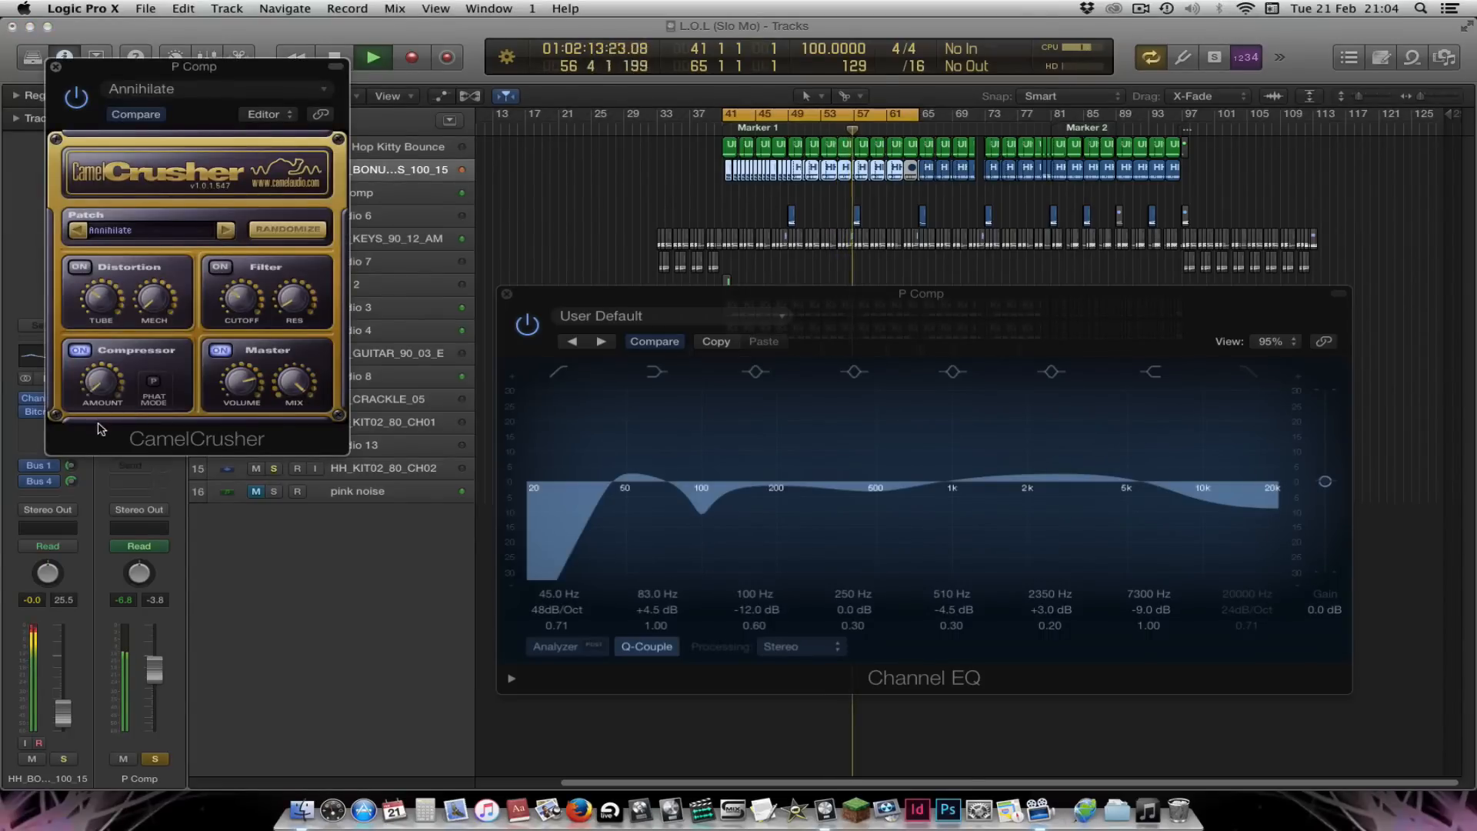
left_click_drag(100, 379, 101, 363)
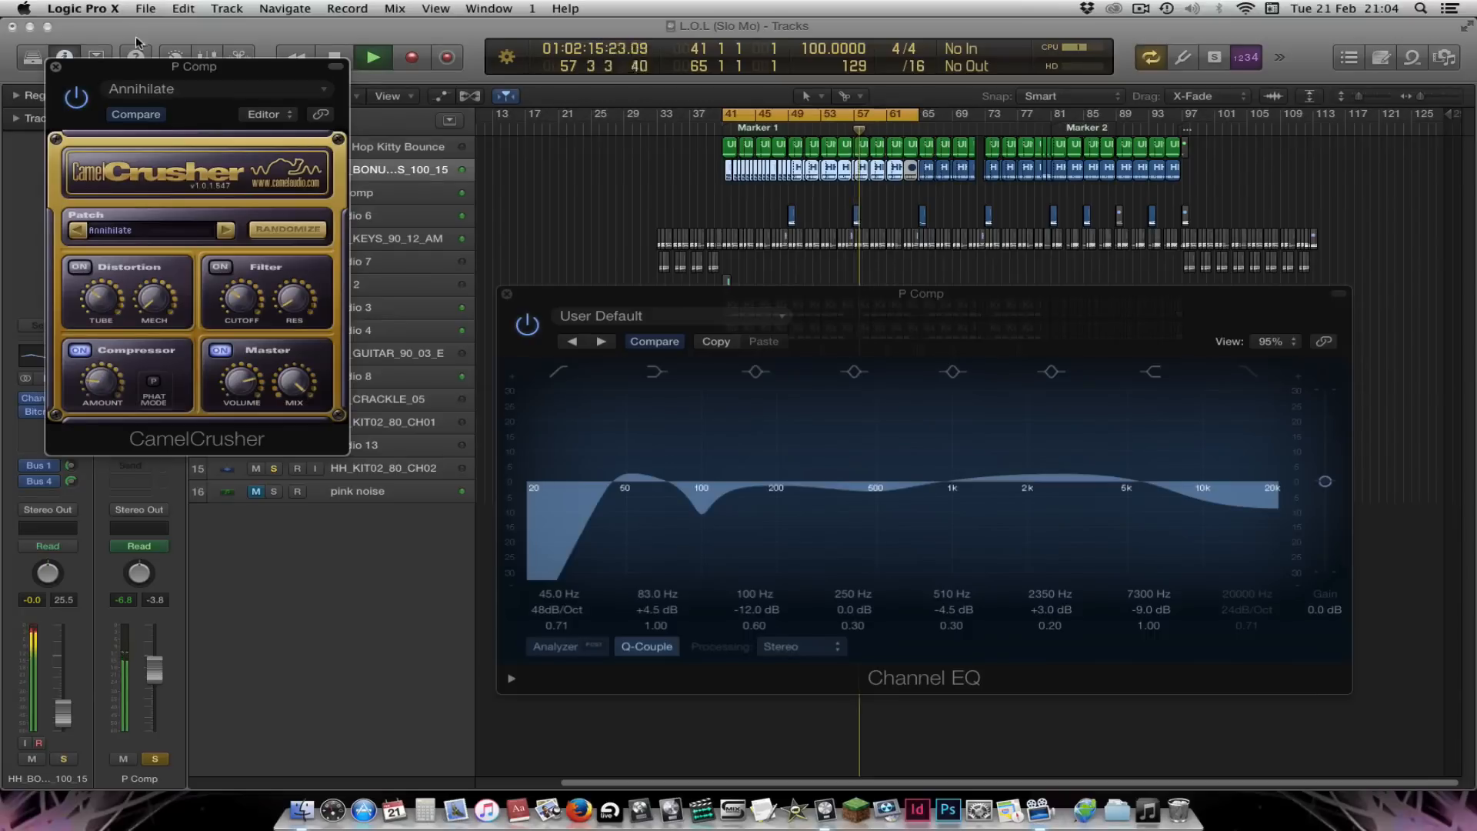
left_click_drag(131, 64, 296, 69)
key("space")
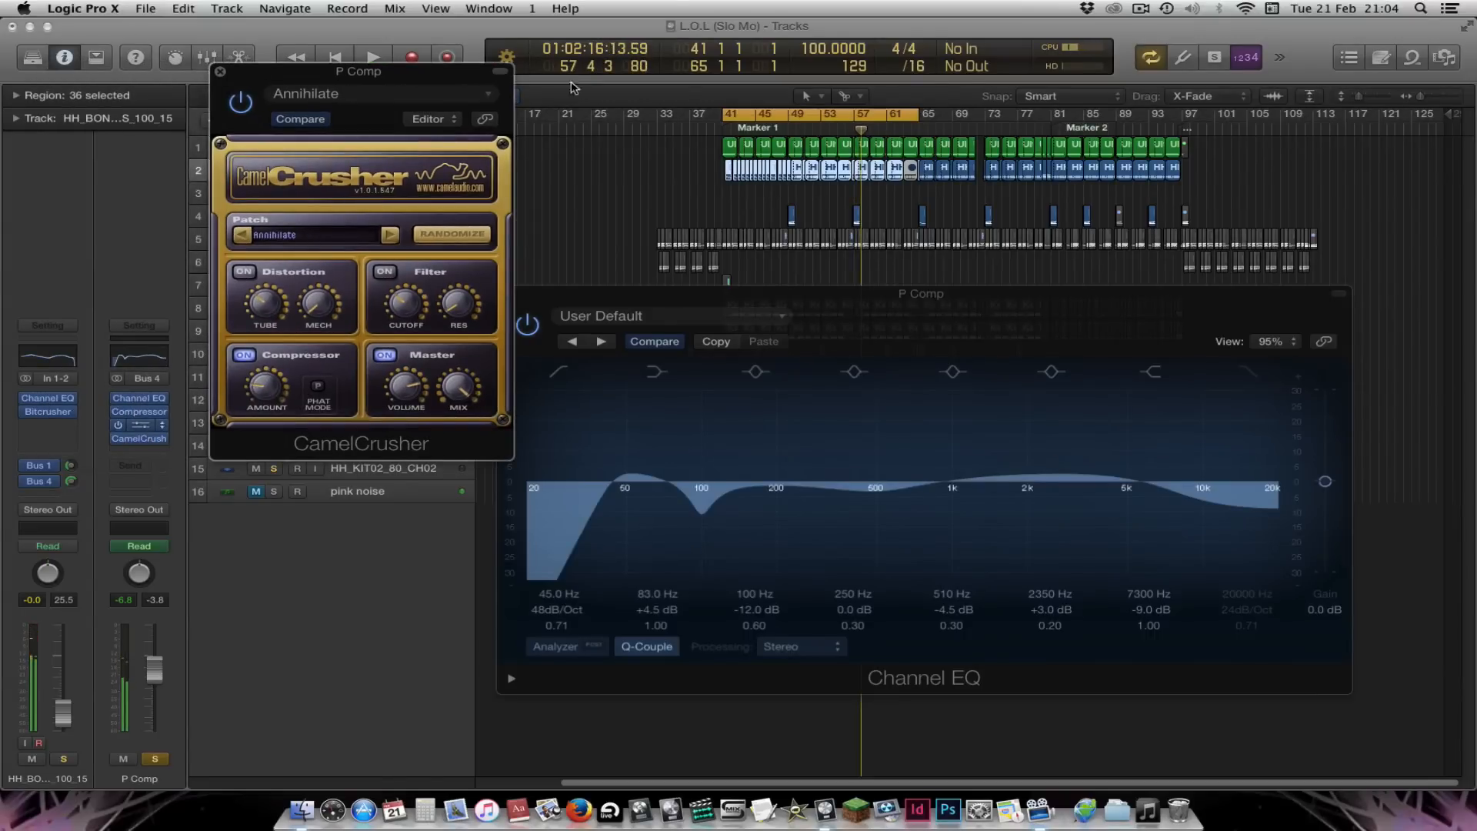
Enable the Saturation Knob on P Comp, set its saturation type to Keep Low, and compare it soloed and in the full mix
left_click_drag(233, 95, 1011, 185)
left_click_drag(987, 394, 987, 422)
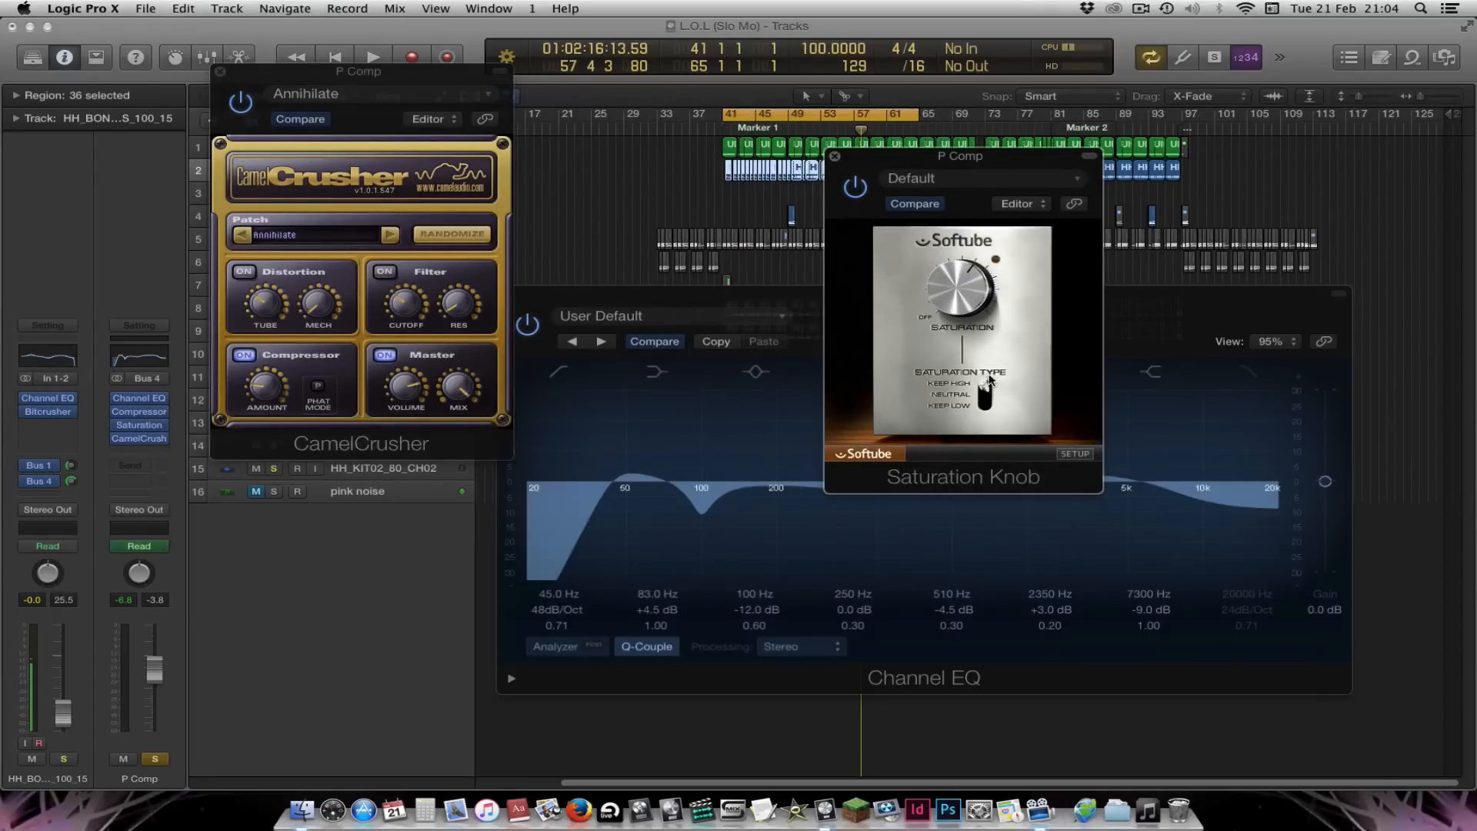
key("space")
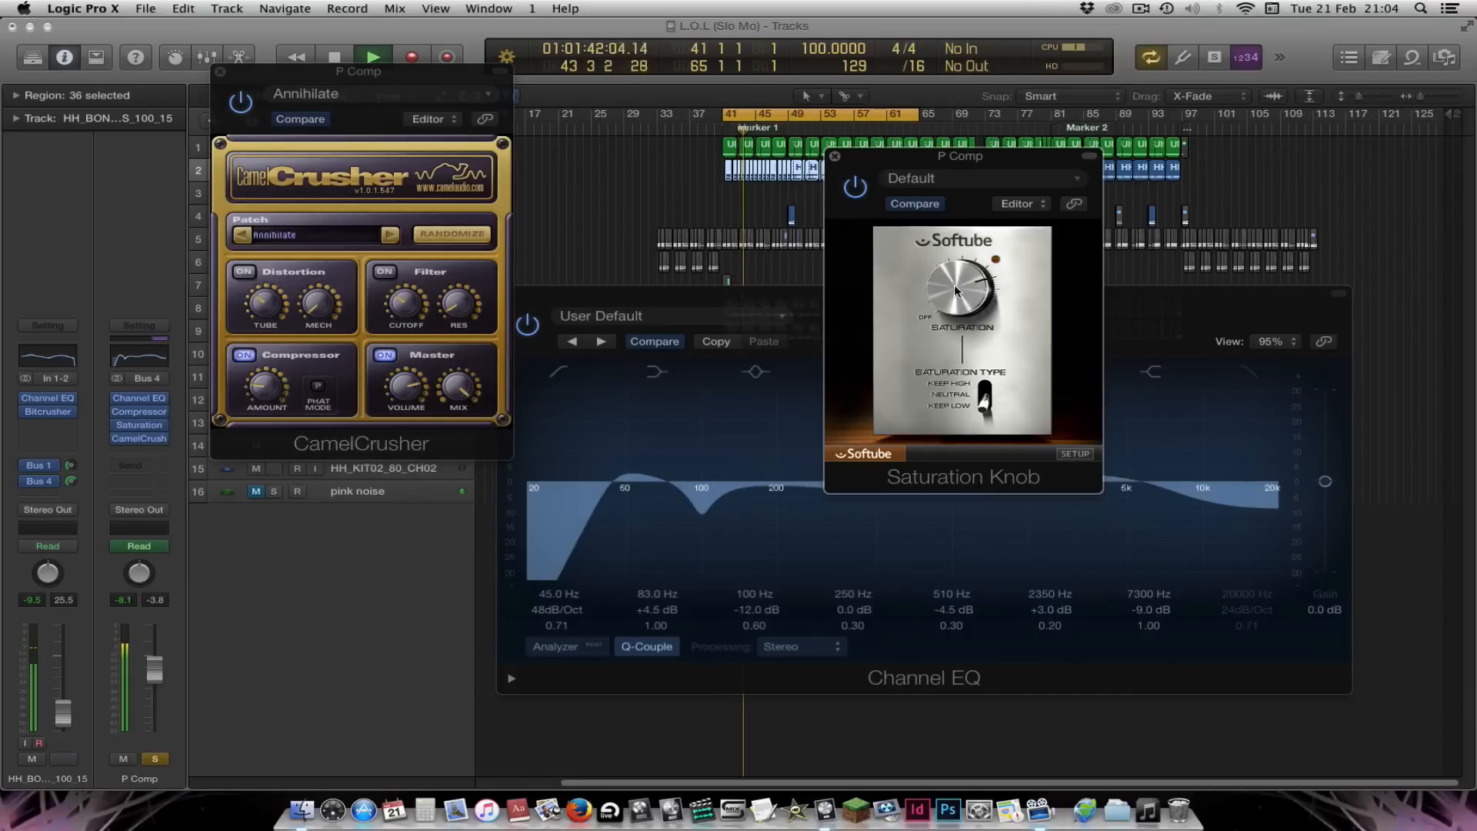
left_click(918, 204)
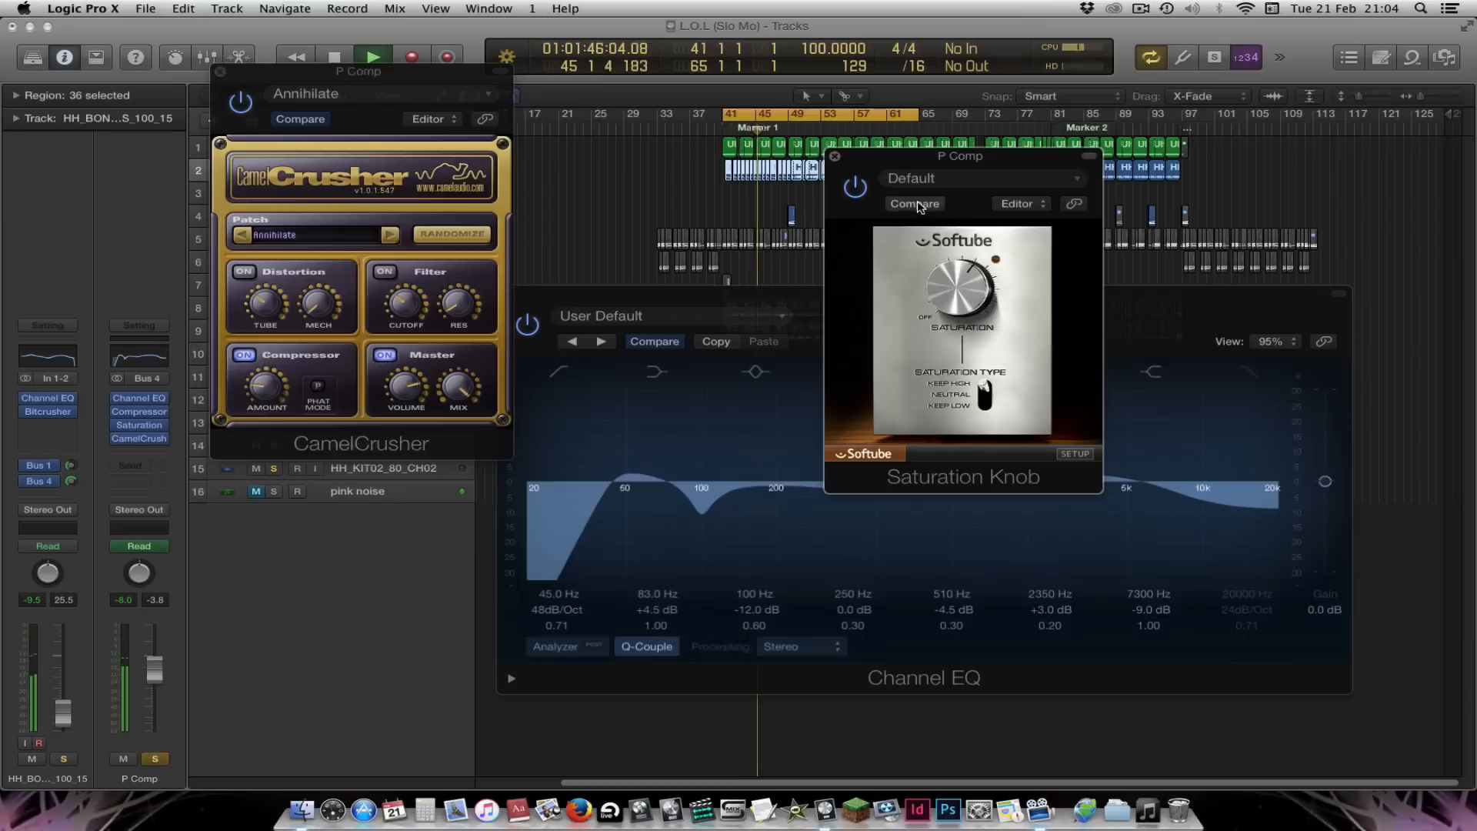
left_click(917, 204)
key("space")
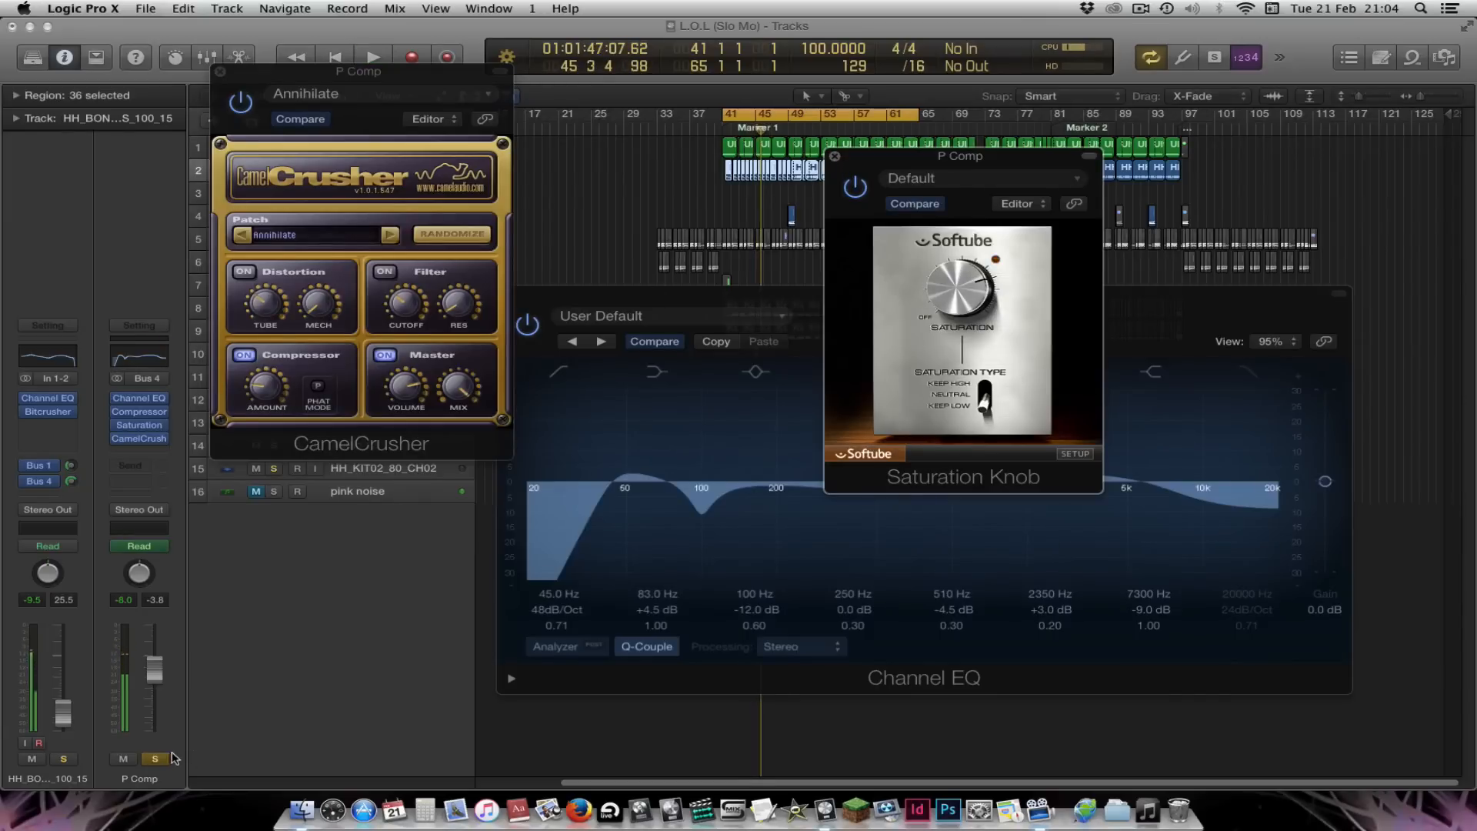
left_click(154, 758)
key("space")
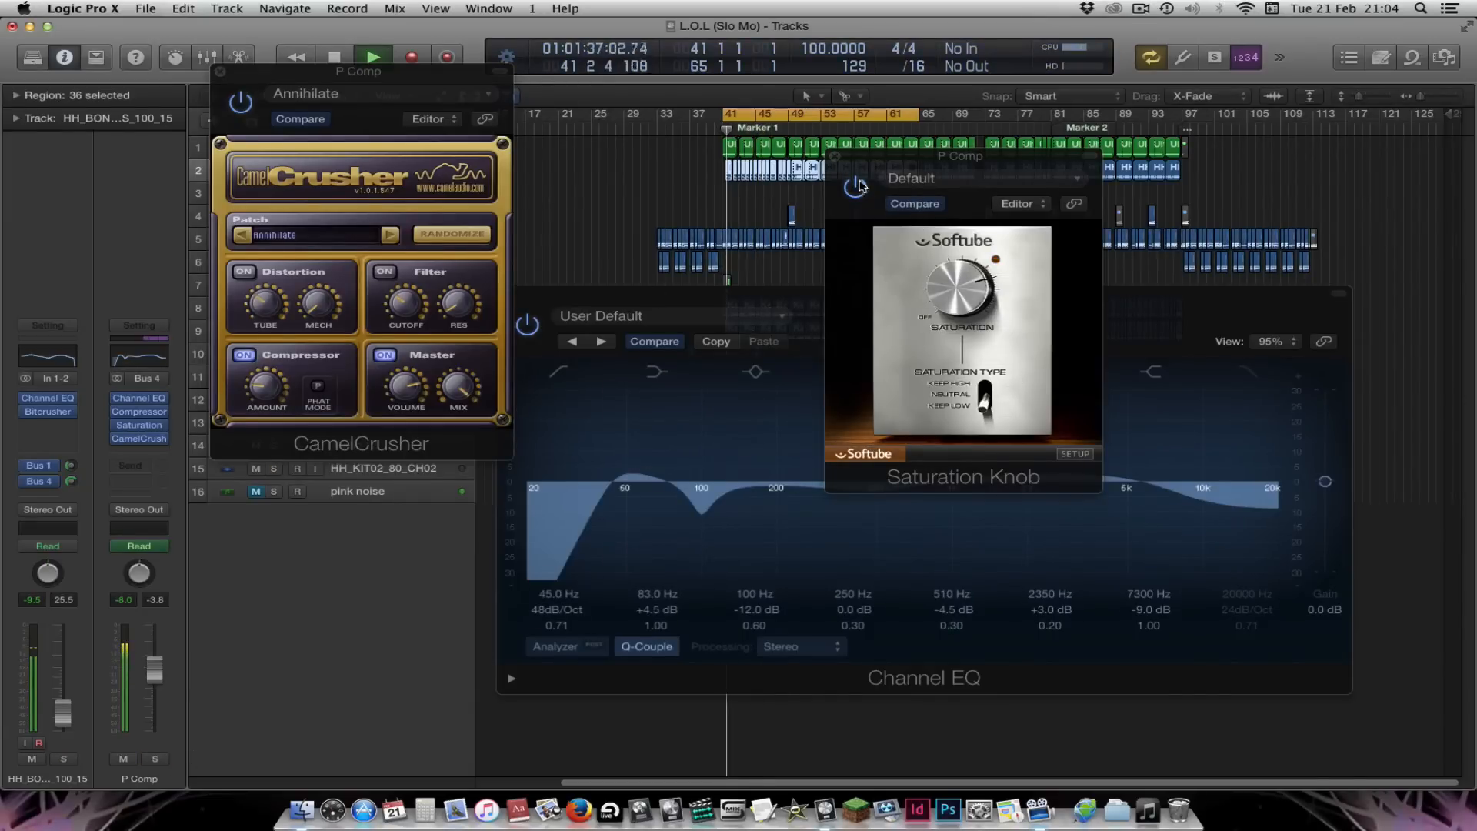
Solo P Comp and refine its Channel EQ with the low cut at 38.5 Hz and a -9.5 dB dip at 110 Hz
left_click(154, 759)
left_click(573, 560)
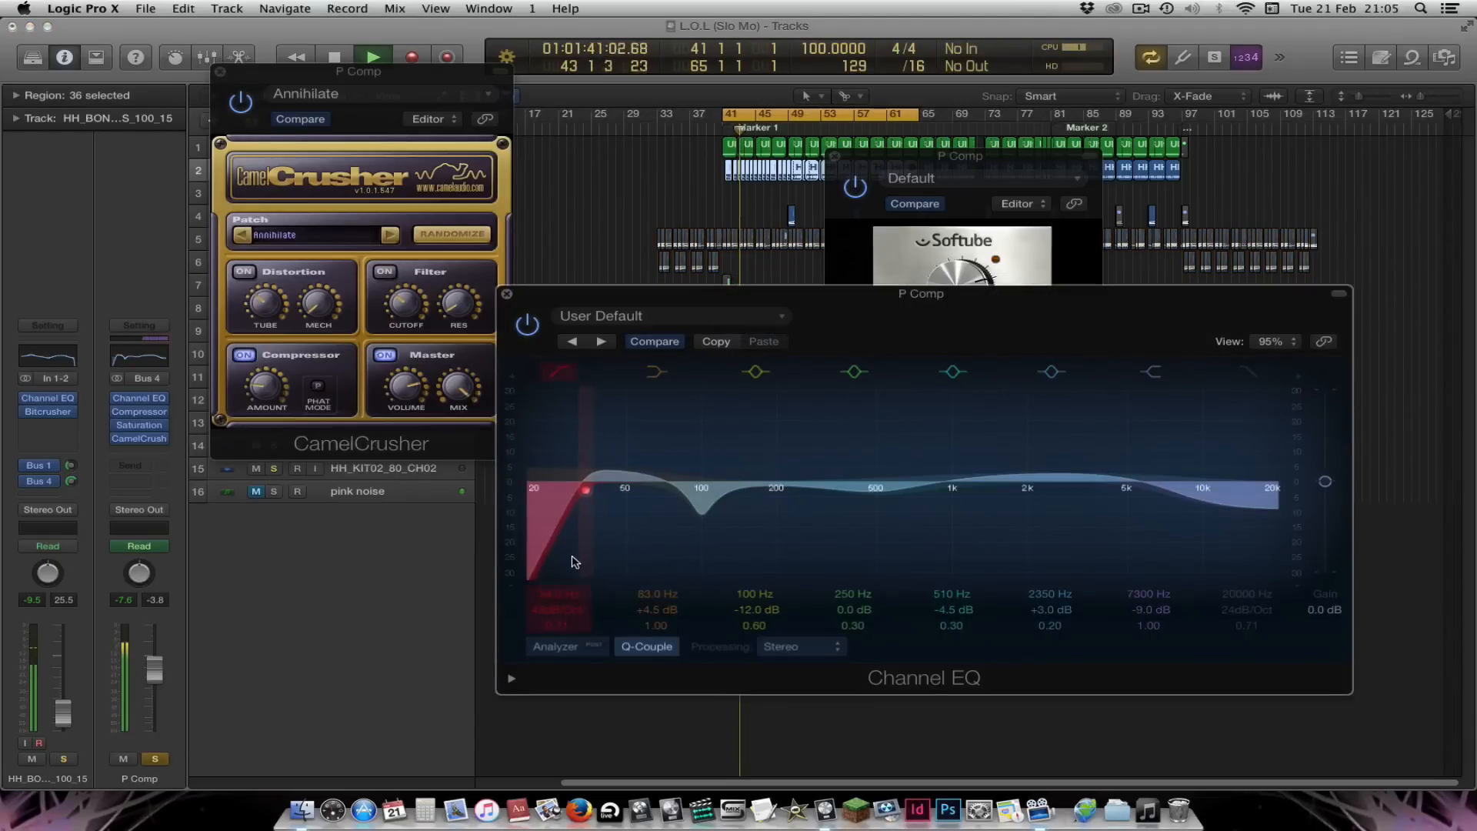
left_click_drag(573, 560, 578, 564)
mouse_move(704, 534)
left_mouse_down()
mouse_move(709, 510)
mouse_move(671, 542)
mouse_move(687, 543)
left_mouse_up()
left_click(571, 562)
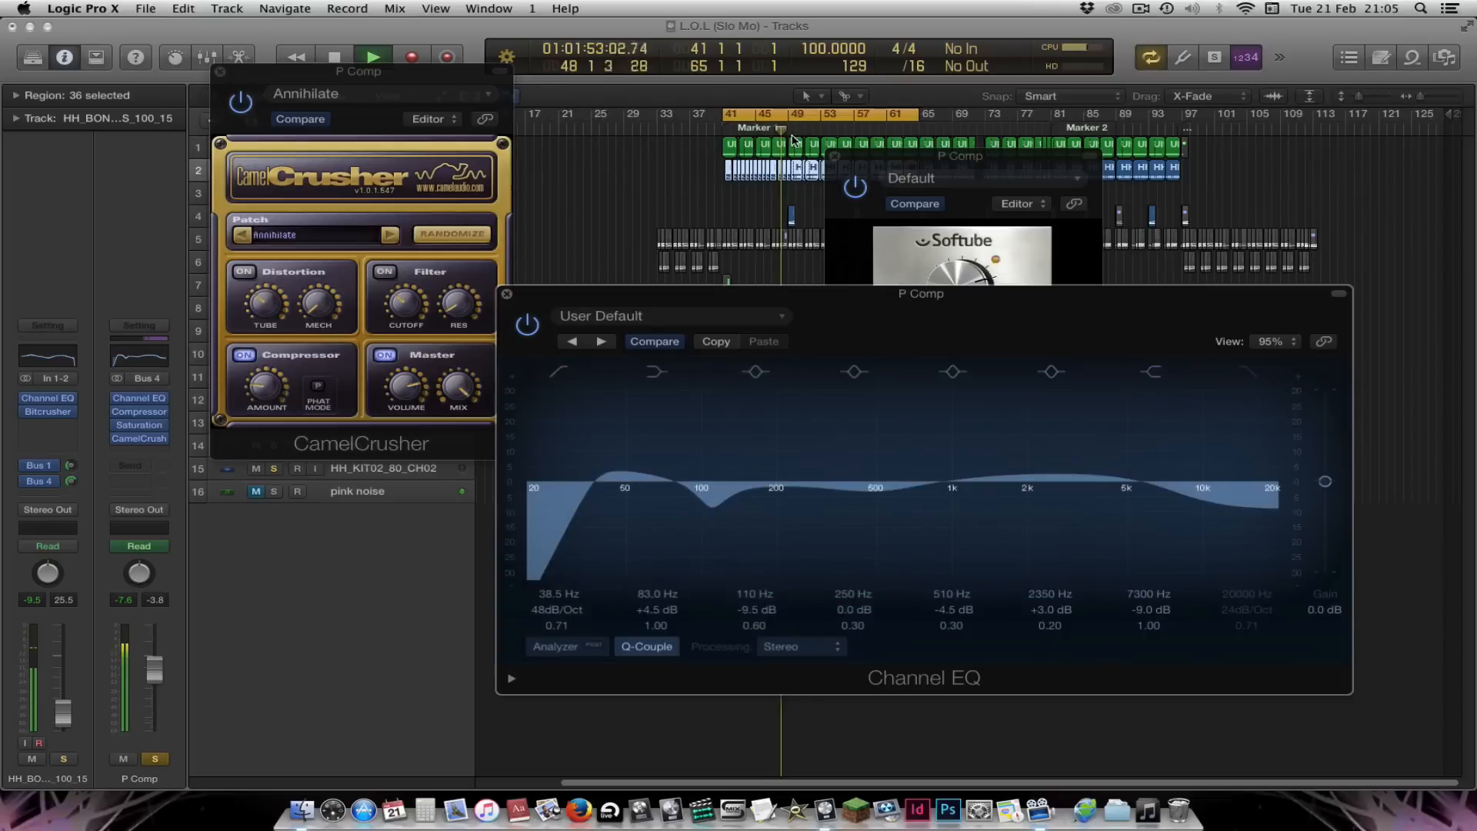
left_click(507, 293)
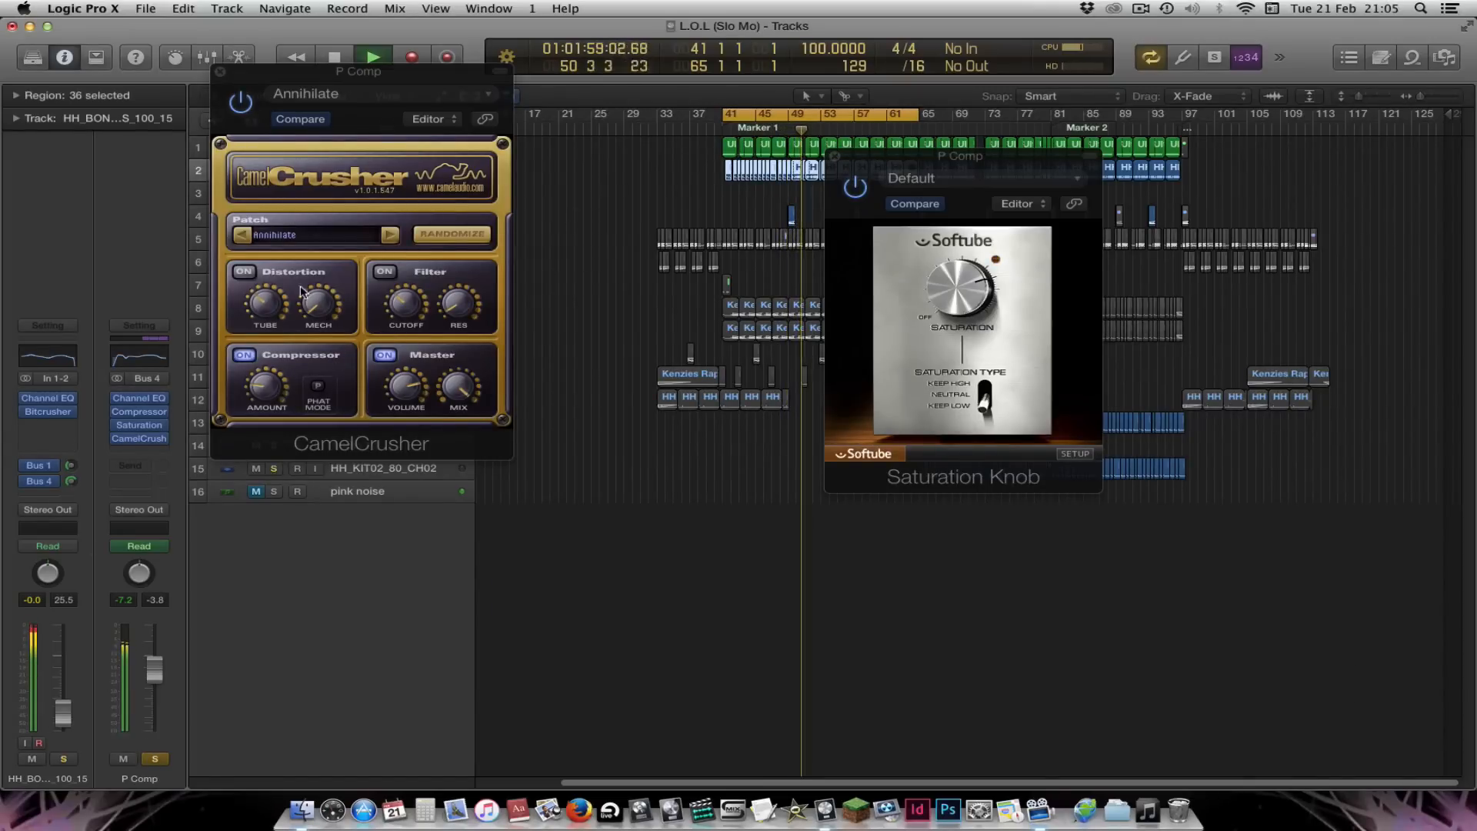
Return P Comp to the full mix at -5.3 dB, with its plug-in windows closed and the cycle extended to bar 97
left_click(257, 370)
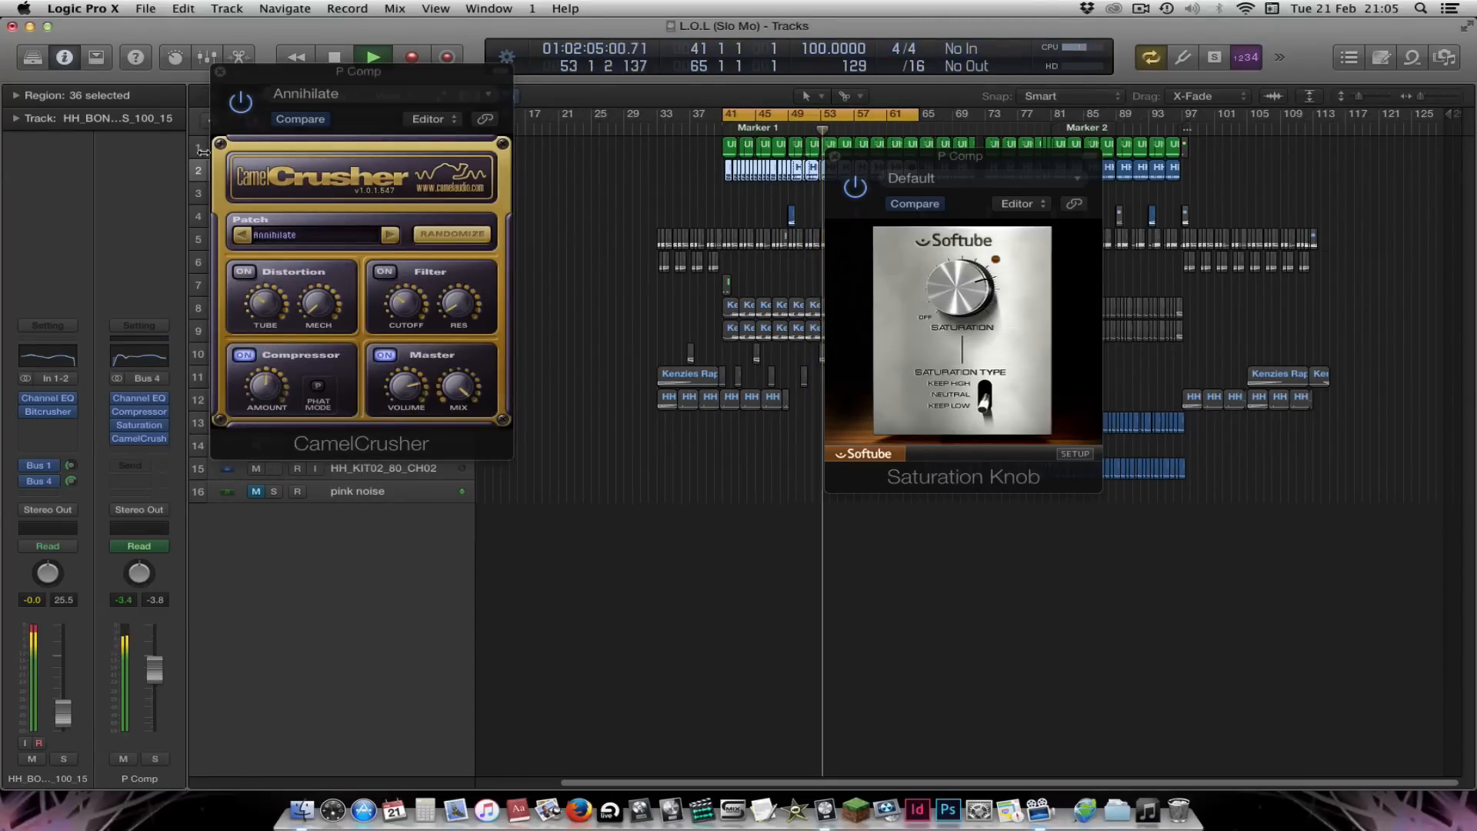
left_click(155, 758)
left_click(221, 72)
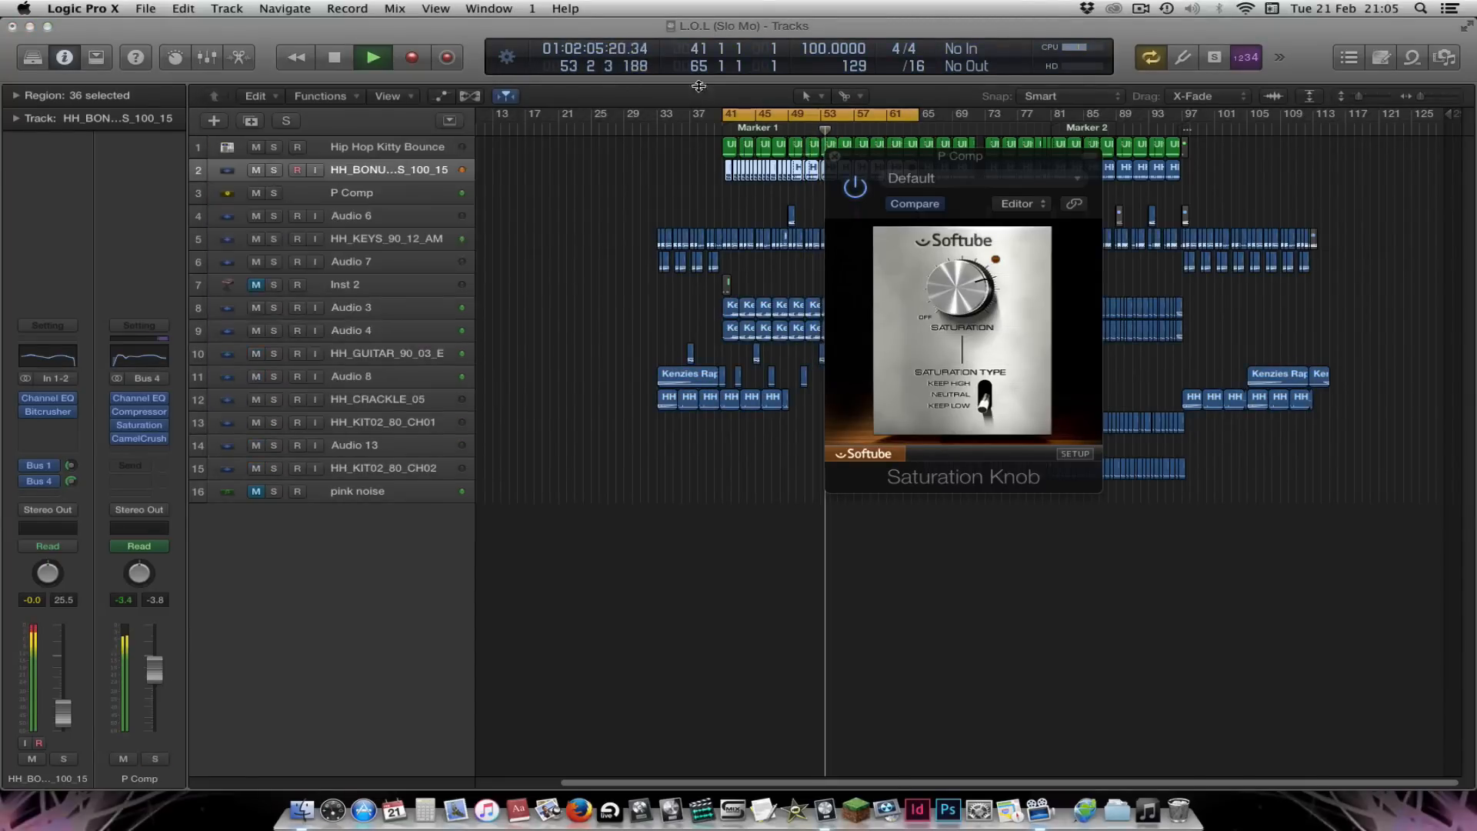
left_click(835, 156)
left_click_drag(910, 114, 1182, 164)
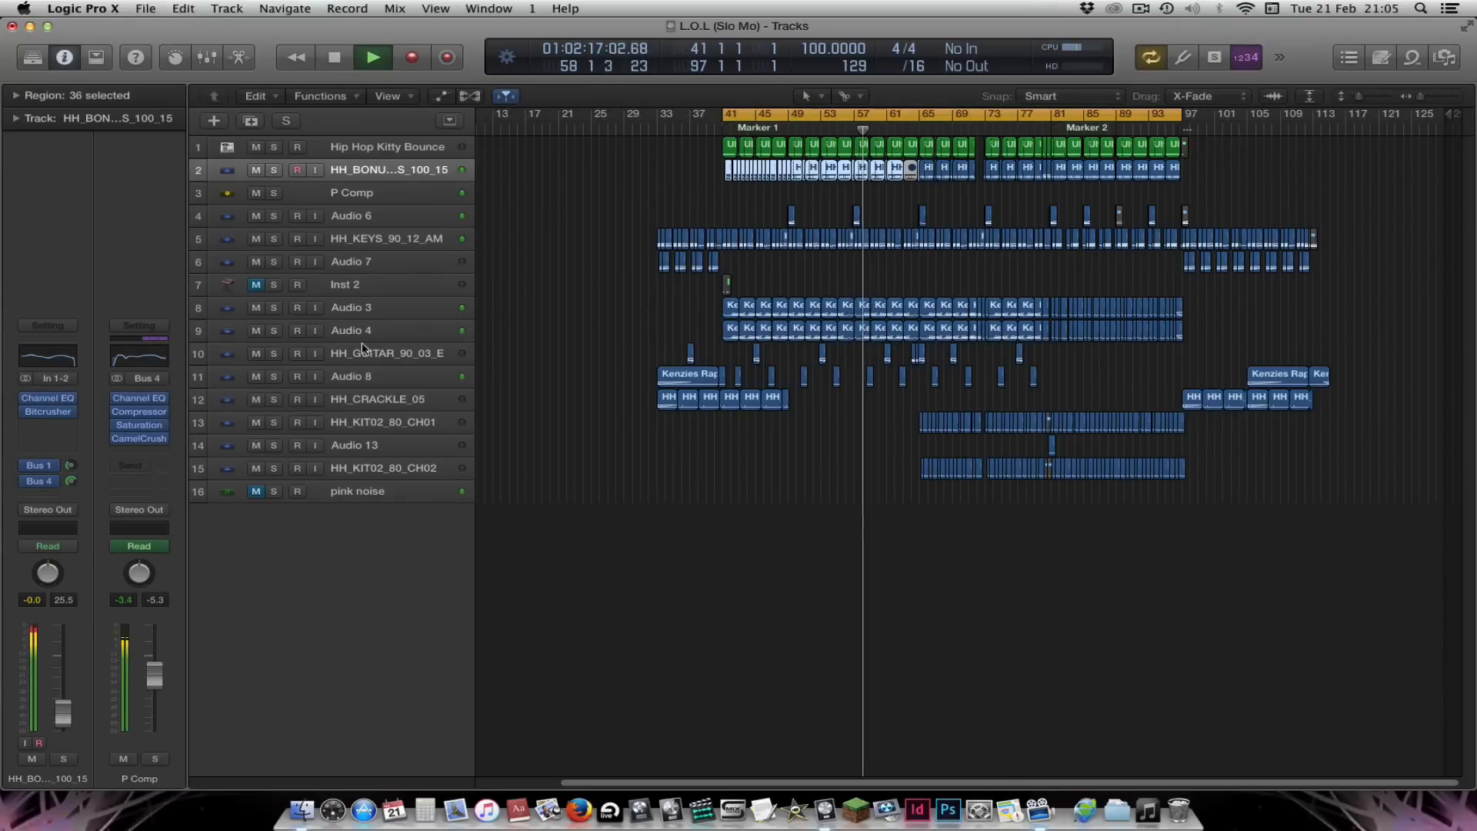
Raise the HH_KEYS_90_12_AM track's fader to -14.4 dB and check it against the mix
left_click(378, 240)
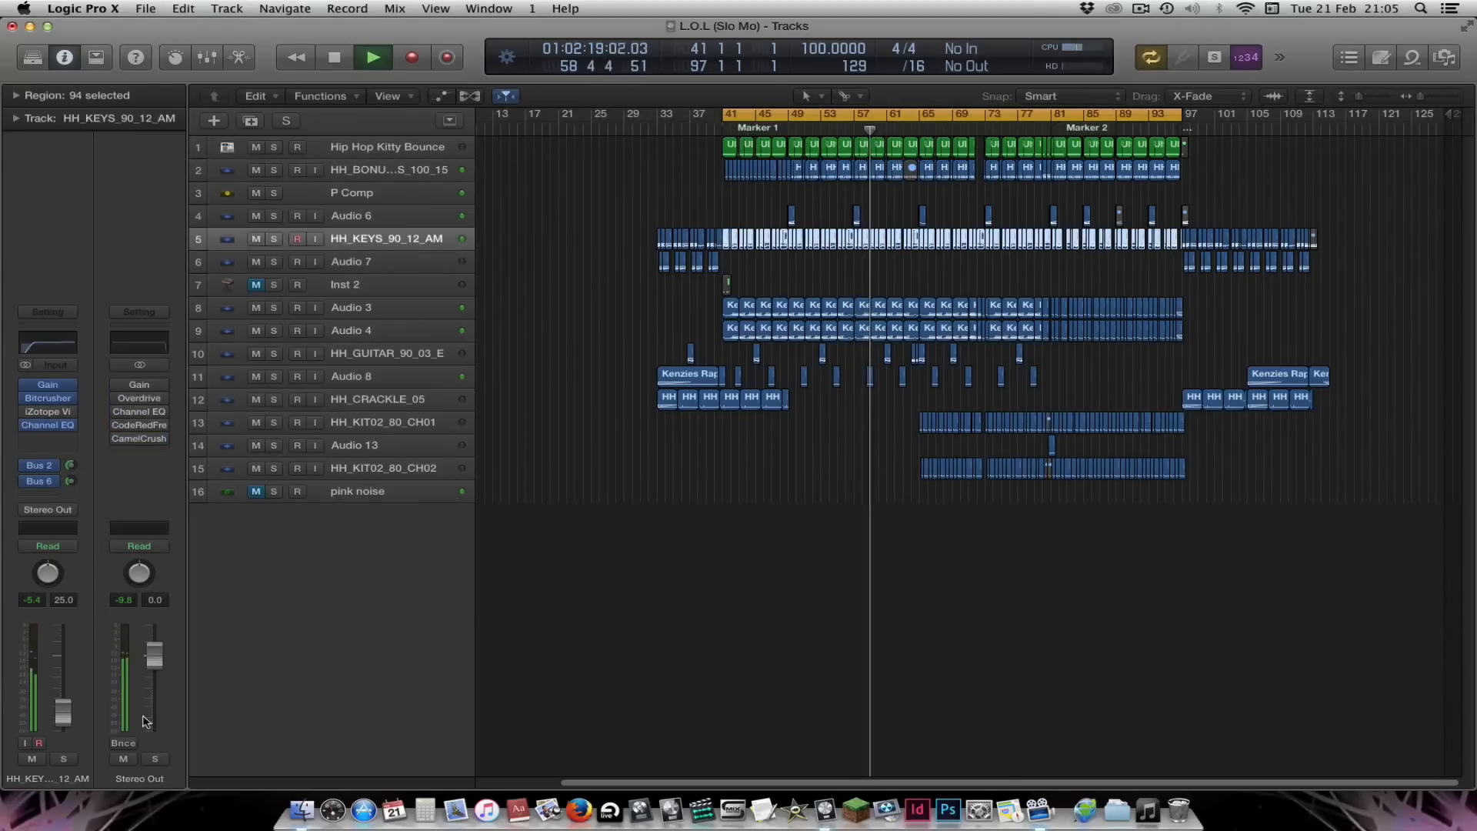
key("space")
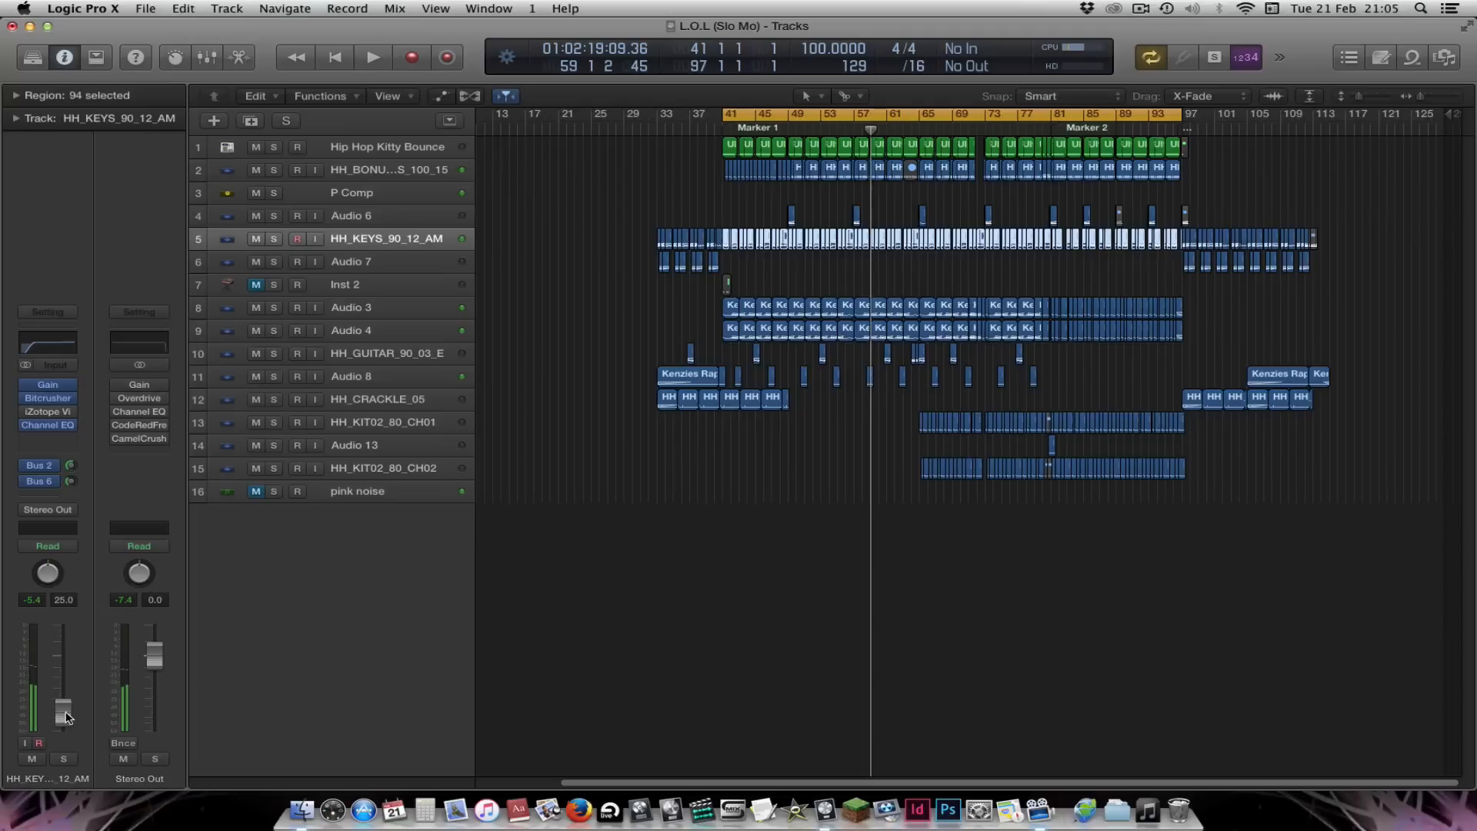
key("space")
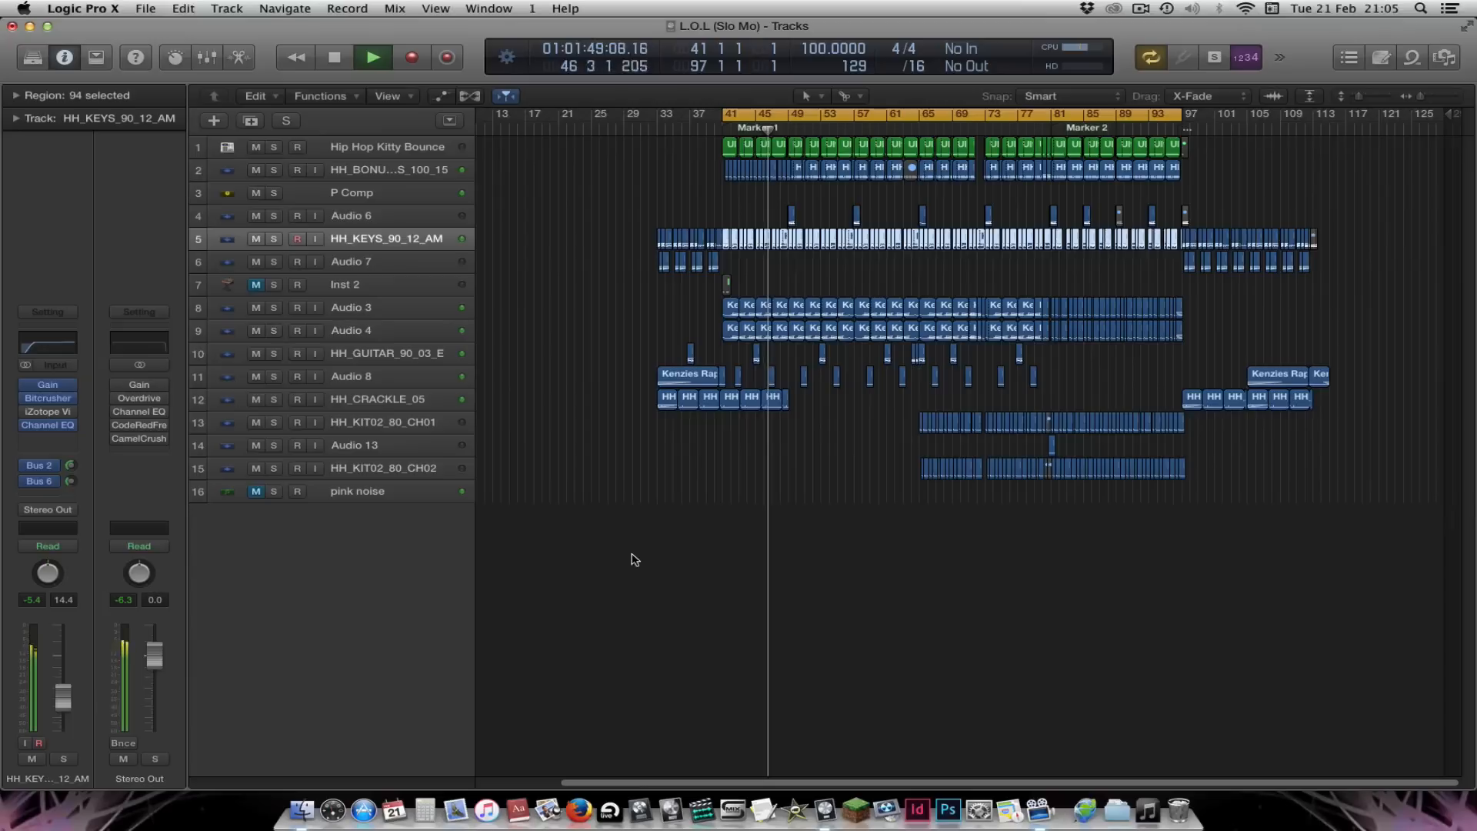
key("space")
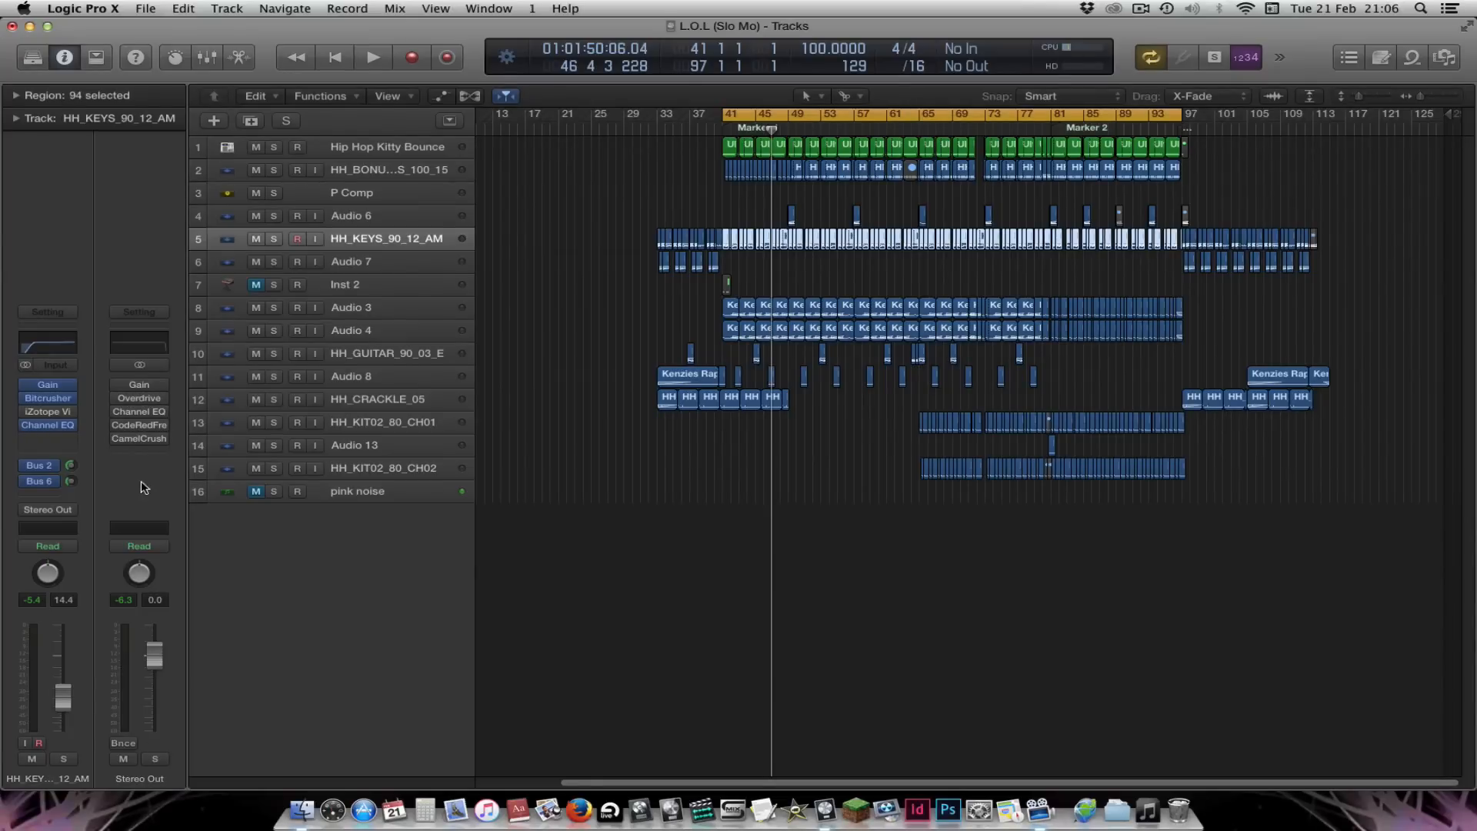
Enable the Overdrive on Stereo Out, place its window clear of the channel strips and start playback
left_click(140, 399)
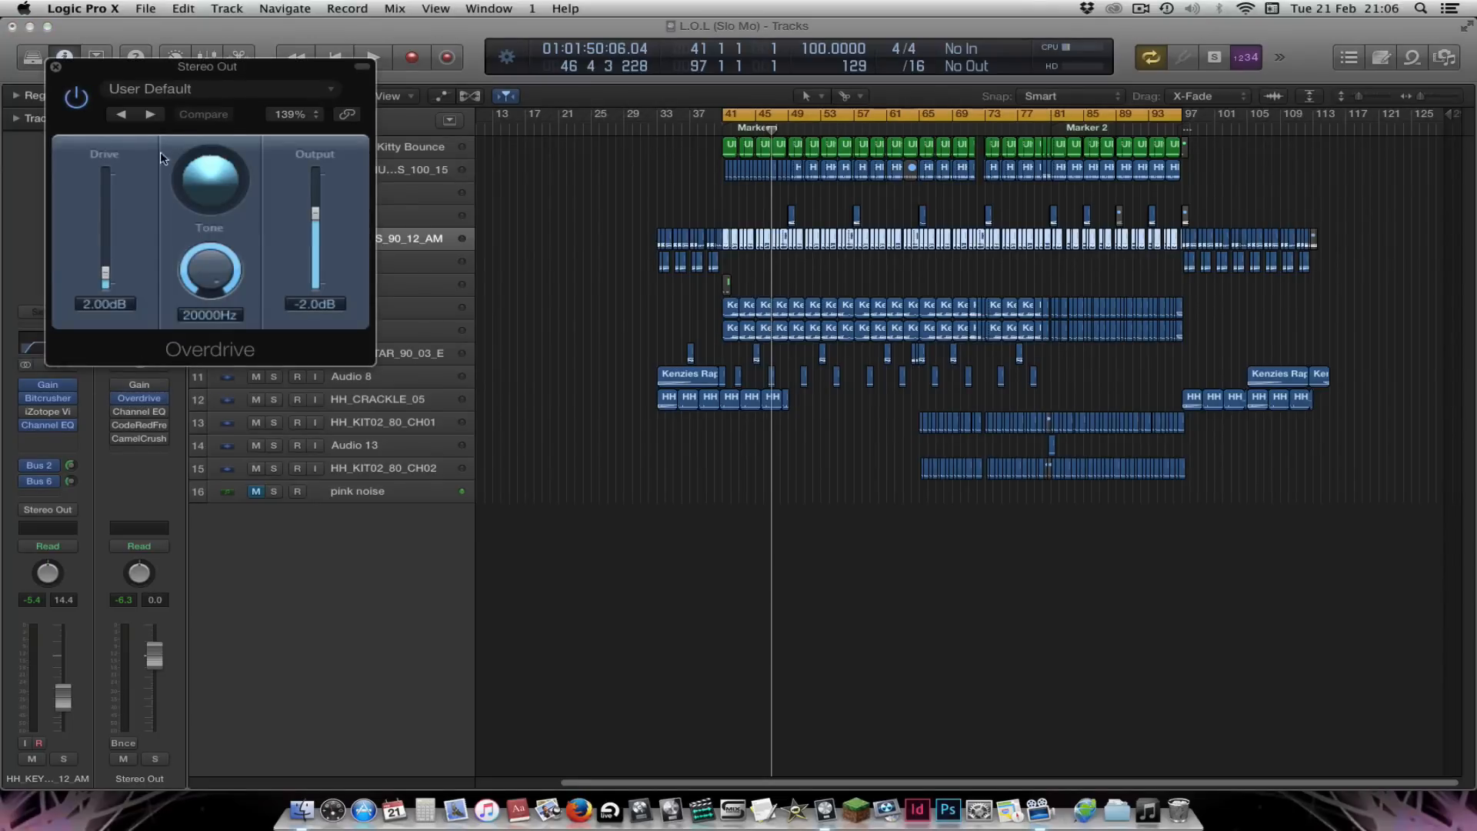
left_click_drag(234, 68, 738, 164)
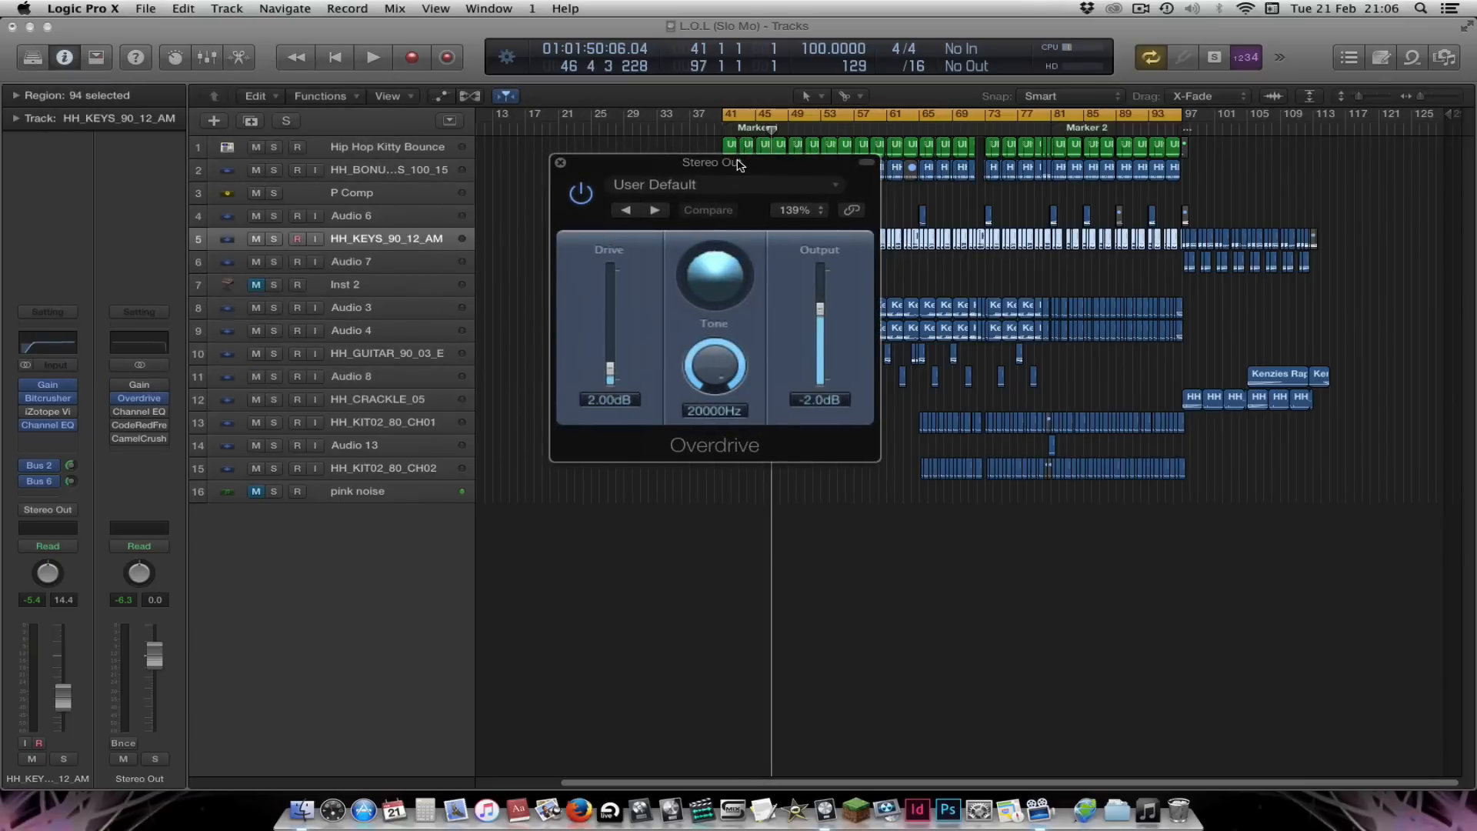
key("space")
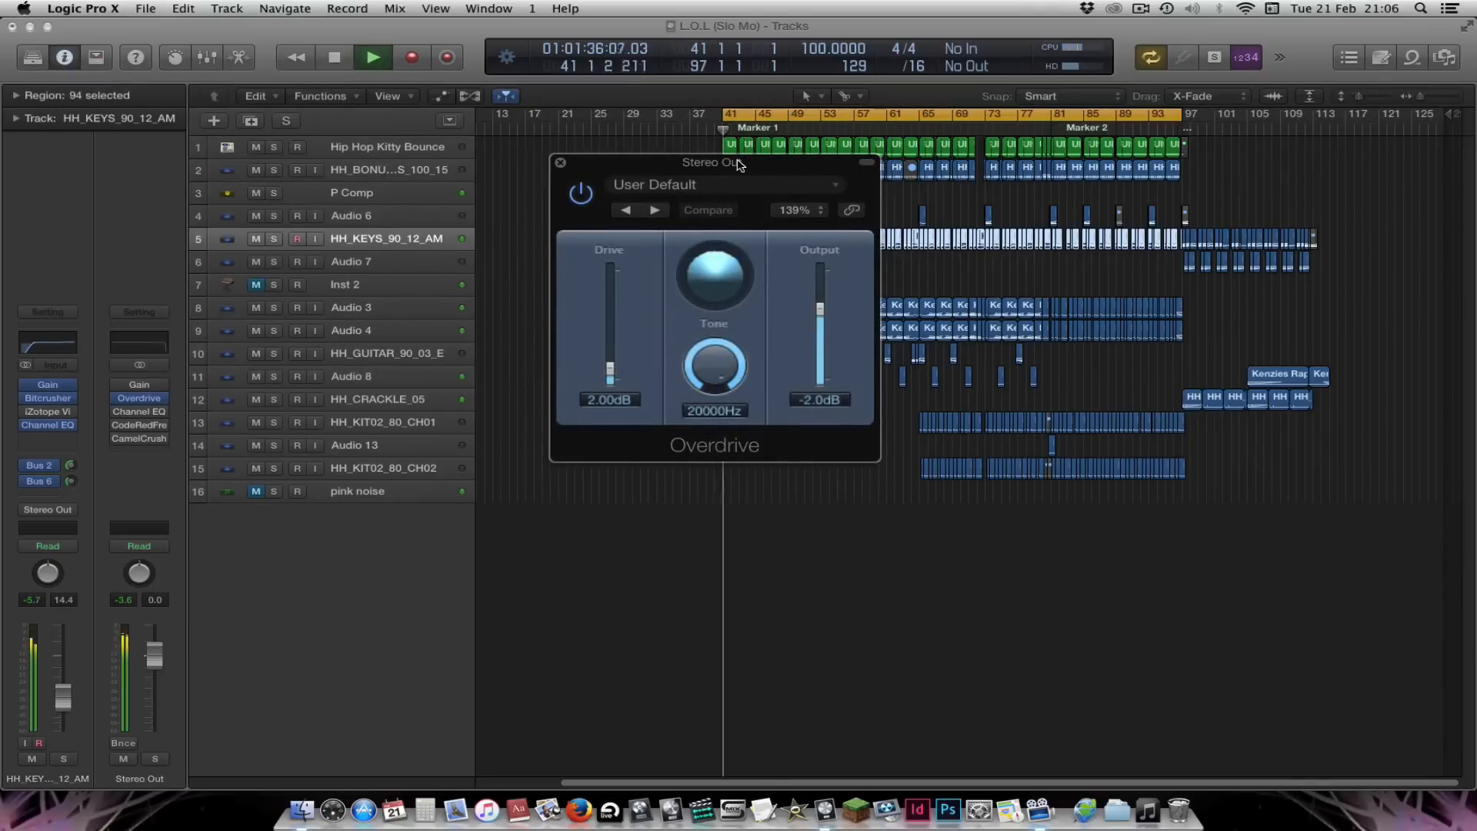
Enable the Stereo Out Channel EQ with a 28.5 Hz low cut at 48 dB/Oct and a +3.5 dB high shelf at 3000 Hz
left_click(141, 411)
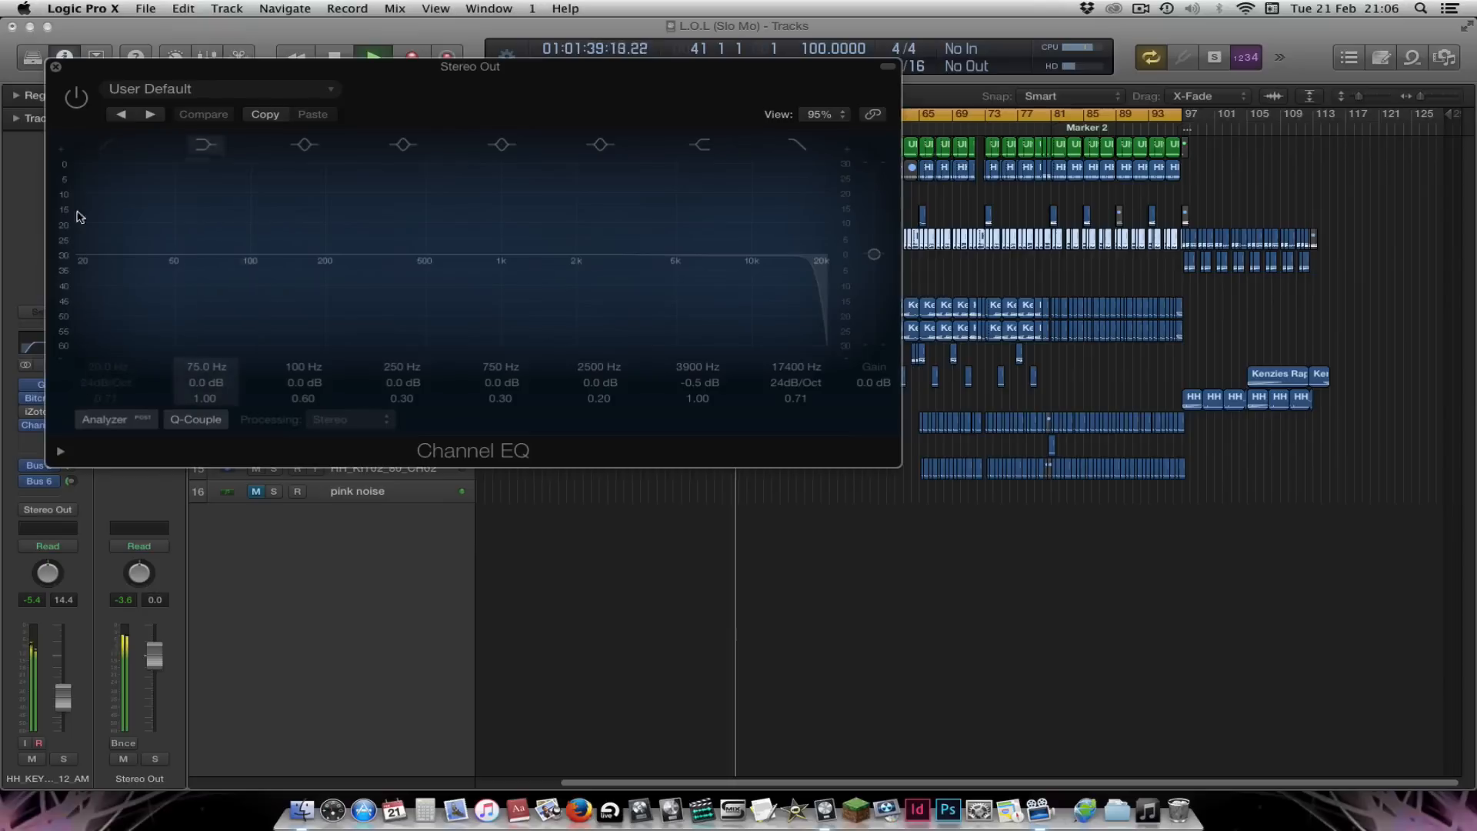
left_click(77, 97)
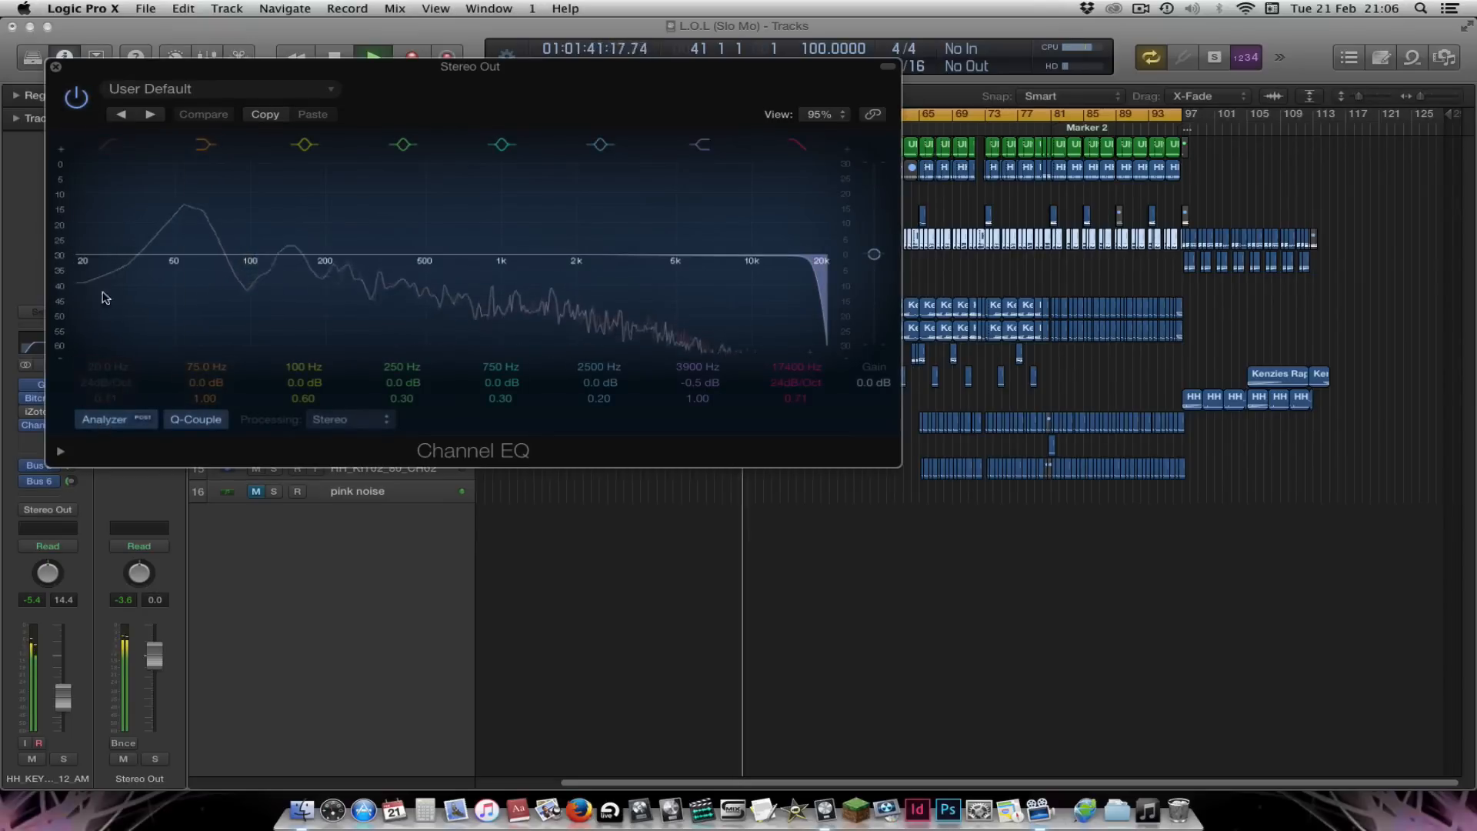
left_click(108, 144)
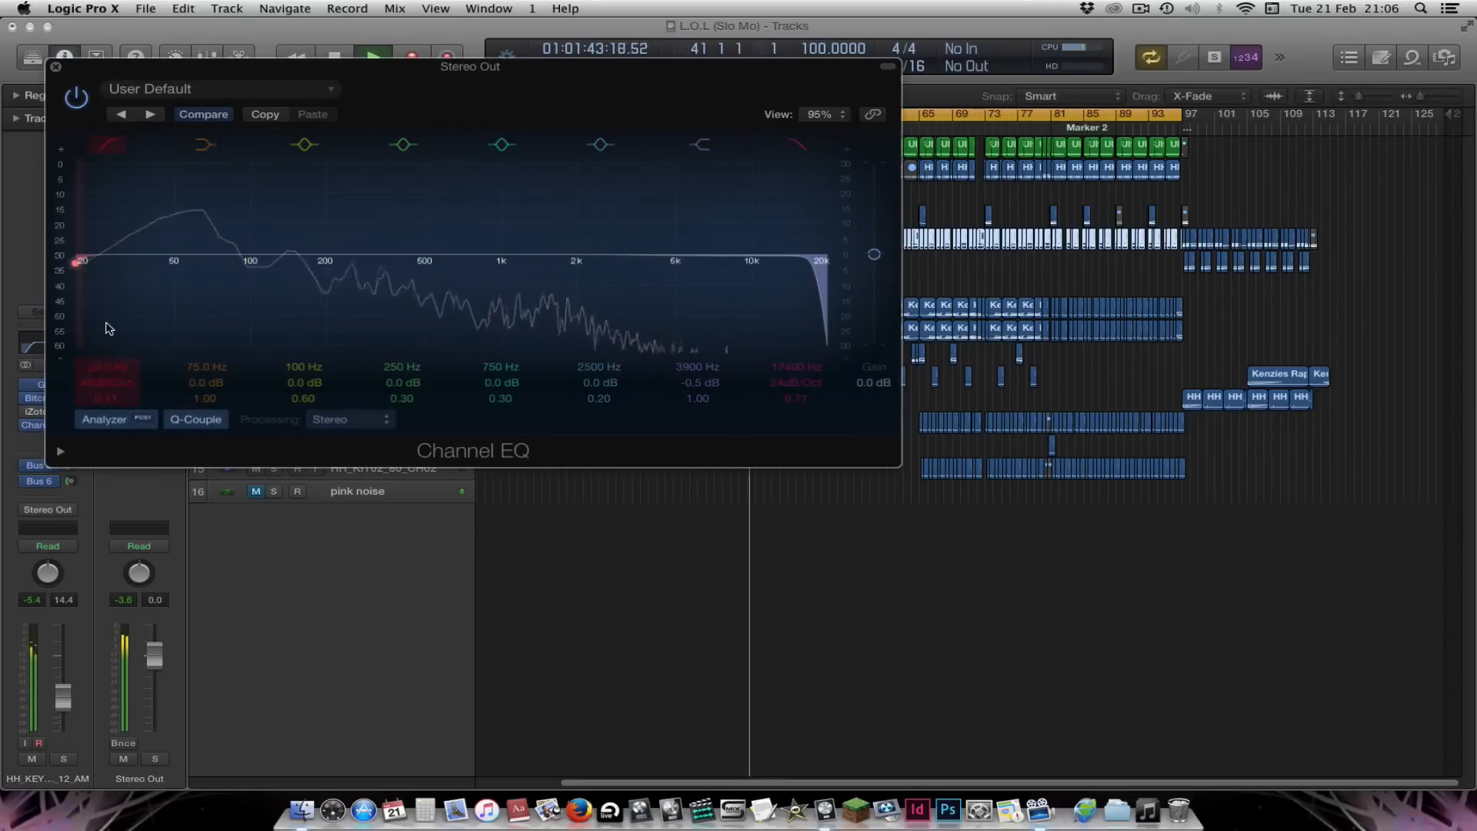
left_click_drag(108, 328, 149, 320)
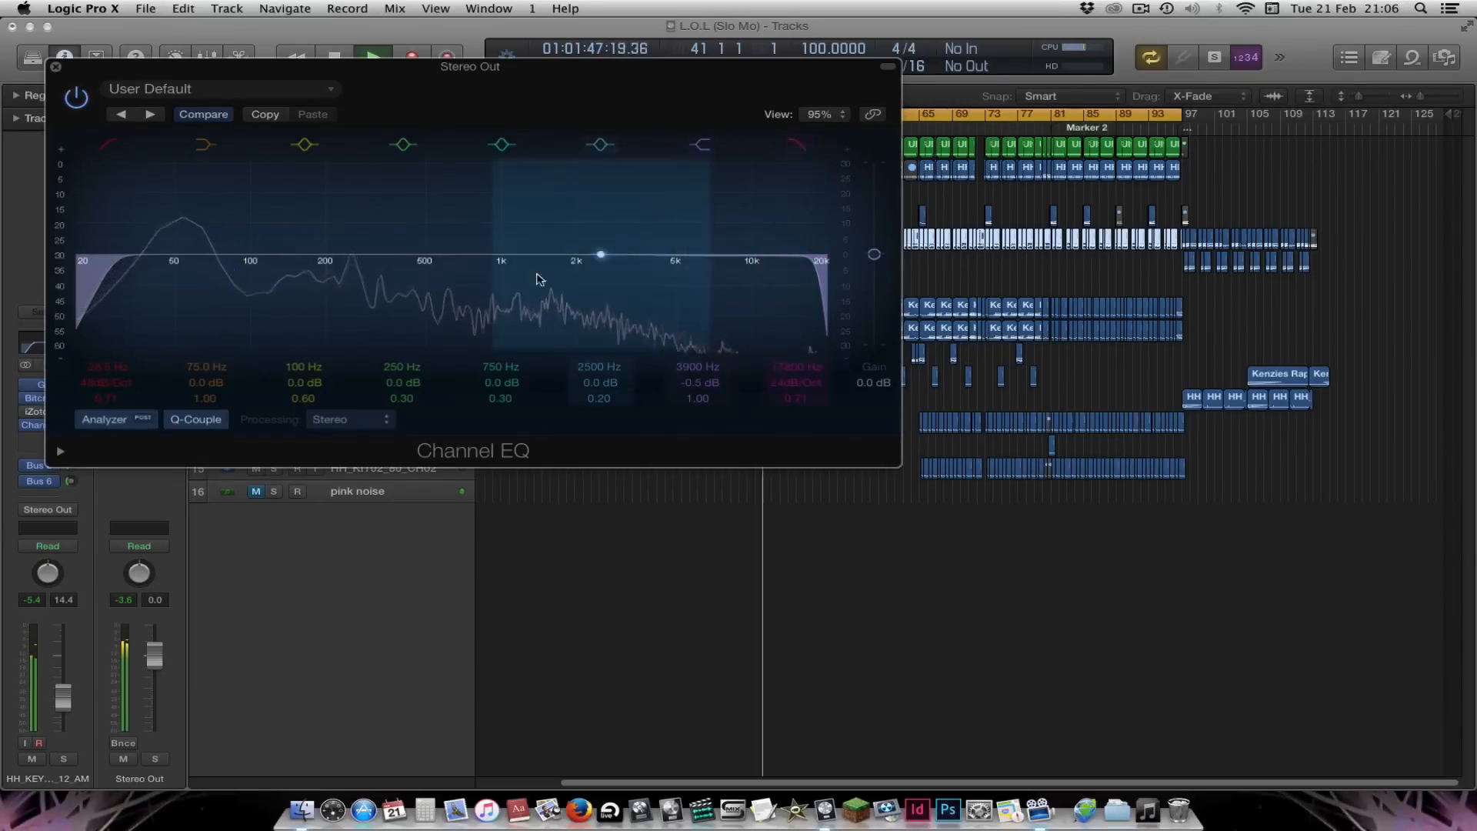
left_click_drag(642, 275, 608, 259)
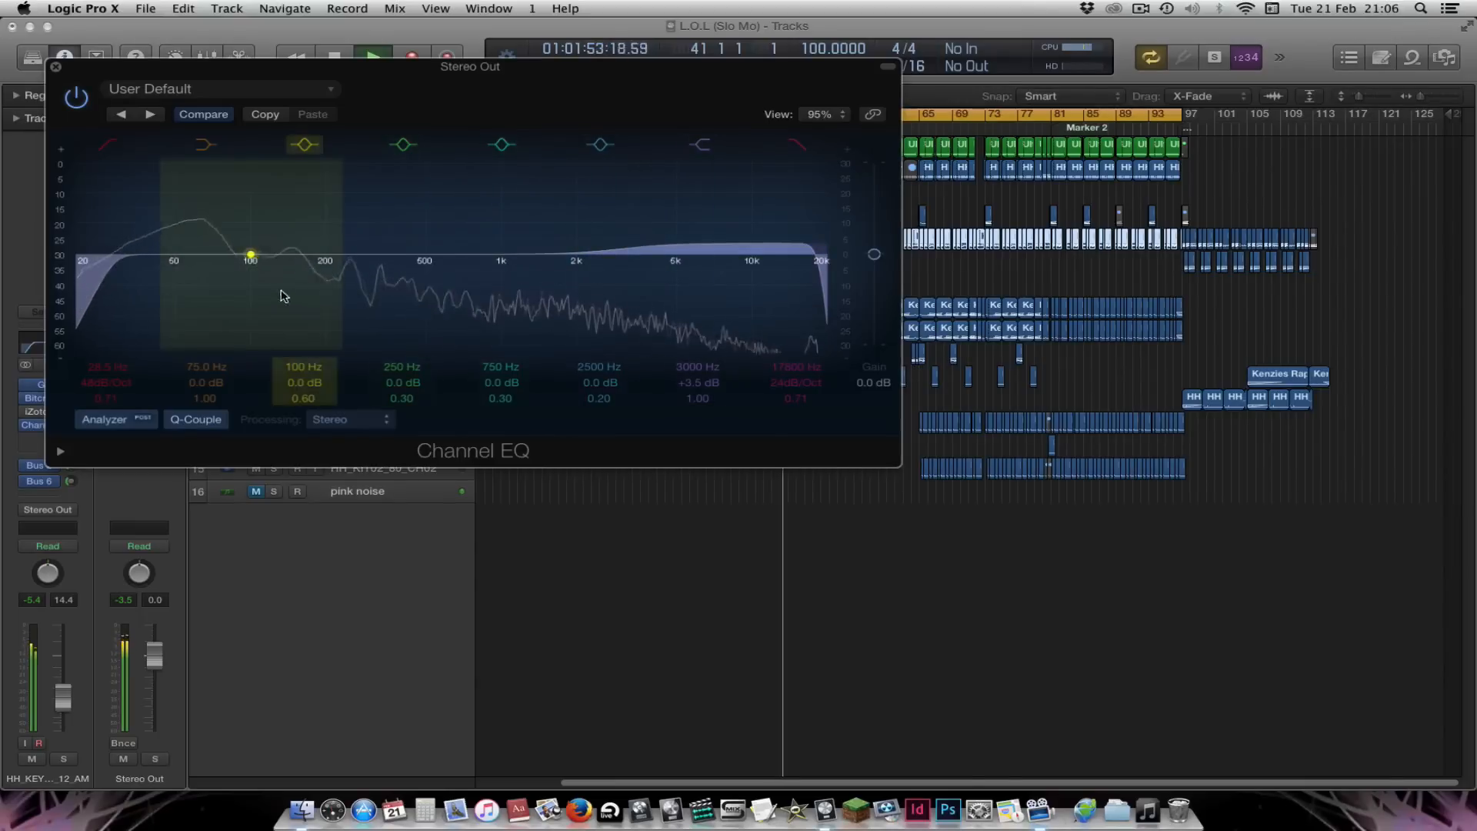
key("super+w")
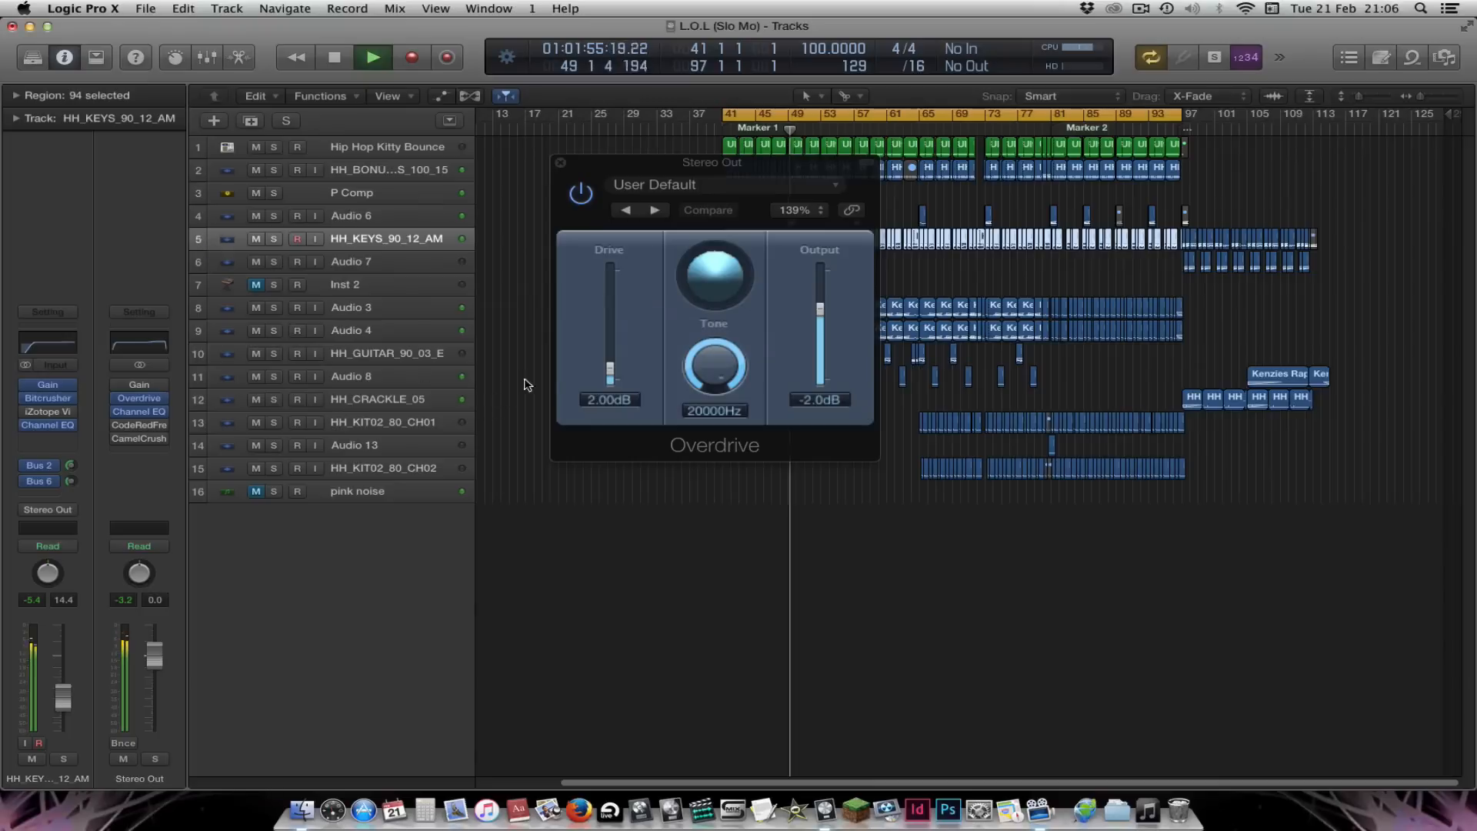
Enable CodeRedFree on Stereo Out, reduce the high-shelf boost on both channels and lower both outputs to about 6.5
left_click(138, 425)
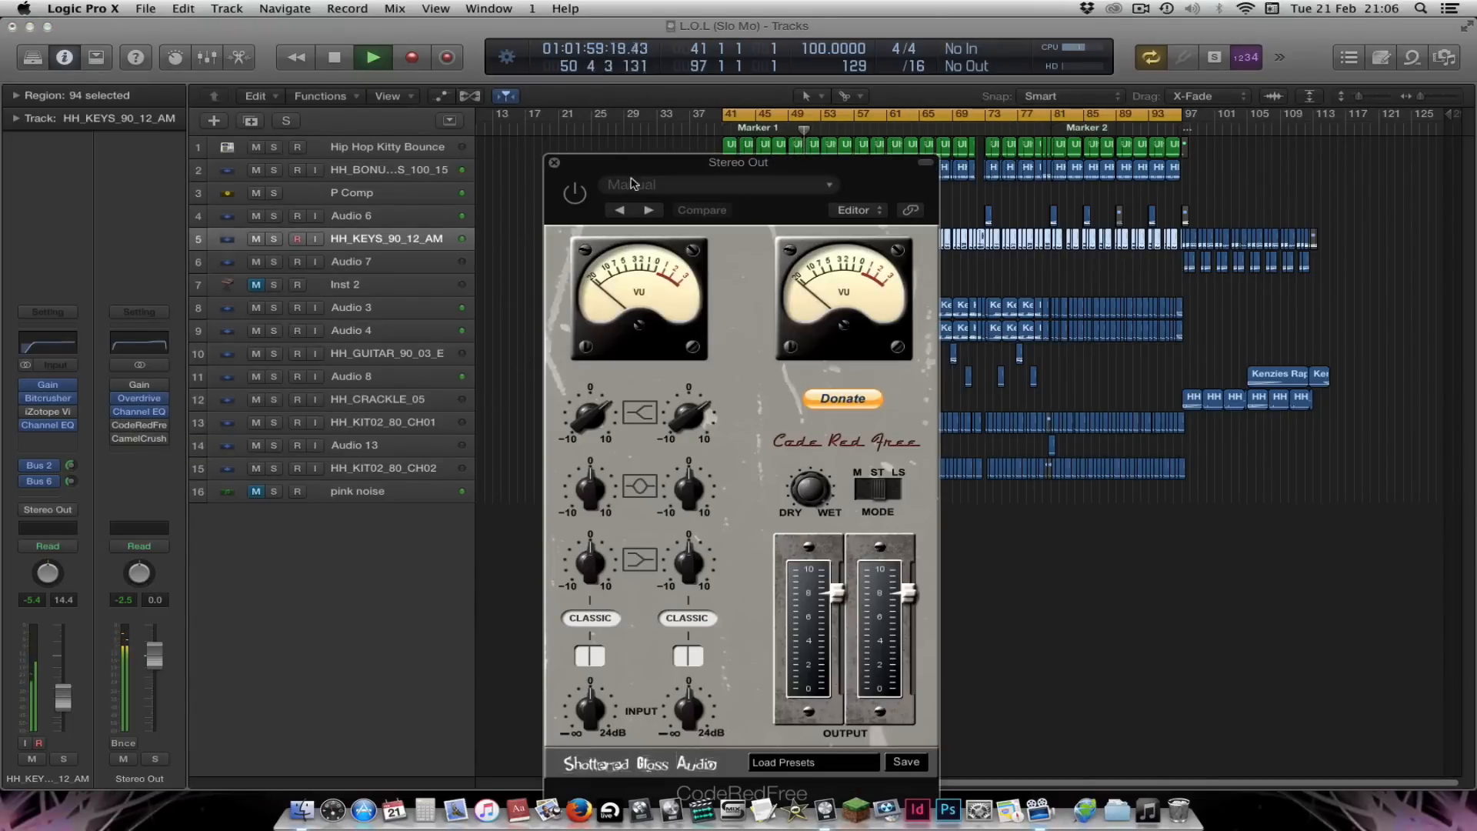
left_click_drag(678, 174, 623, 135)
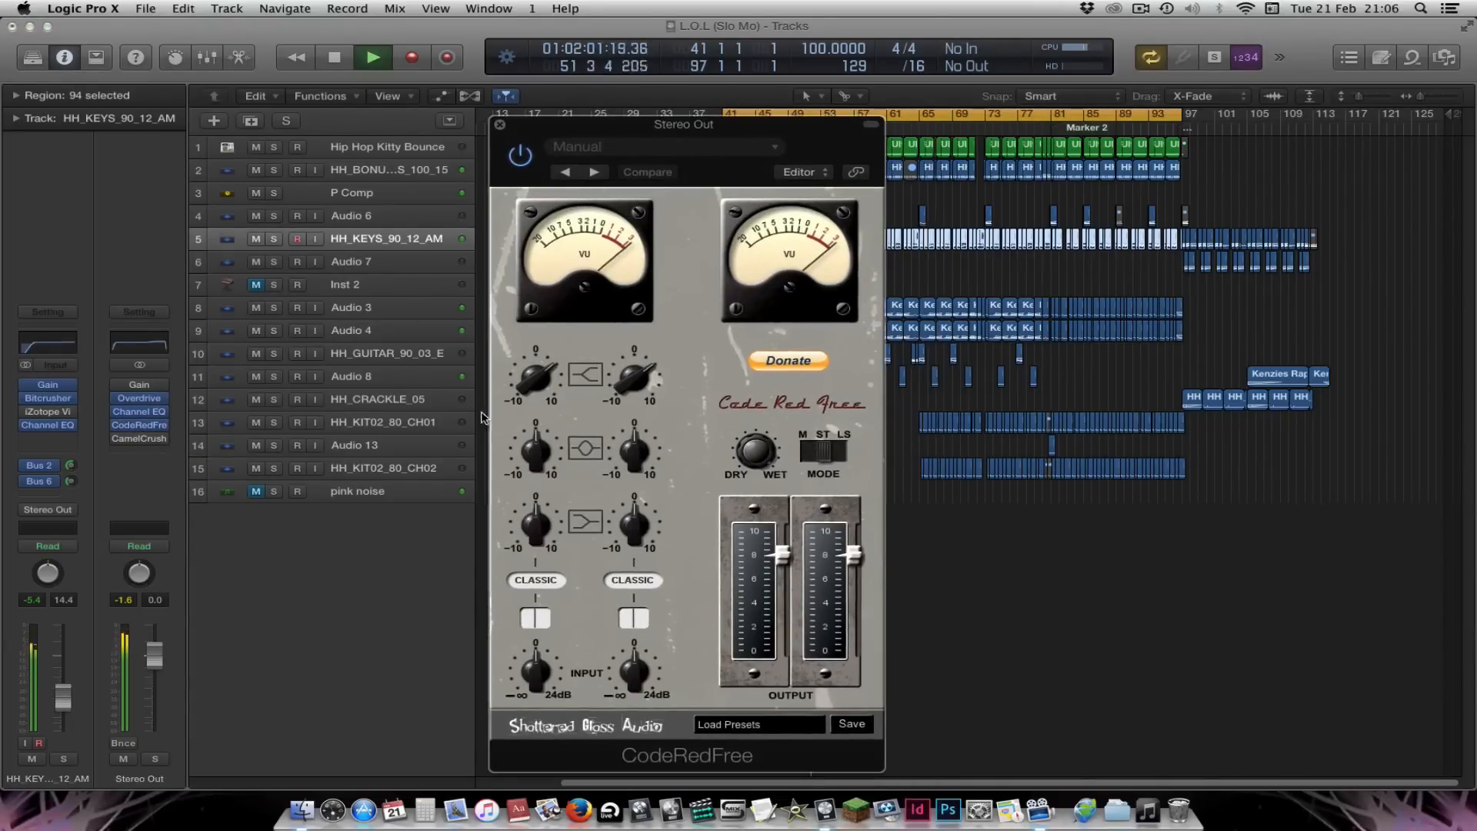
left_click_drag(626, 384, 625, 394)
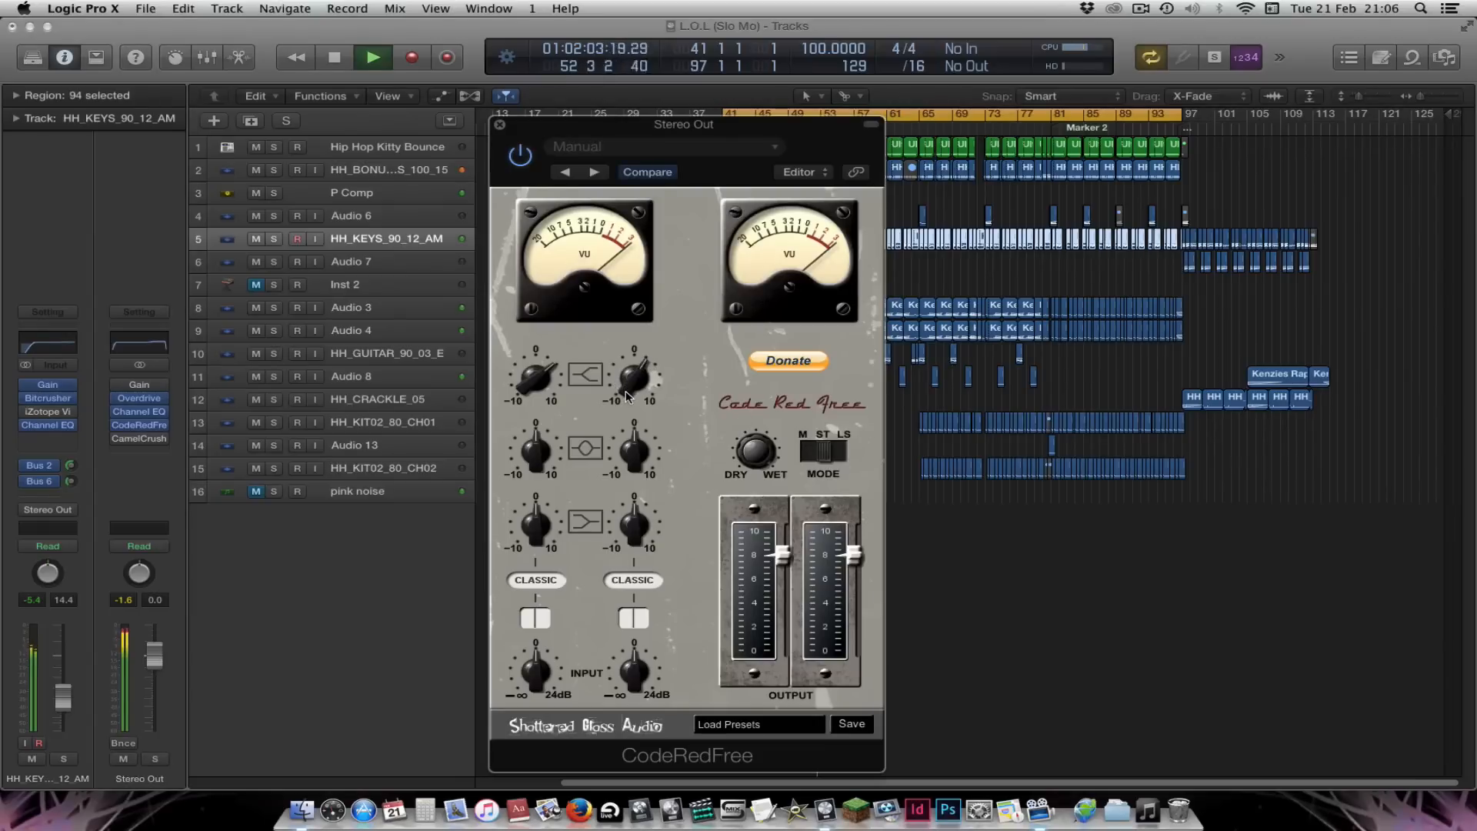
left_click_drag(526, 385, 528, 395)
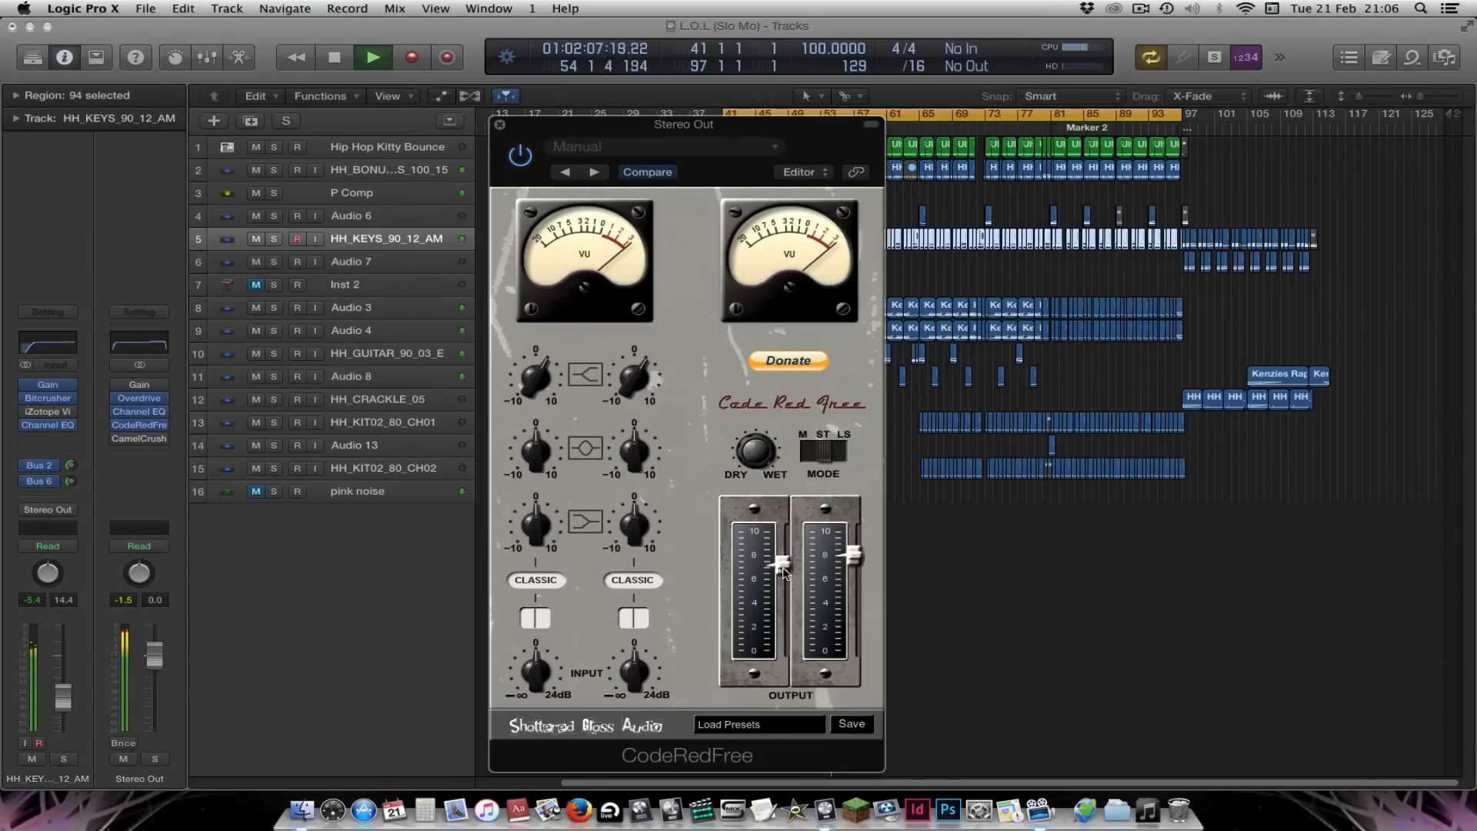
left_click_drag(784, 578, 784, 583)
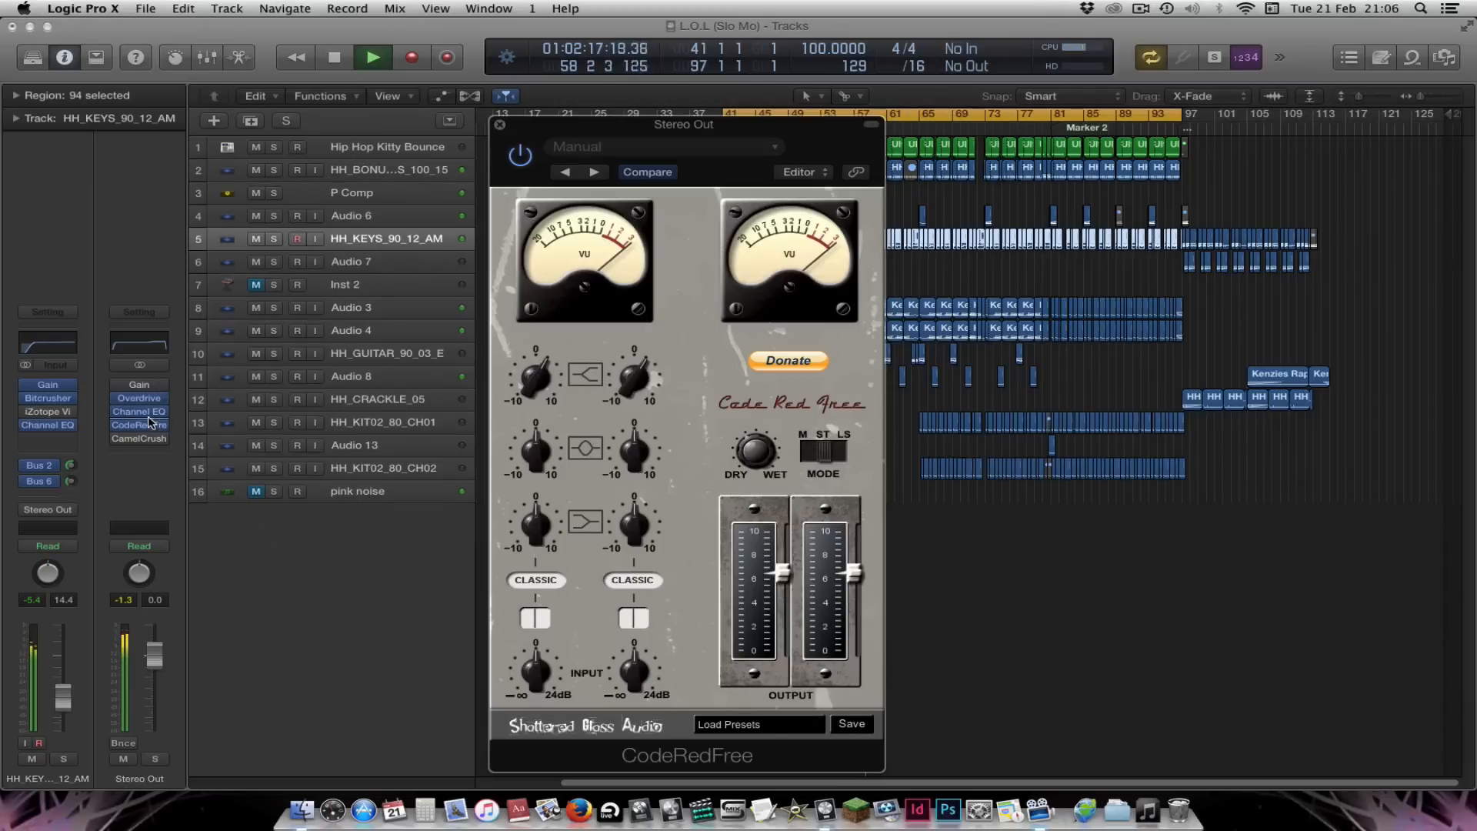
Enable CamelCrusher on Stereo Out, close the open plug-in windows, and stop playback to bring up the mixer
mouse_move(125, 402)
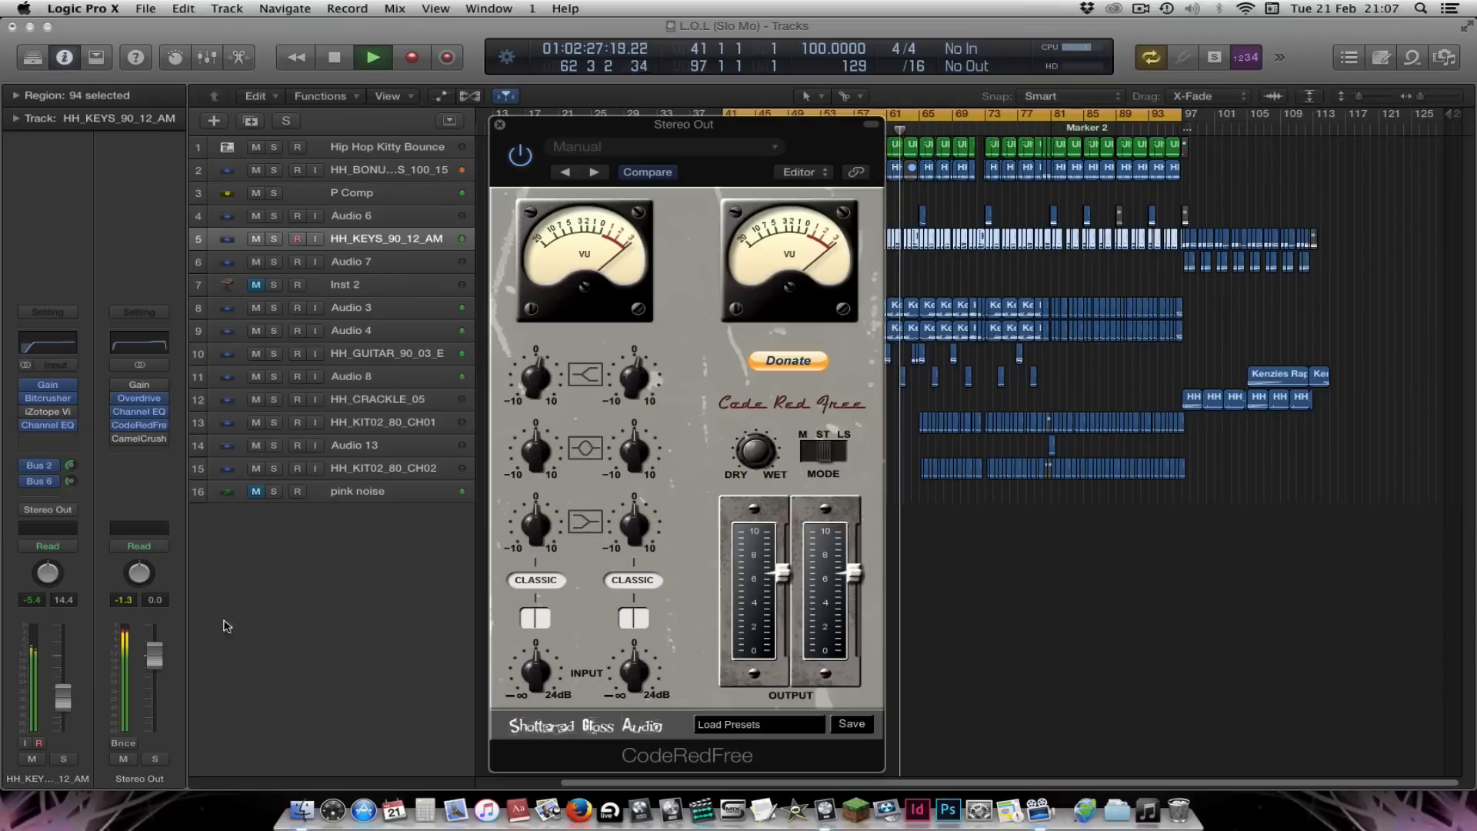
left_click(118, 440)
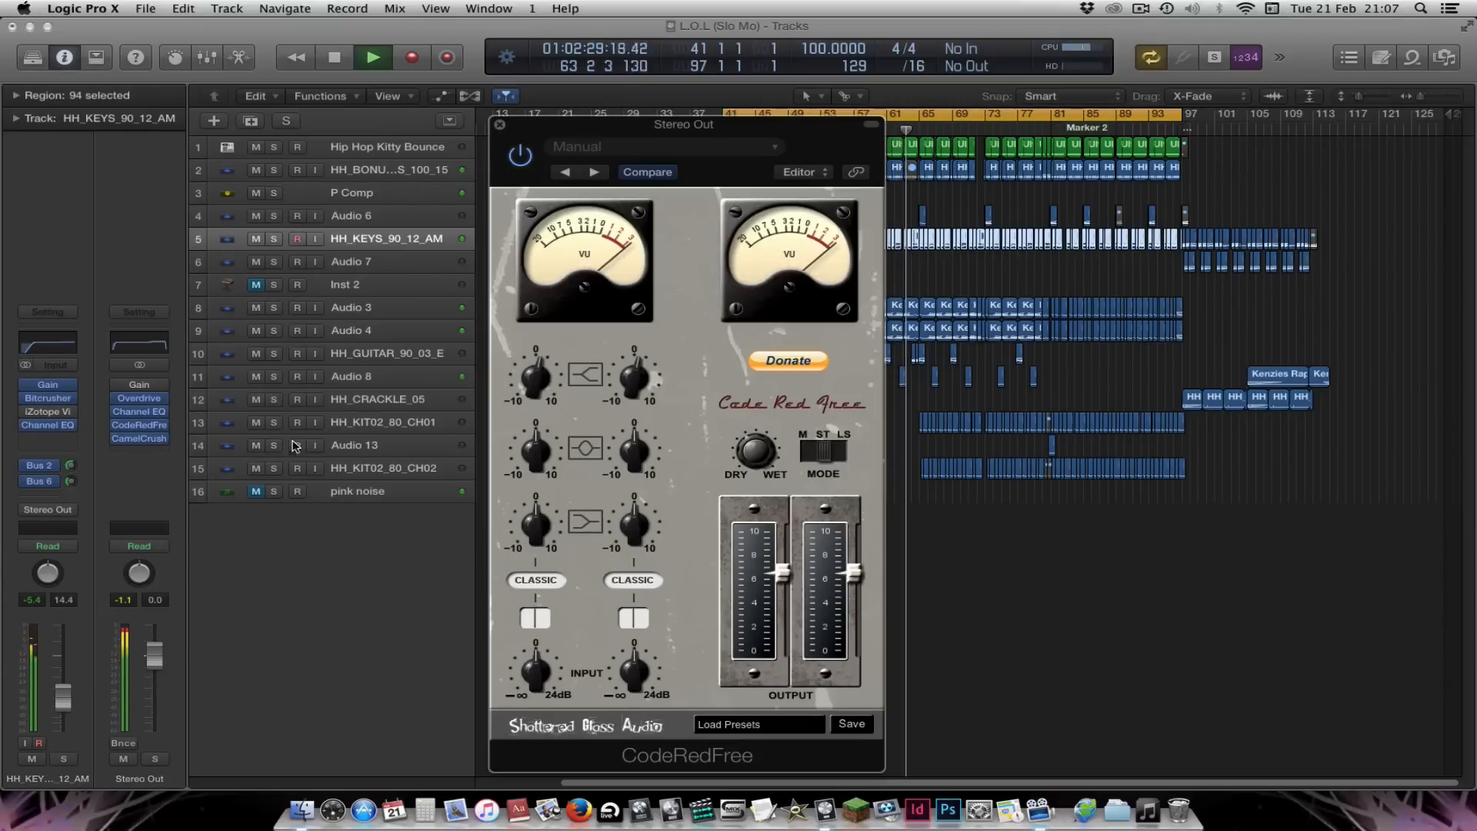
left_click(499, 124)
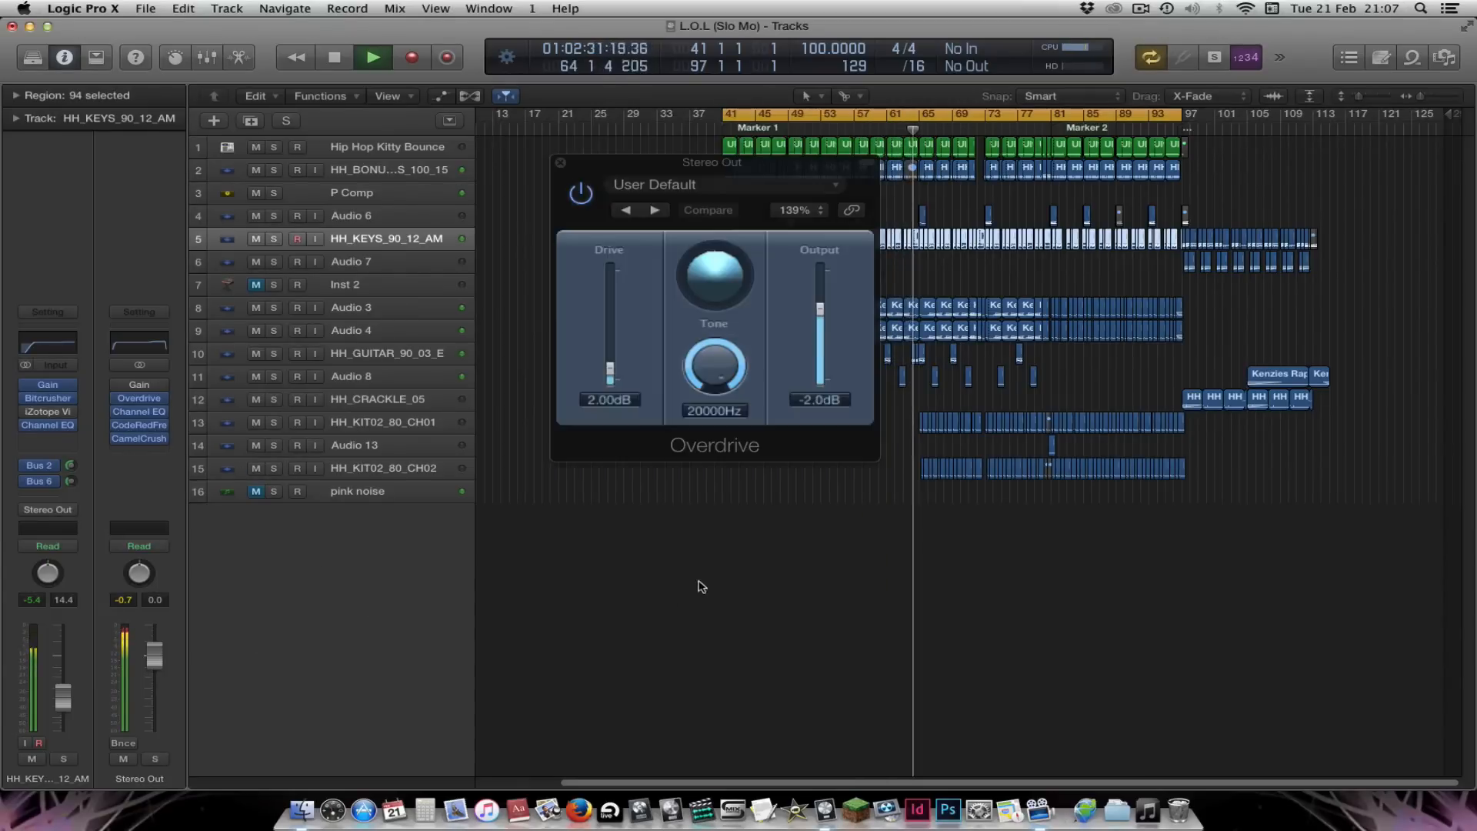
left_click(561, 163)
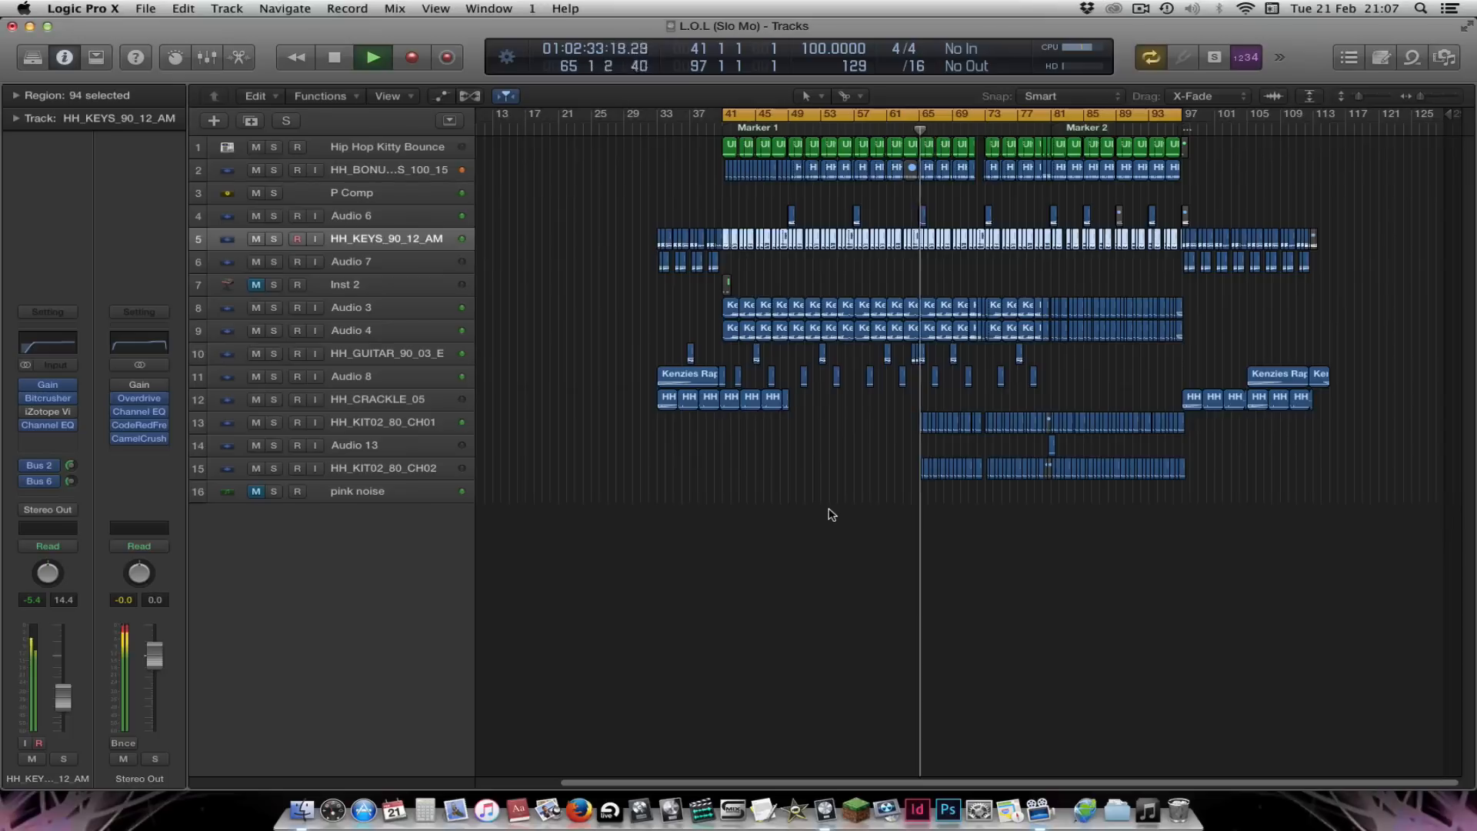
key("space")
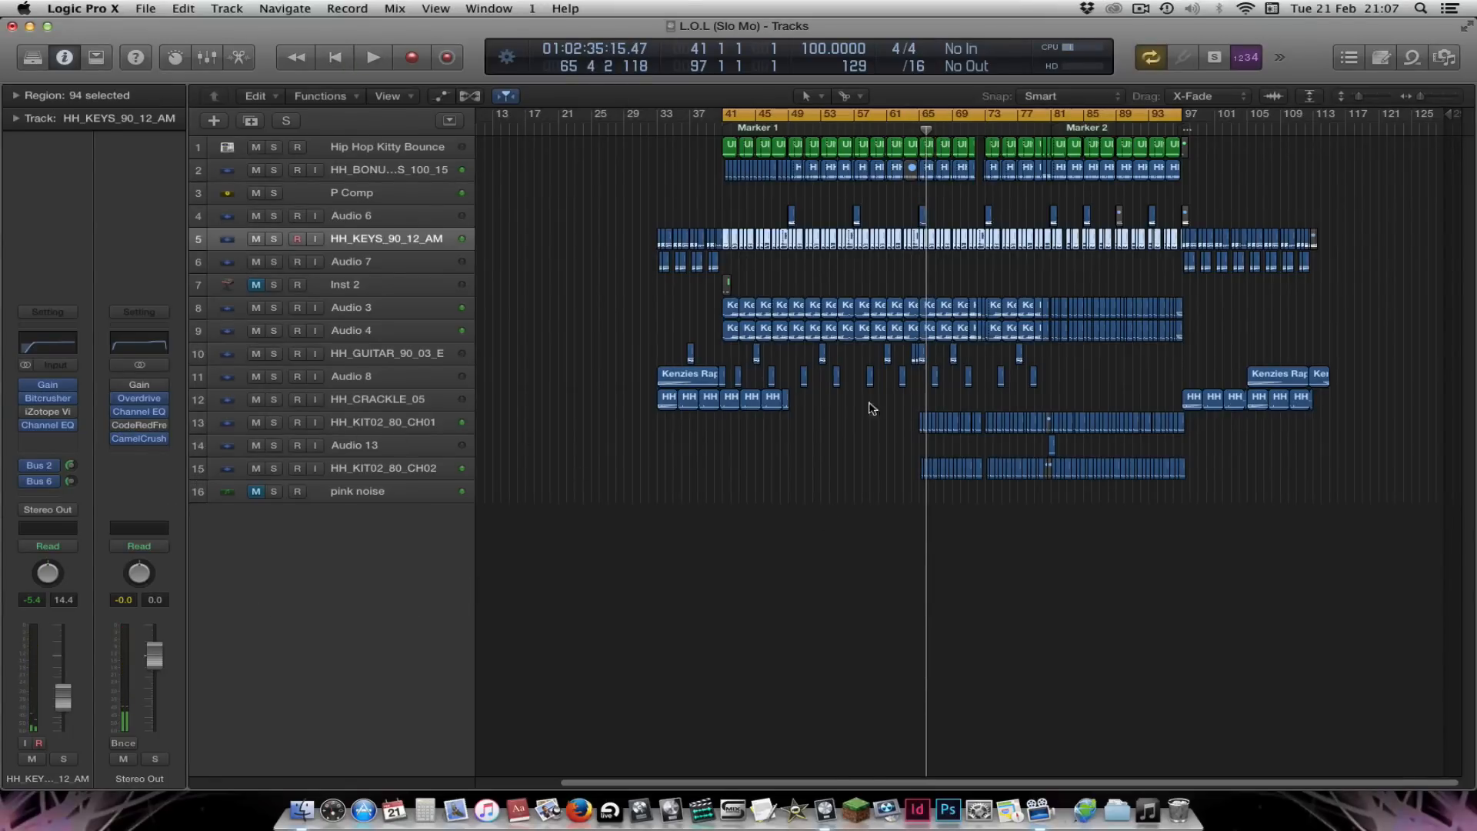
key("x")
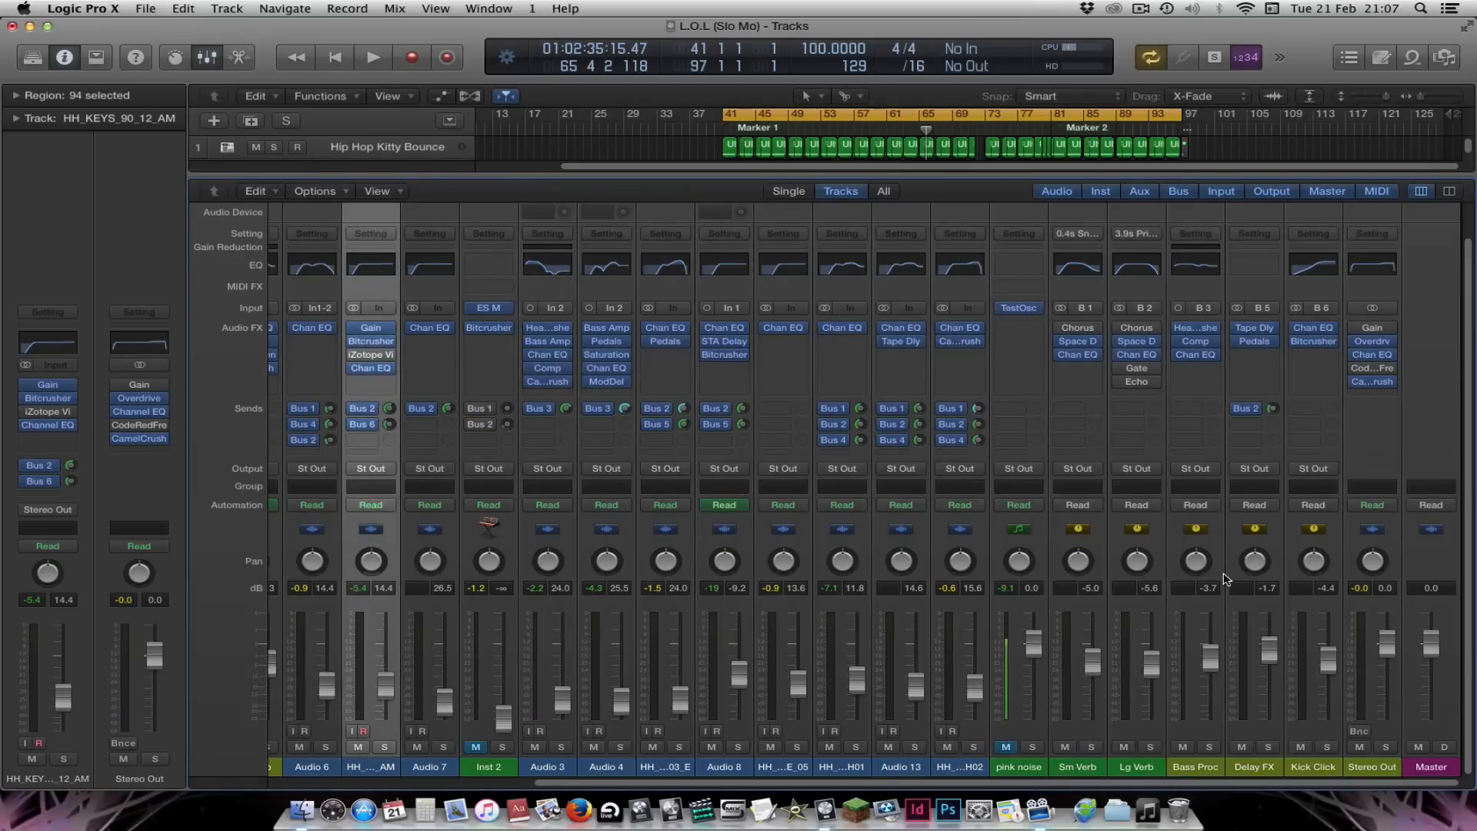
Audition the P Comp channel in solo and in the full mix, and lower its level to -8.8 dB during playback
scroll(867, 687, "left", 5)
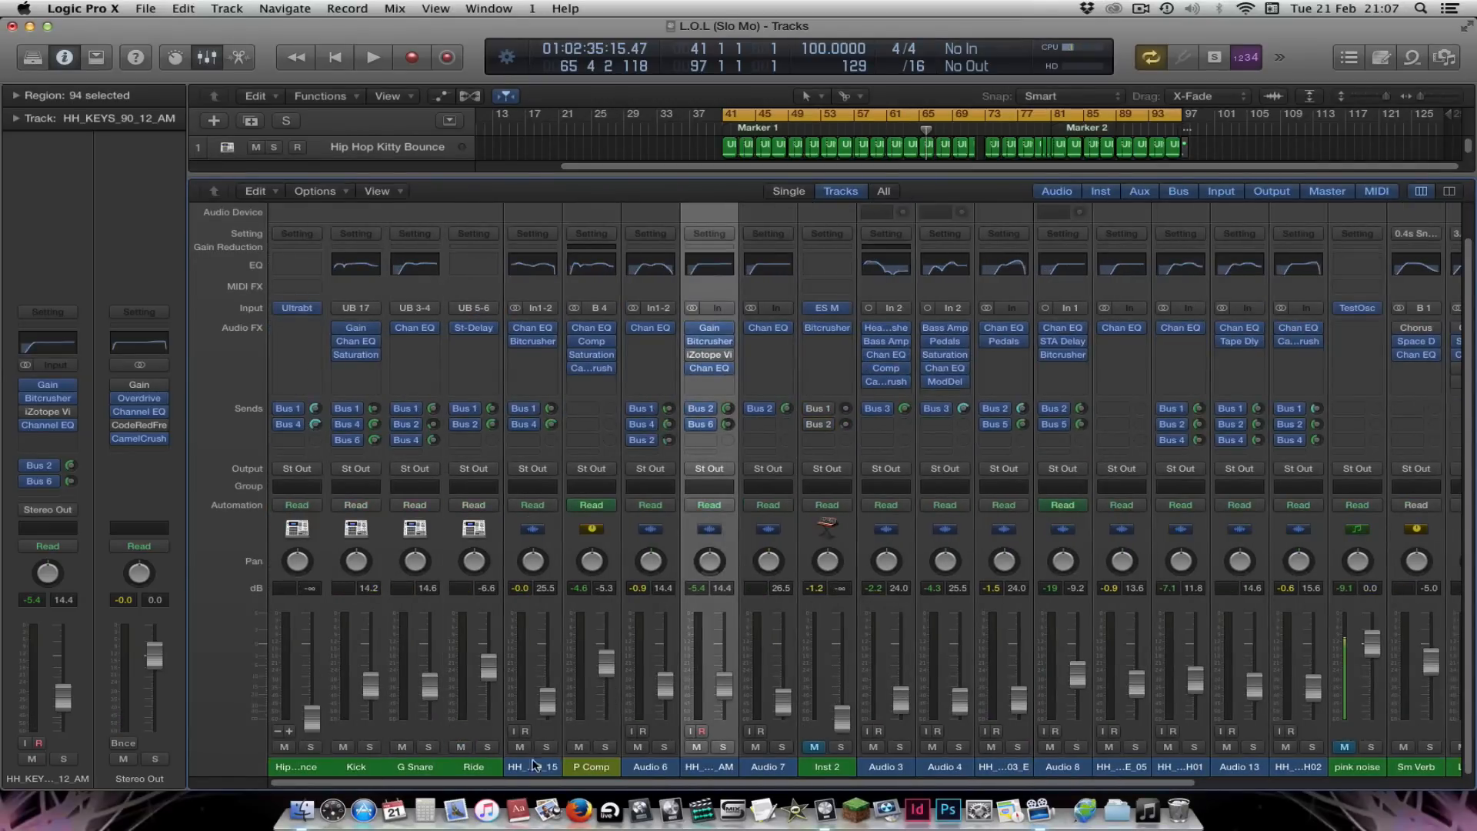
left_click(607, 747)
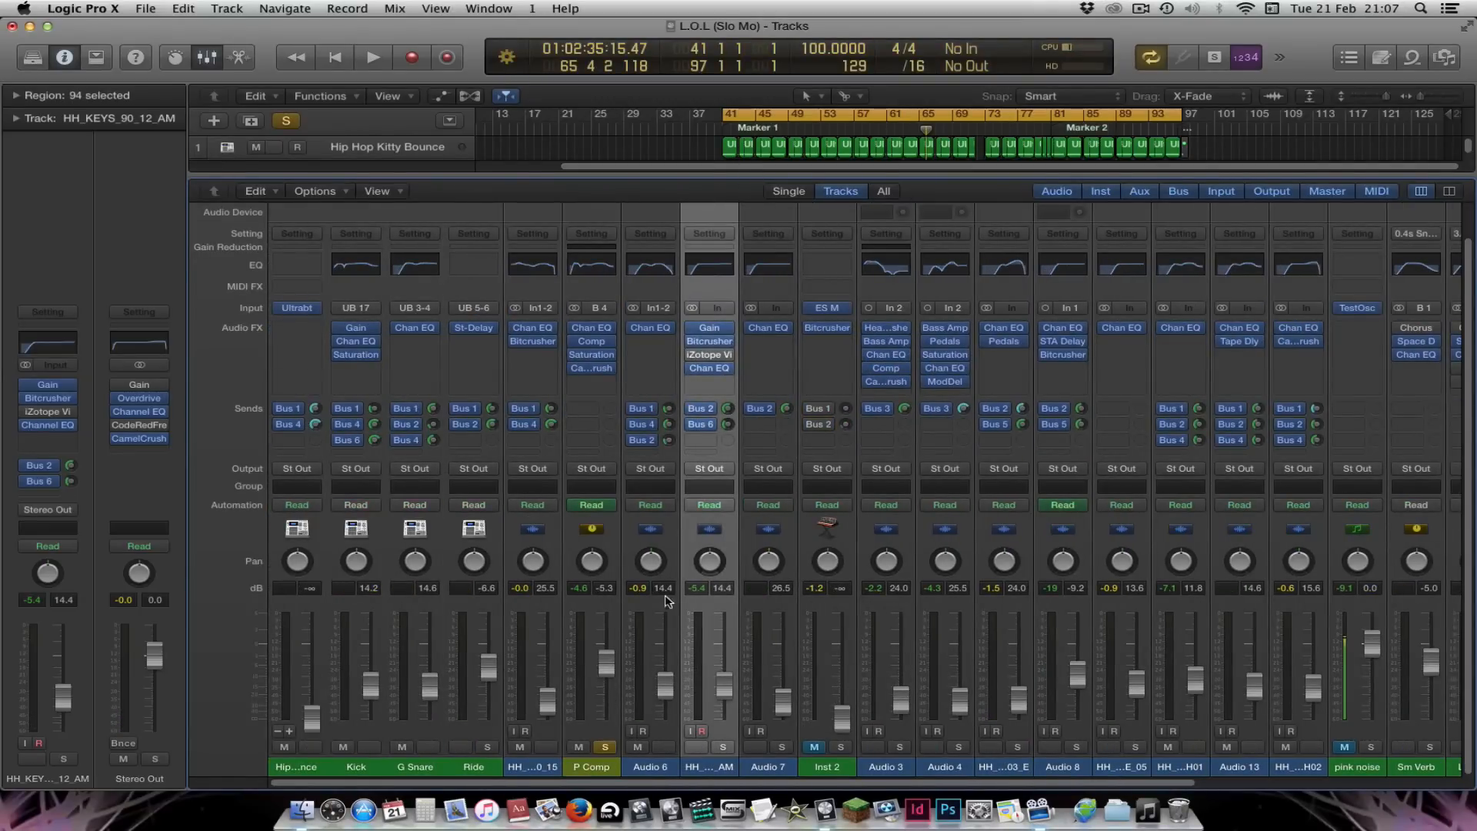
key("space")
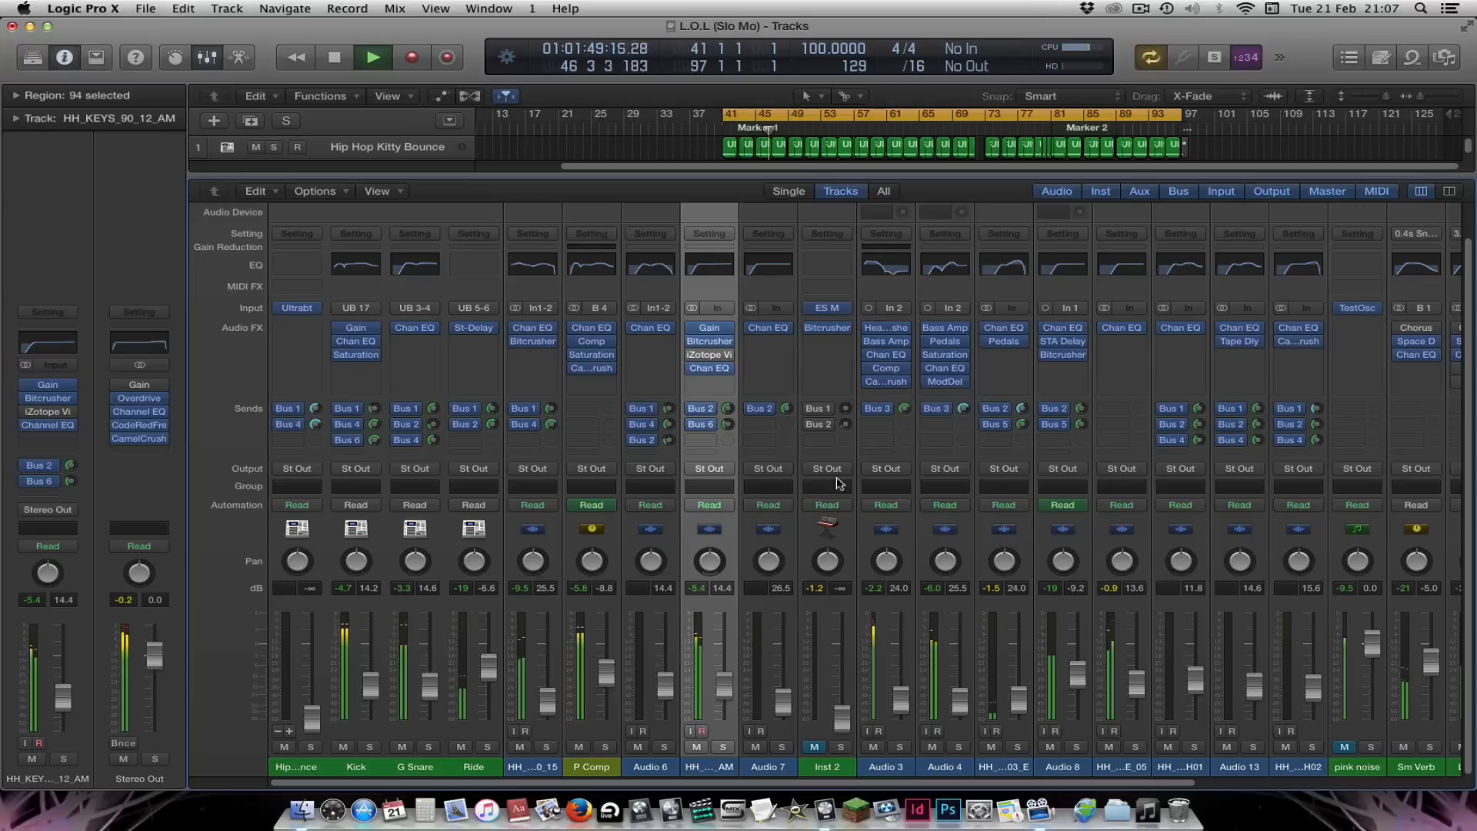
Lower the Bass Proc channel to -8.2 dB and raise the Kick Click channel to -3.4 dB
scroll(1142, 567, "right", 6)
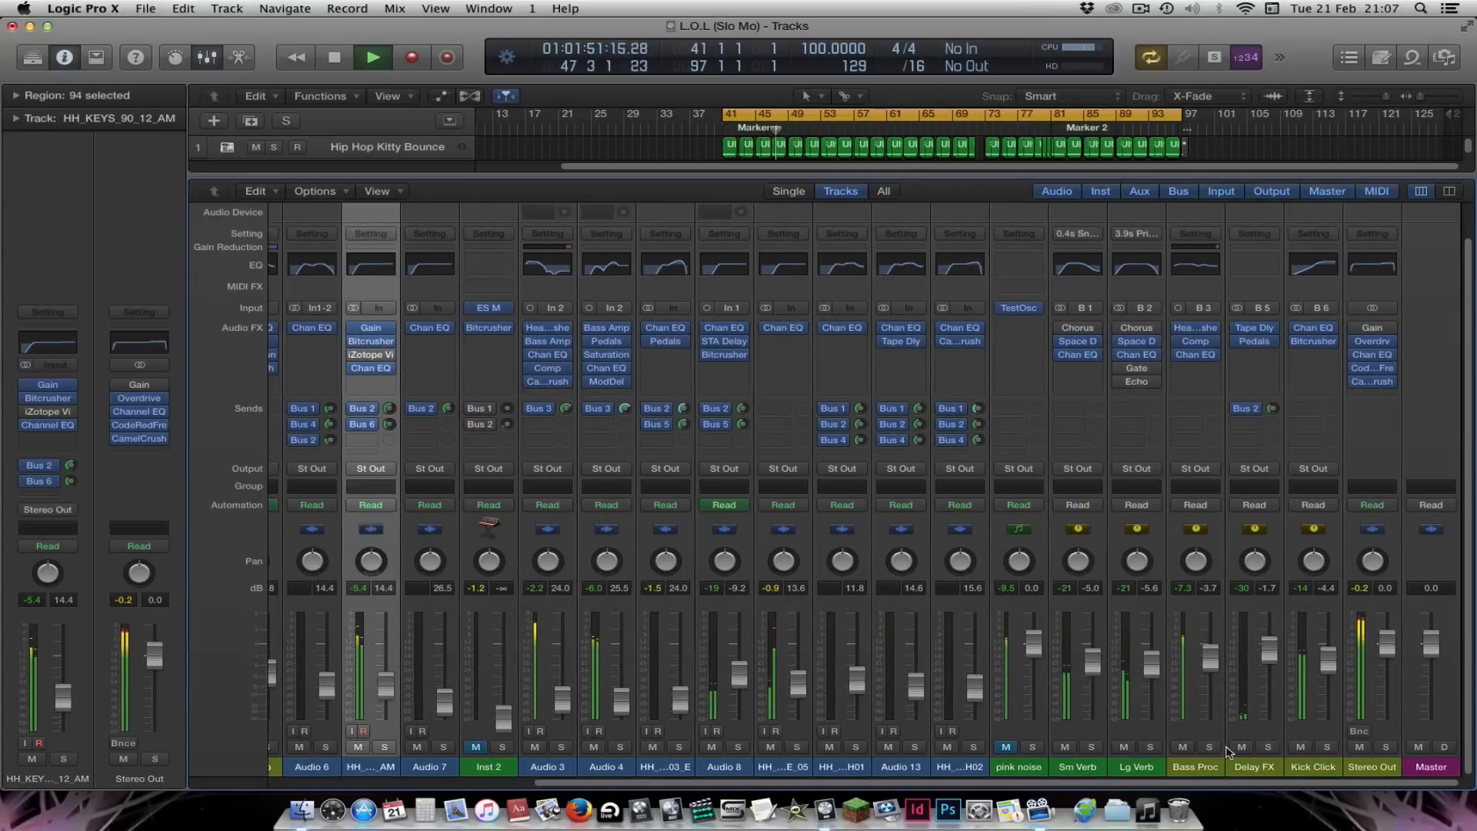
left_click_drag(1211, 665, 1214, 691)
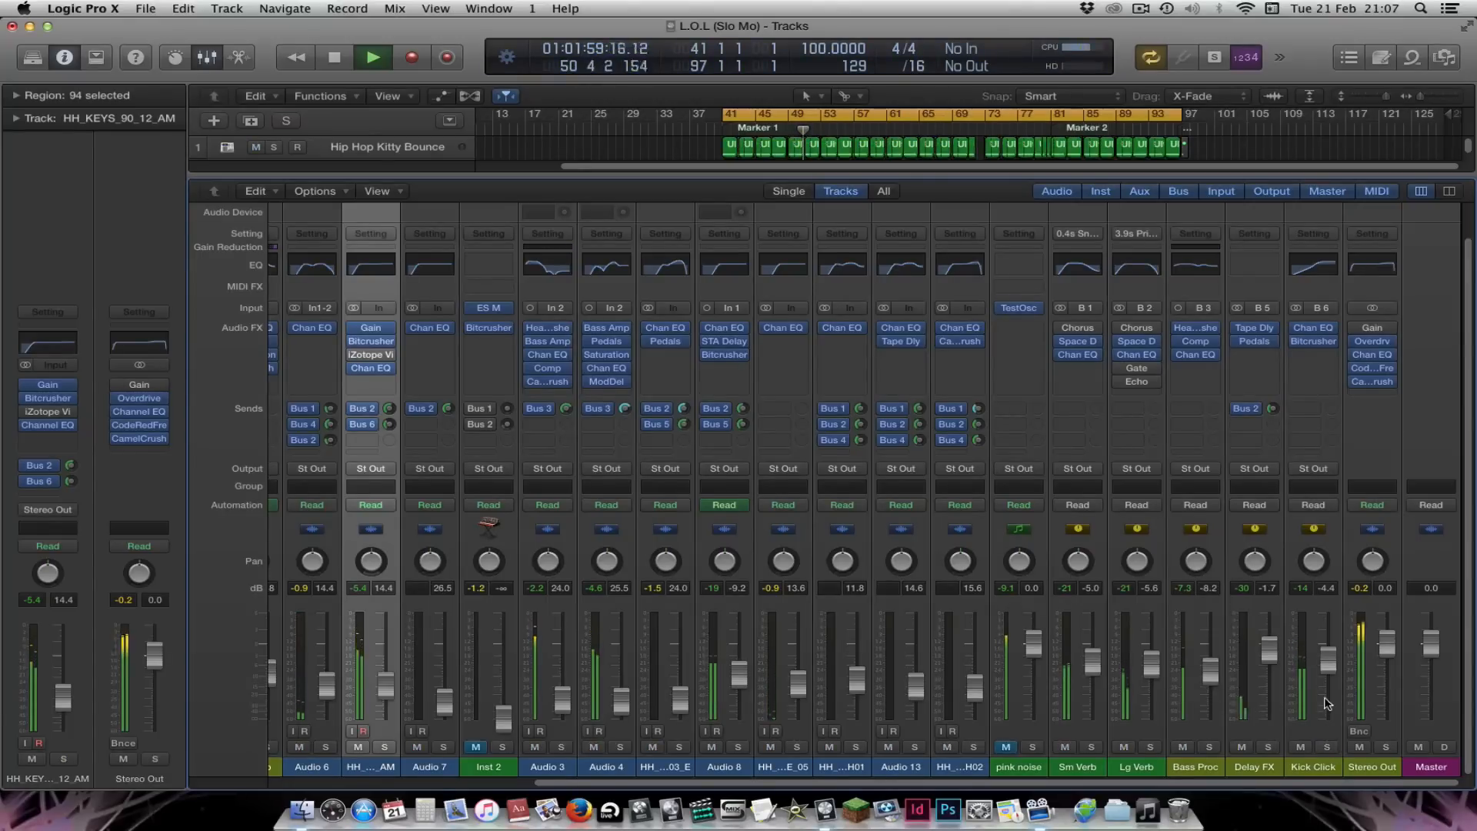
left_click_drag(1328, 660, 1328, 655)
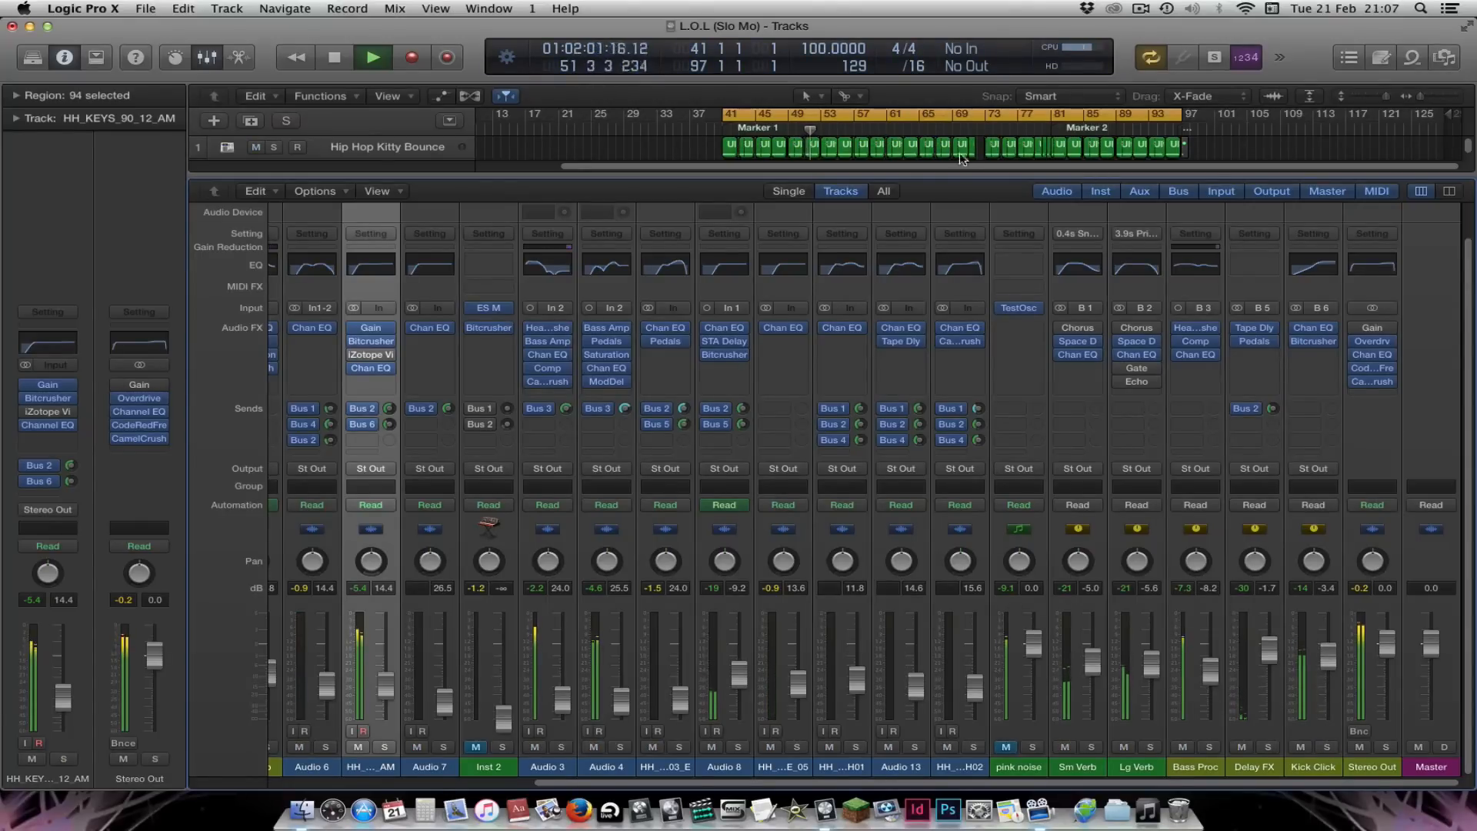
Solo the HH_BONUSBEATS track in the arrangement and raise its Bitcrusher resolution to 24bit, closing the plug-in window when done
key("x")
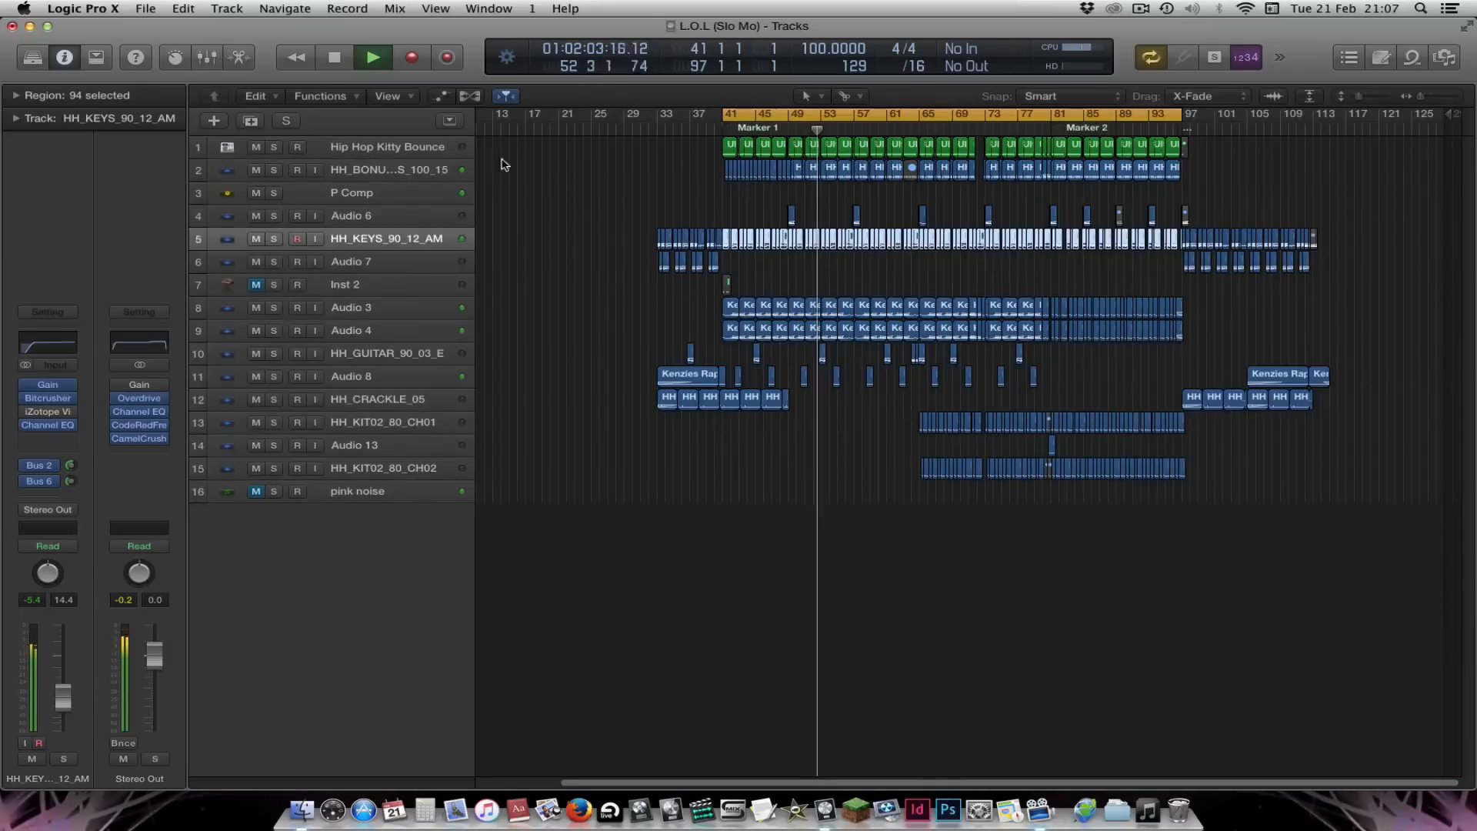
left_click(322, 169)
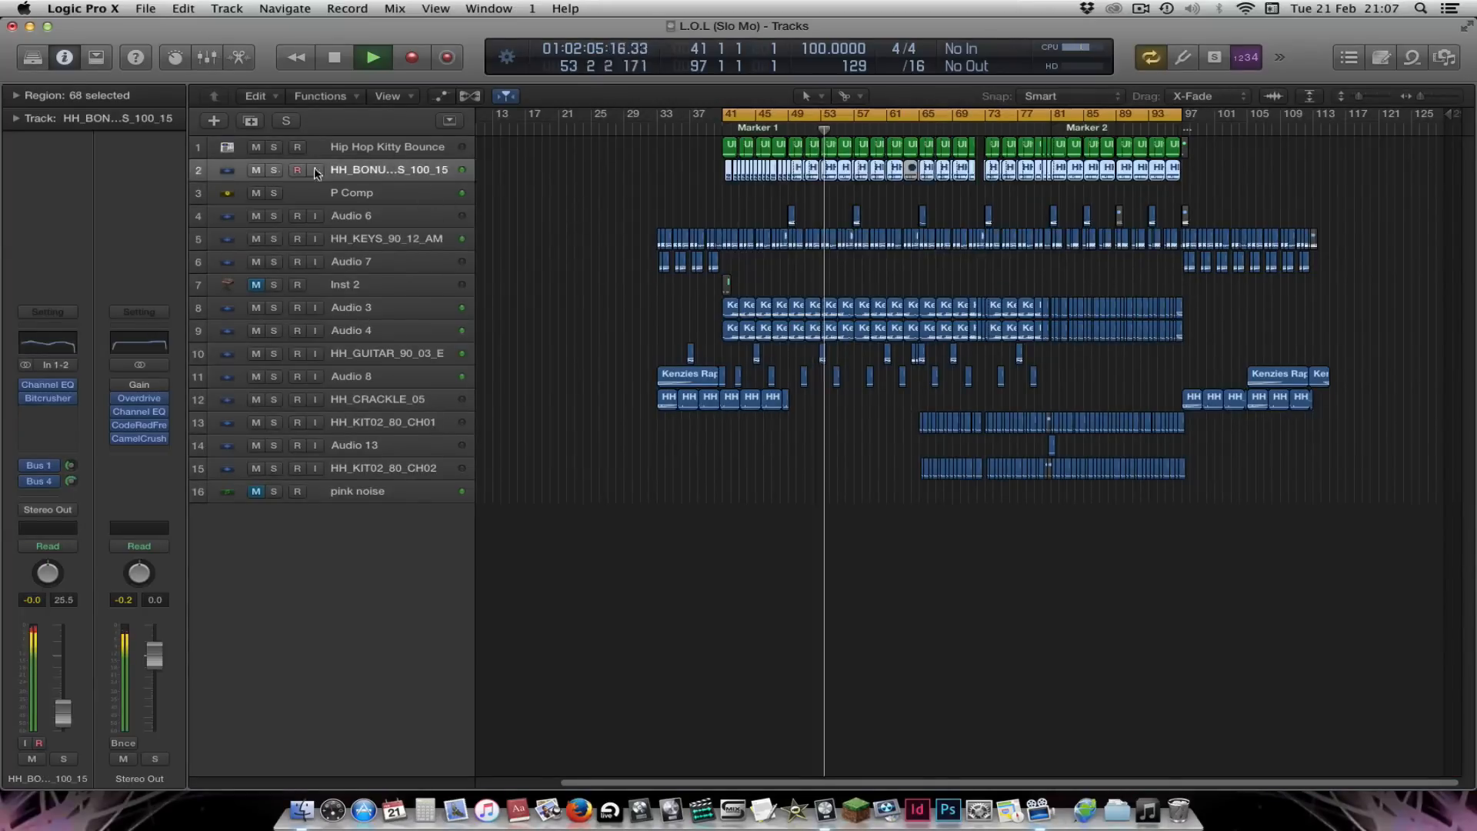
key("s")
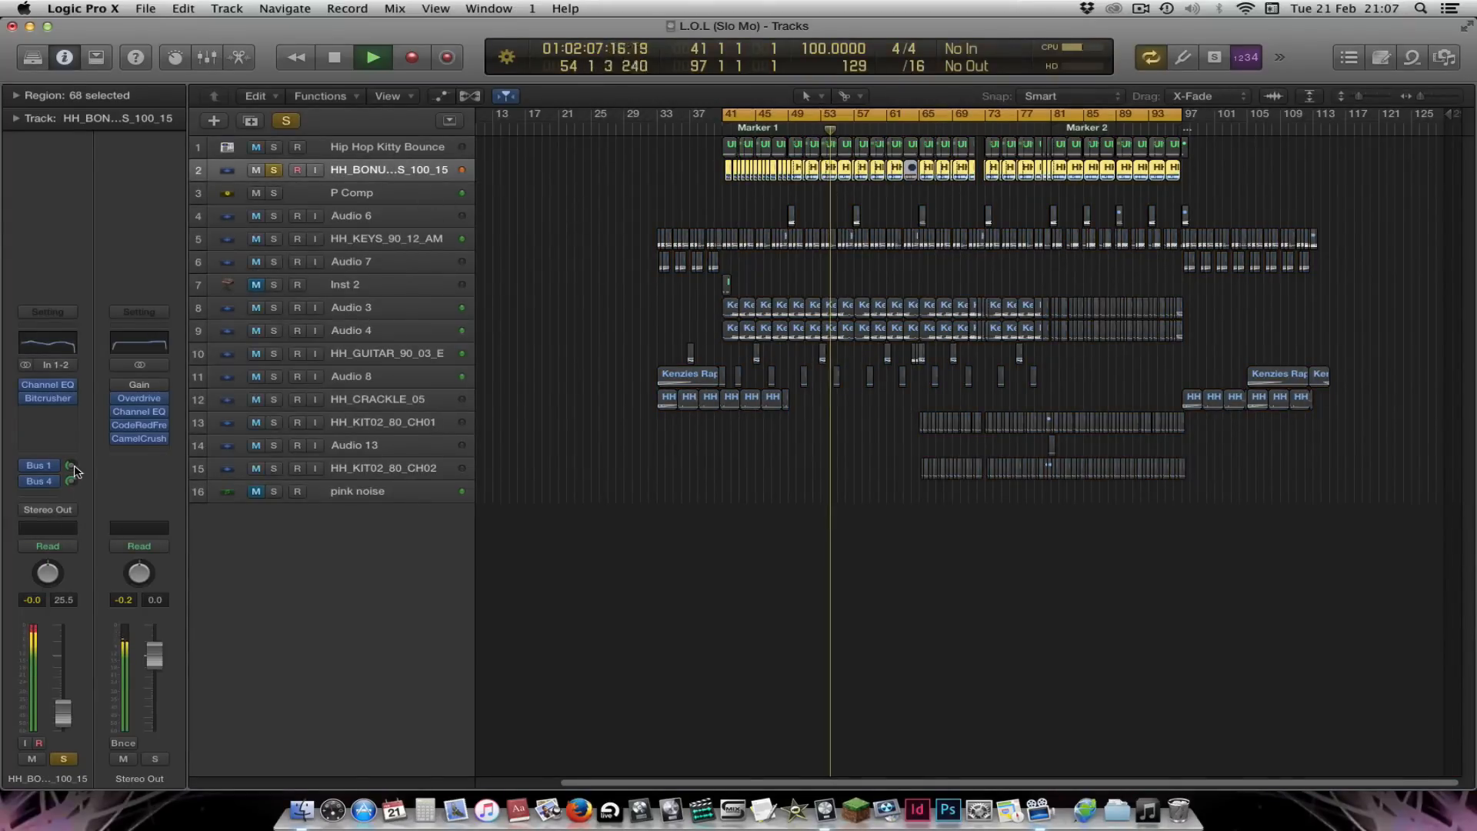
left_click(48, 397)
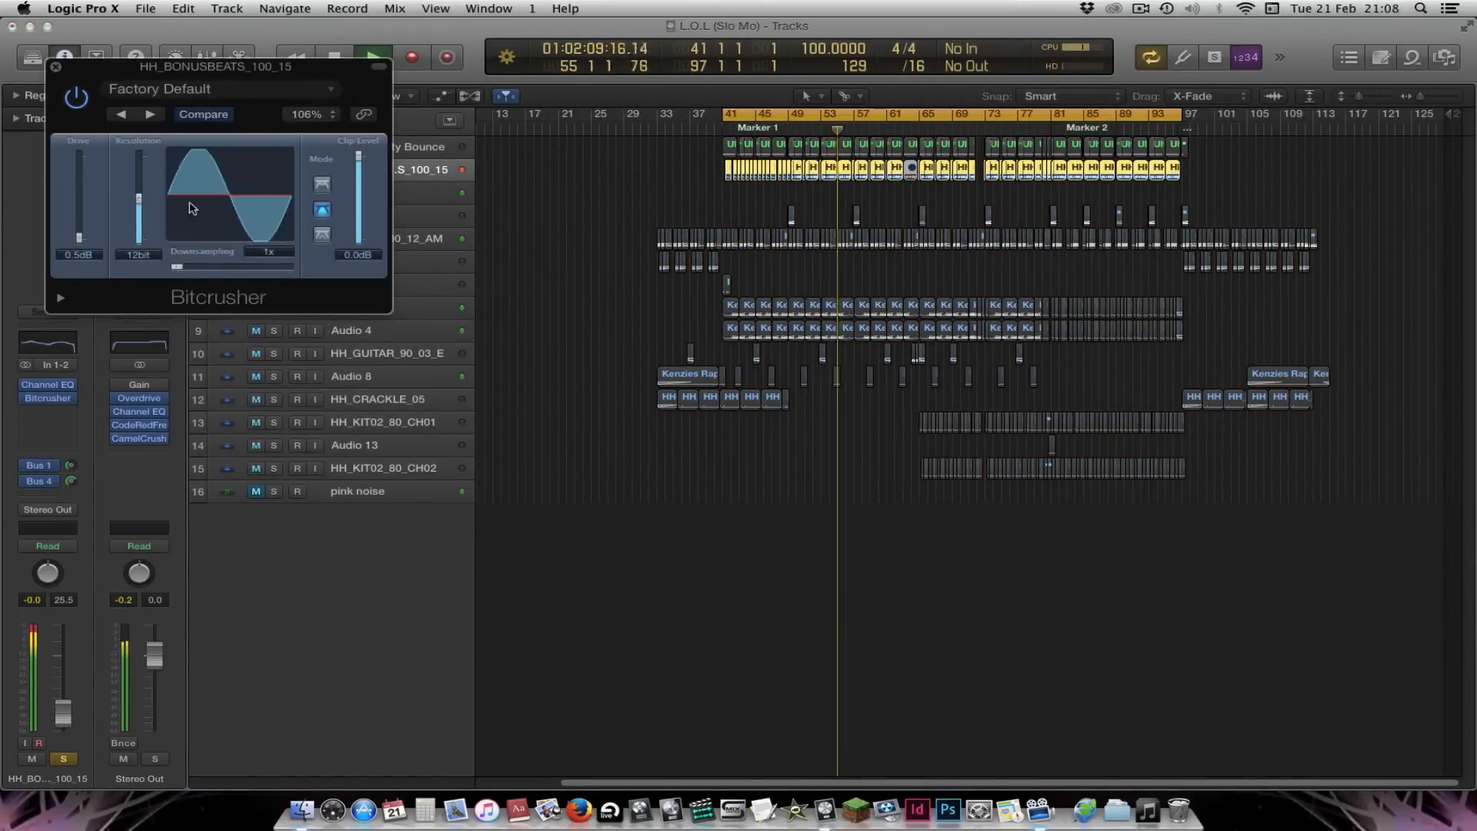
left_click_drag(140, 231, 142, 154)
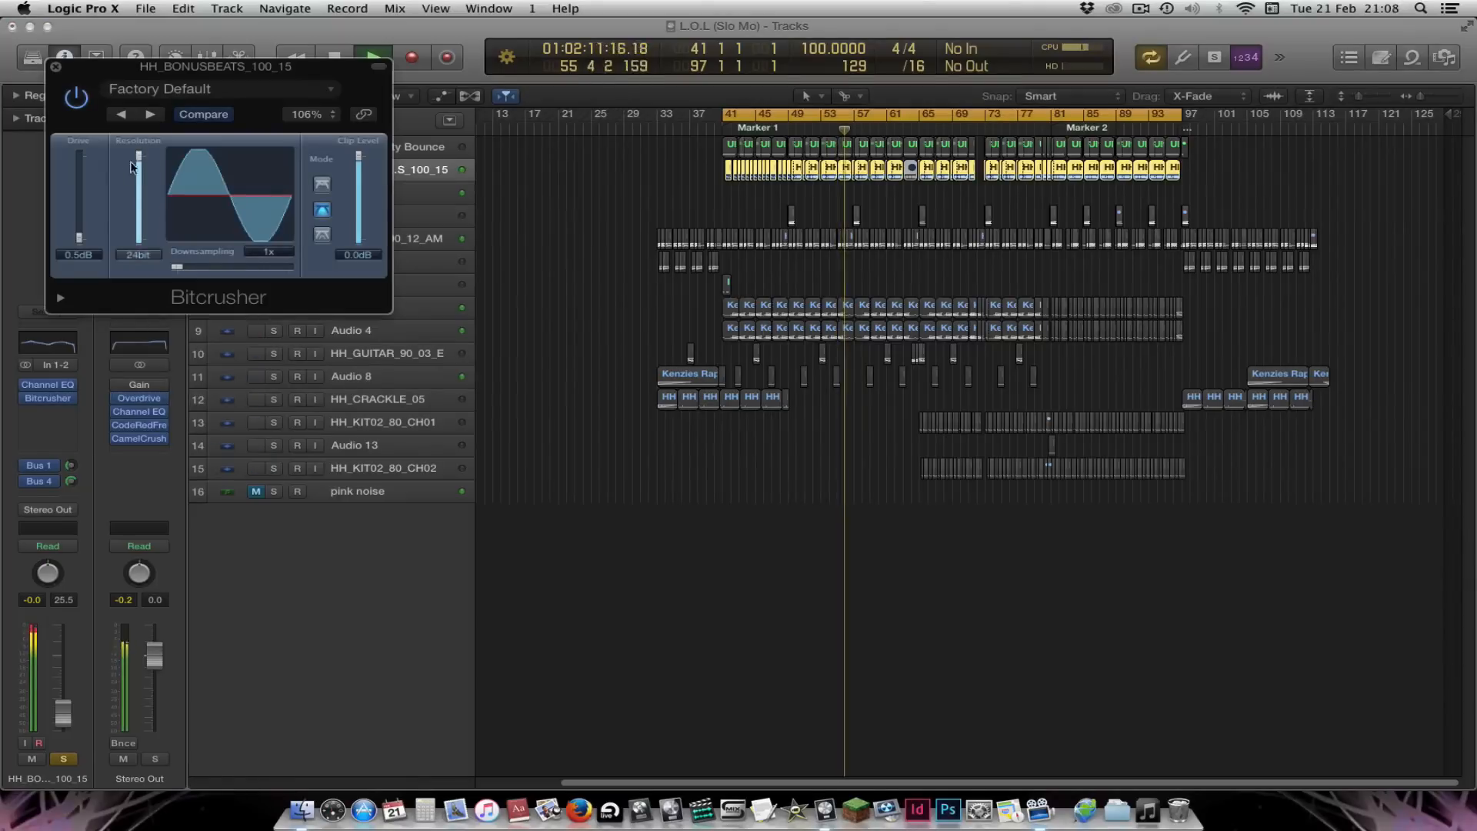
left_click(55, 67)
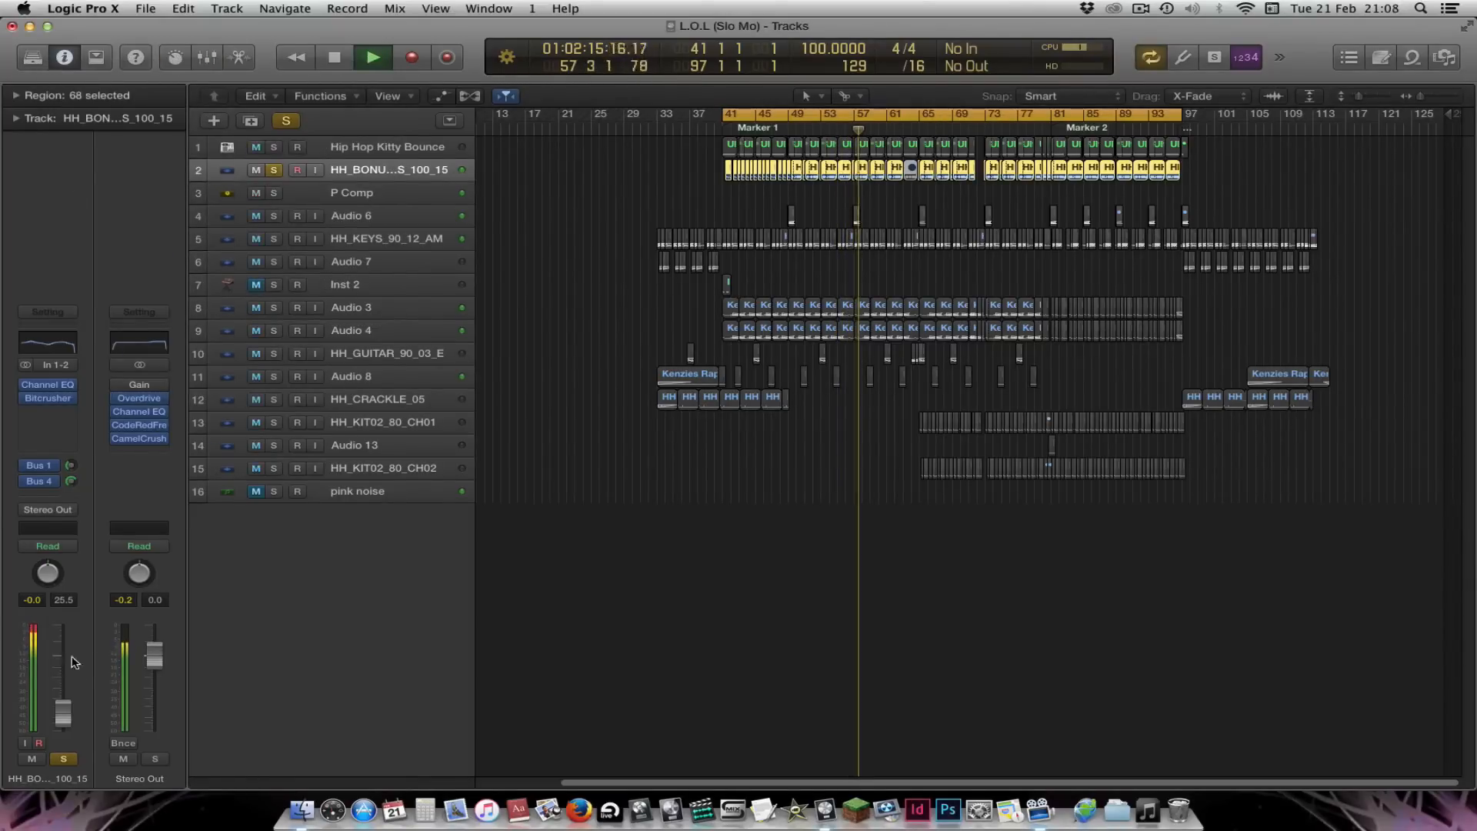
Adjust the Bus 4 send on HH_BONUSBEATS, unsolo the track to fine-tune the send in the full mix, and clear the region selection
left_click(52, 483)
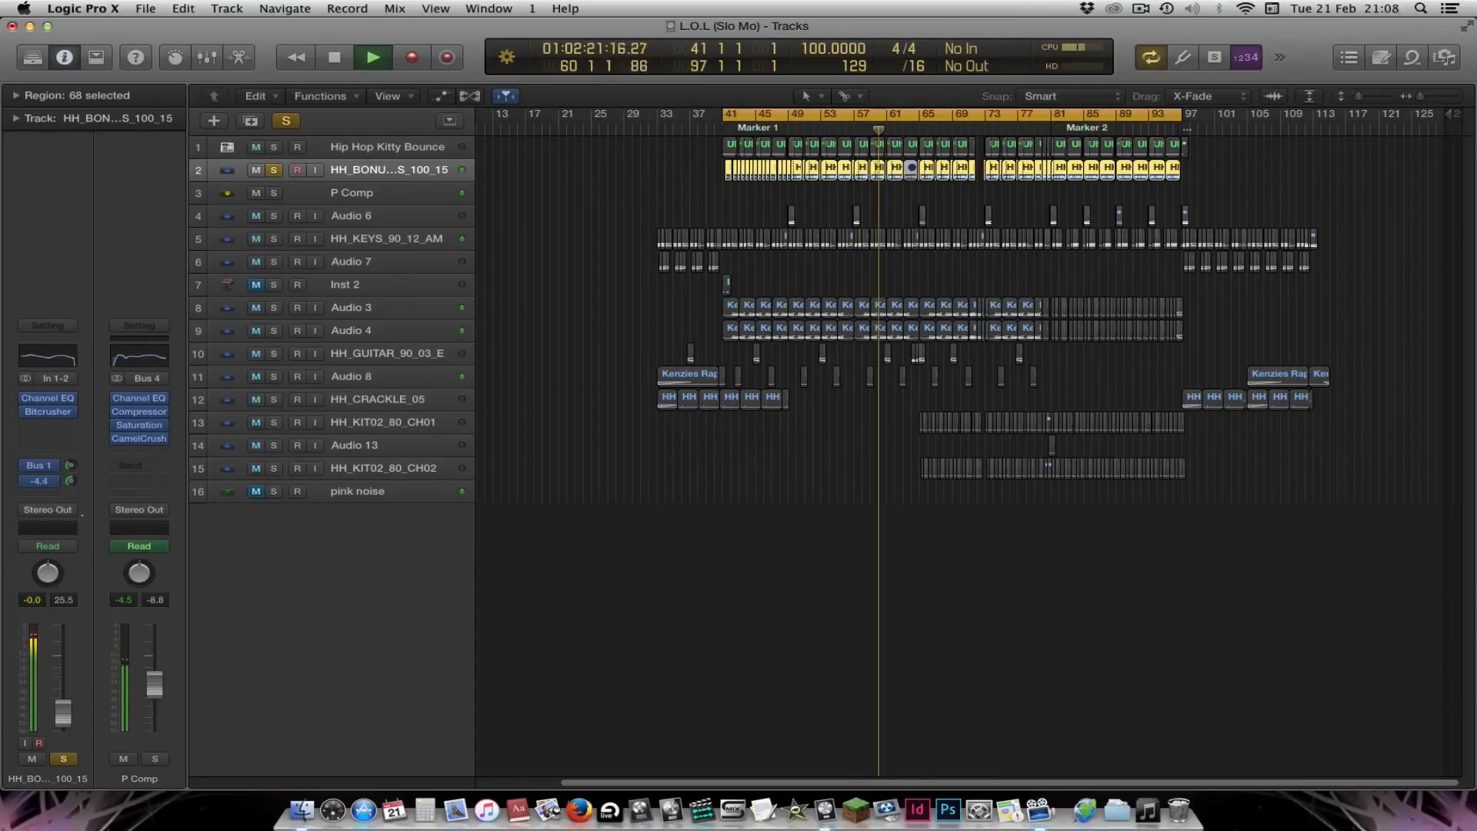
left_click(66, 759)
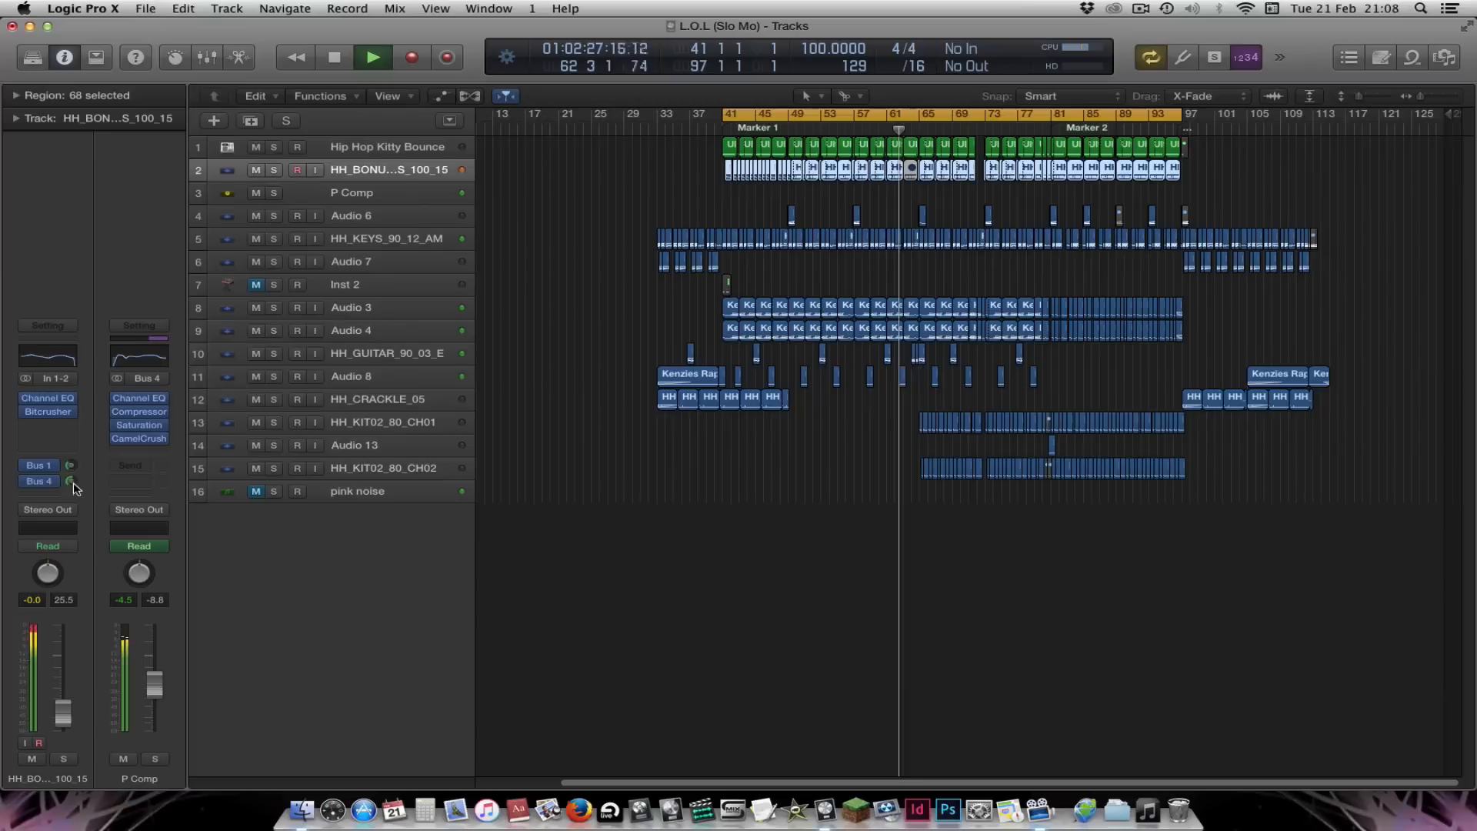
left_click_drag(72, 482, 72, 470)
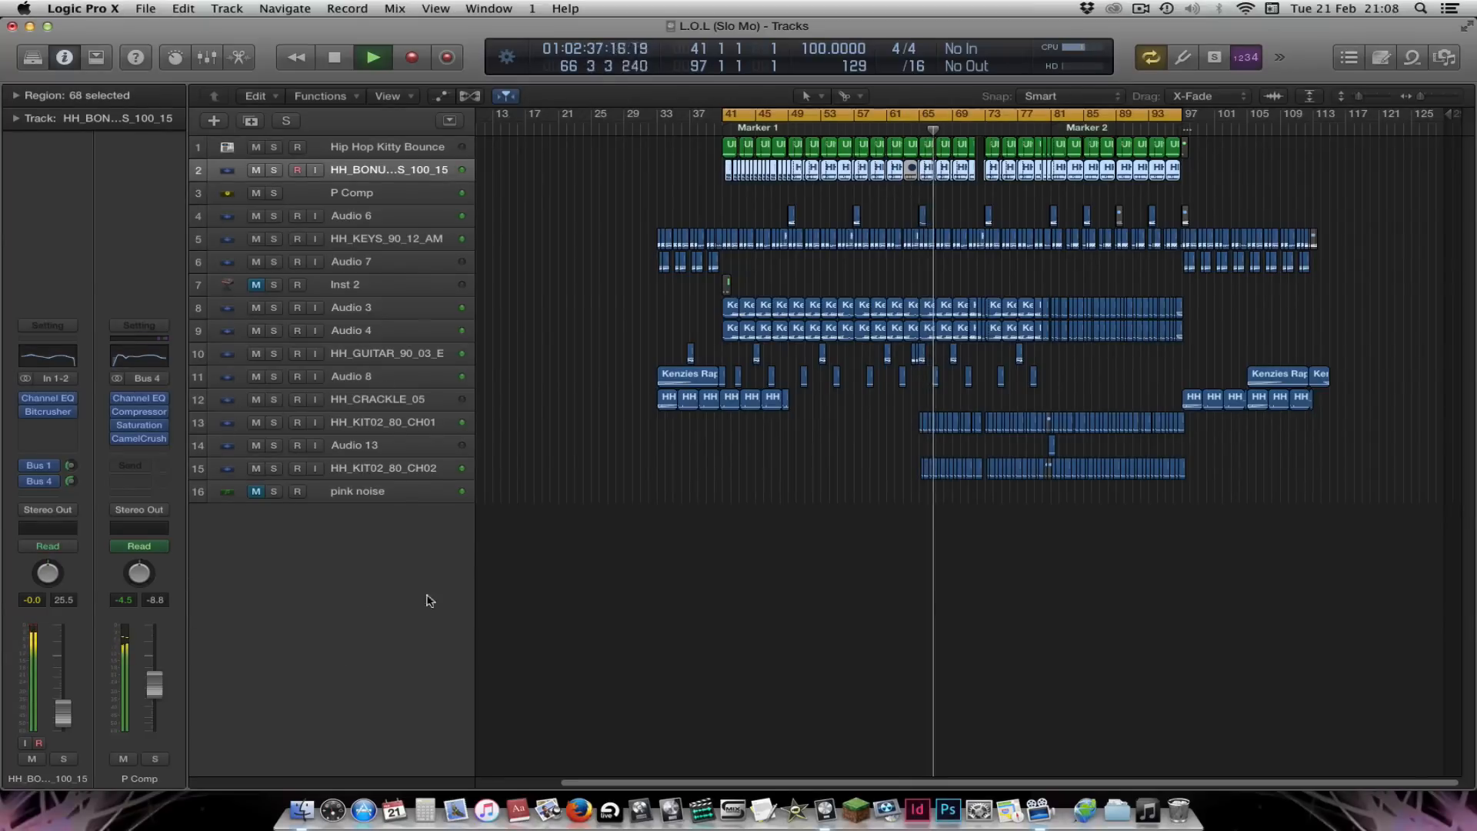
left_click(577, 567)
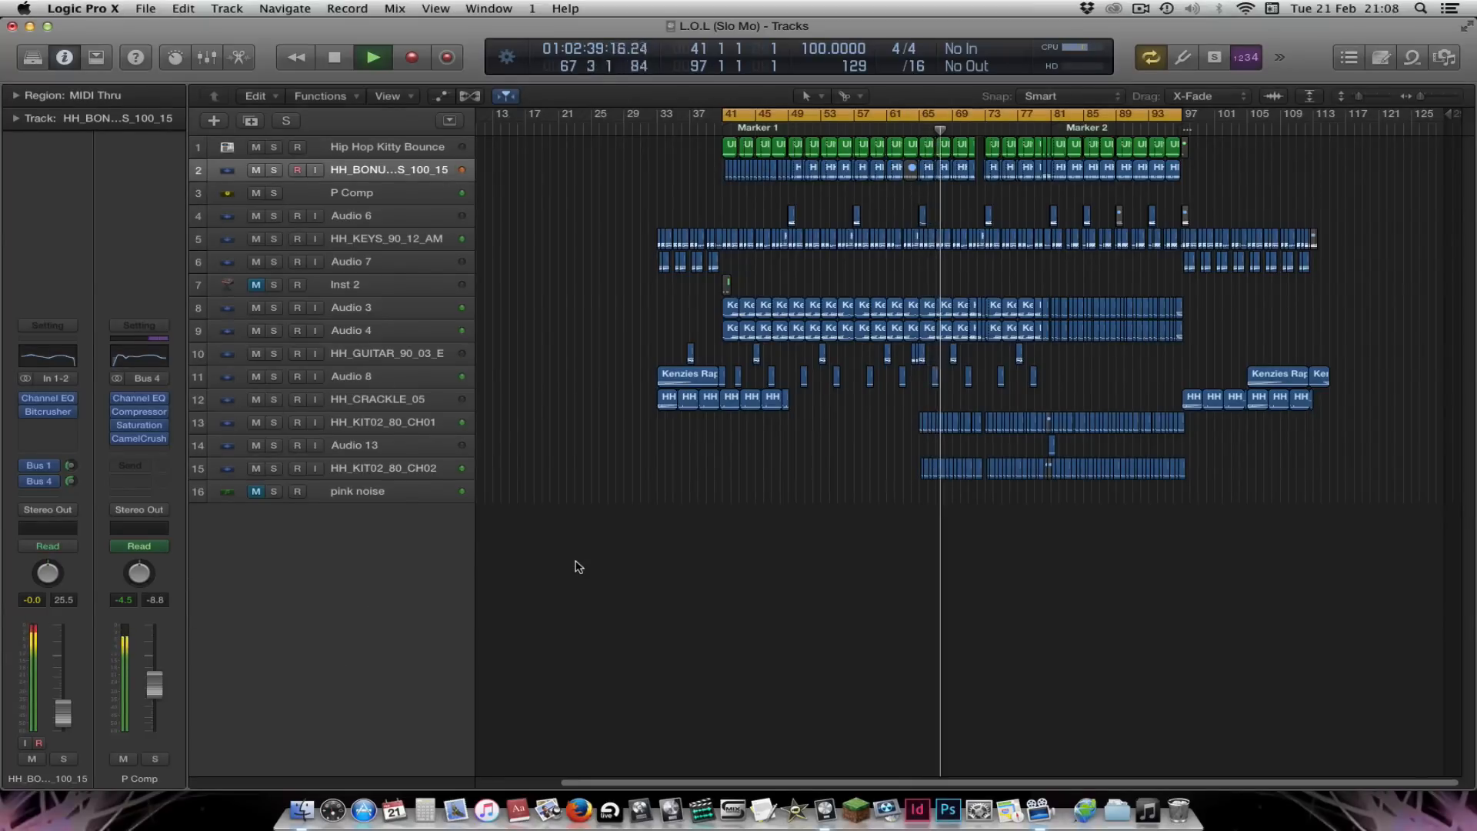
Raise the Lg Verb channel to -3.8 dB in the mixer, soloing it and Delay FX to listen and unsoloing both
key("x")
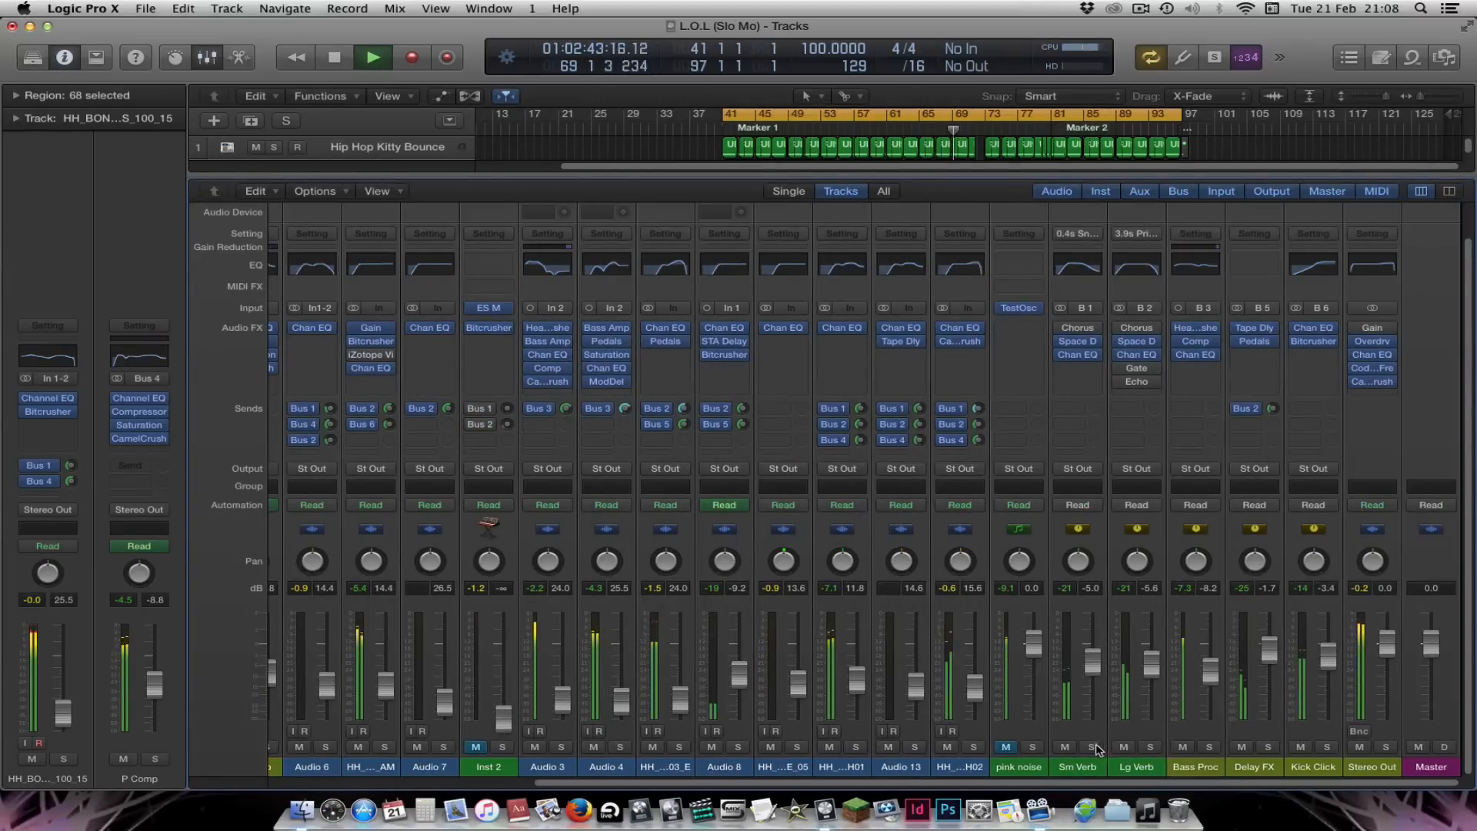
left_click(1149, 747)
left_click_drag(1152, 663, 1152, 656)
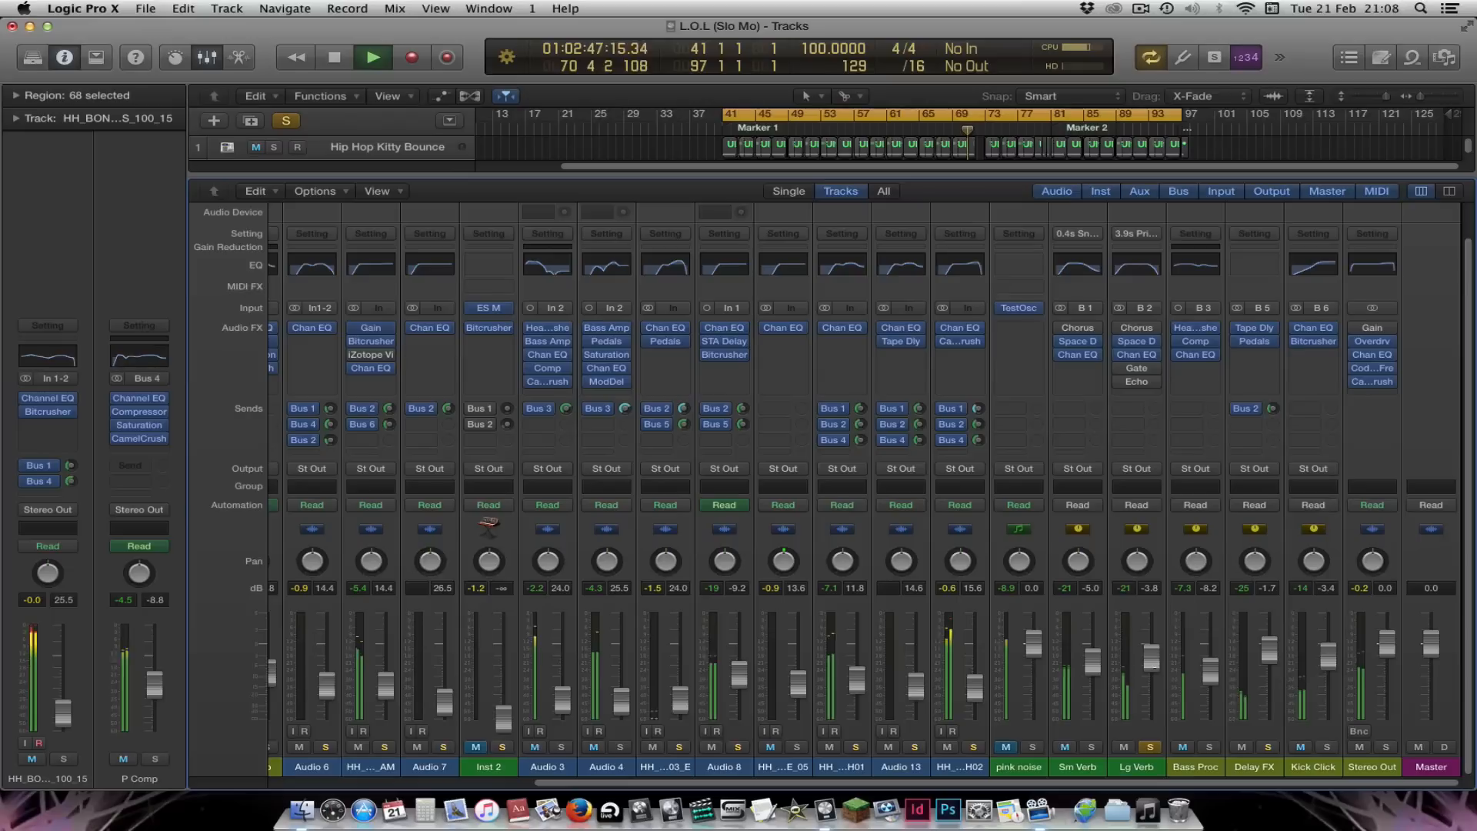
left_click(1268, 747)
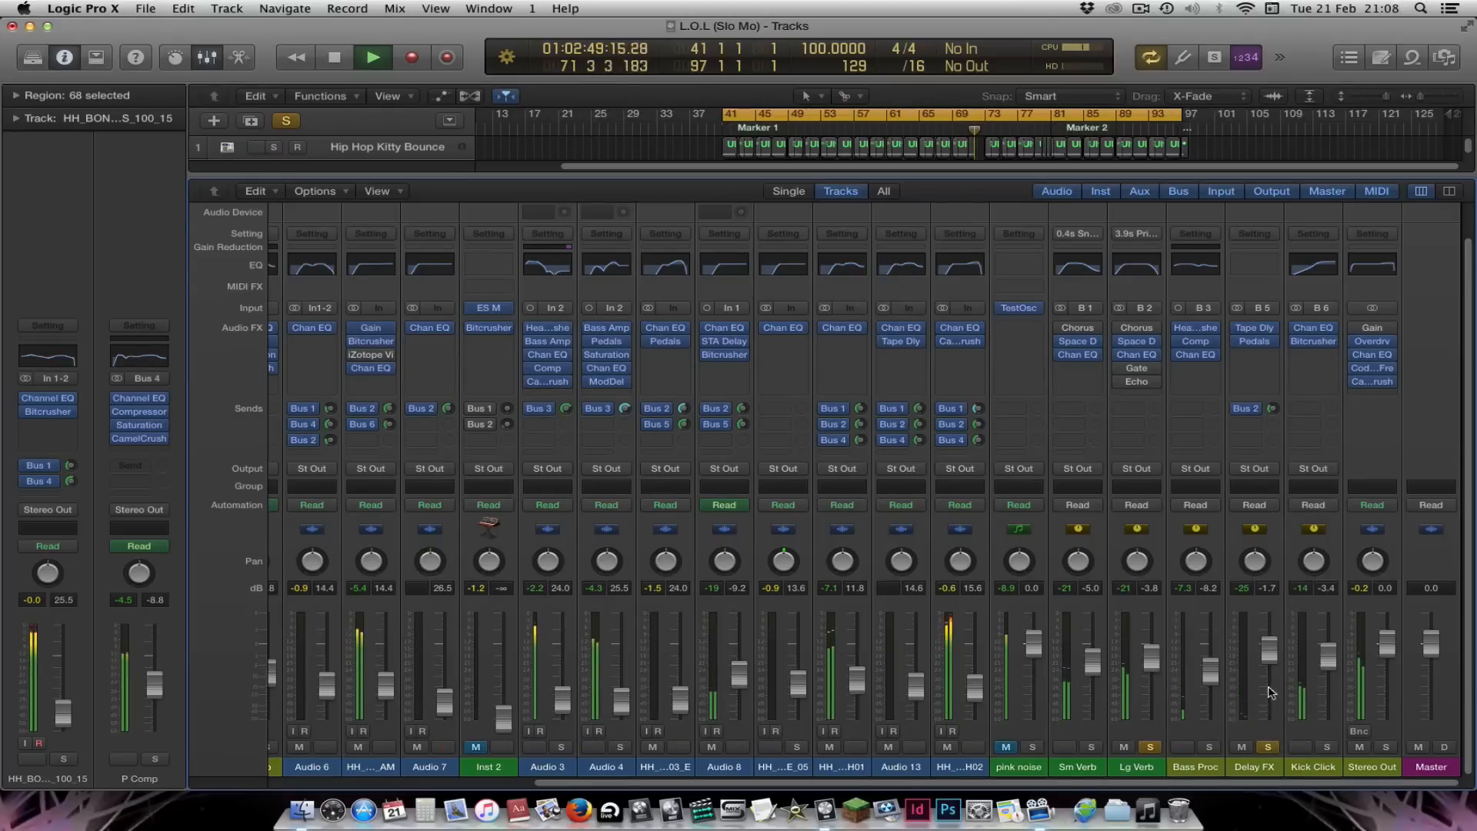
left_click(1150, 748)
left_click(1266, 748)
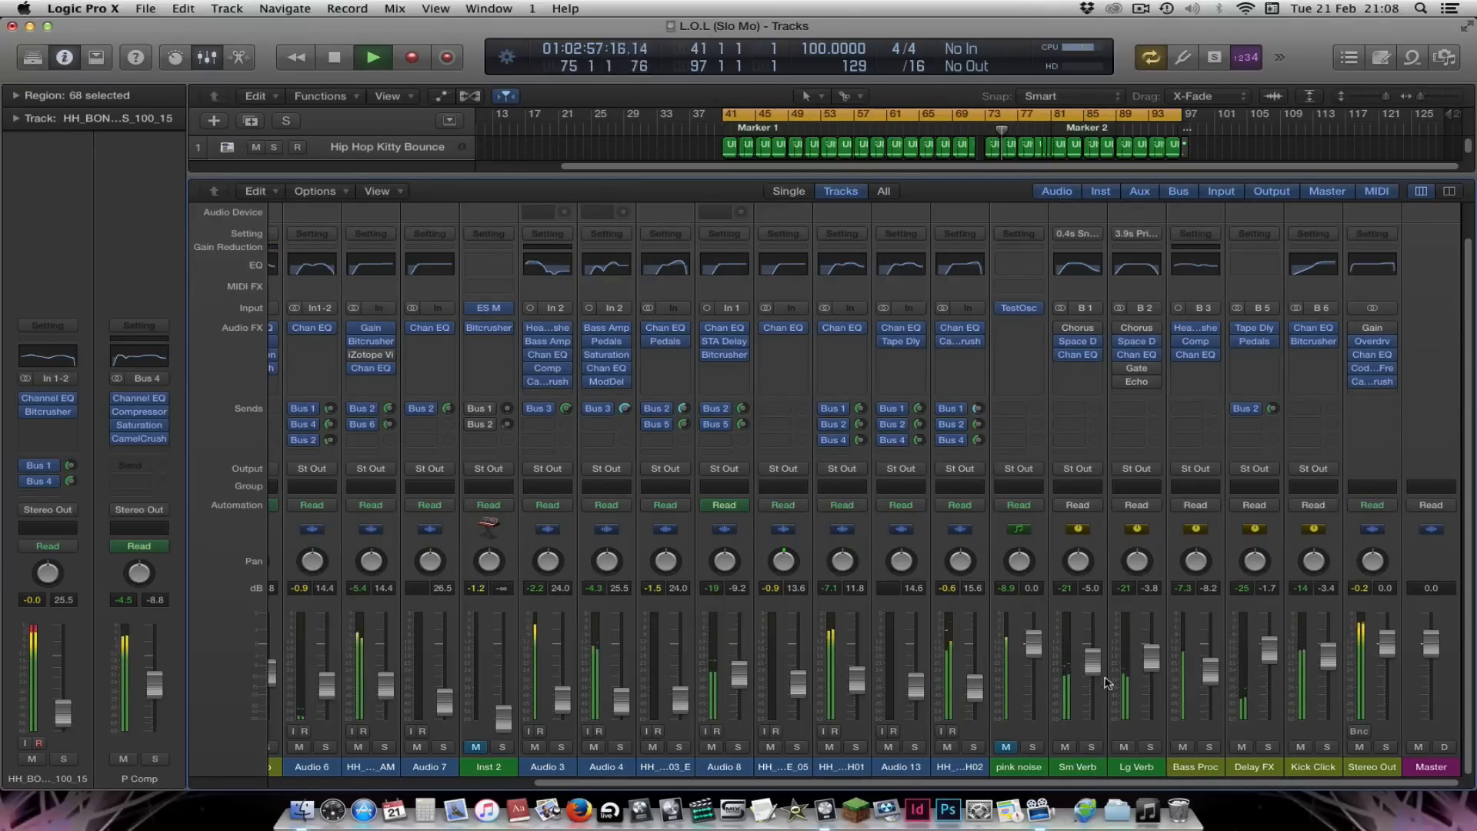
Review the channels across the mixer, return to the full arrangement view and stop playback
scroll(459, 747, "left", 6)
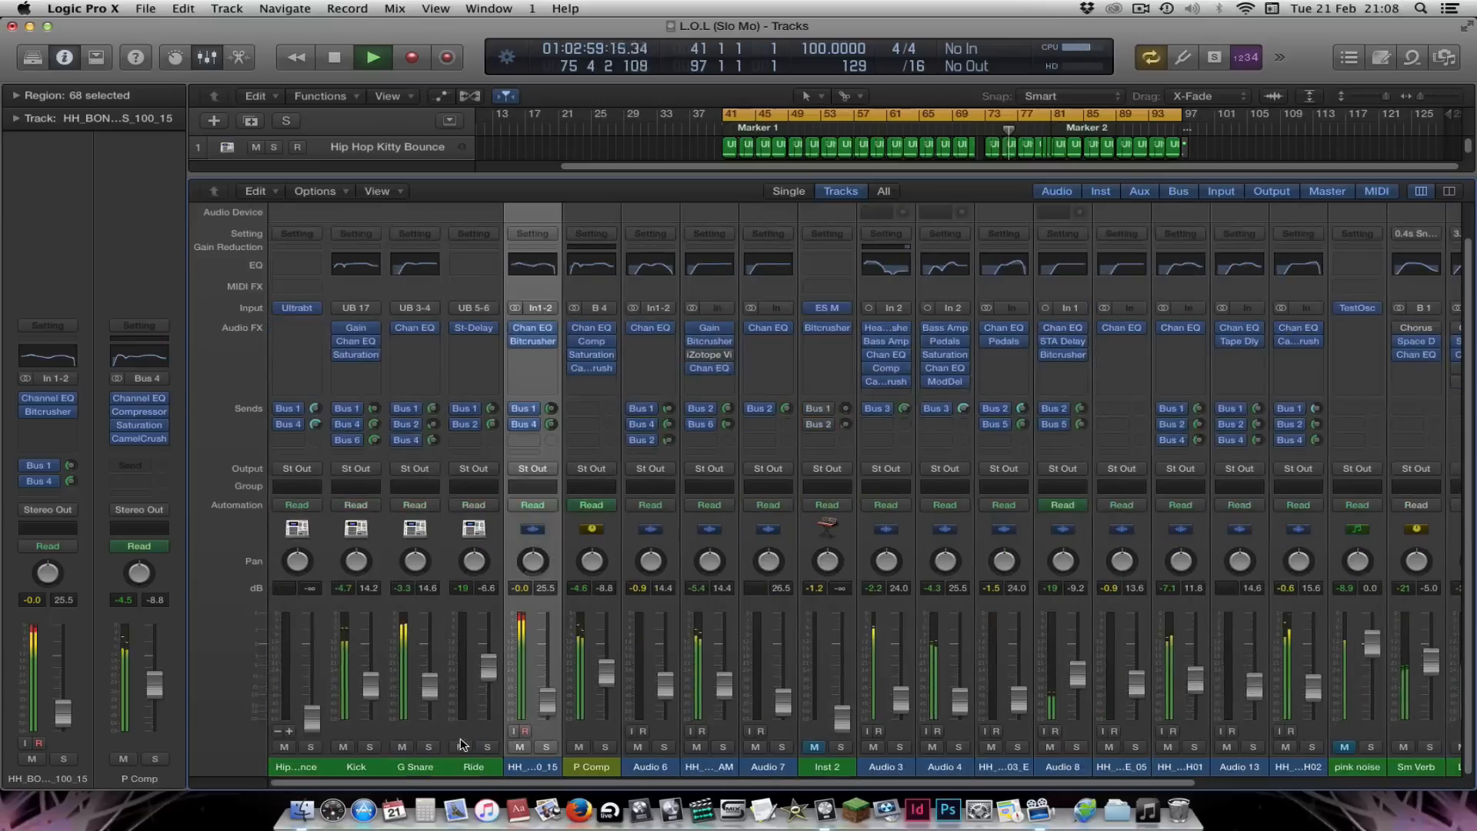
scroll(907, 626, "right", 6)
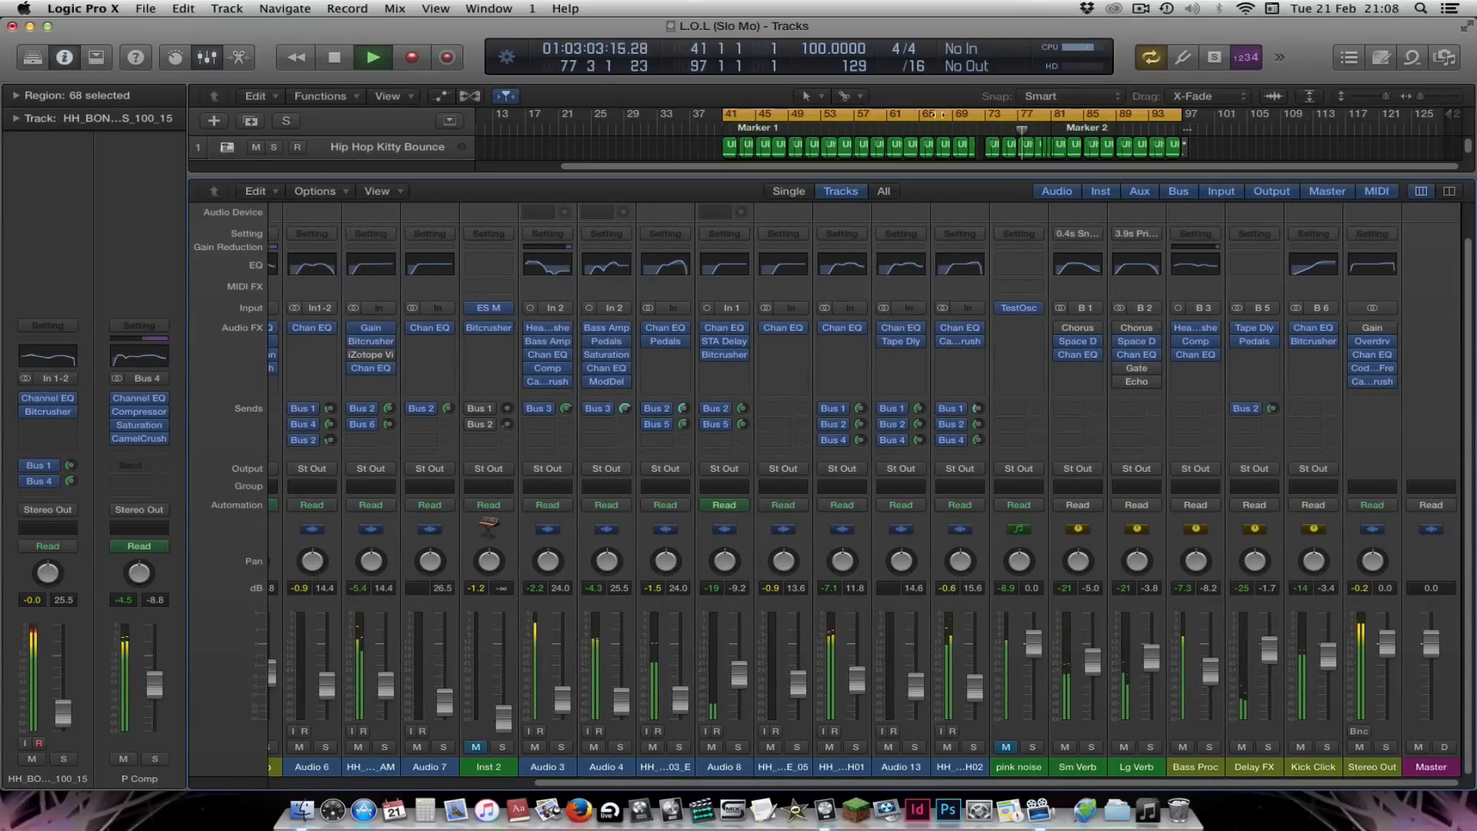
key("x")
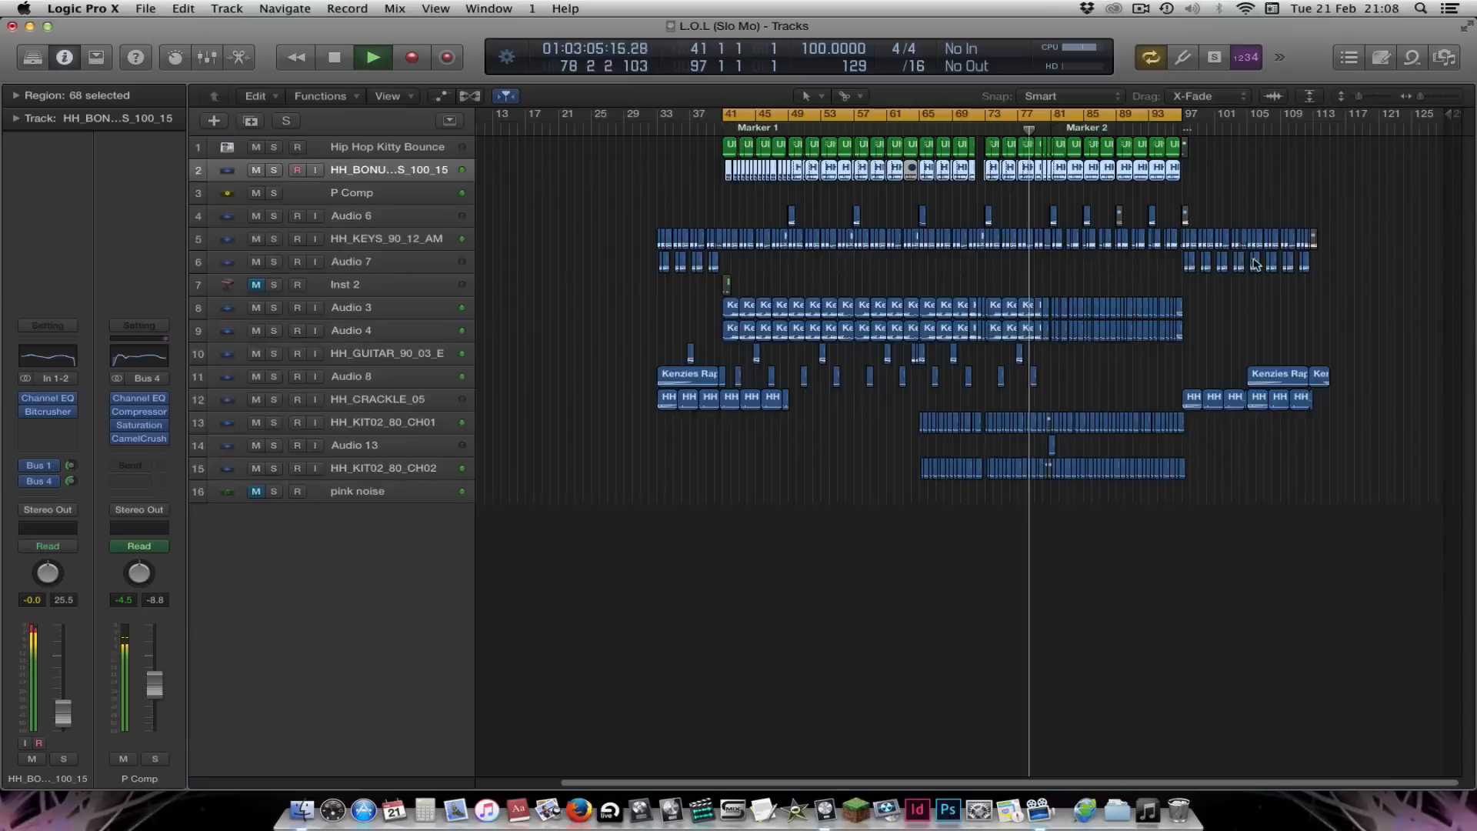
left_click(1267, 308)
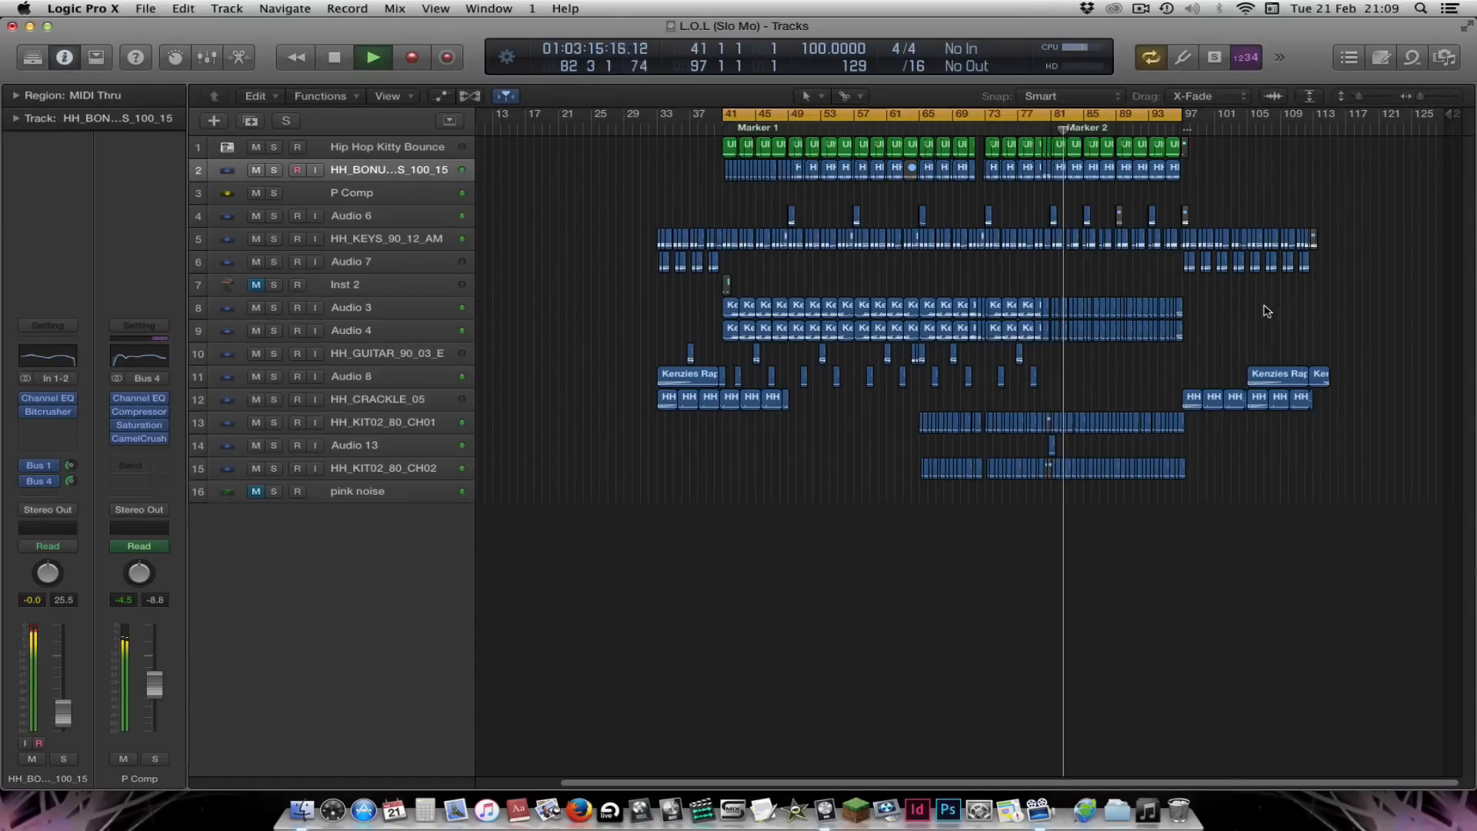
key("space")
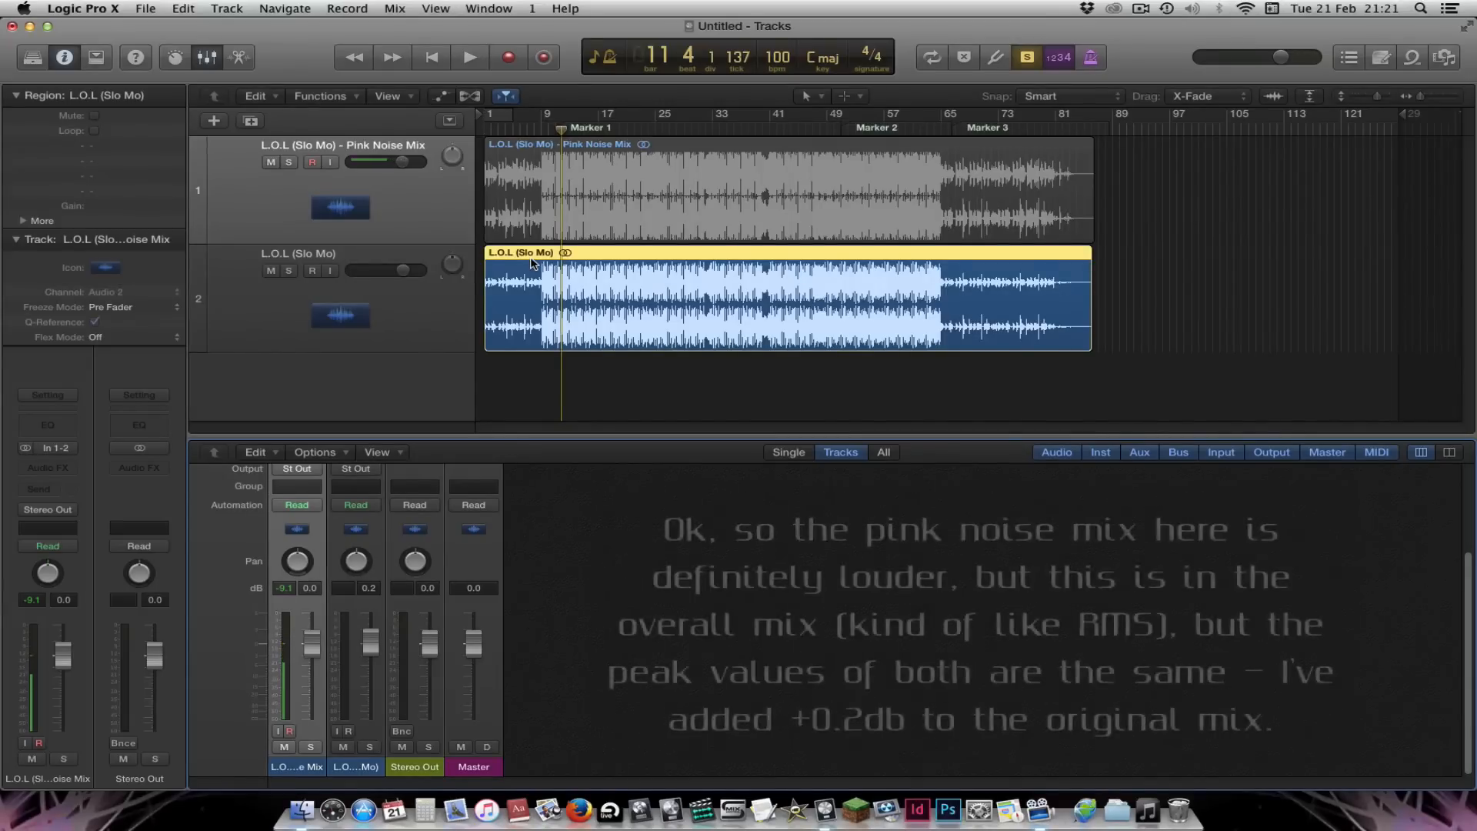
Examine the waveforms of the Pink Noise Mix and the original L.O.L (Slo Mo) mix in close-up, comparing their density and peaks
left_click(350, 269)
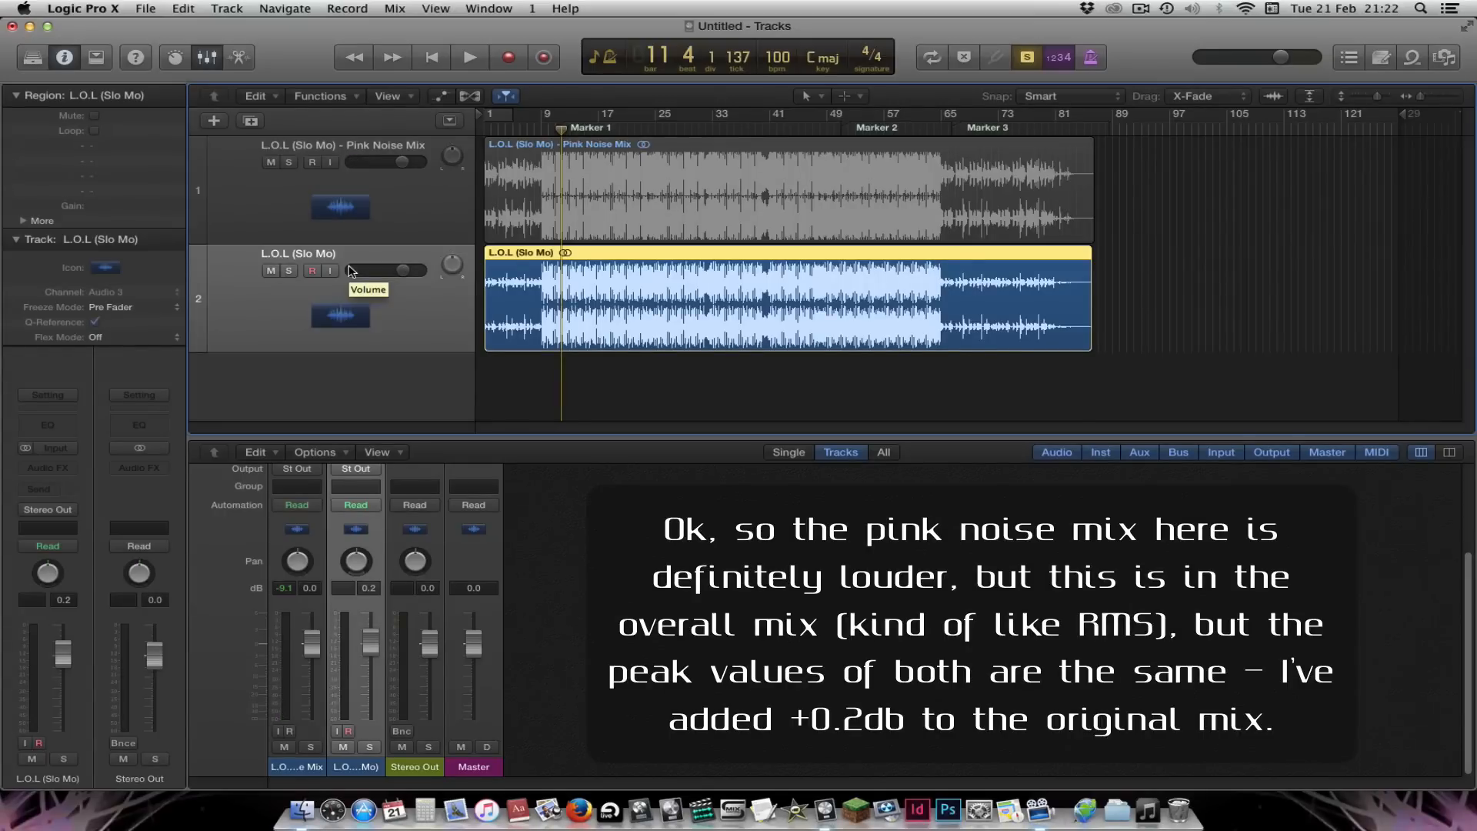
left_click(413, 217)
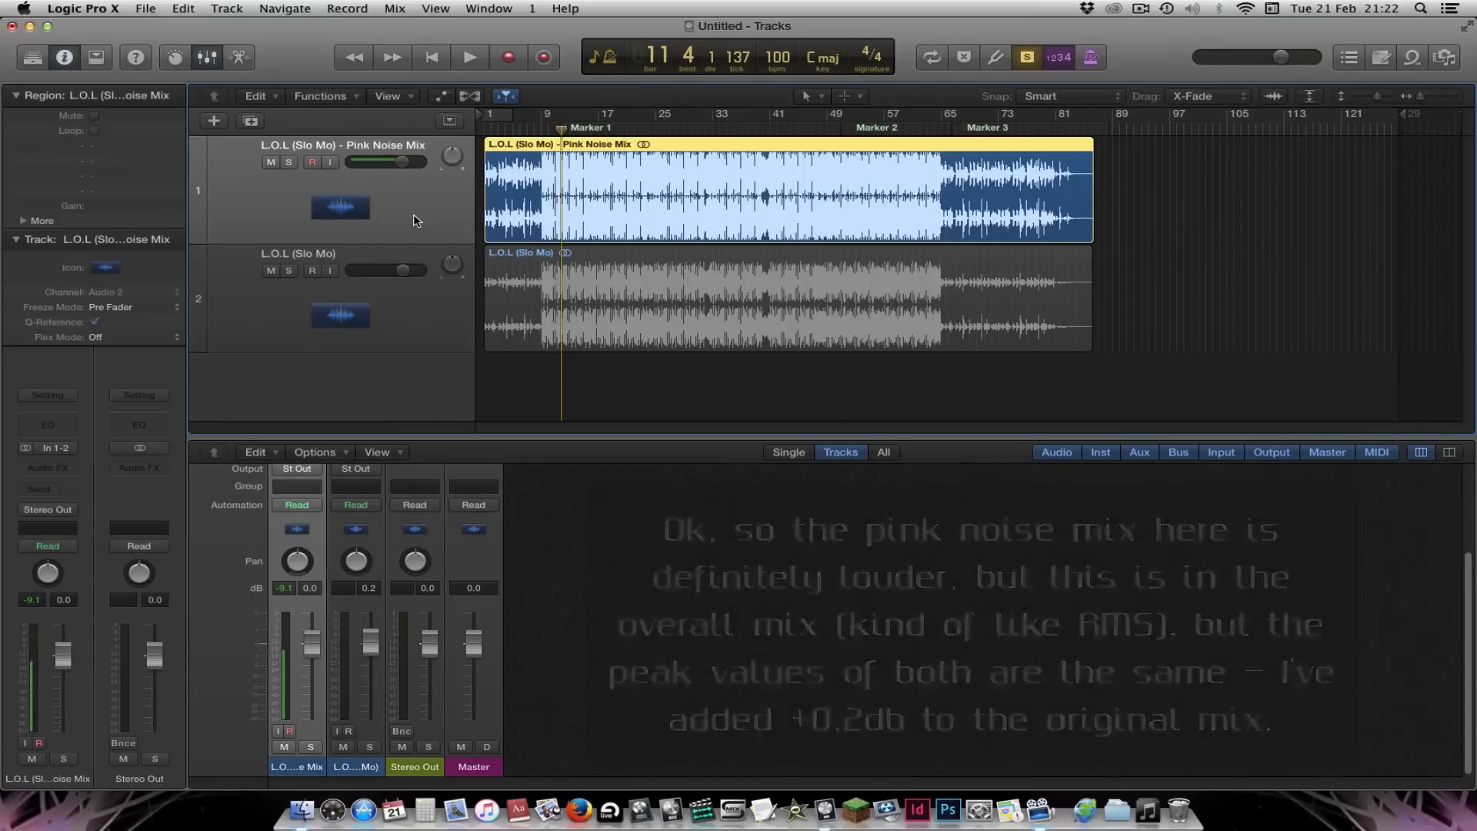
key("super+Right")
key("super+Right")
key("super+Right")
key("super+Right")
key("super+Right")
key("super+Right")
key("super+Right")
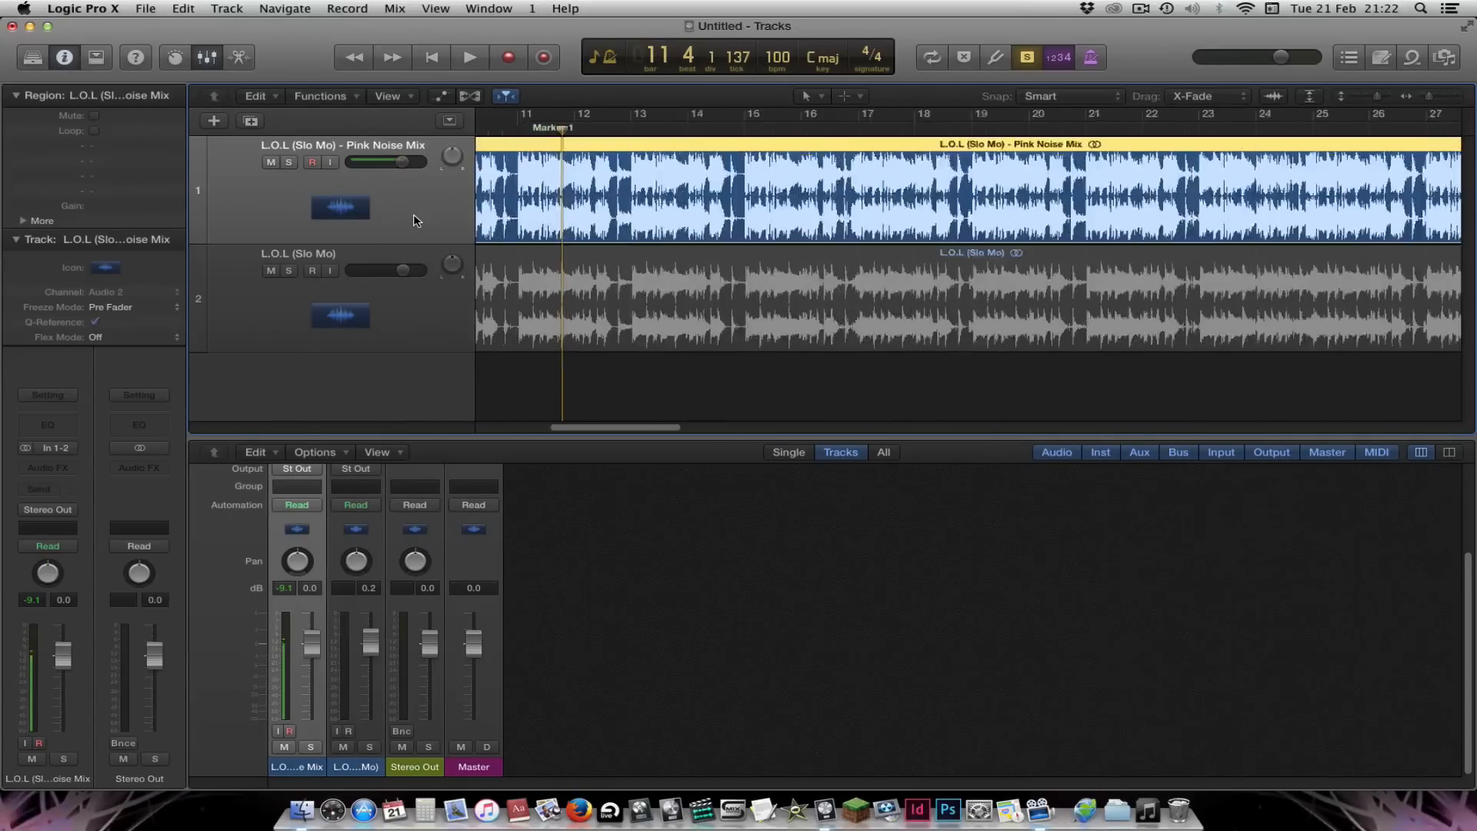
key("super+Down")
key("super+Down")
key("super+Right")
key("super+Right")
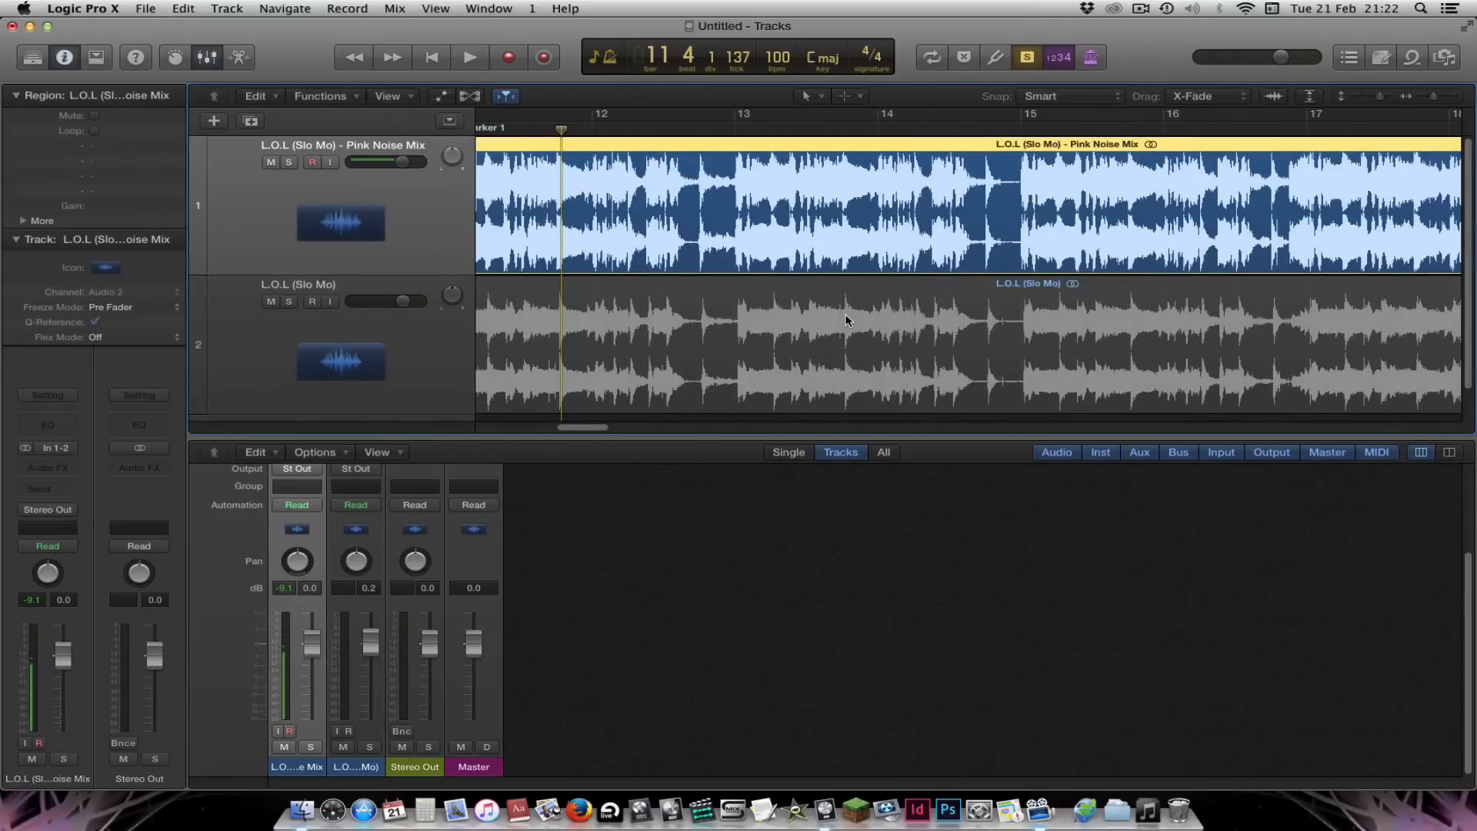
key("super+Left")
key("super+Left")
key("super+Left")
key("super+Up")
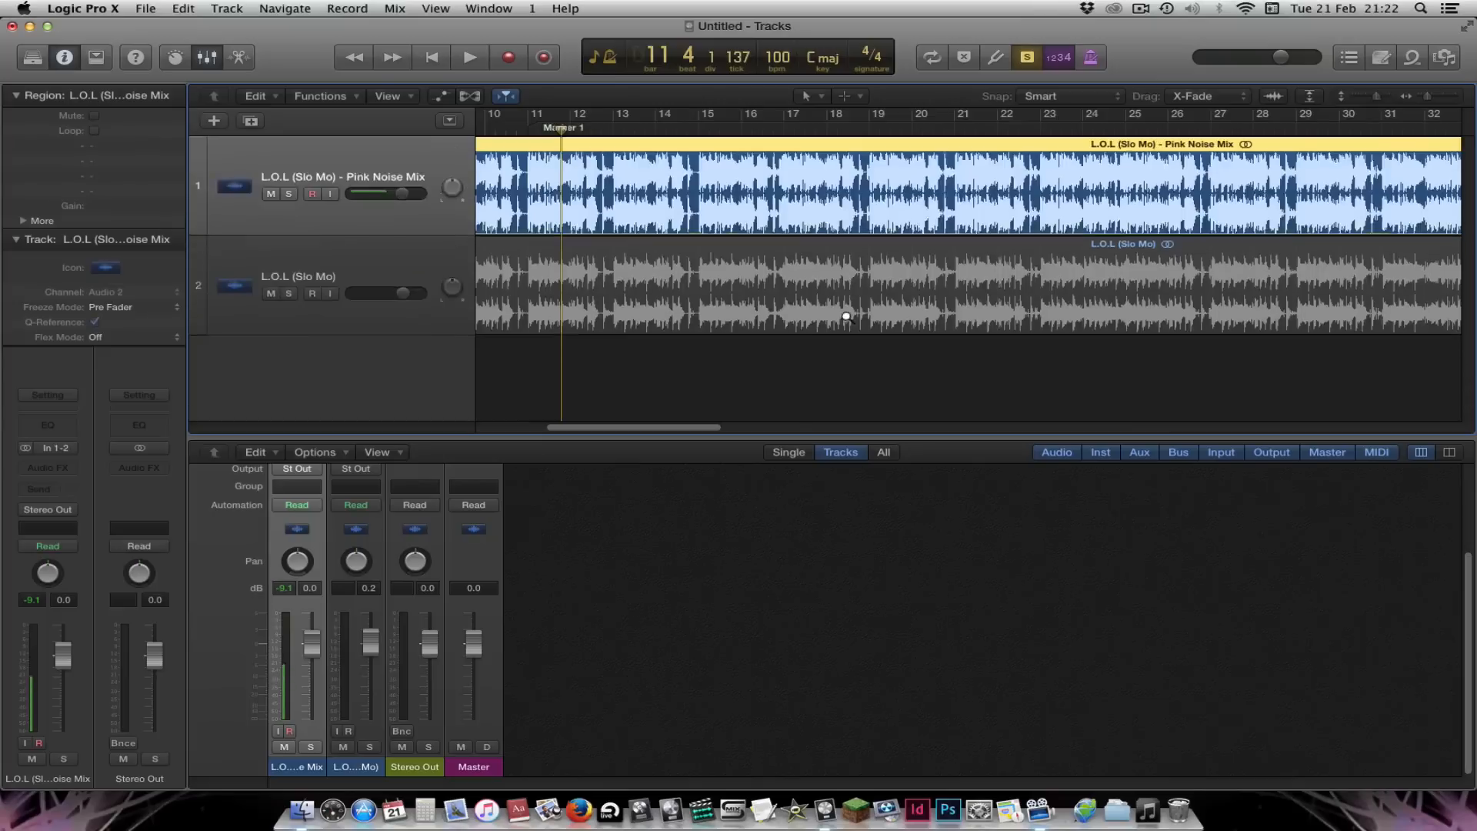
key("super+Left")
key("super+Left")
key("super+Left")
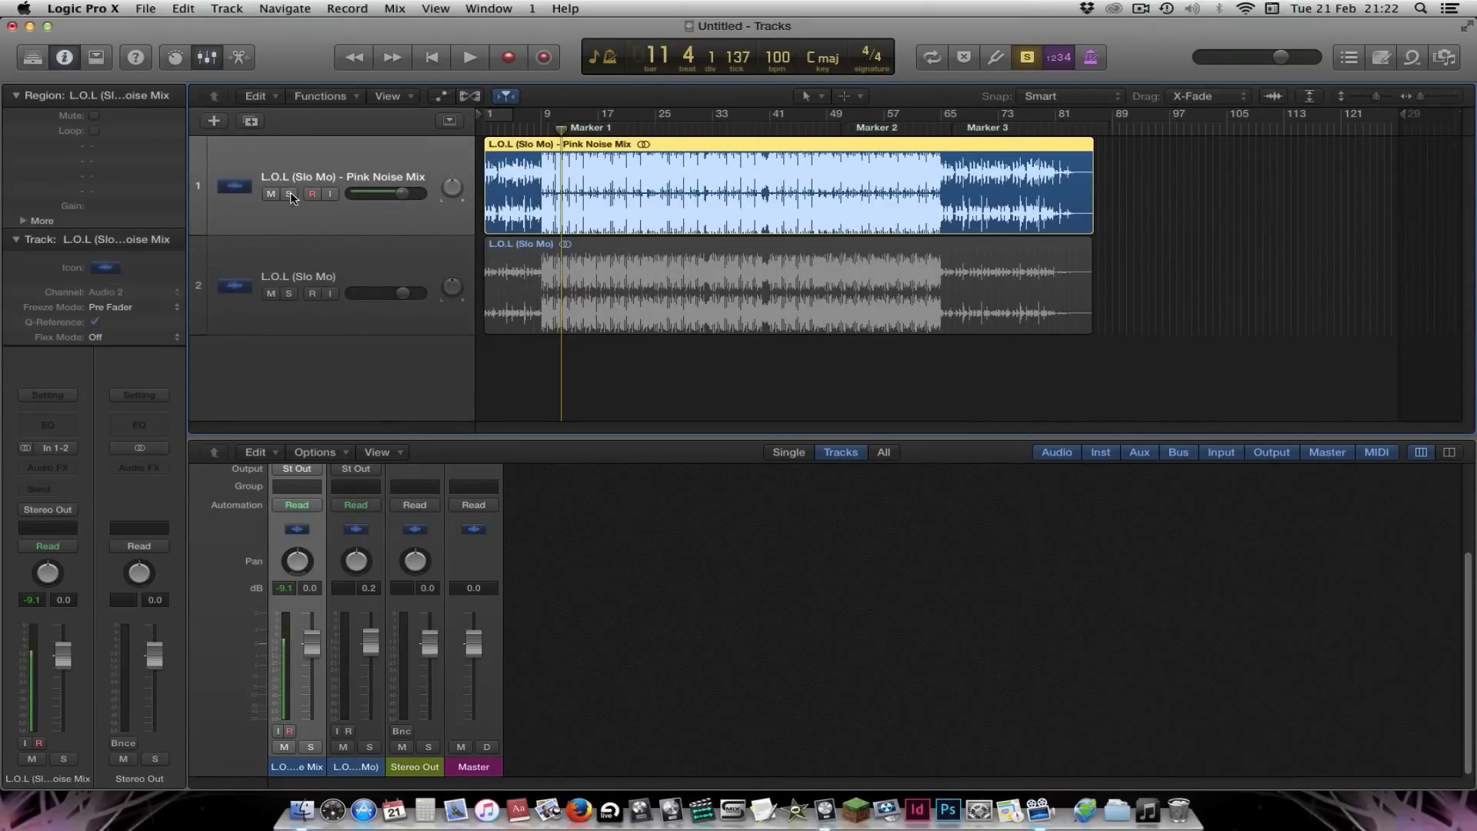
Play the Pink Noise Mix from bar 1 and switch over to the original mix during playback to compare them by ear
left_click(536, 129)
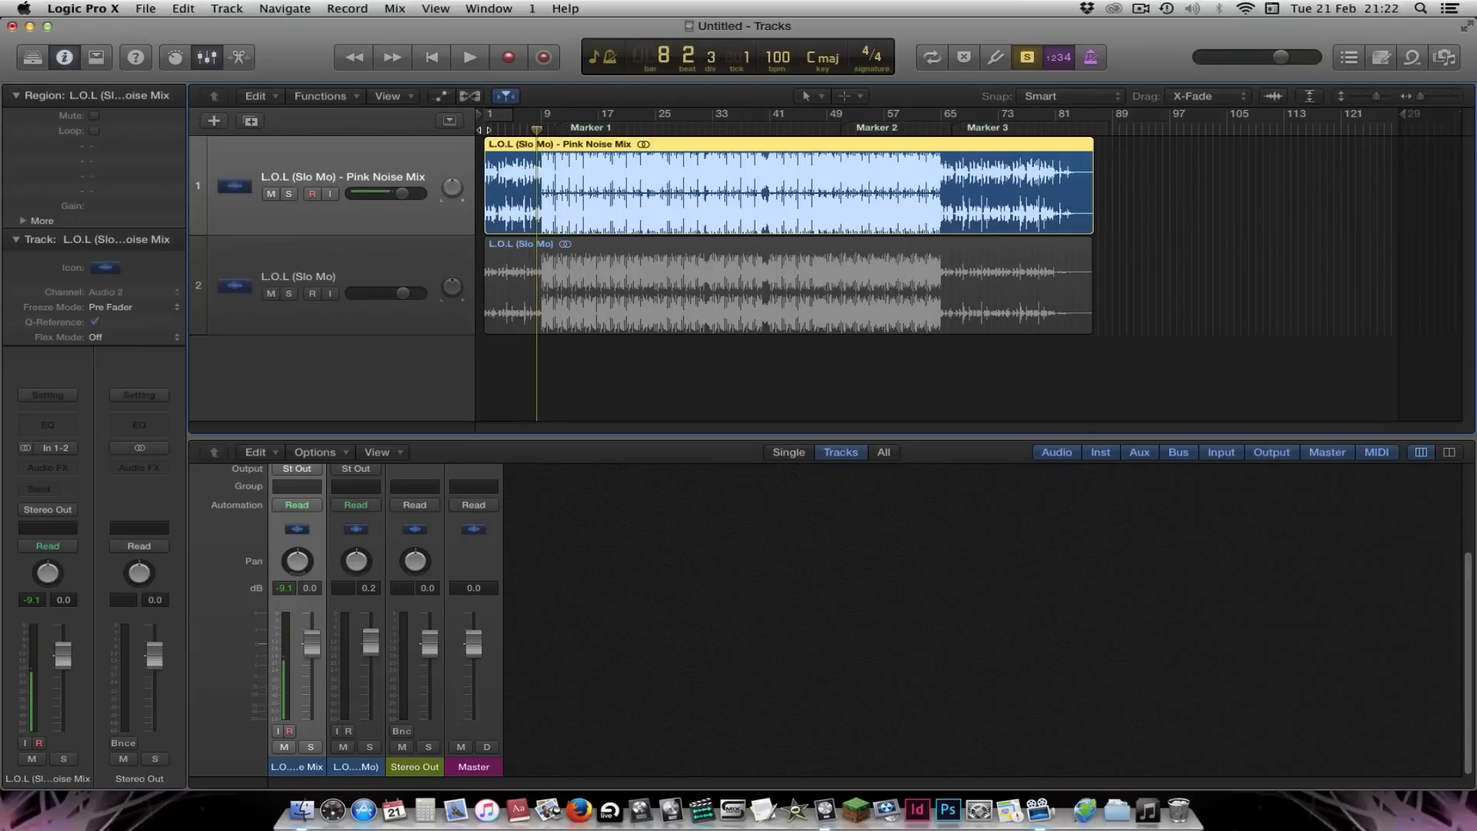
left_click(490, 129)
left_click_drag(490, 129, 483, 129)
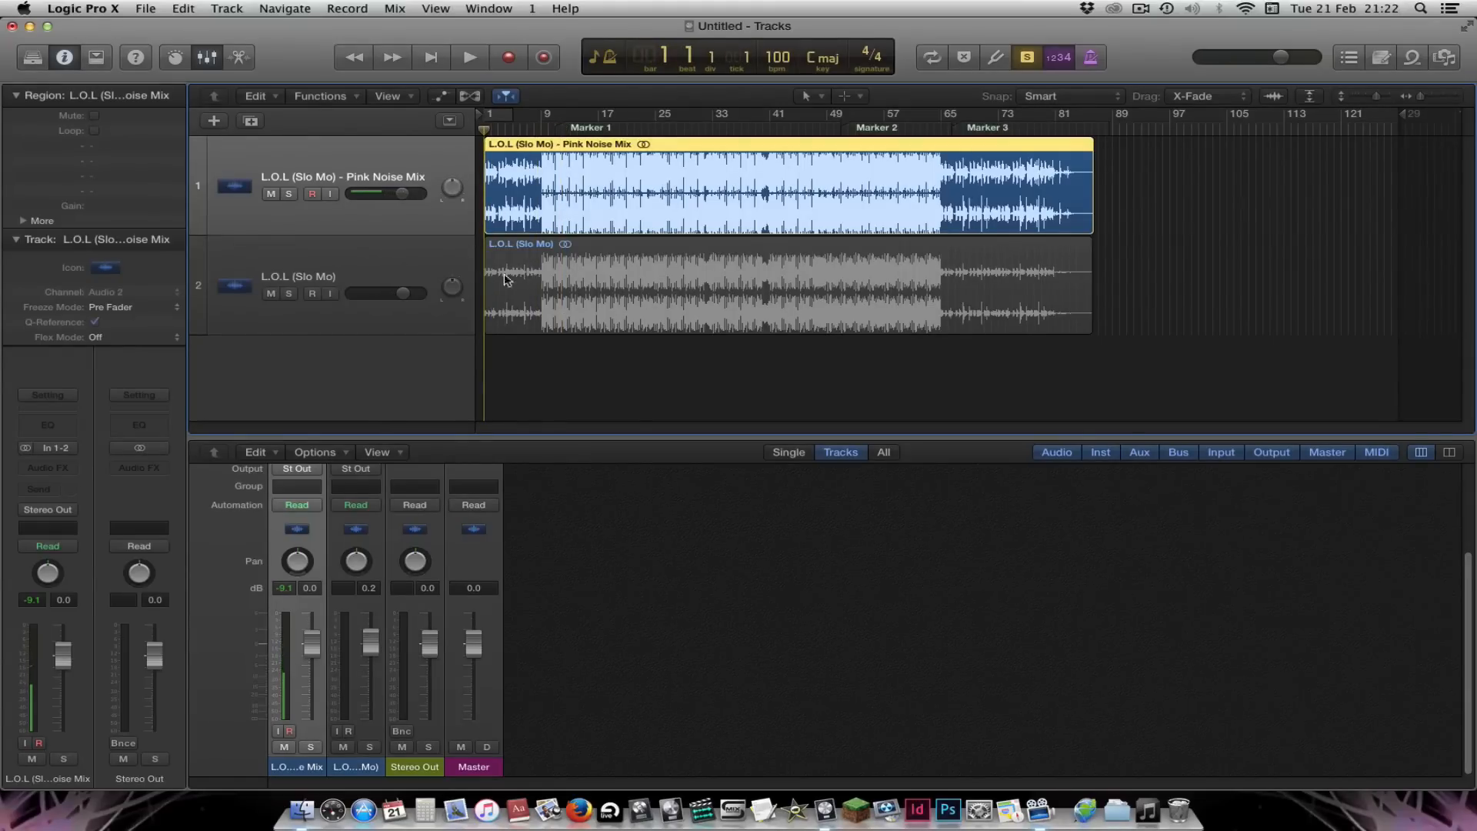
key("space")
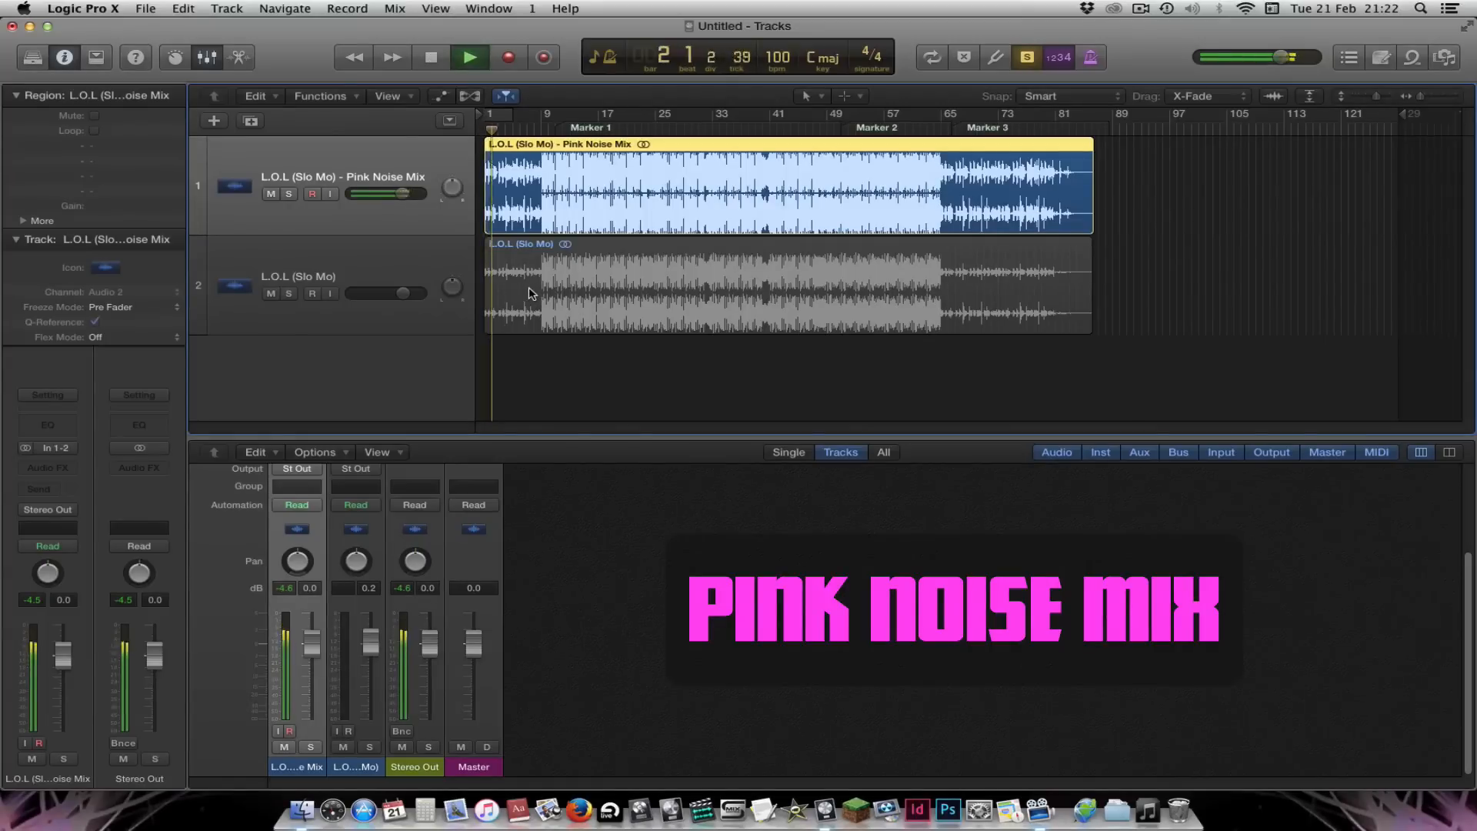
left_click(528, 293)
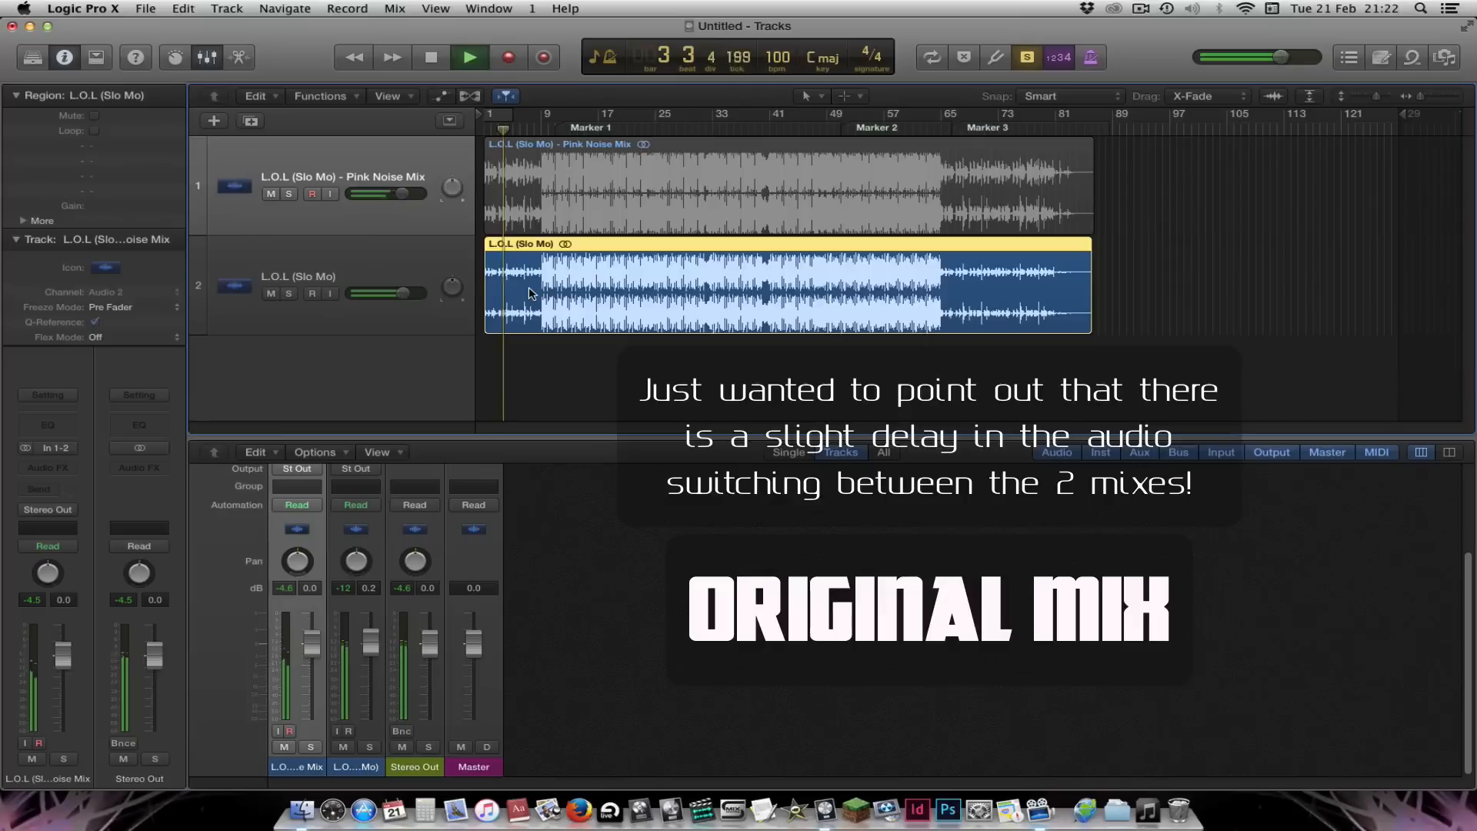
Alternate between the Pink Noise Mix and the original mix during playback of the opening bars, ending on the Pink Noise Mix
left_click(541, 204)
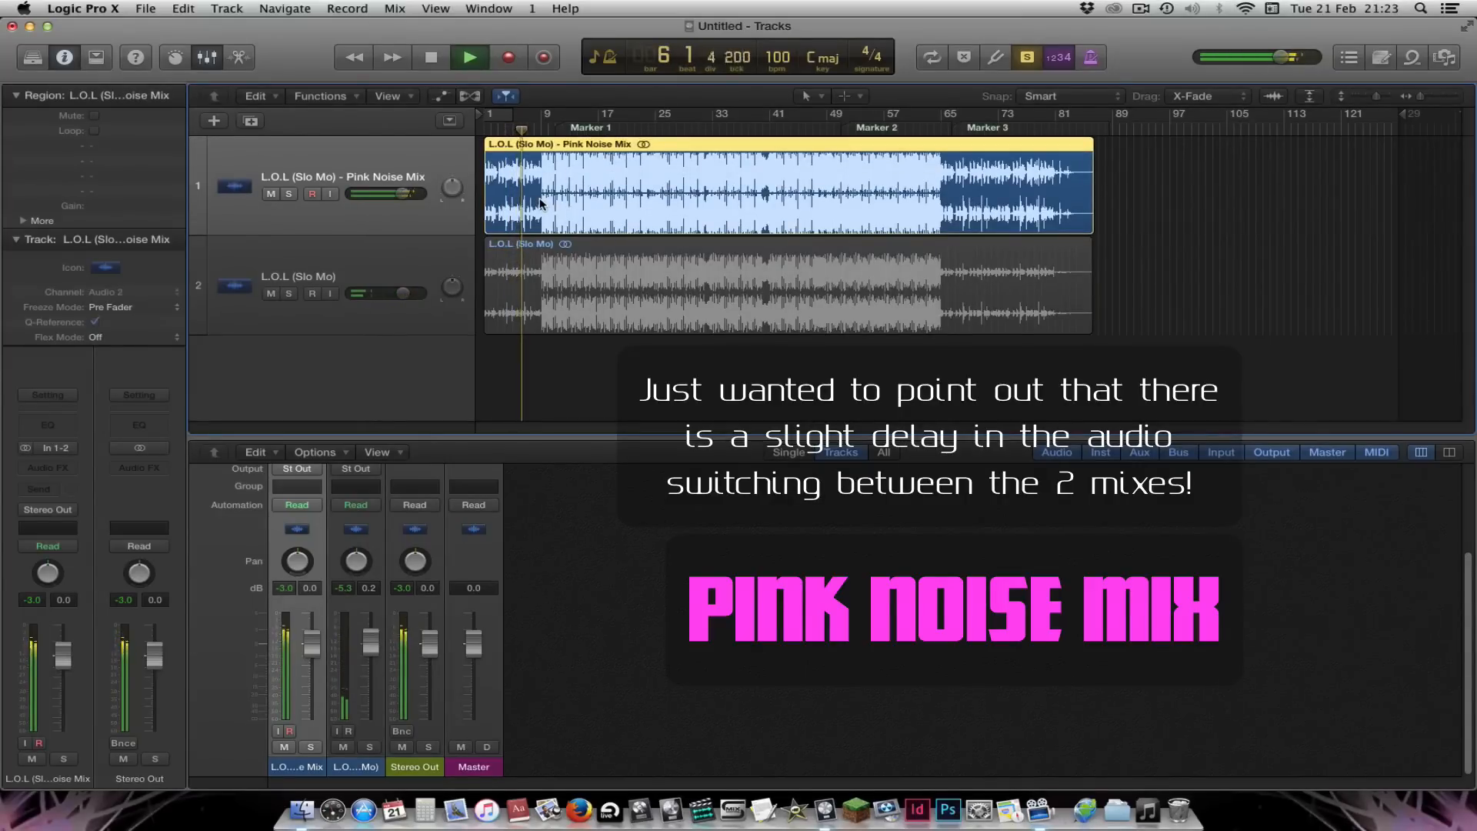
left_click(552, 256)
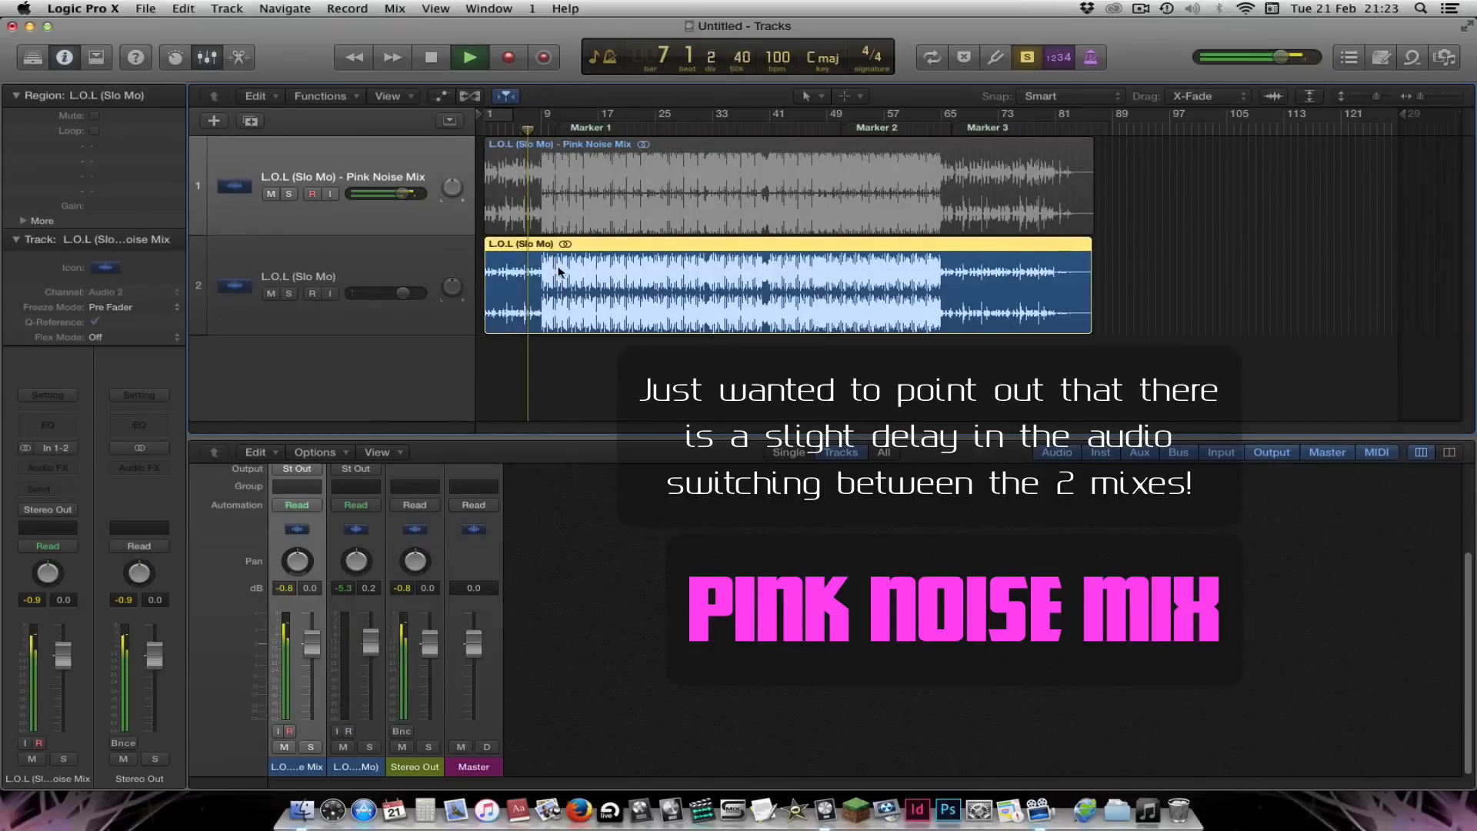
left_click(571, 208)
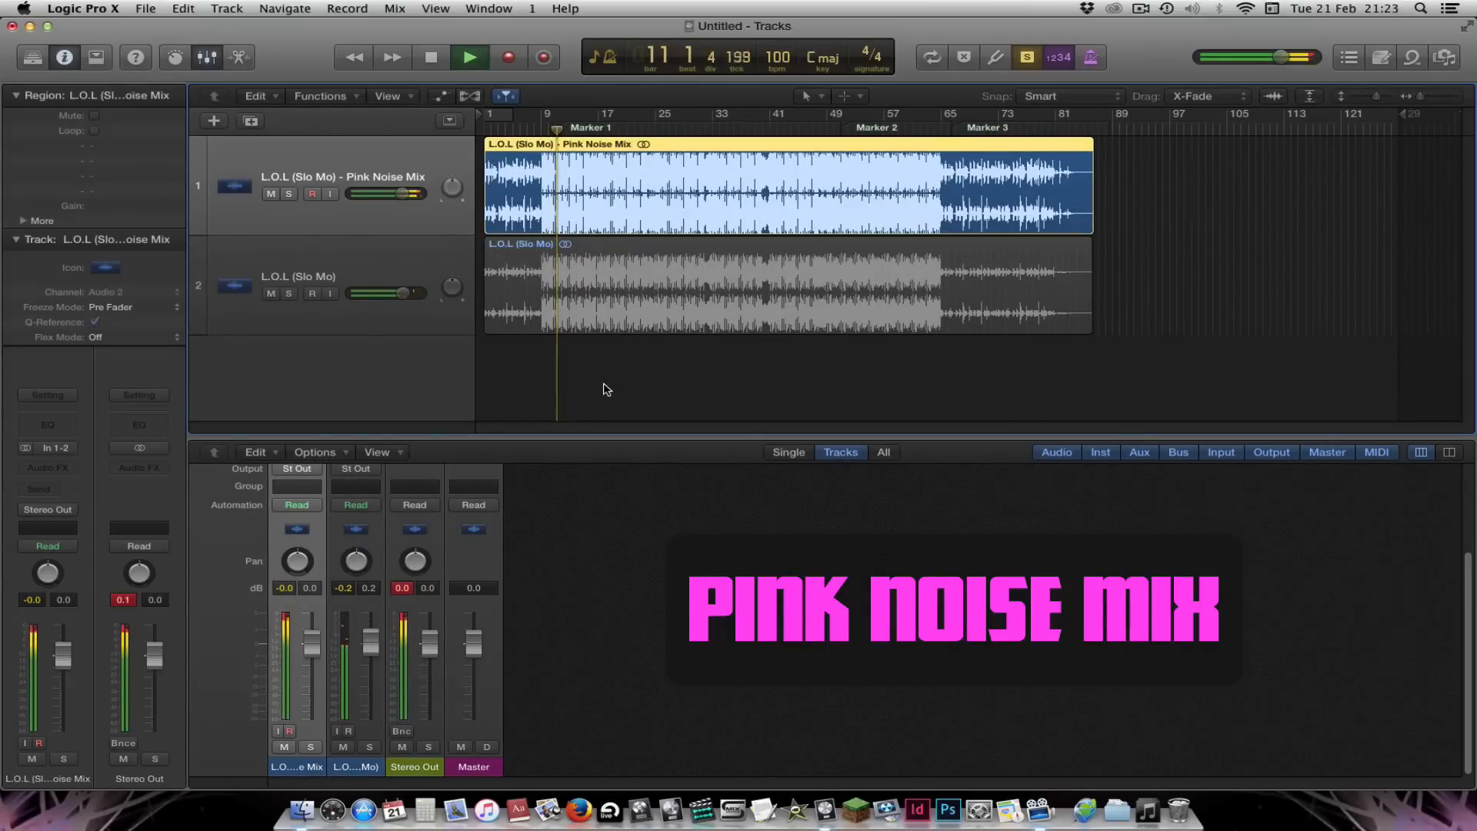
left_click(622, 275)
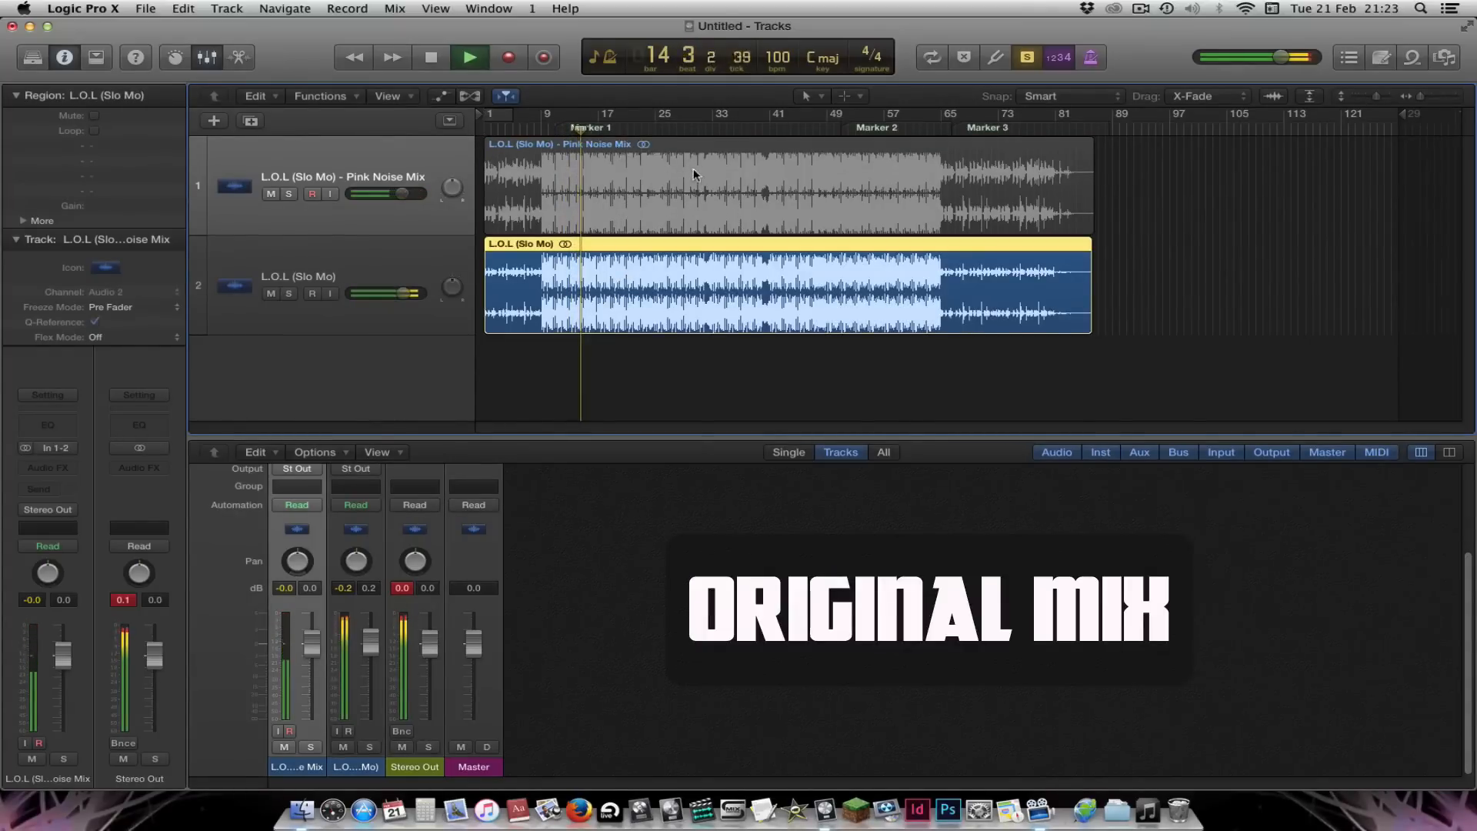
left_click(648, 189)
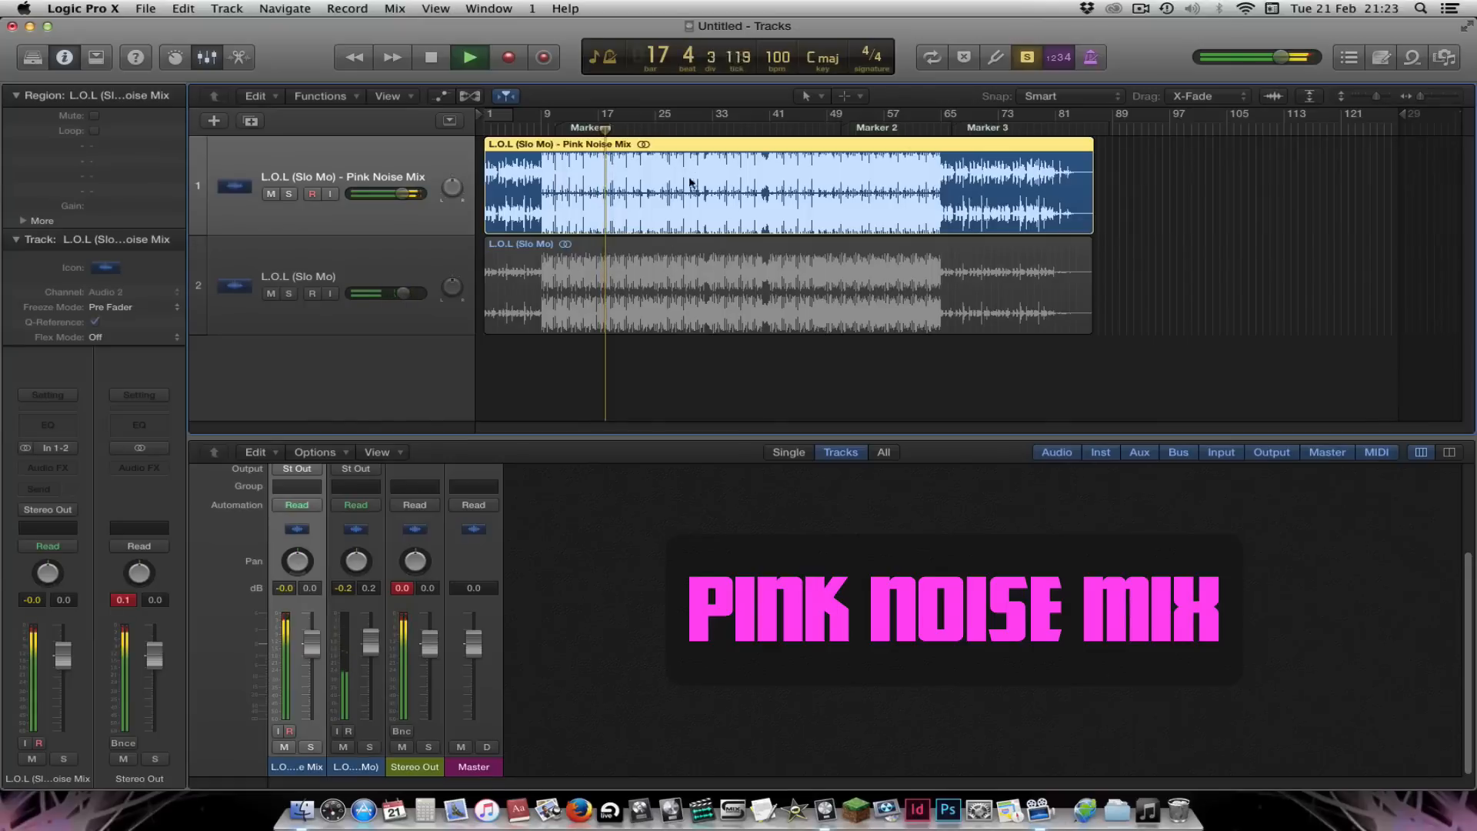
Skip playback ahead to around bar 30, compare the original and Pink Noise mixes by switching between them, and stop on the Pink Noise Mix
left_click(657, 123)
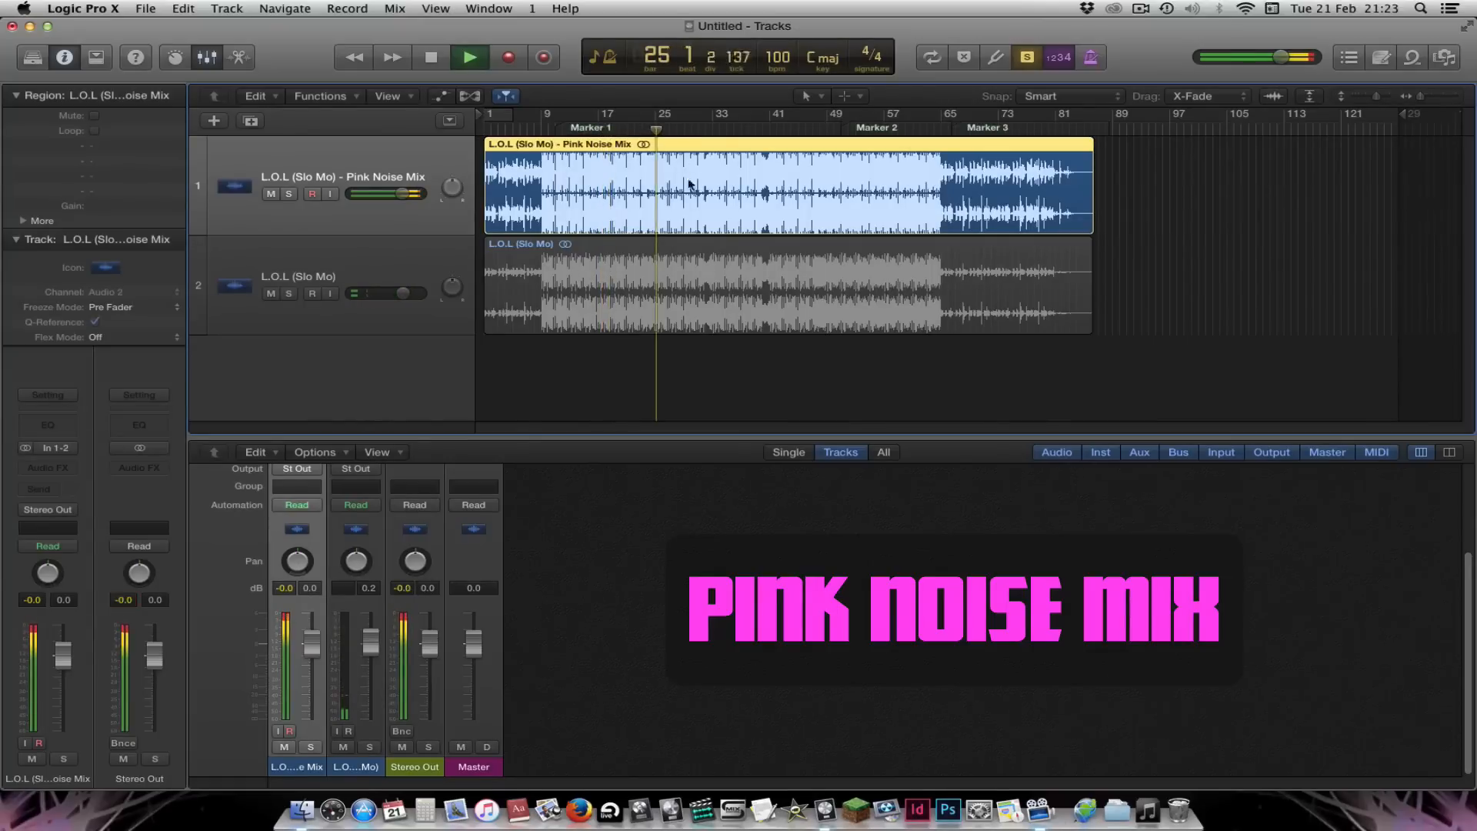
left_click(692, 127)
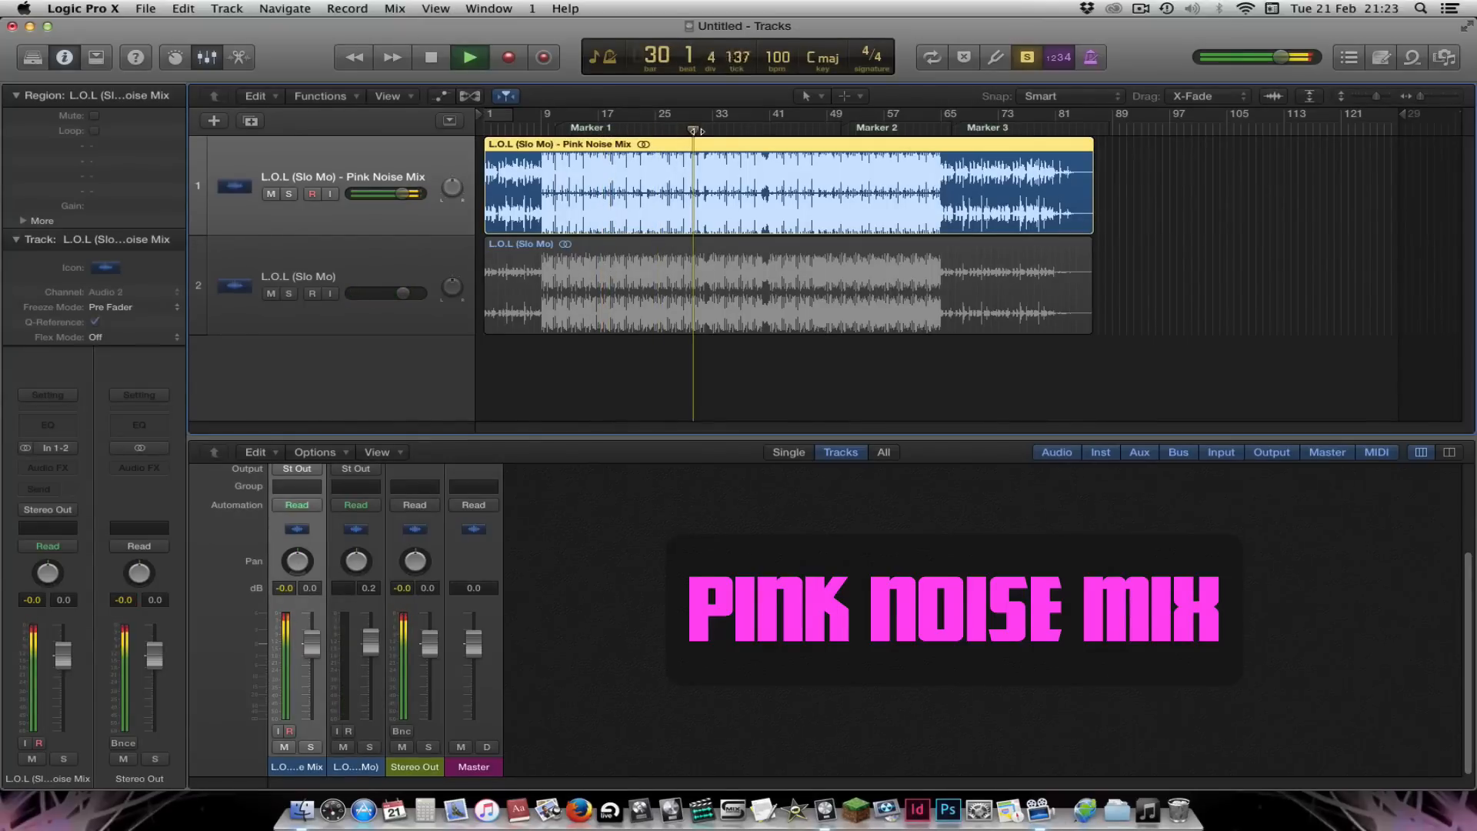
left_click(694, 271)
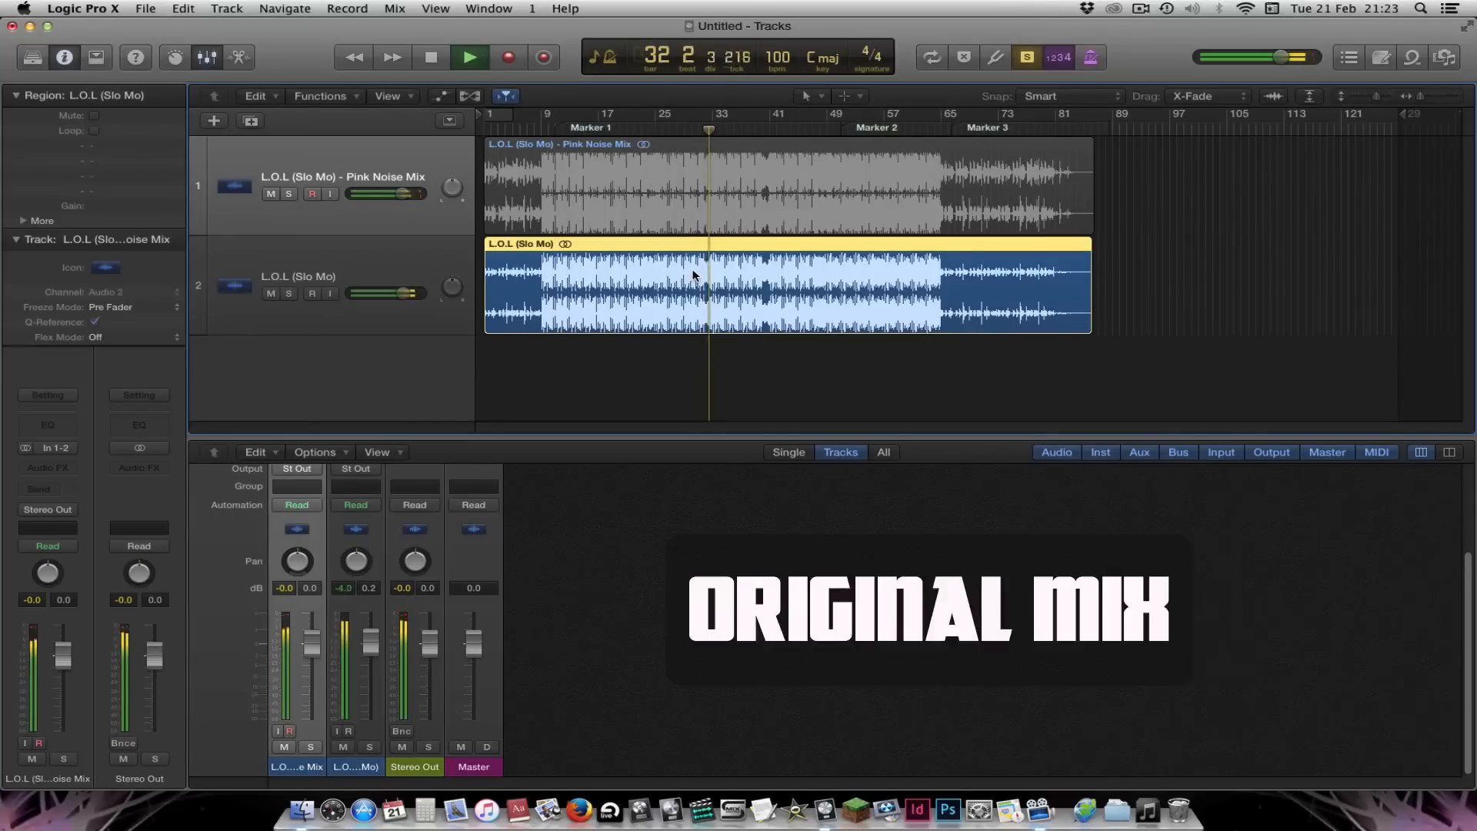
left_click(705, 202)
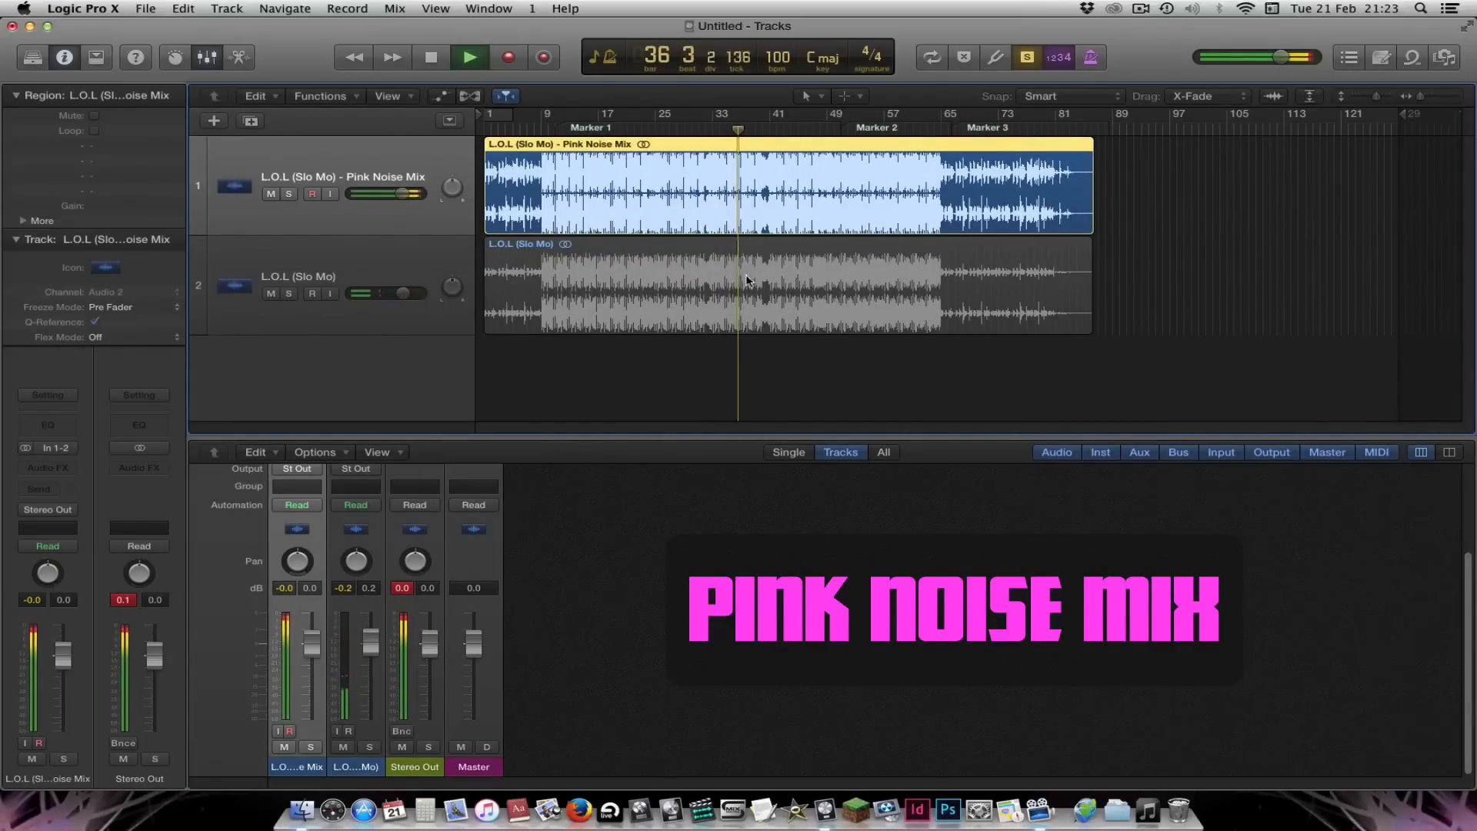
left_click(750, 295)
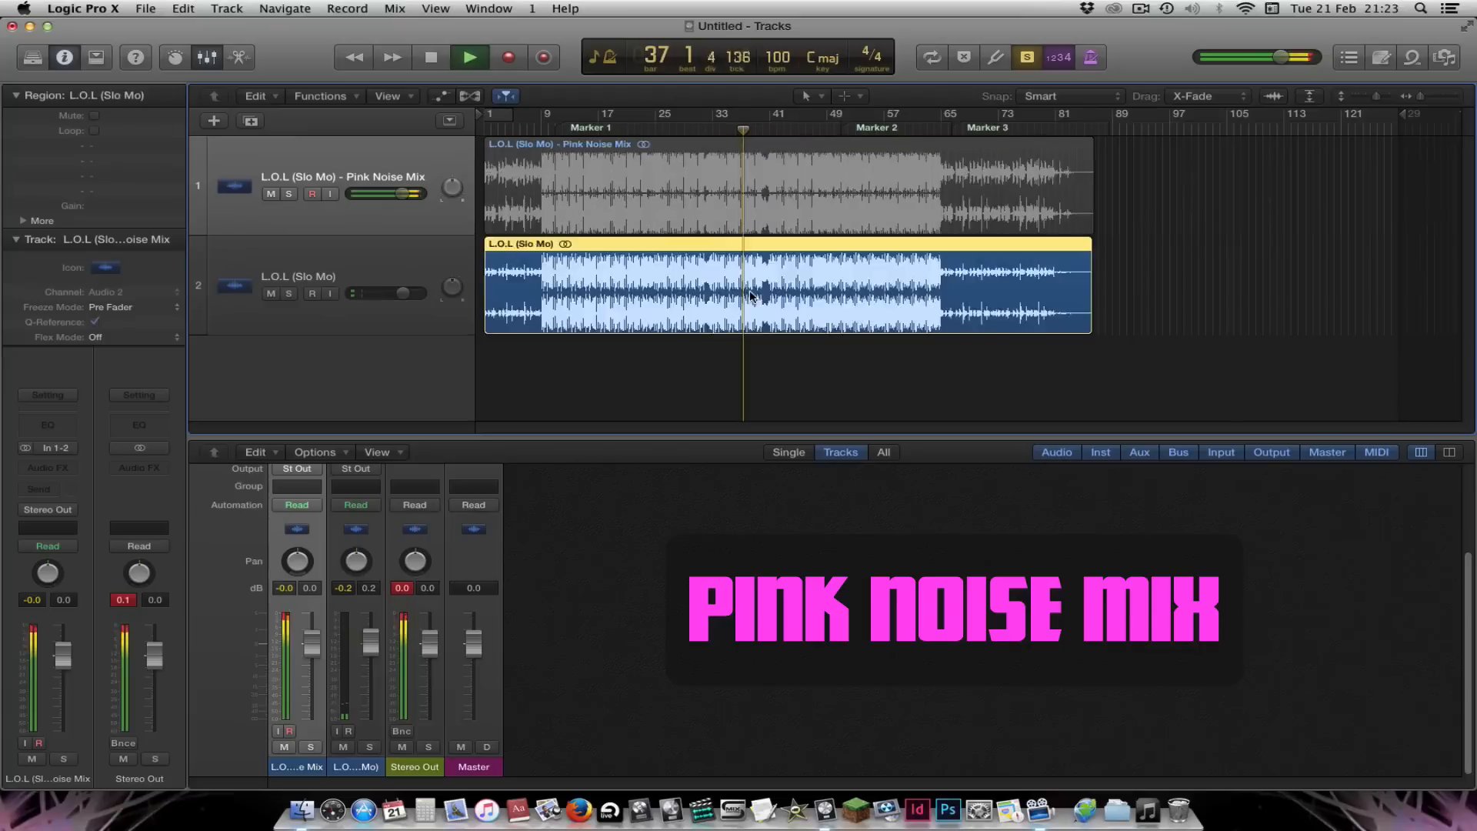
left_click(750, 207)
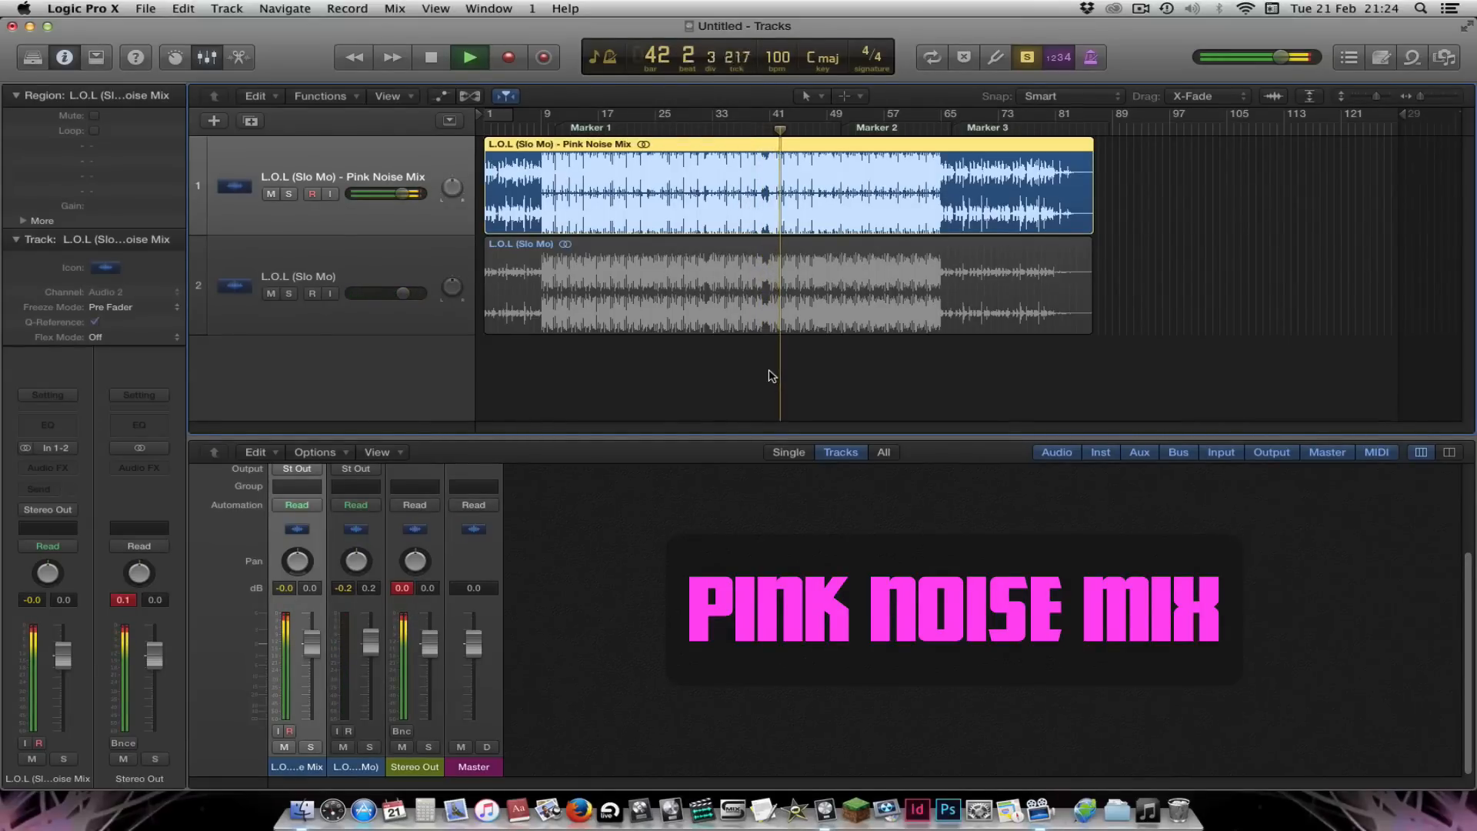
key("space")
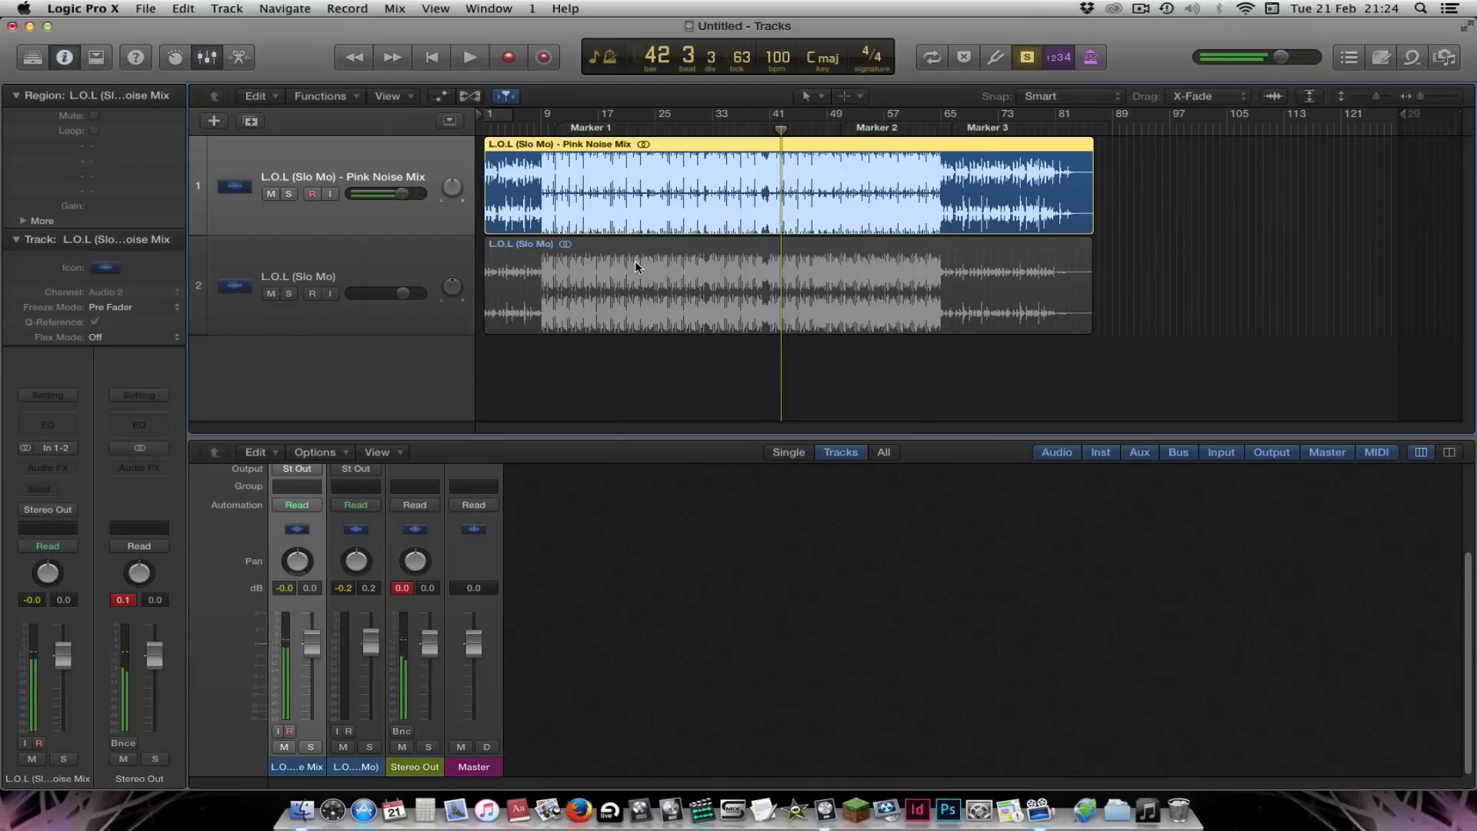